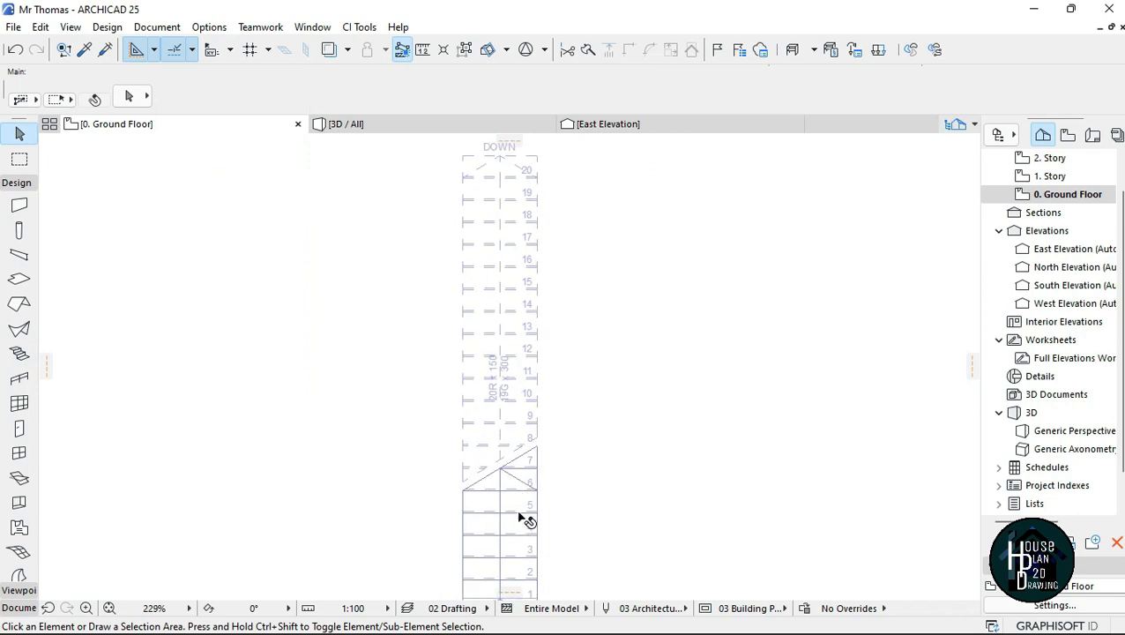
Step: Examine the straight stair in the ground floor plan and walk around it in the 3D perspective
scroll(509, 438, "down", 2)
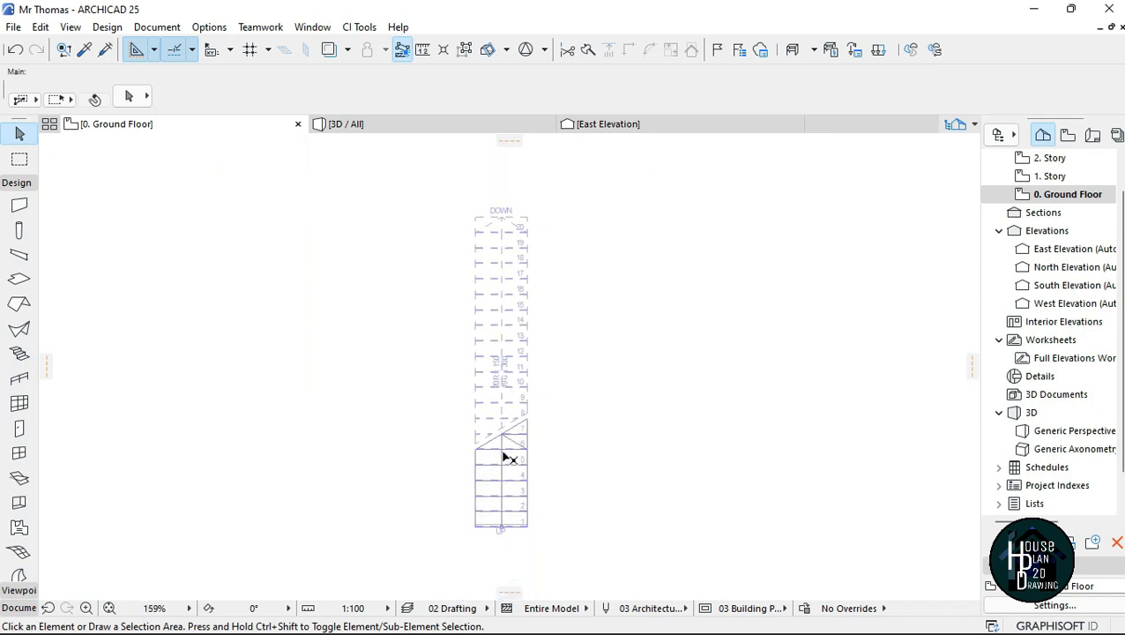
scroll(506, 524, "up", 5)
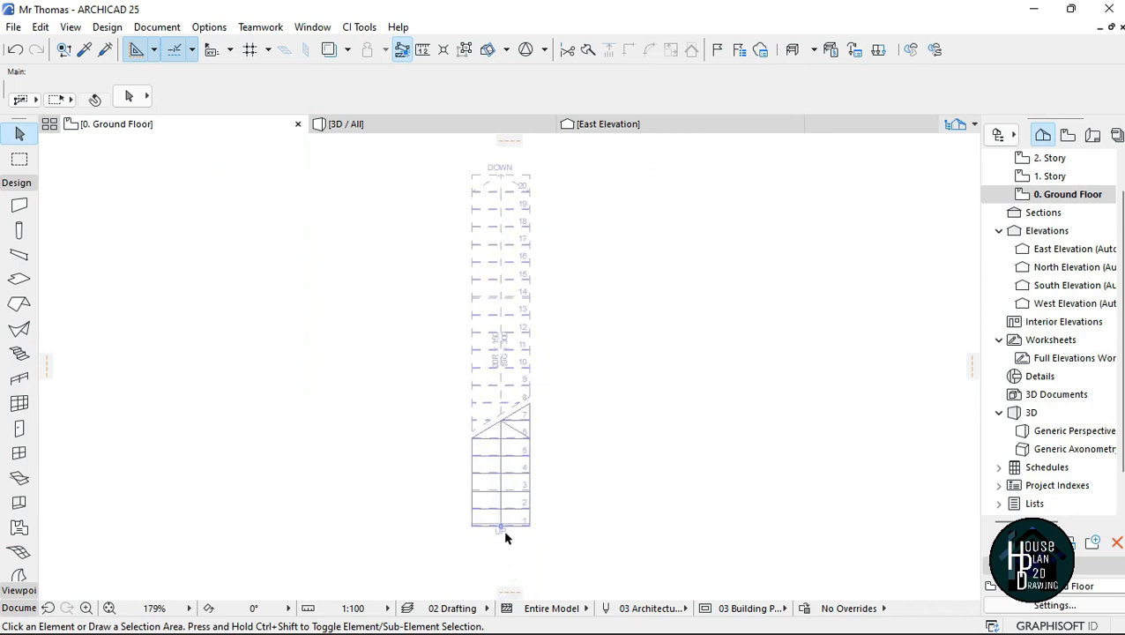
scroll(508, 475, "down", 5)
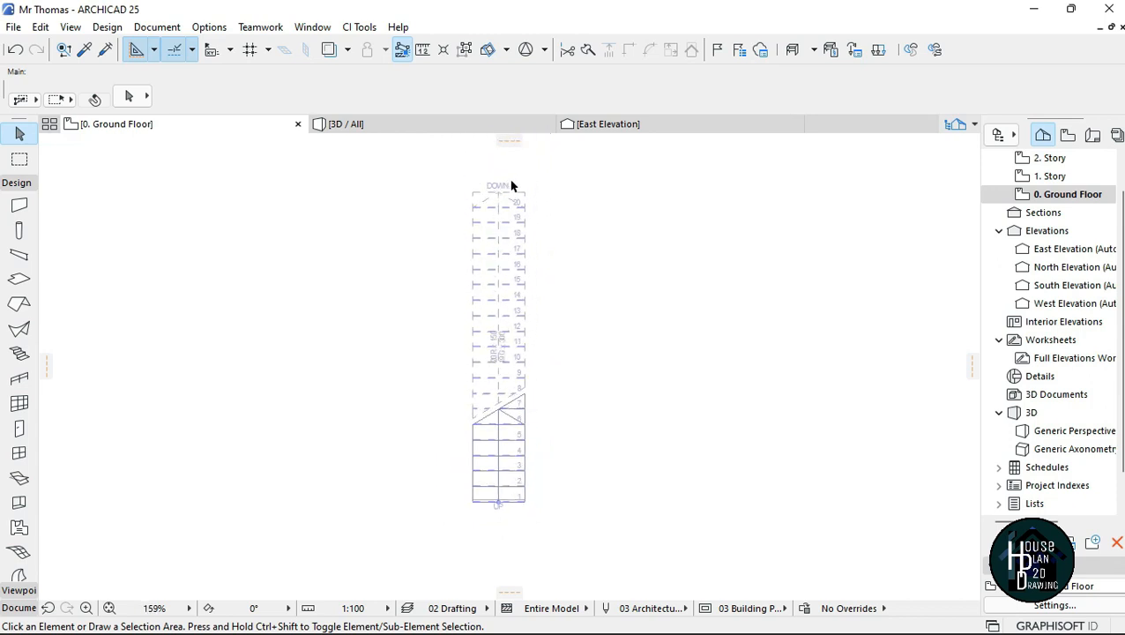
left_click(385, 125)
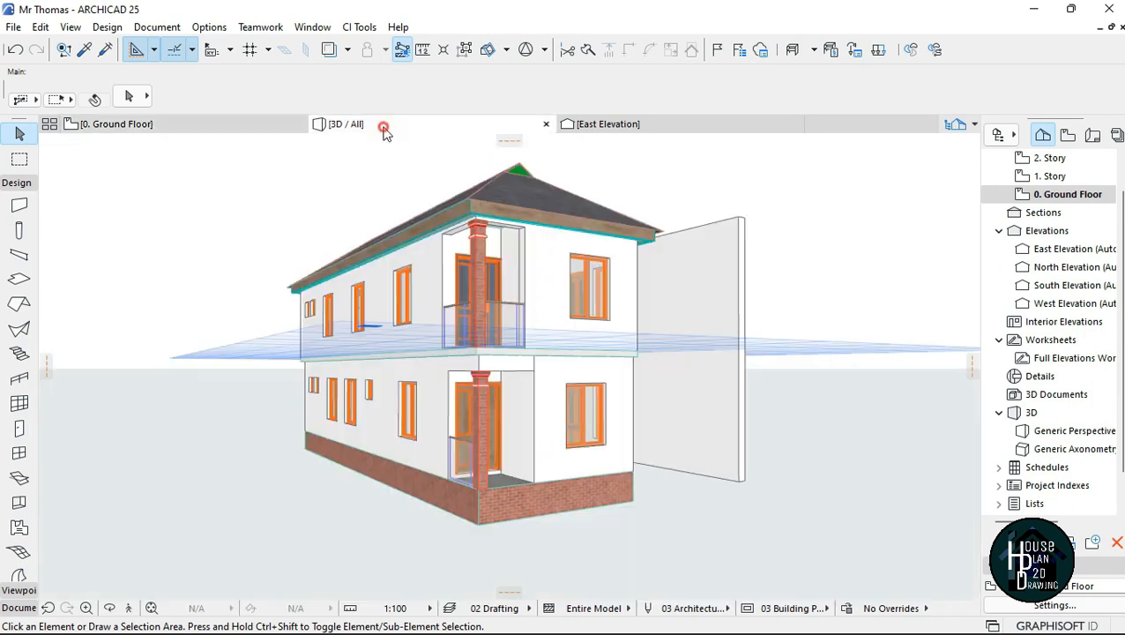
left_click(128, 609)
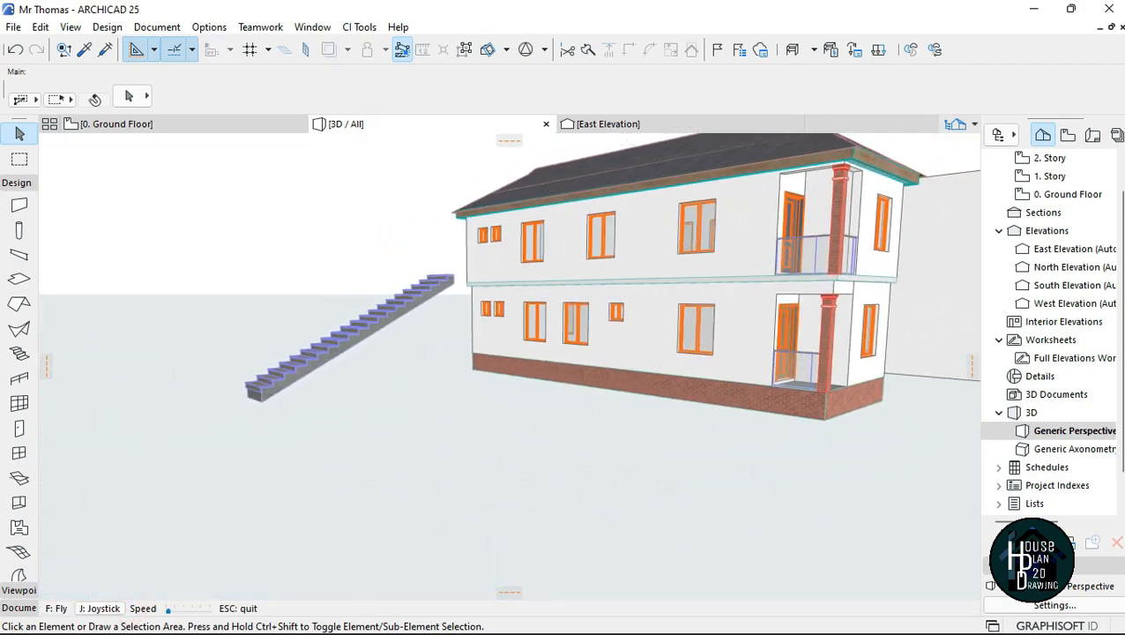
key("Left")
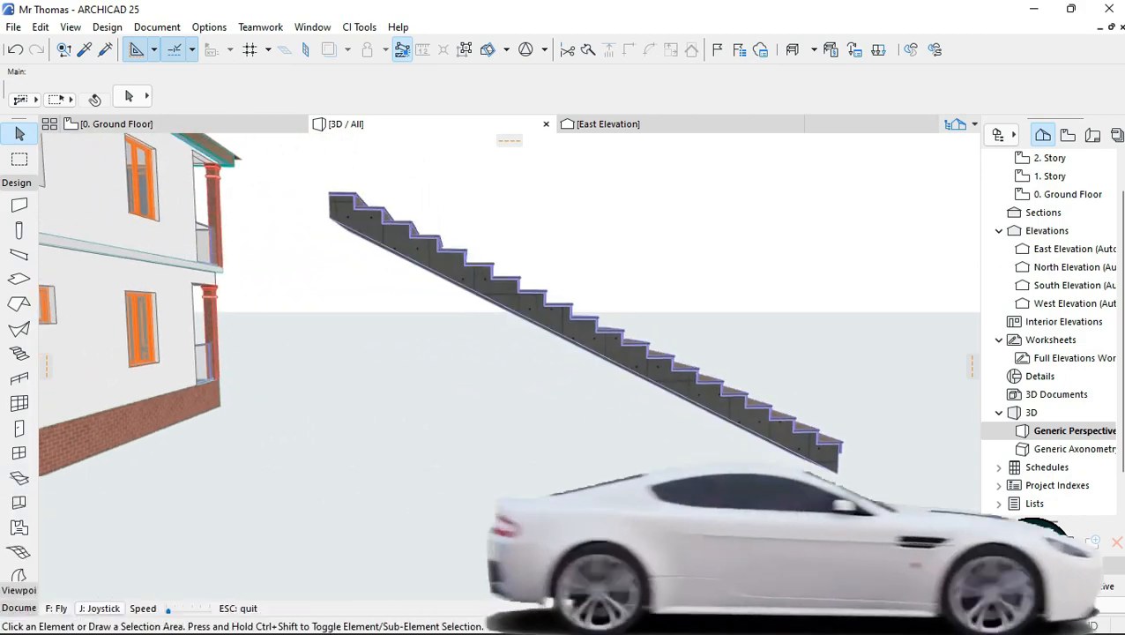
key("Right")
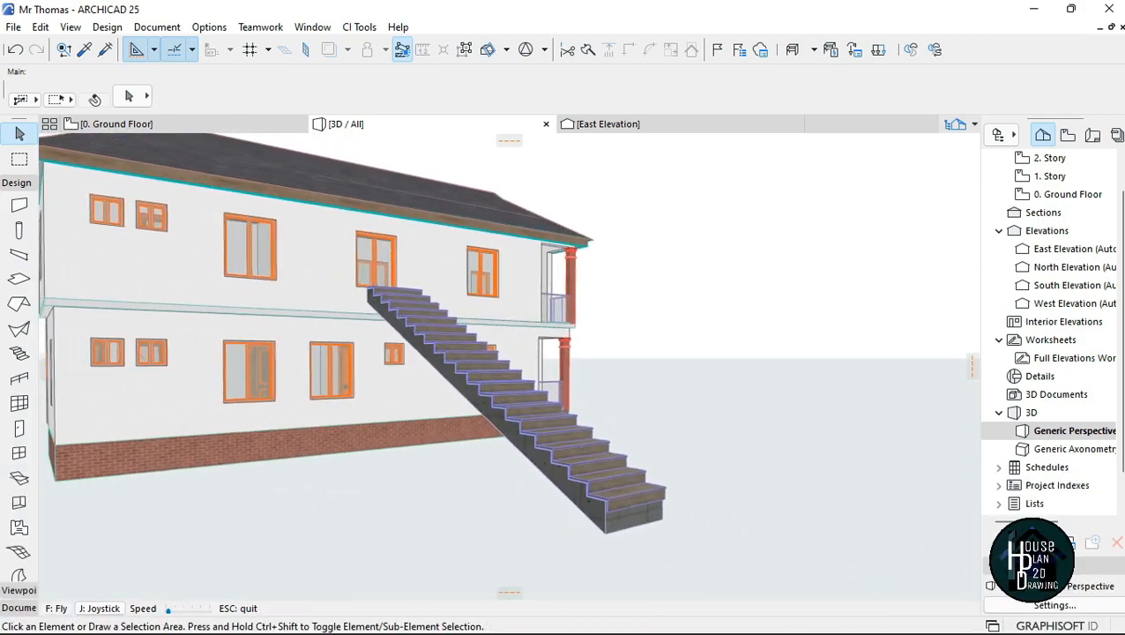
key("Escape")
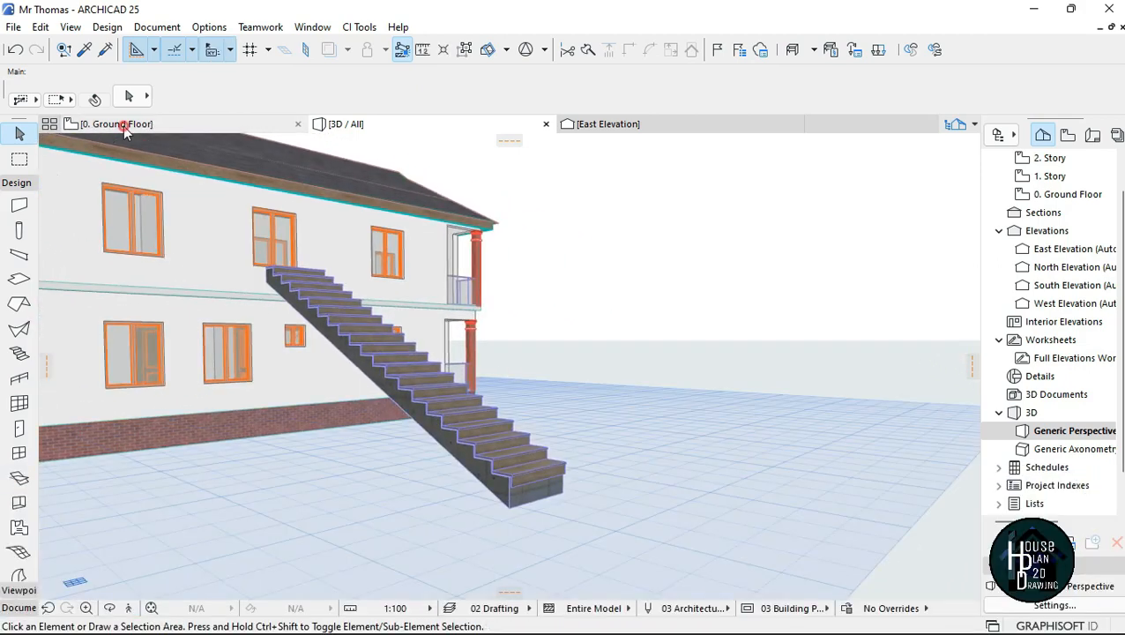
Step: On the ground floor plan, draw a new stair beside the straight one with a 1500 mm first leg and a perpendicular 2800 mm second leg
left_click(116, 124)
scroll(464, 311, "down", 5)
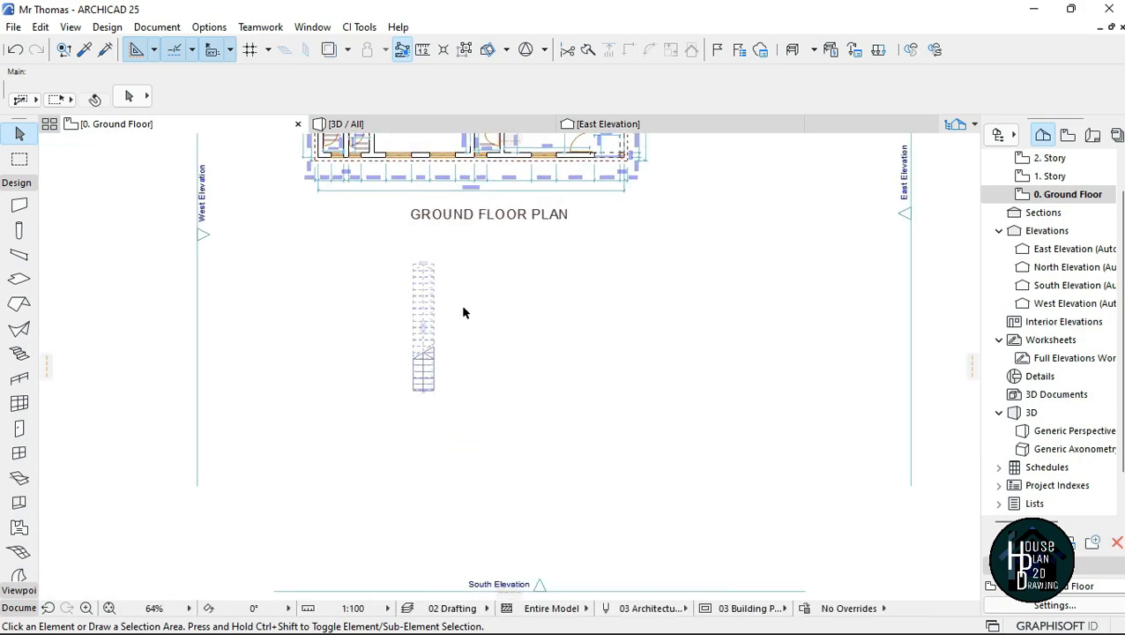
scroll(381, 242, "up", 4)
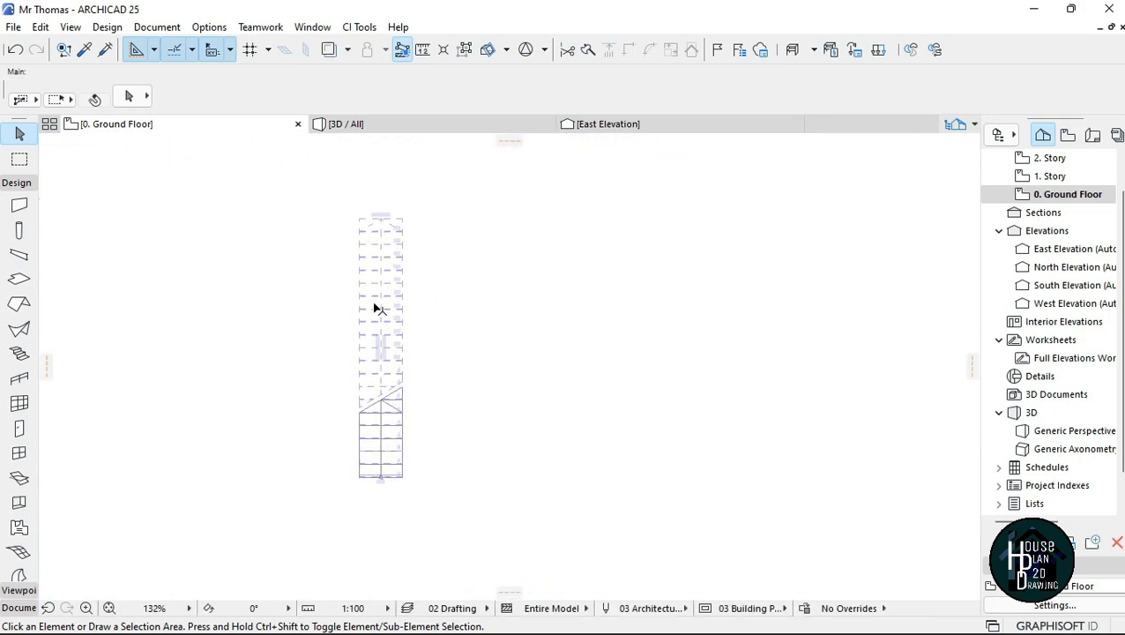
scroll(376, 308, "down", 1)
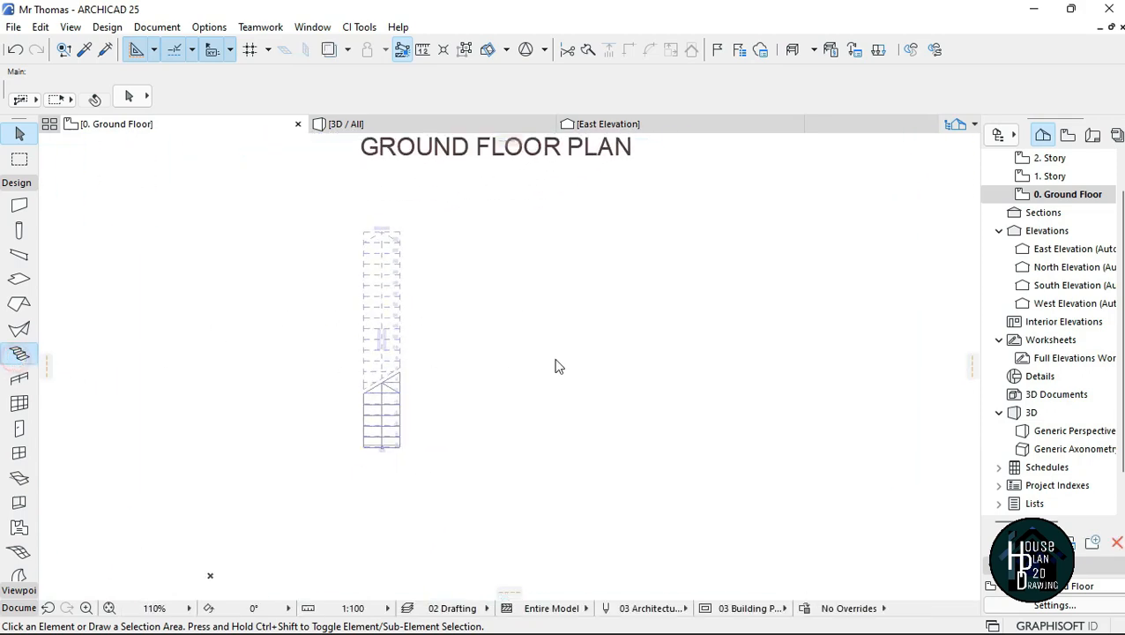
scroll(648, 334, "up", 2)
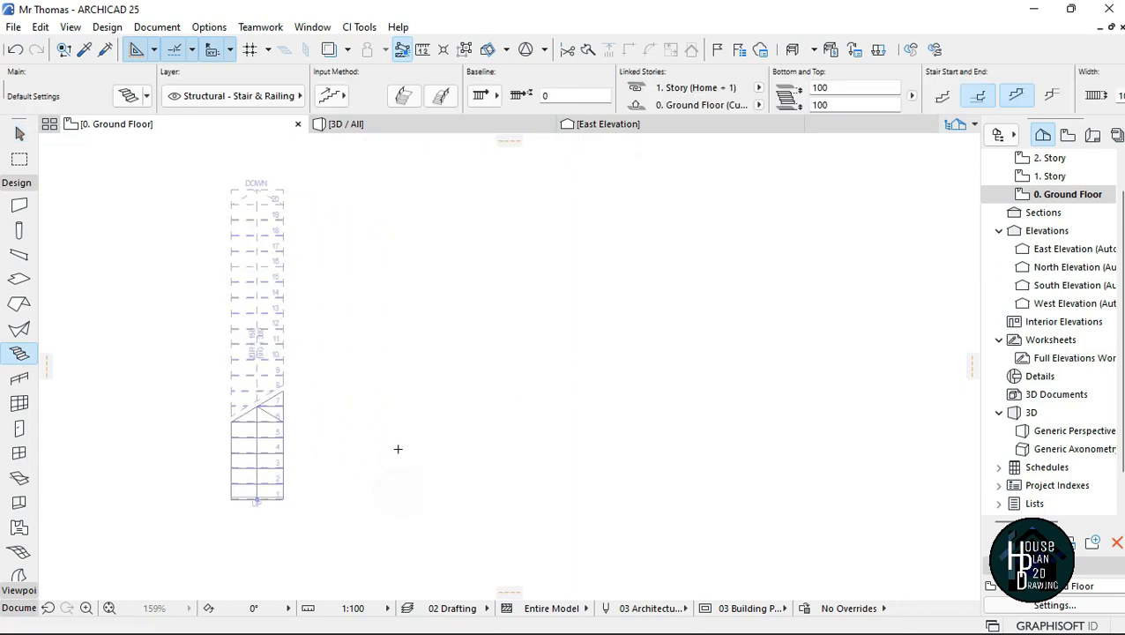
left_click(397, 491)
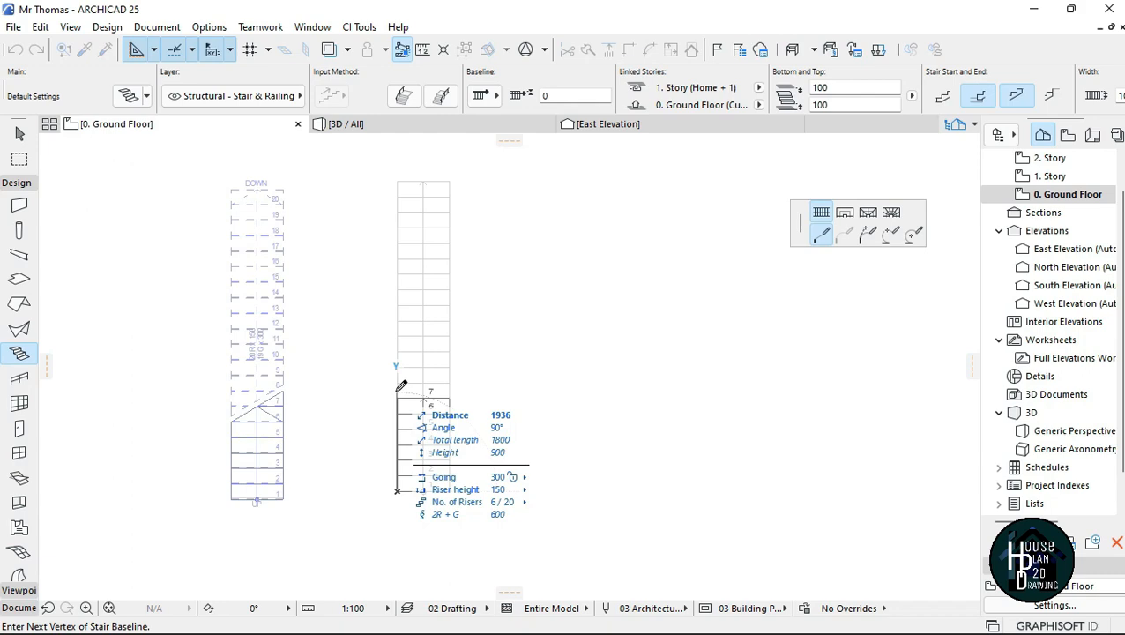
scroll(398, 402, "up", 2)
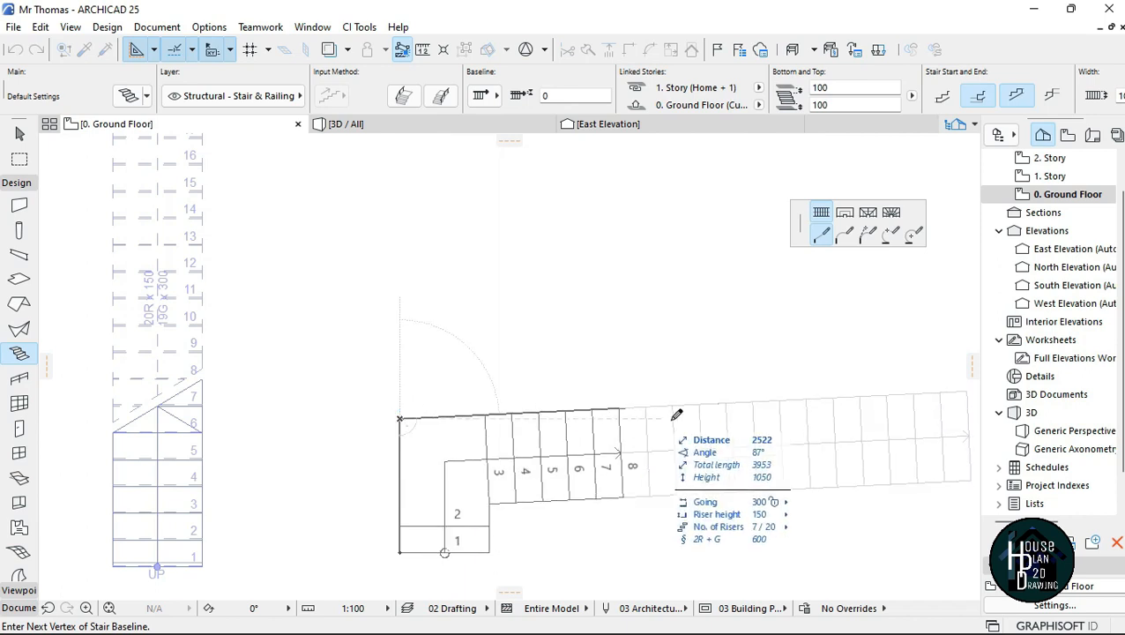
scroll(415, 440, "down", 2)
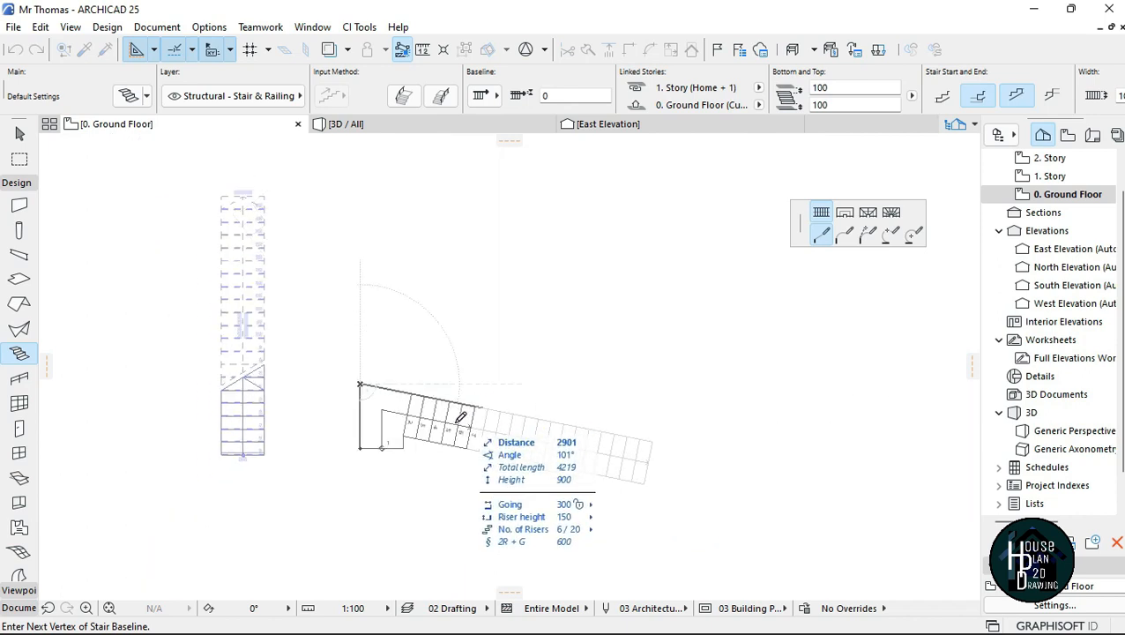
scroll(462, 387, "up", 2)
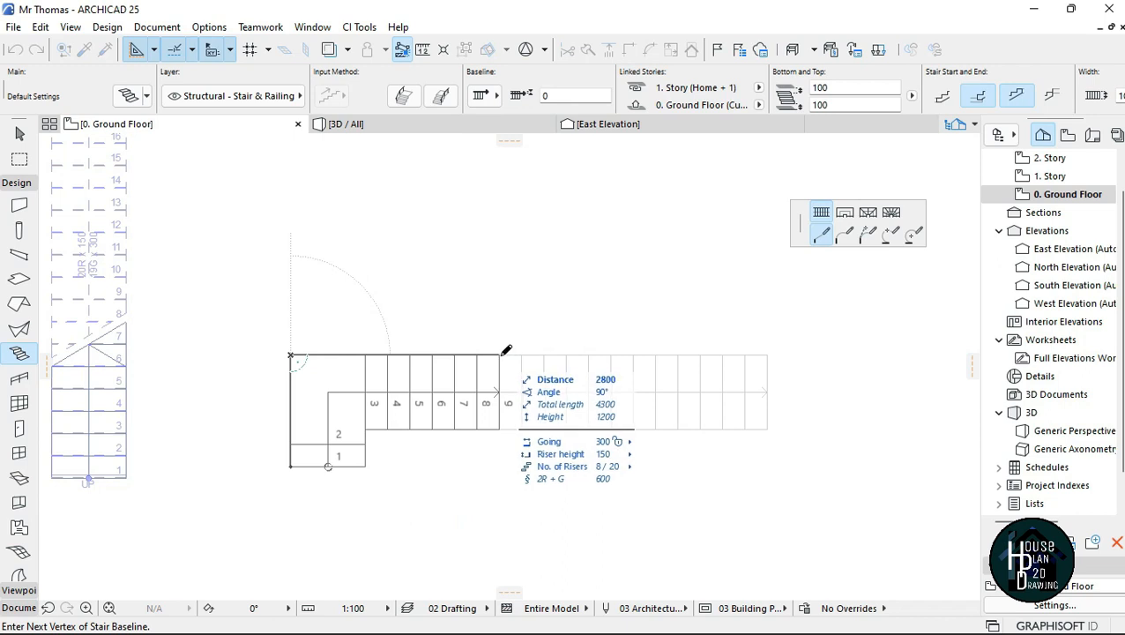
left_click(501, 355)
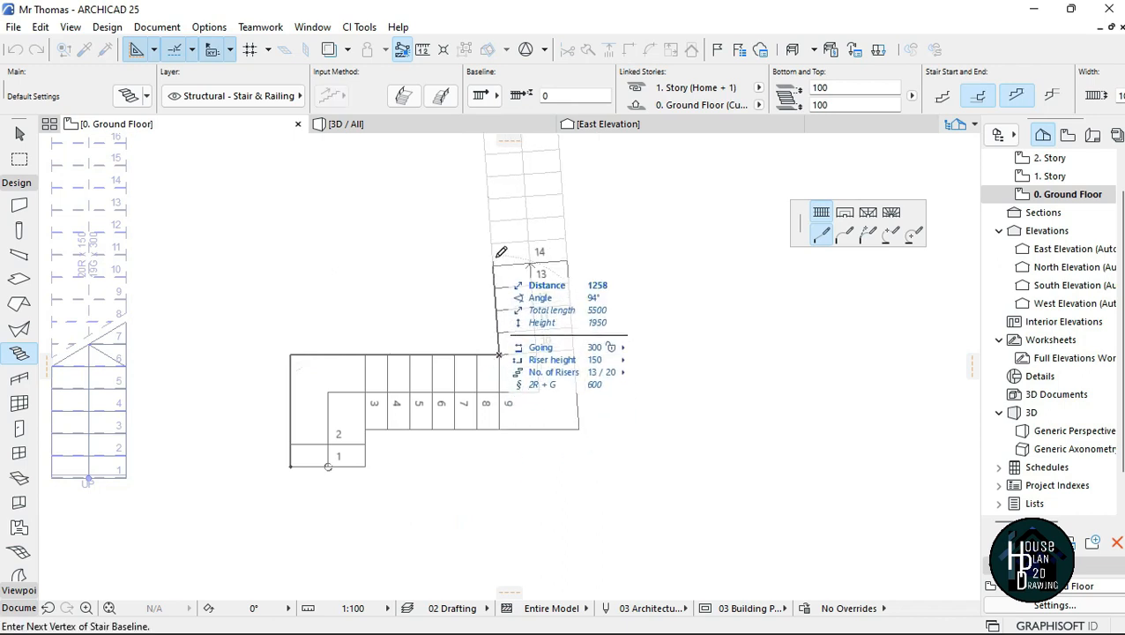
Step: Turn the stair upward with a flight of about 1500 mm and continue it in line with a 900 mm landing
scroll(497, 271, "down", 2)
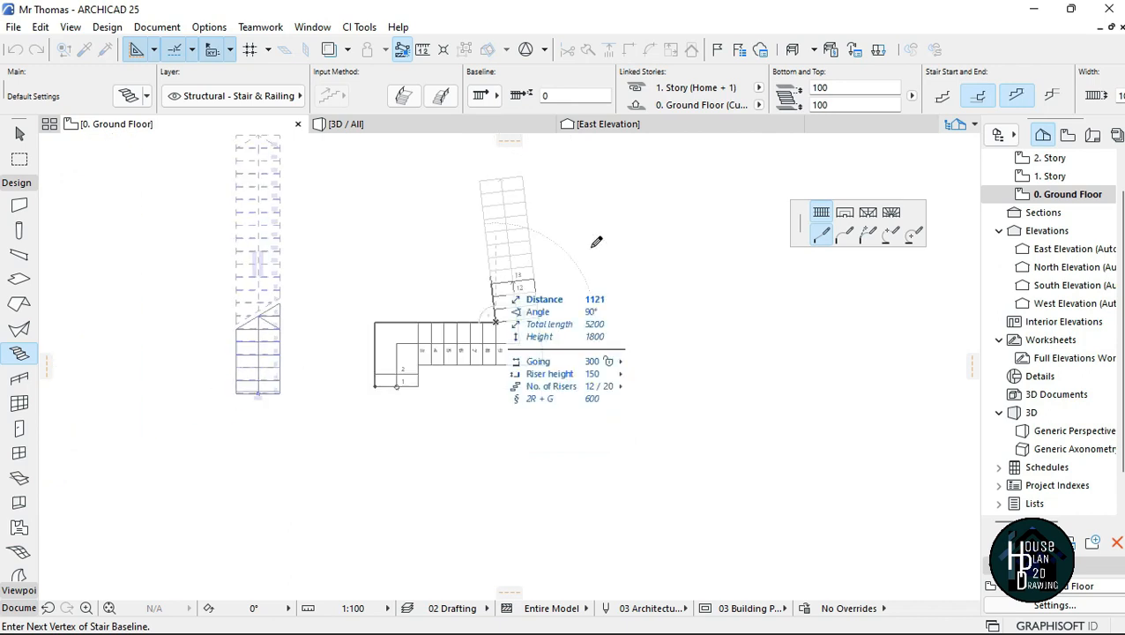
left_click(499, 255)
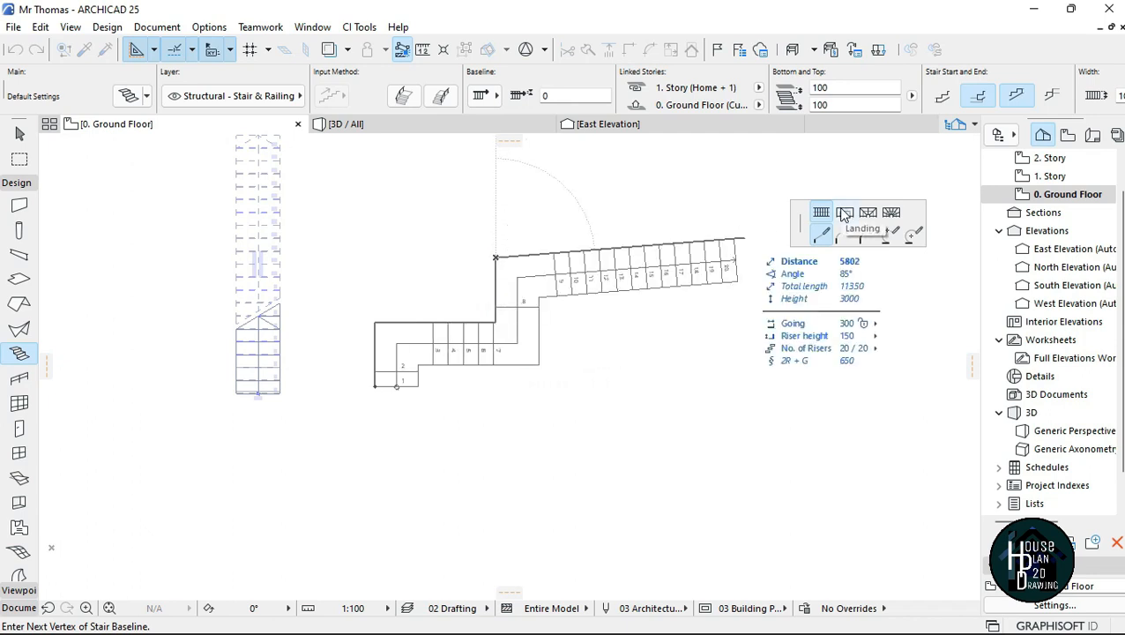
scroll(499, 213, "up", 2)
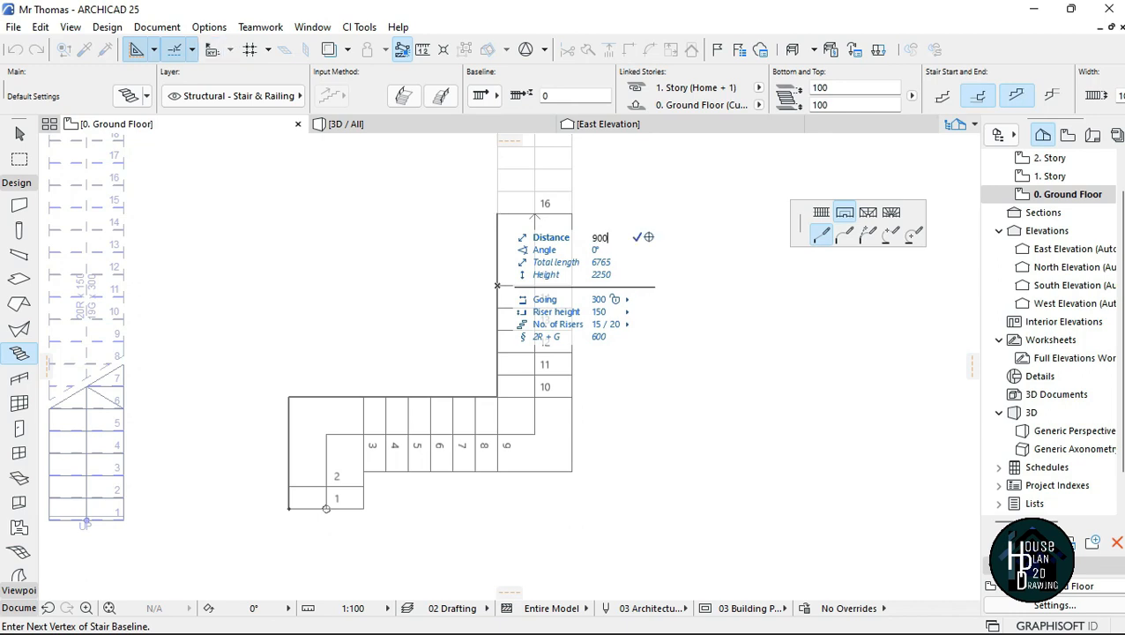
left_click(499, 215)
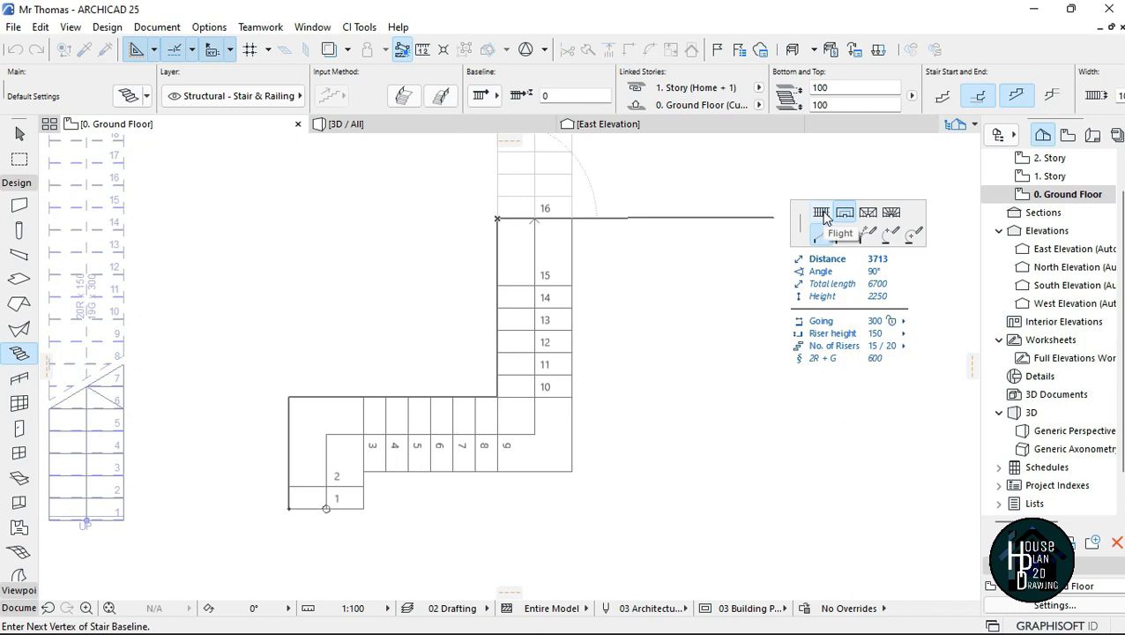
Step: Switch back to flight segments and finish the stair with a straight run of about 1500 mm up to riser 20
scroll(601, 280, "down", 3)
scroll(570, 202, "down", 2)
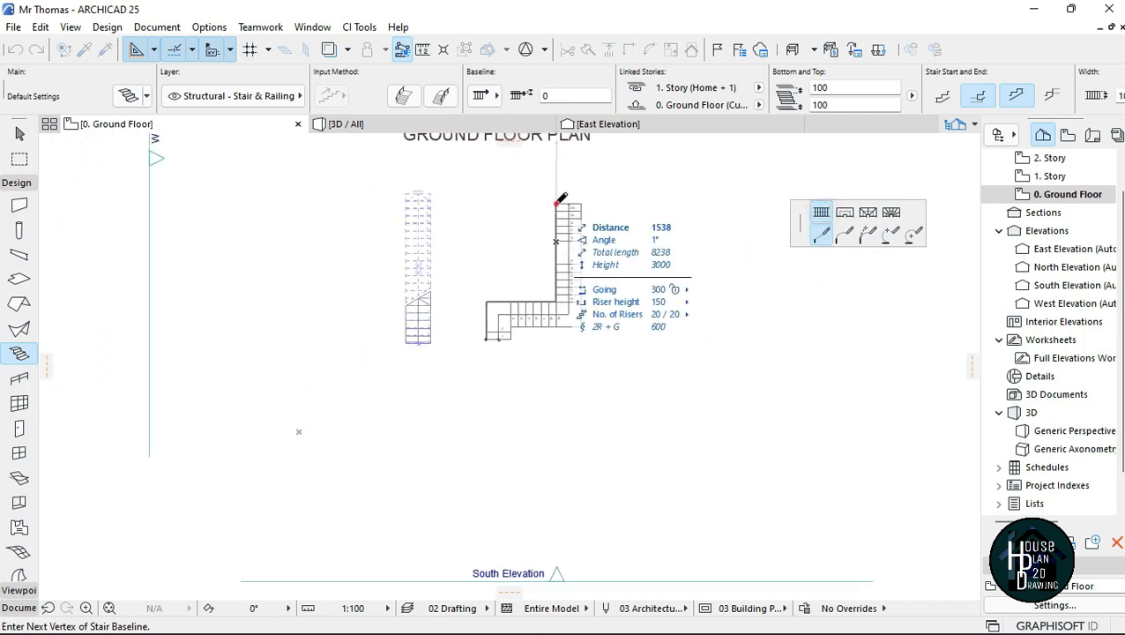
double_click(557, 202)
Step: Examine the new multi-flight stair's turns and landings in plan and by walking around it in the 3D perspective
scroll(557, 201, "up", 3)
scroll(464, 357, "down", 2)
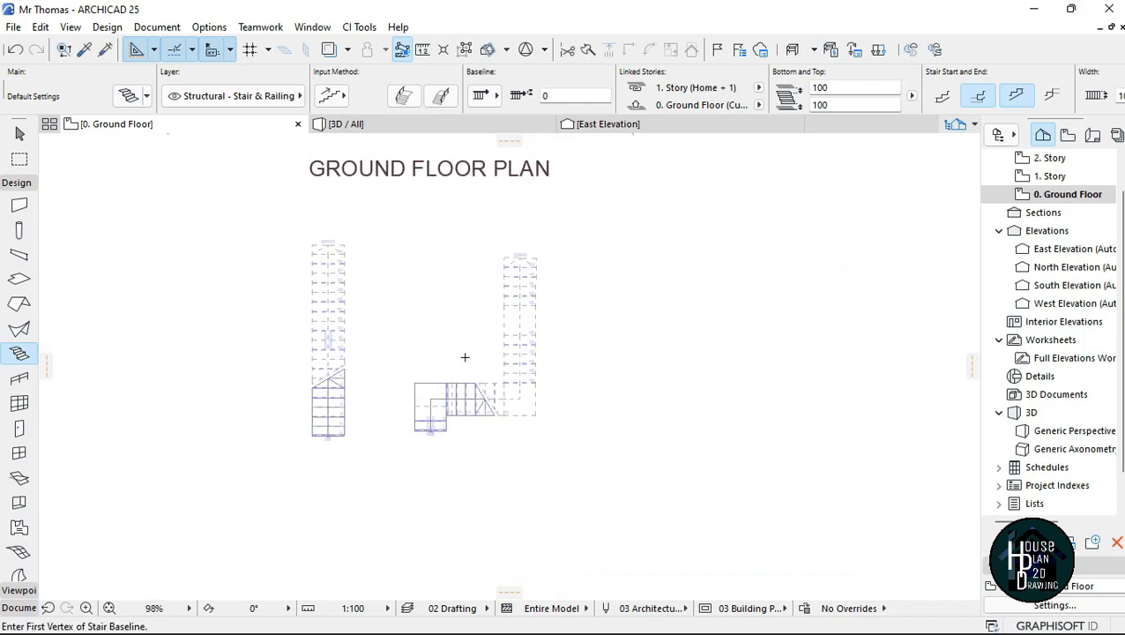
scroll(486, 359, "up", 4)
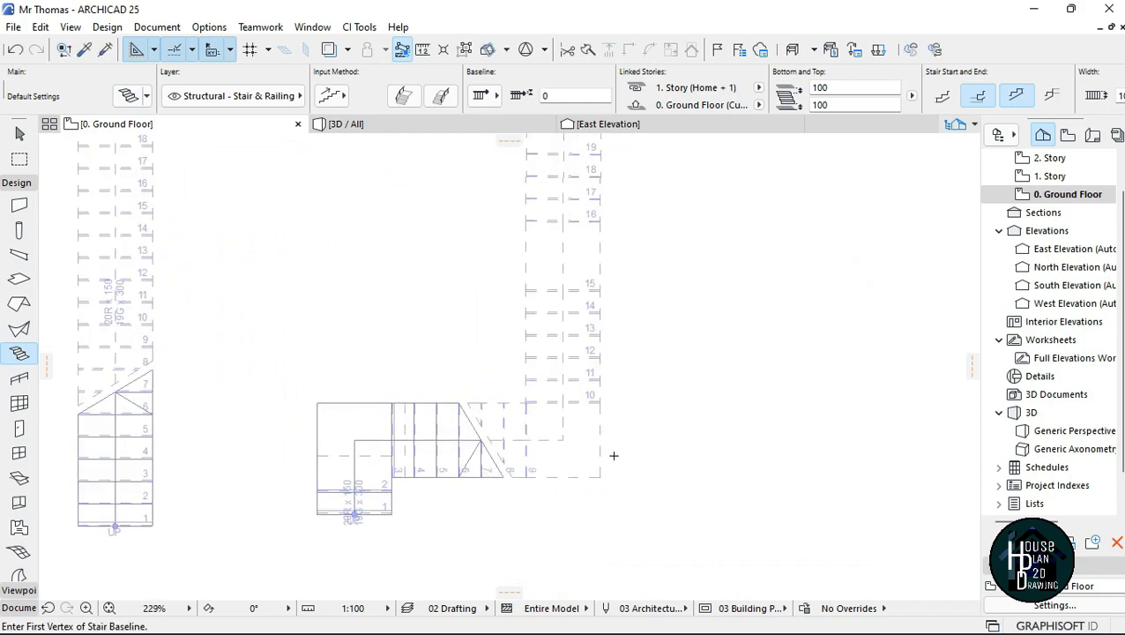
scroll(564, 407, "down", 3)
scroll(568, 394, "up", 3)
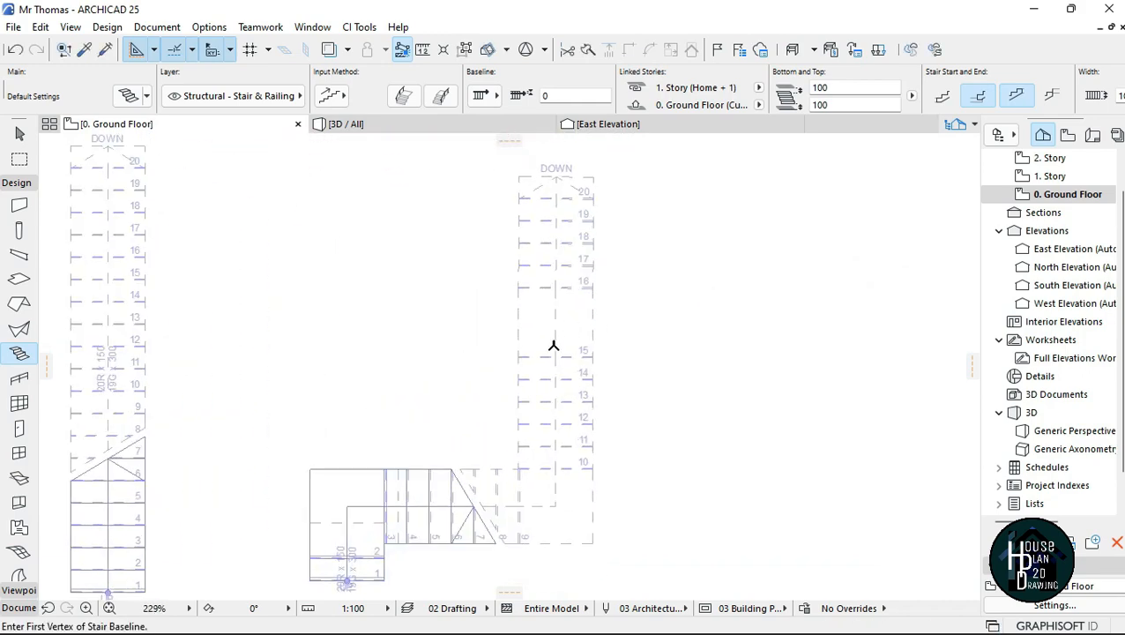
scroll(542, 332, "down", 1)
scroll(545, 374, "up", 1)
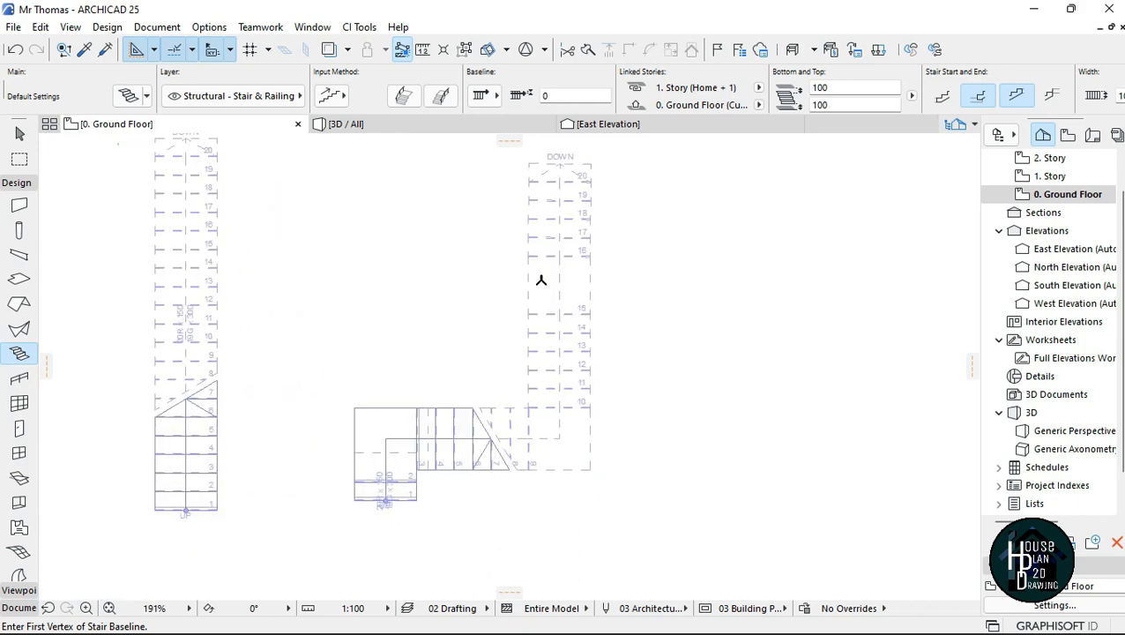
left_click(381, 127)
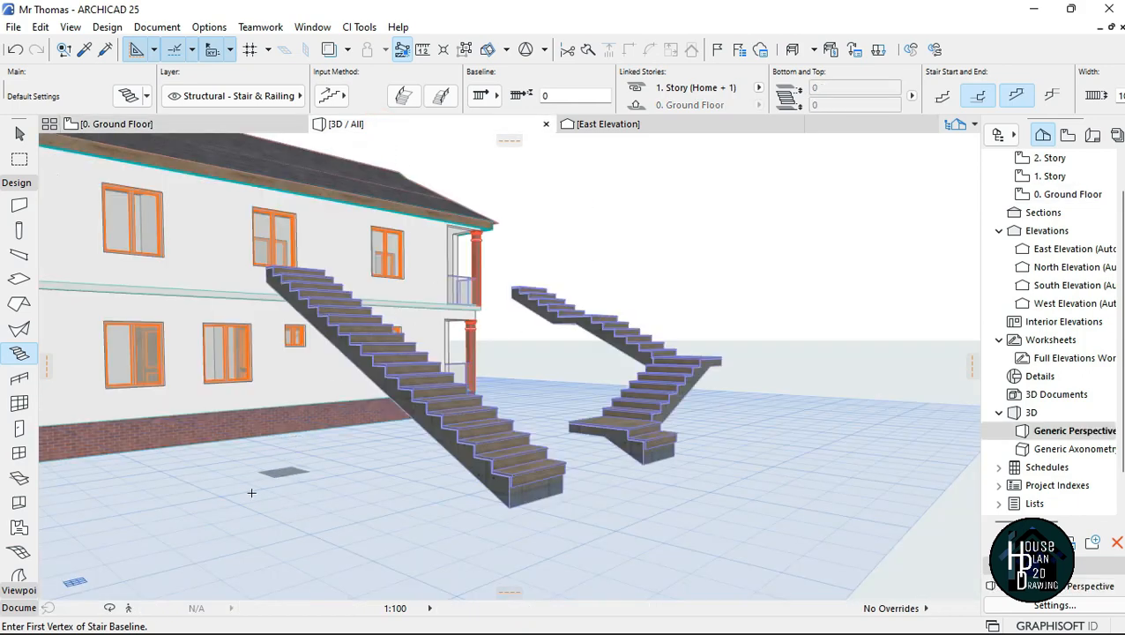
left_click(130, 610)
key("Up")
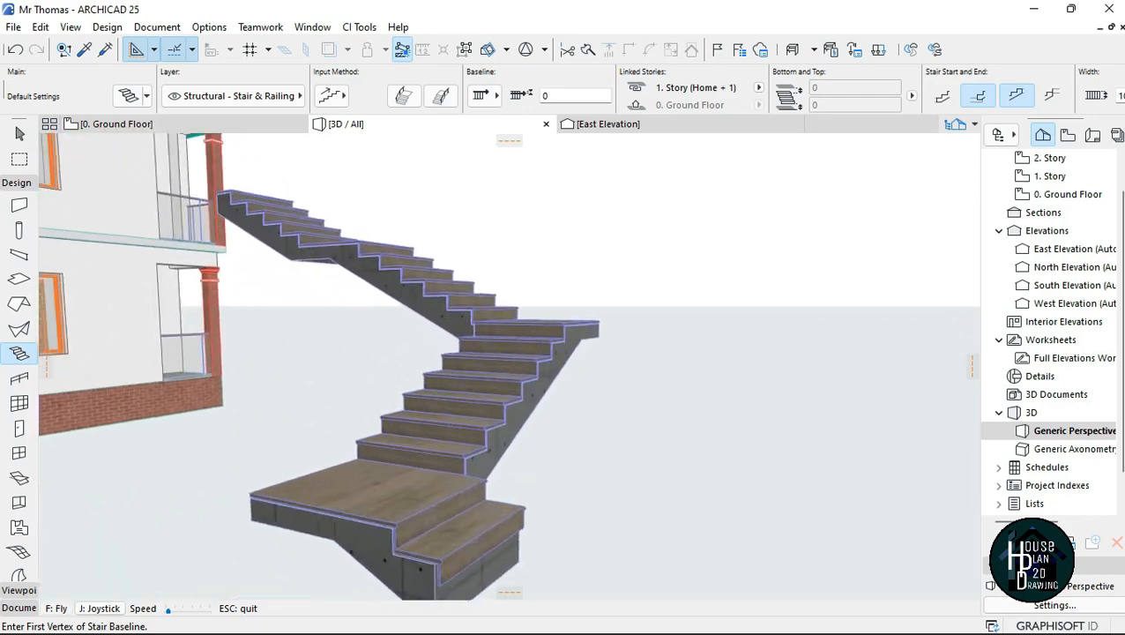
key("Right")
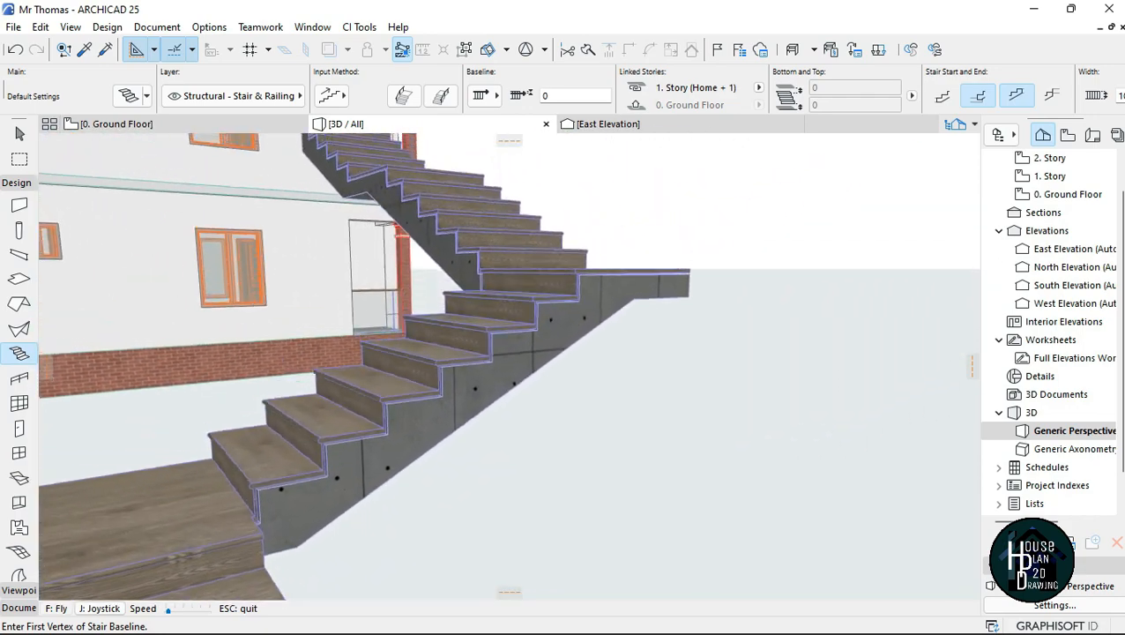
key("Right")
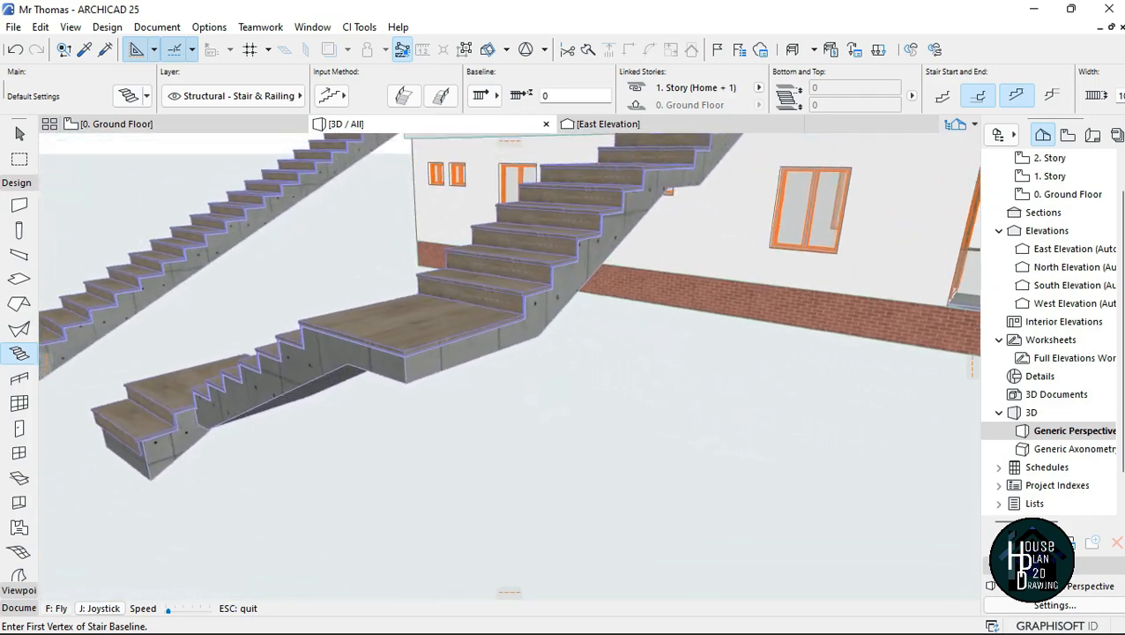
key("Up")
key("Down")
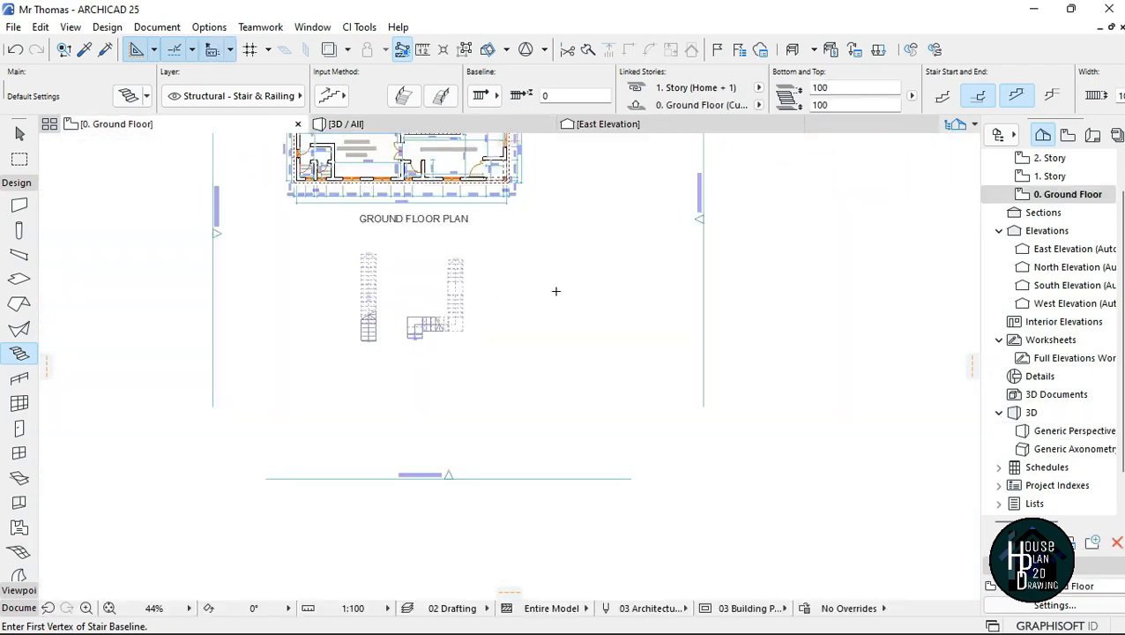
Step: On the ground floor plan, start a new stair beside the others with a tangent-defined arc ending about 3110 mm from its start
scroll(555, 291, "up", 6)
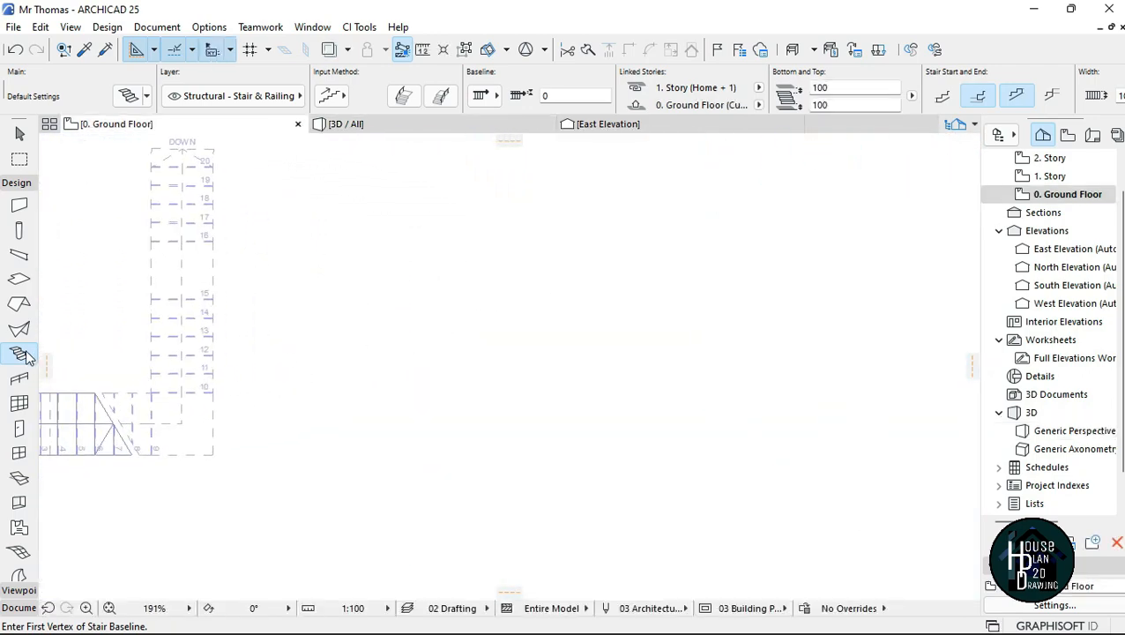
left_click(494, 292)
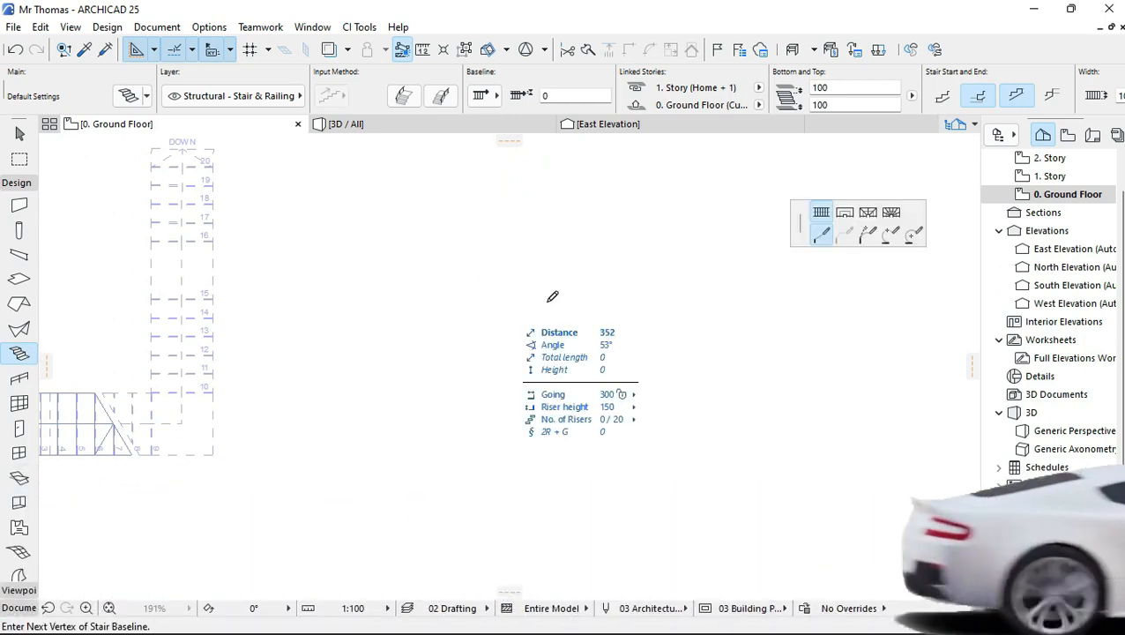
left_click(867, 234)
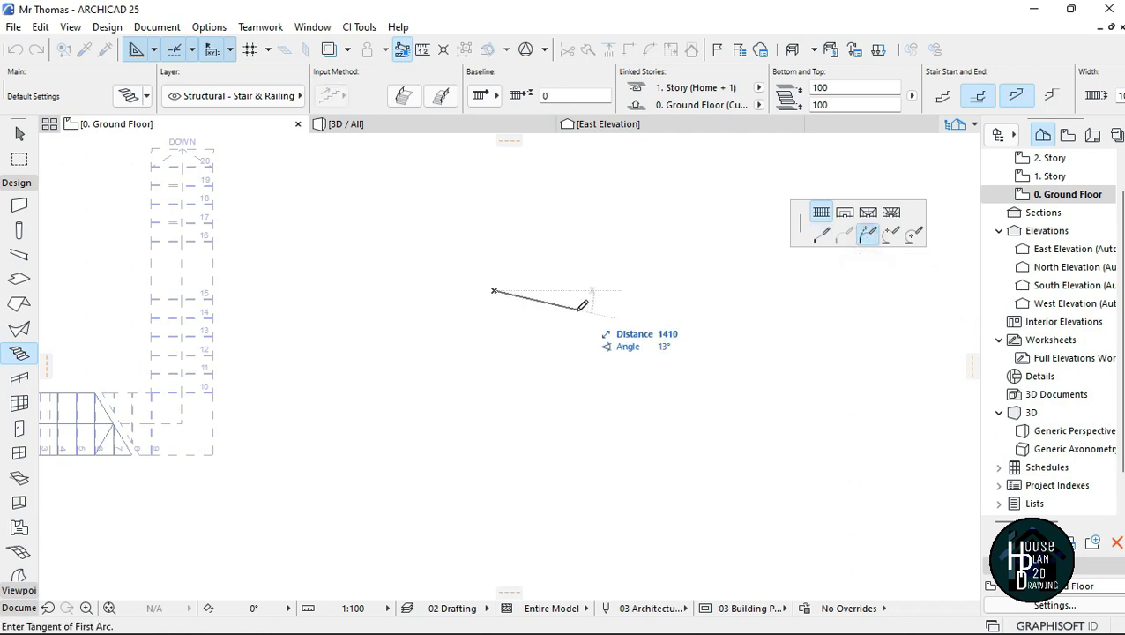
left_click(587, 289)
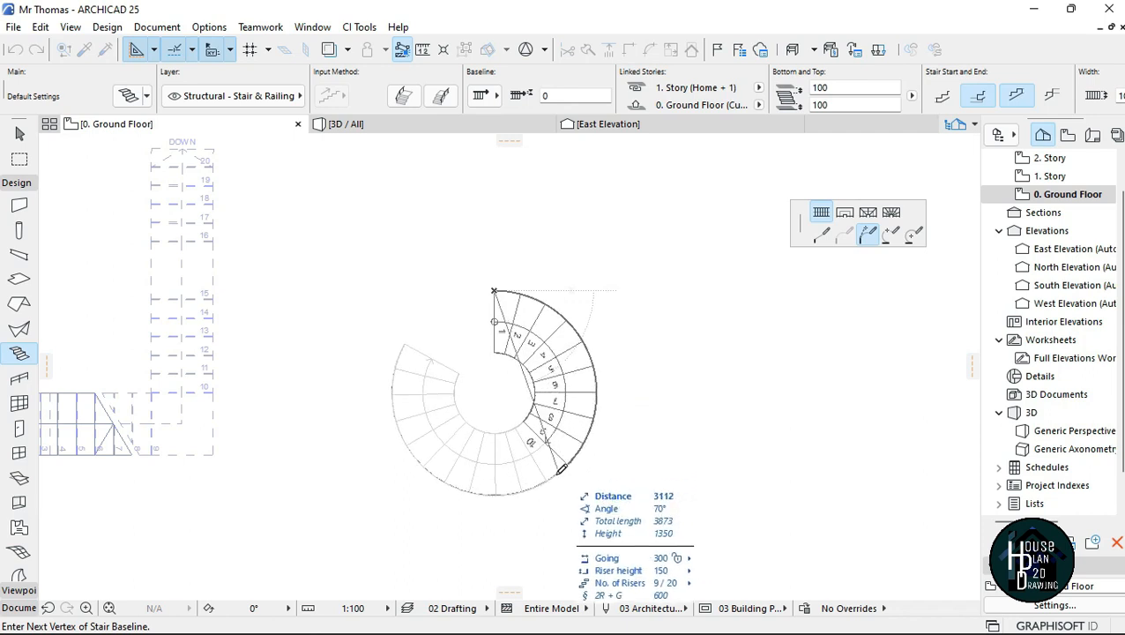
left_click(558, 472)
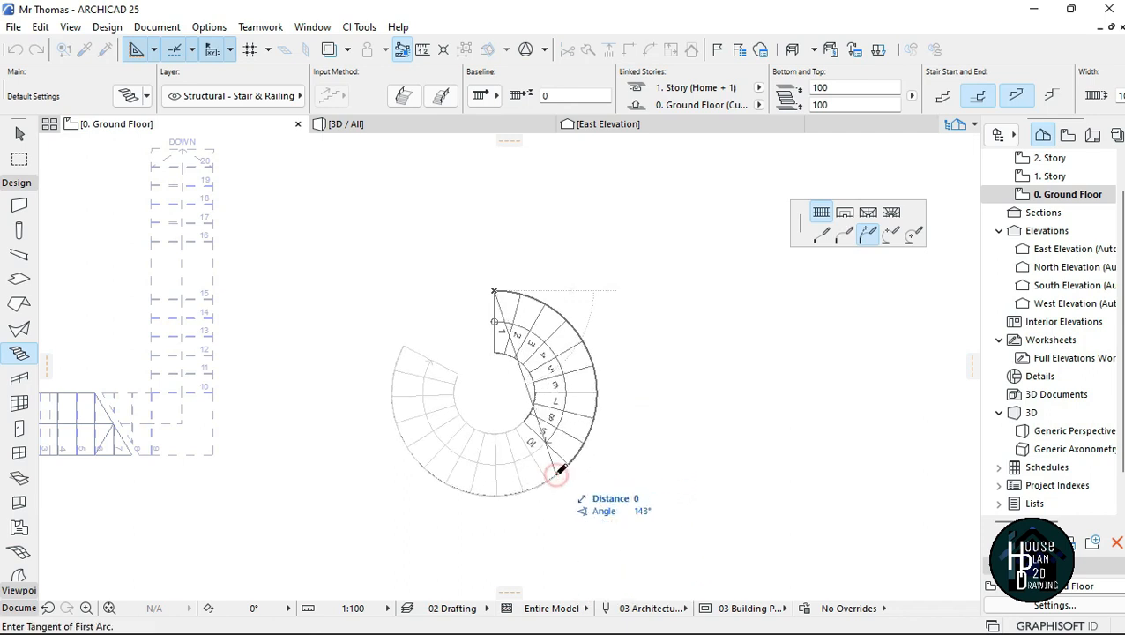
Step: Continue the curved stair with a second tangent-defined arc bending in an S shape and finish it at riser 20
left_click(506, 288)
scroll(427, 506, "down", 3)
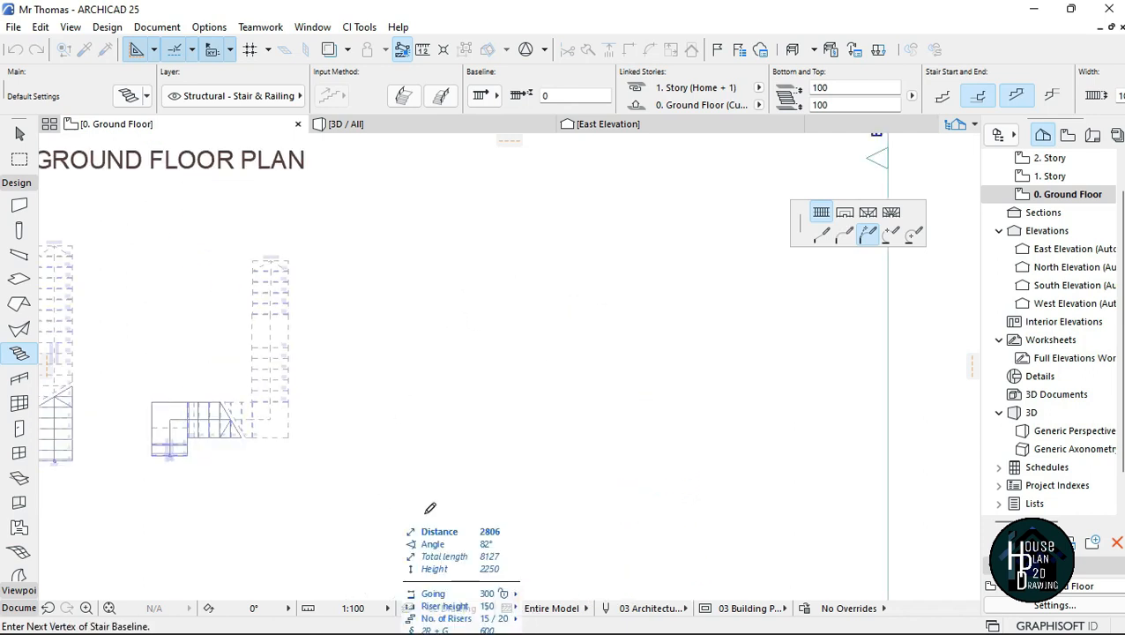
double_click(480, 470)
scroll(479, 441, "up", 3)
middle_click_drag(479, 432, 544, 386)
scroll(545, 441, "down", 1)
key("Escape")
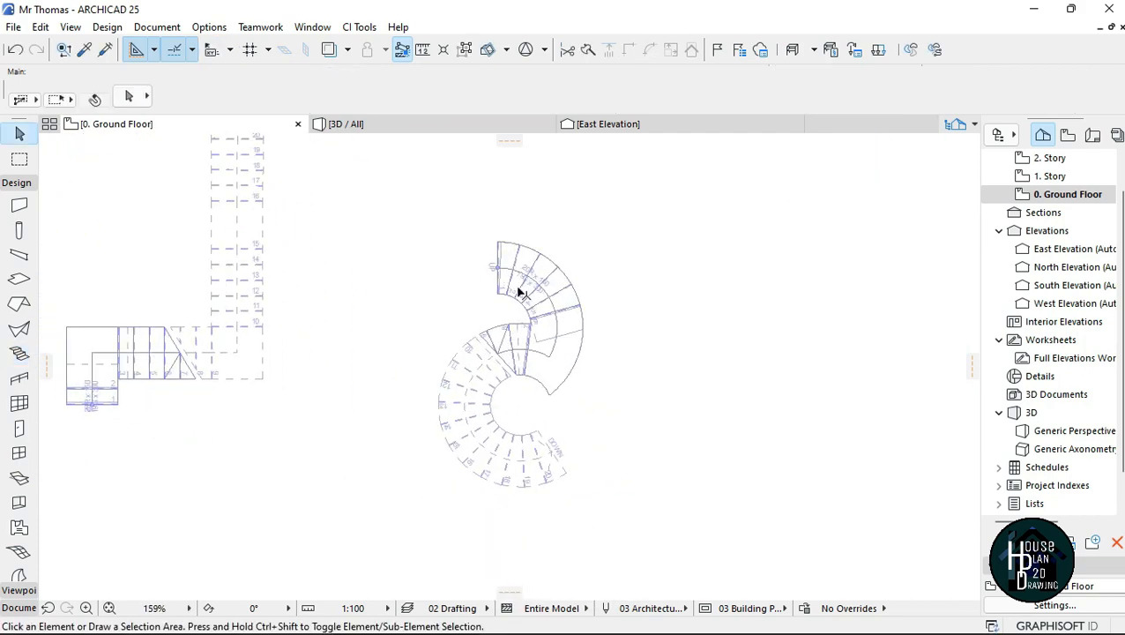
Step: Examine the curved stair's treads, landing and underside by walking around it in the 3D perspective
left_click(356, 127)
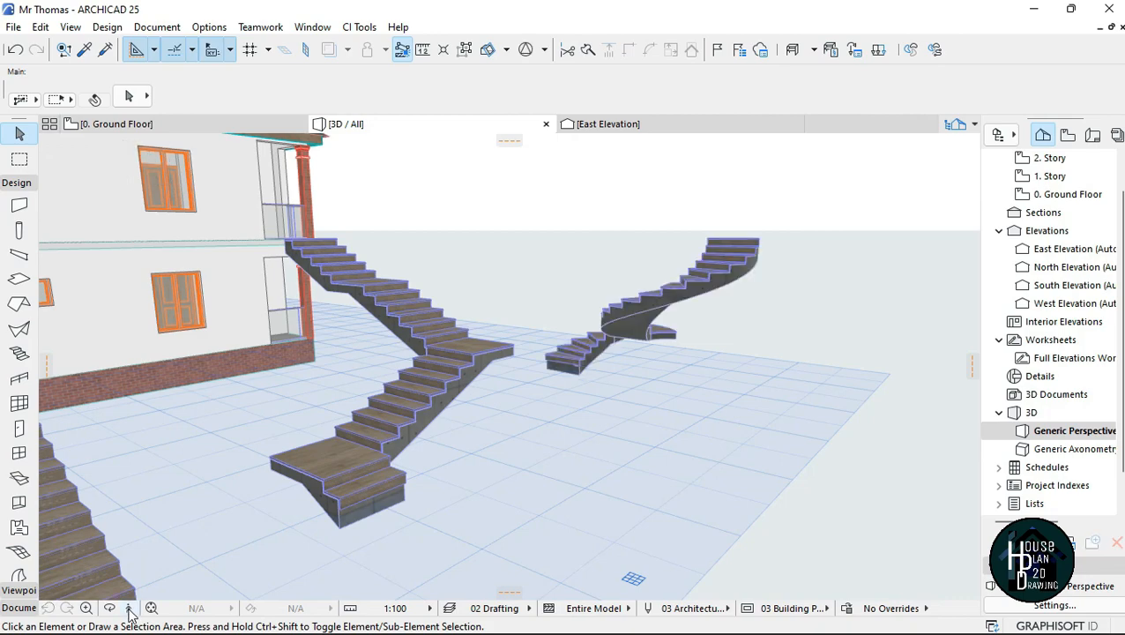
left_click(131, 609)
key("Up")
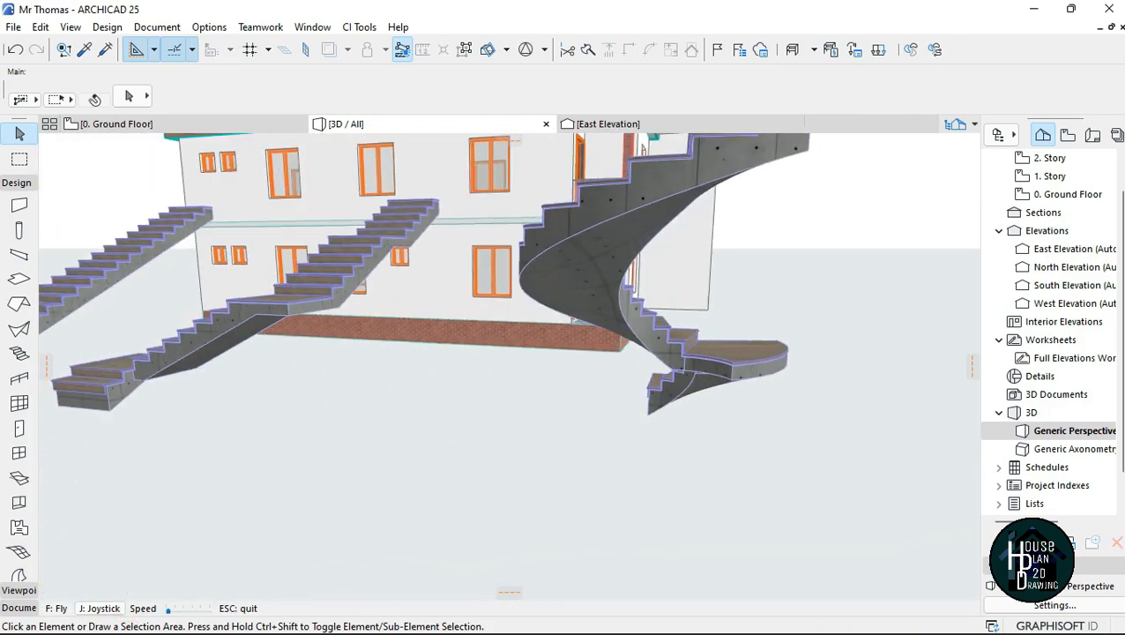
key("Up")
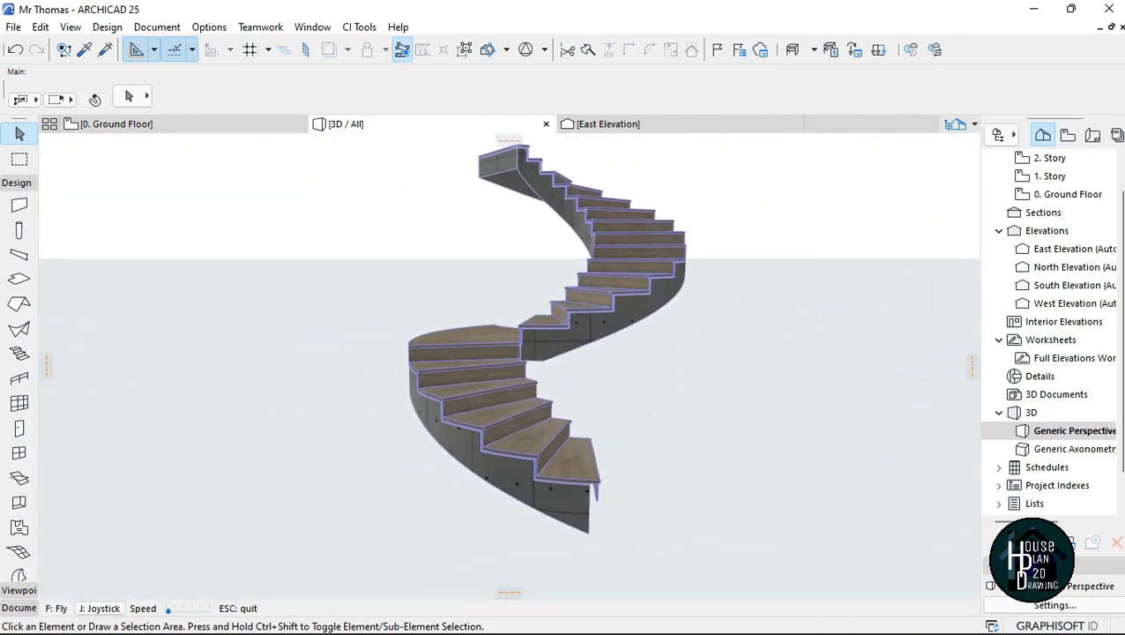
key("Down")
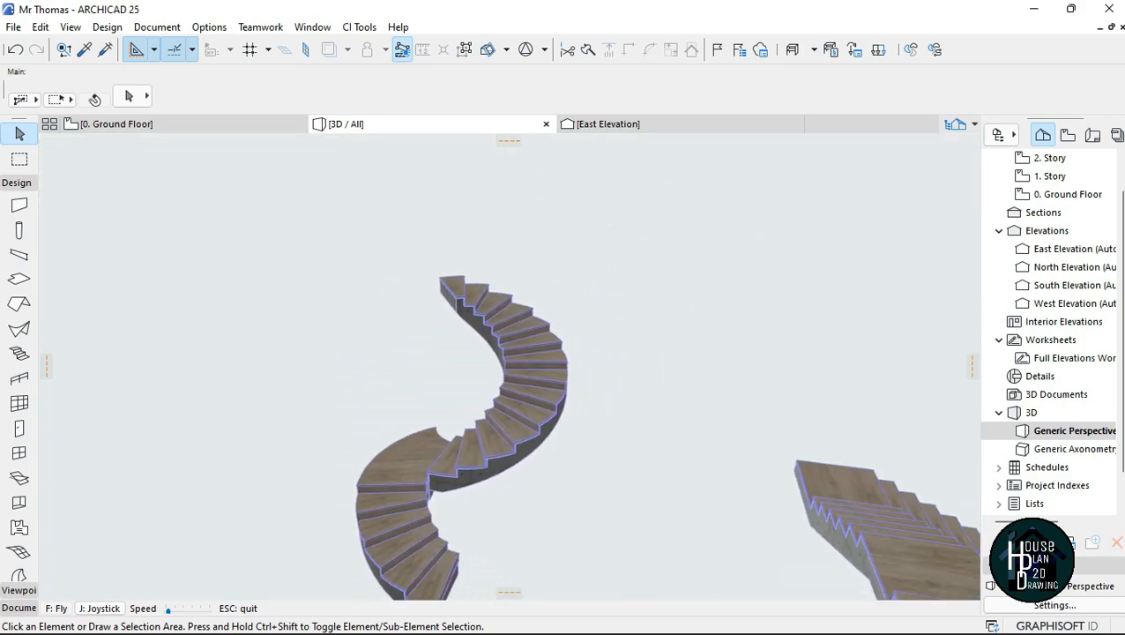
key("Left")
key("Up")
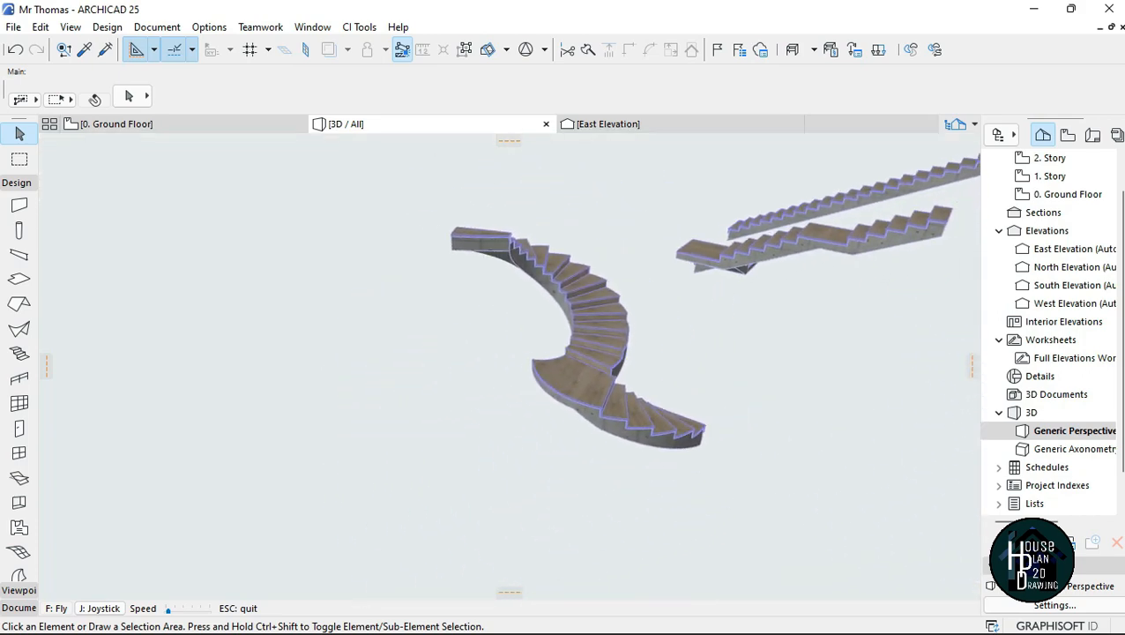
key("Up")
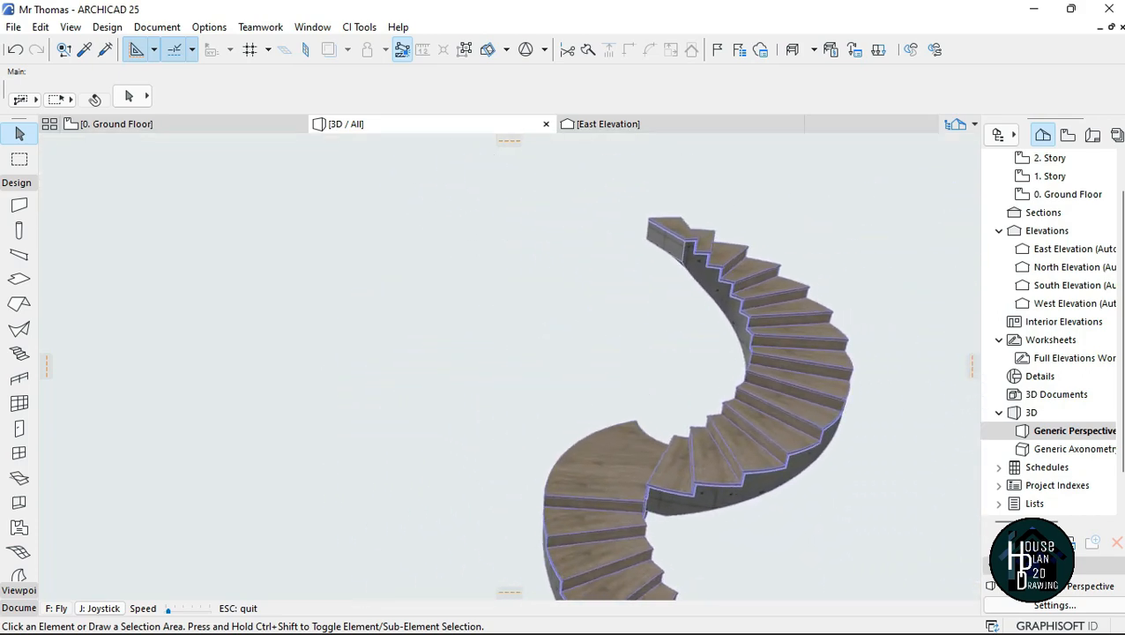
key("Down")
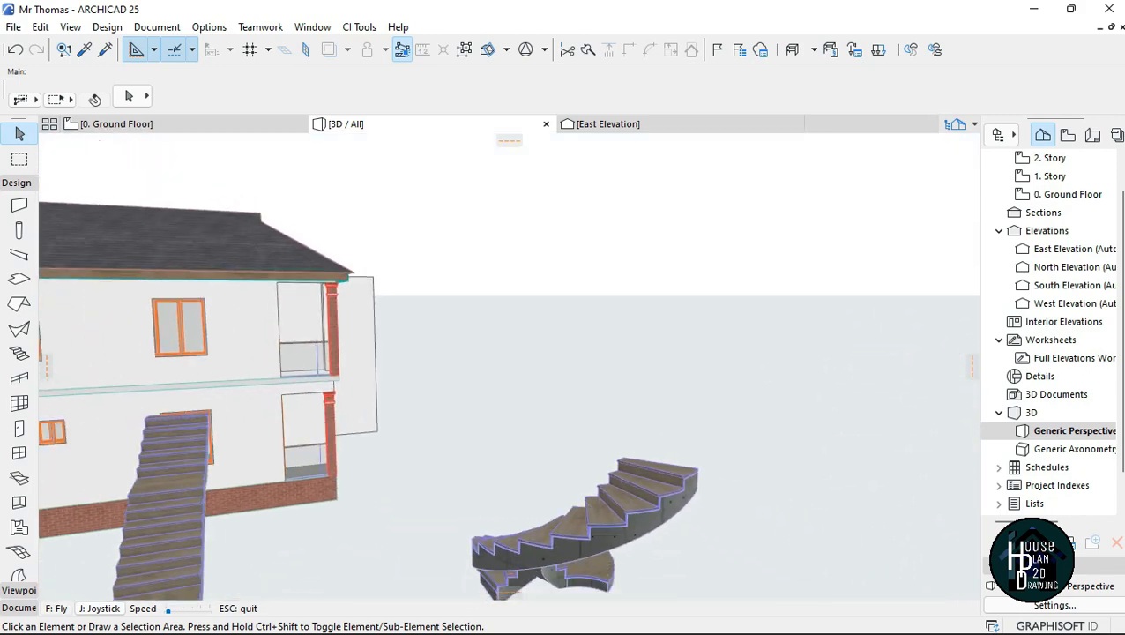
key("Escape")
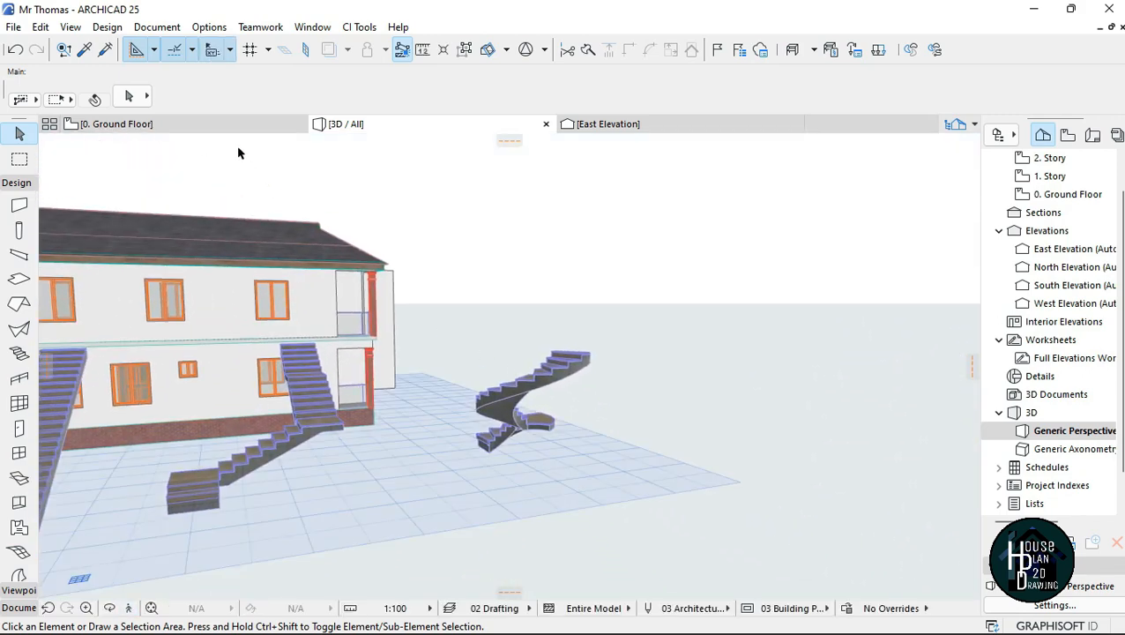
Step: On the ground floor plan, move the South Elevation marker farther below the stairs to free up drawing space
left_click(232, 128)
scroll(603, 348, "up", 5)
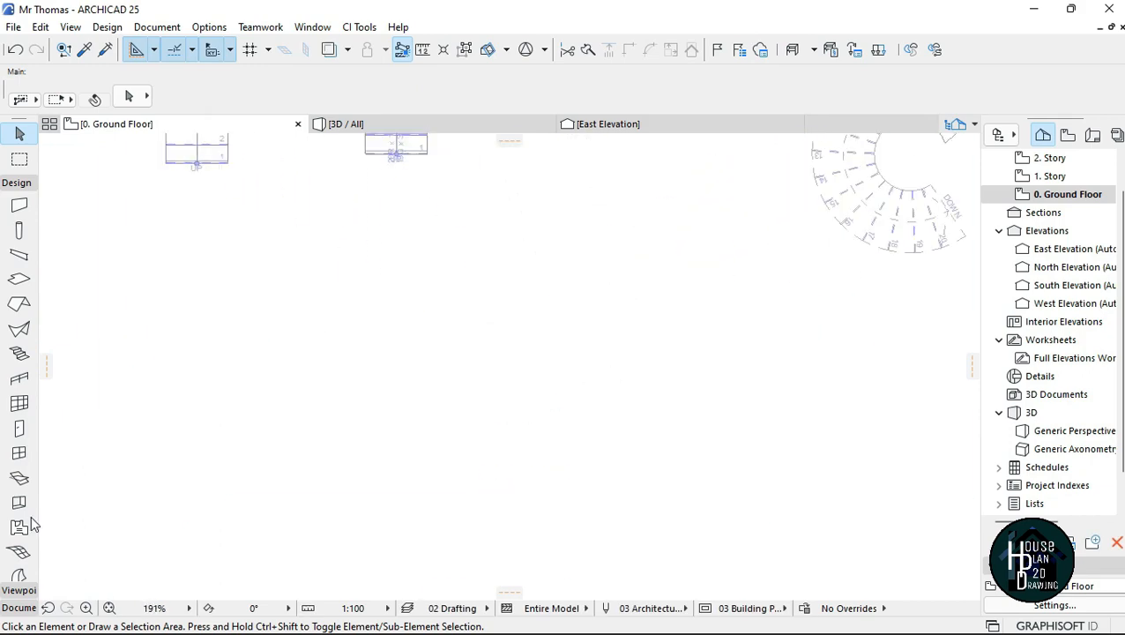
middle_click_drag(820, 449, 442, 325)
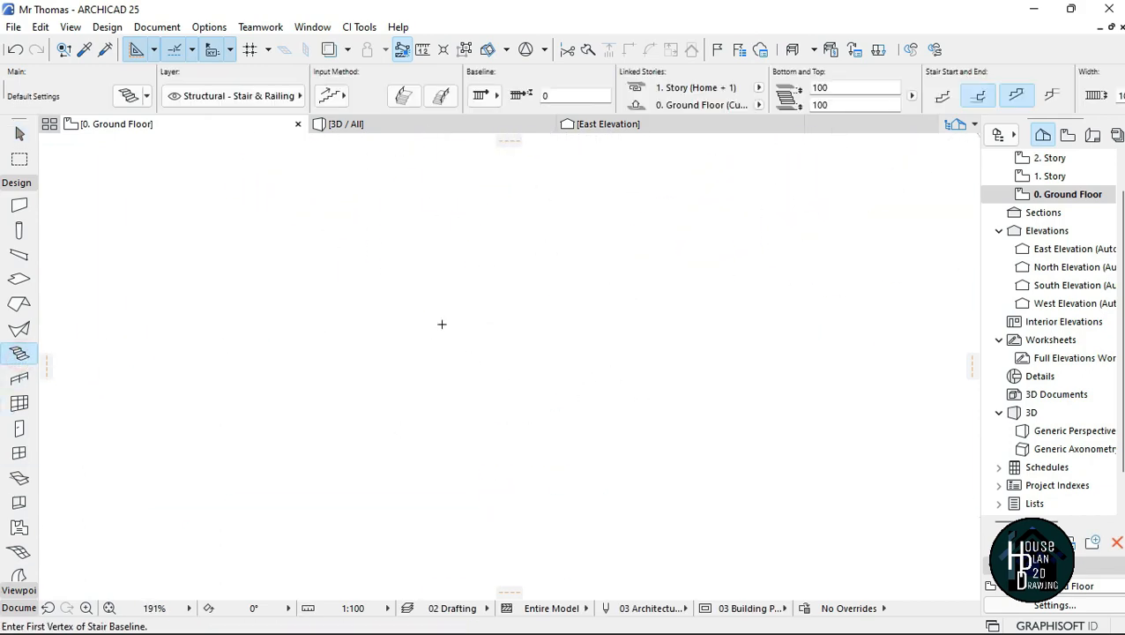
scroll(480, 344, "down", 7)
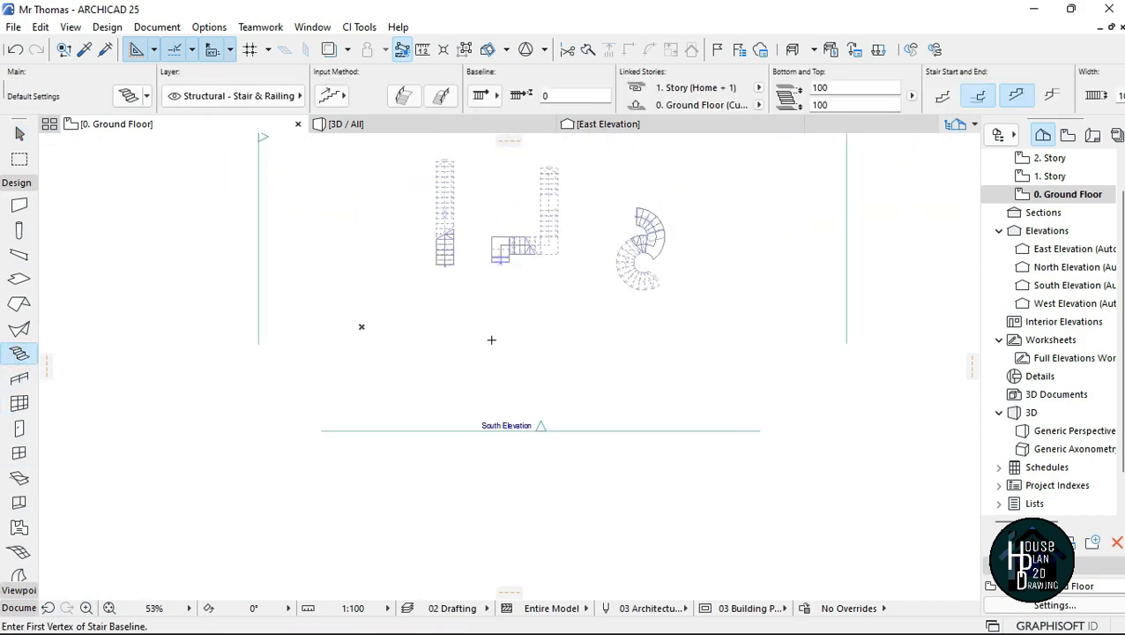
scroll(487, 333, "up", 2)
key("Escape")
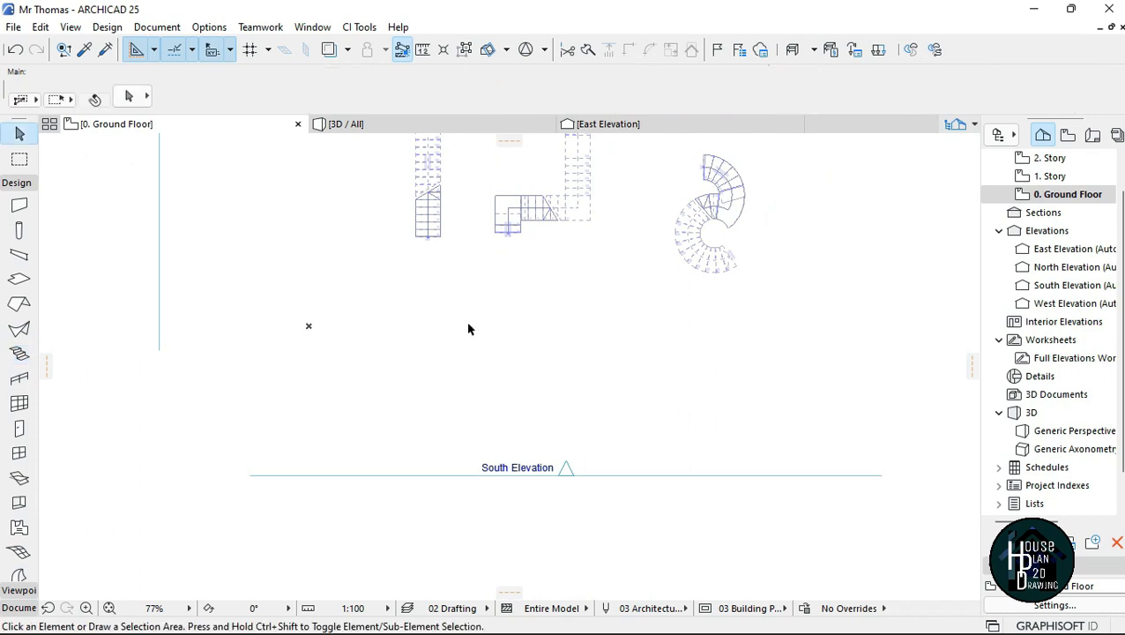
left_click(19, 205)
scroll(454, 370, "up", 1)
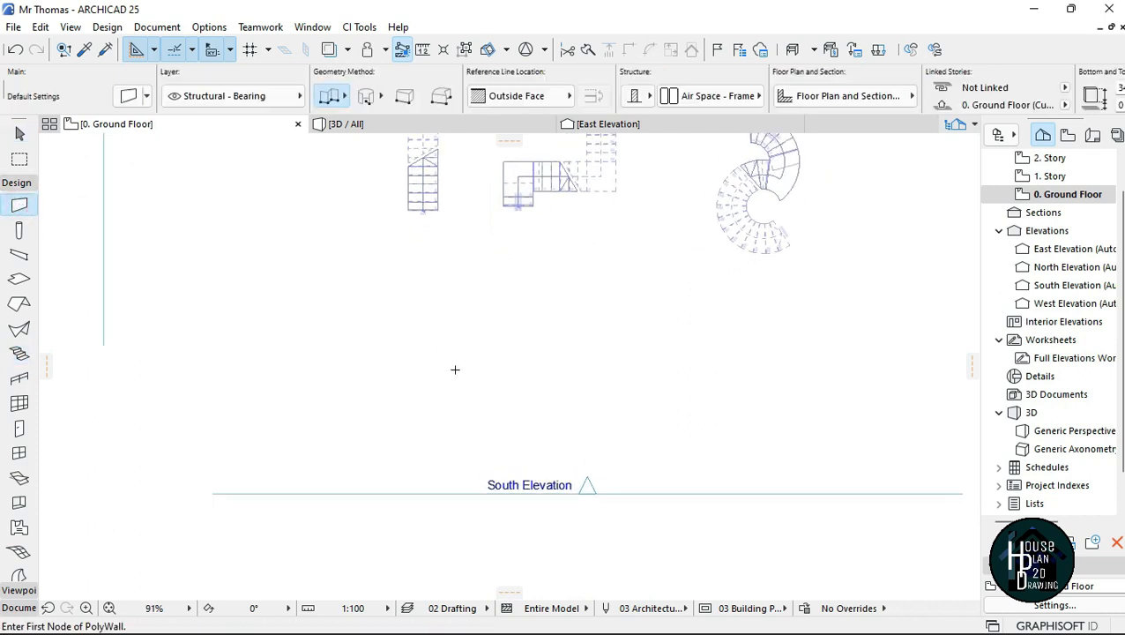
middle_click_drag(654, 403, 567, 317)
scroll(567, 316, "down", 4)
key("Escape")
double_click(575, 360)
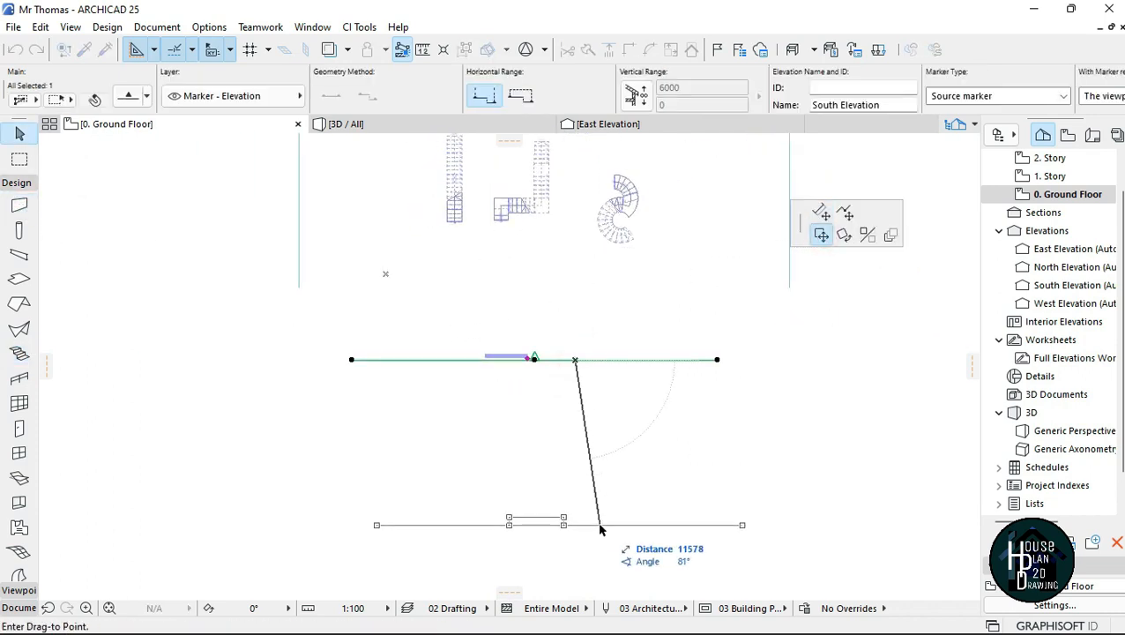
left_click(533, 547)
Step: Draw an L-shaped outside-face wall below the stairs, with a horizontal upper leg and a vertical leg running down from its left end
scroll(520, 273, "up", 3)
left_click(19, 206)
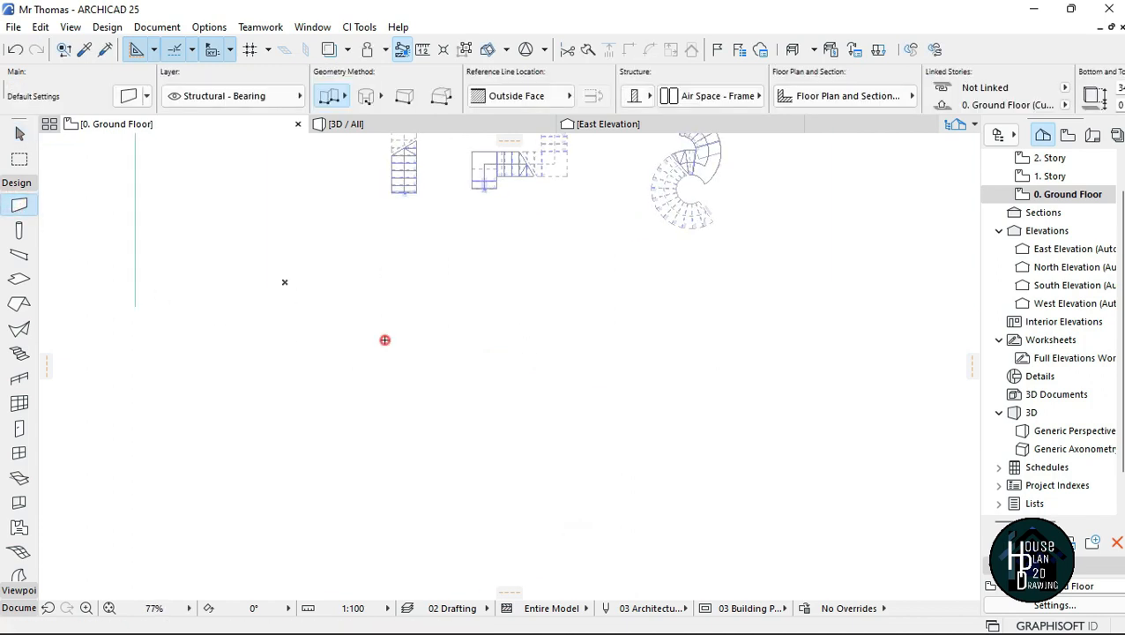
left_click(385, 339)
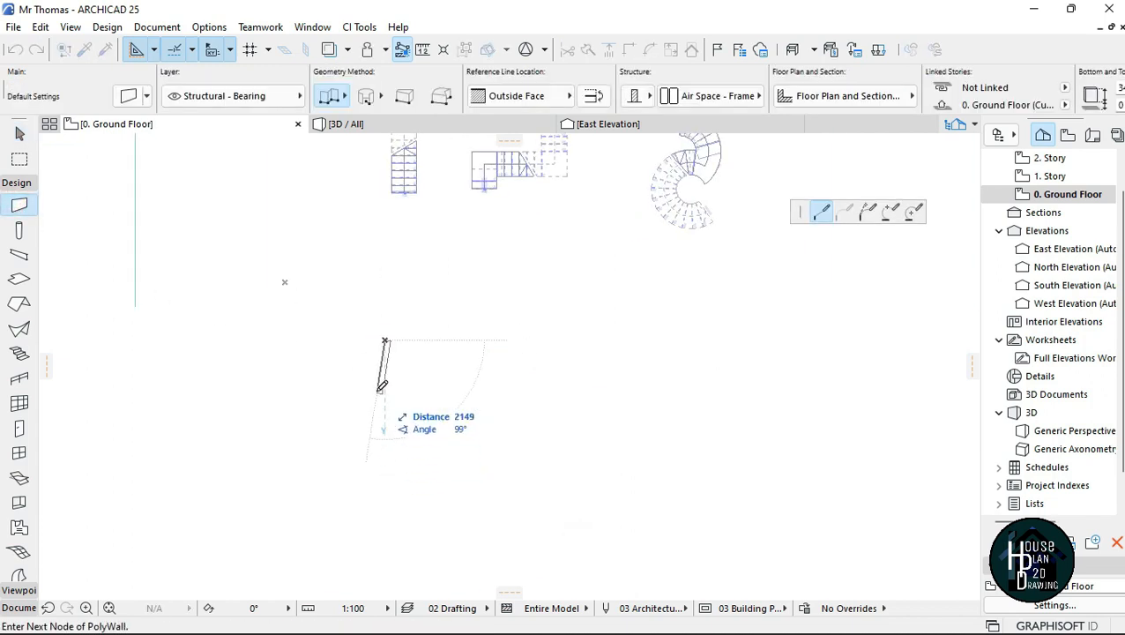
key("Escape")
left_click(541, 322)
left_click(385, 323)
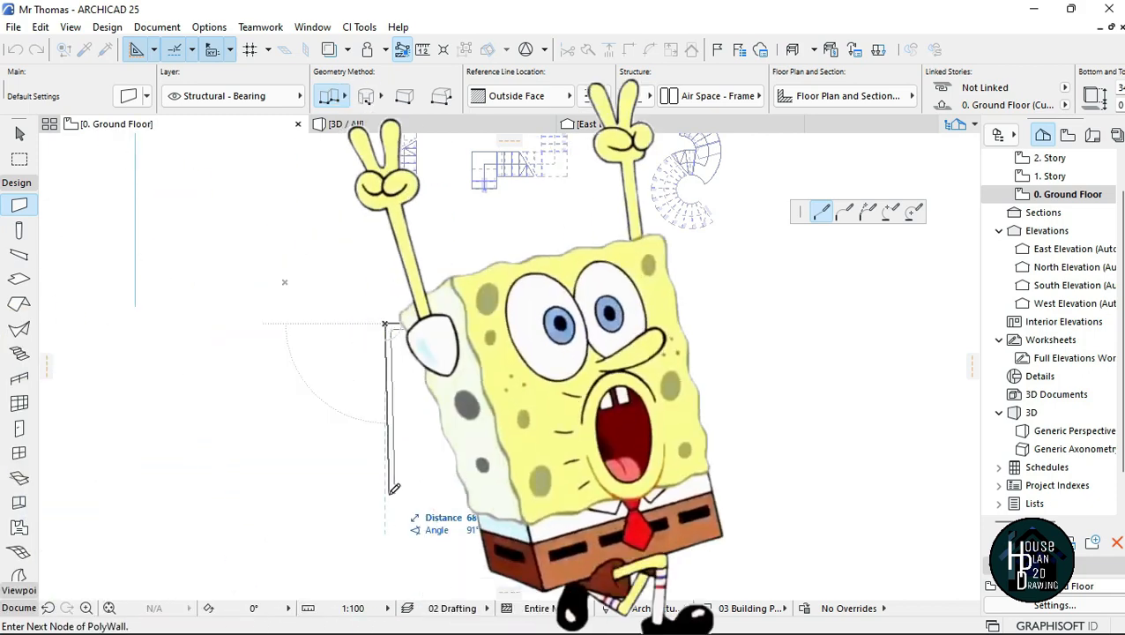
double_click(386, 496)
scroll(439, 351, "up", 4)
scroll(429, 222, "up", 1)
key("Escape")
Step: Draw a shorter horizontal wall from the inner face of the vertical wall, parallel to the upper wall
scroll(335, 289, "down", 4)
scroll(330, 359, "up", 3)
left_click(314, 420, "alt")
left_click(315, 424)
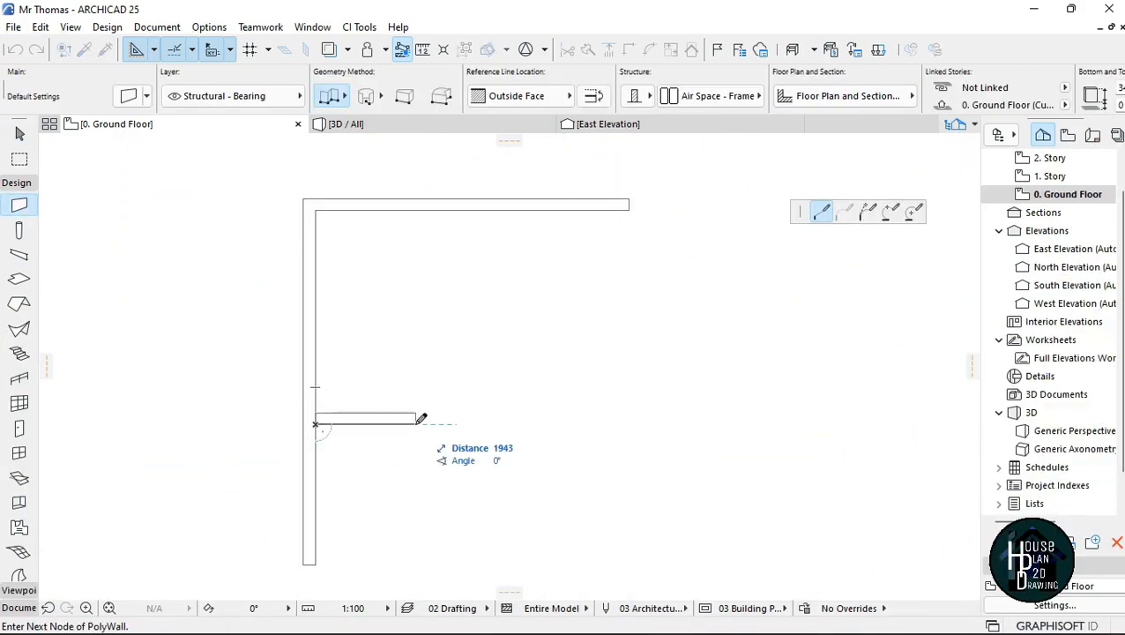
double_click(468, 424)
key("Escape")
Step: Suspend grouping and trim off the part of the vertical wall that extends past the shorter lower wall
scroll(537, 414, "down", 2)
left_click(463, 53)
left_click(377, 488, "ctrl")
Step: Start a stair on the upper wall's inner face with a right-side baseline and run its first leg about 3000 mm to the inner corner
scroll(486, 268, "up", 3)
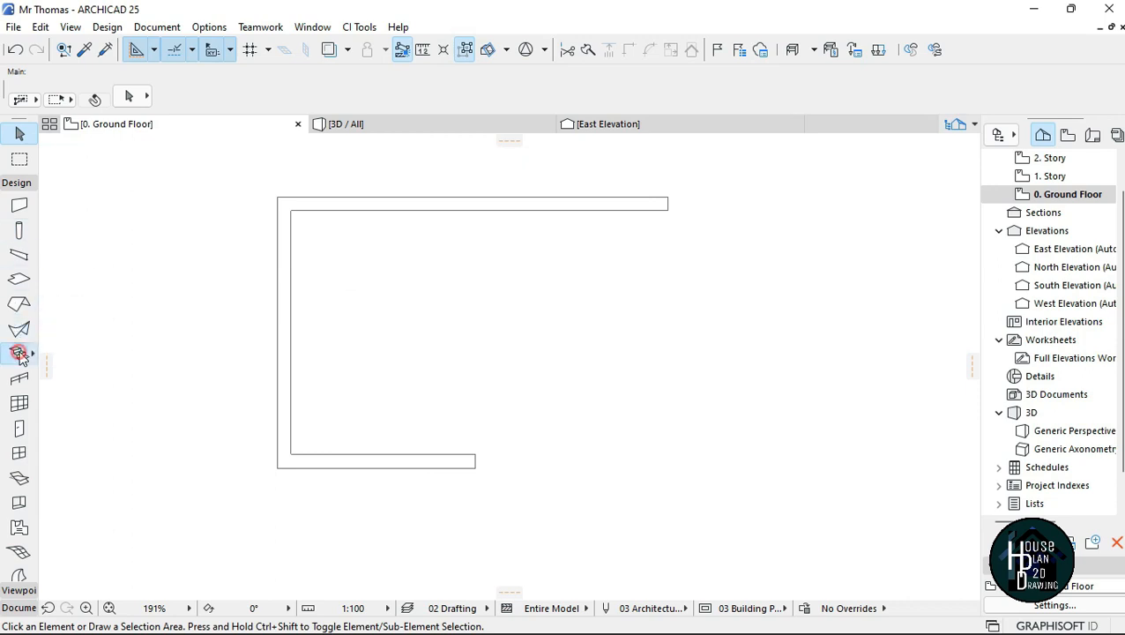
left_click(478, 210)
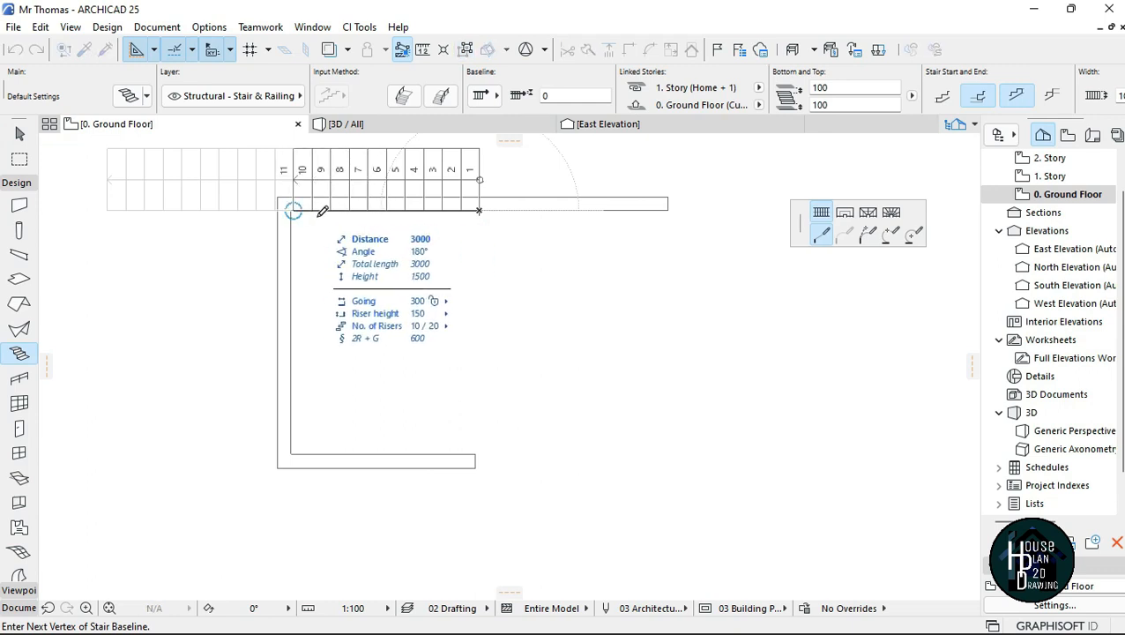
left_click(484, 96)
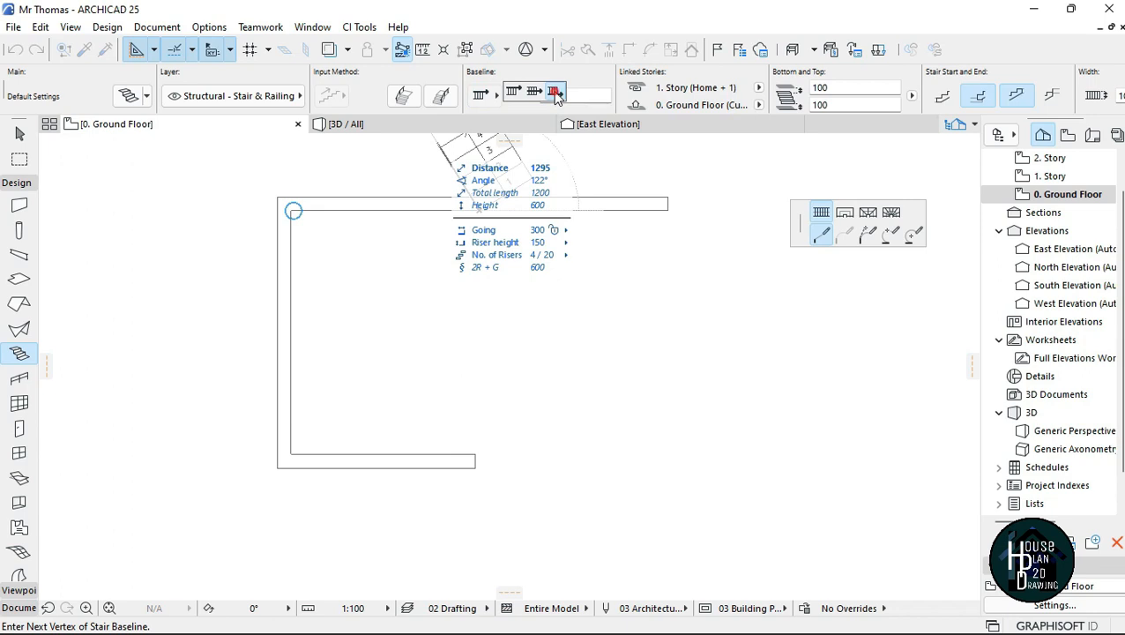
left_click(554, 92)
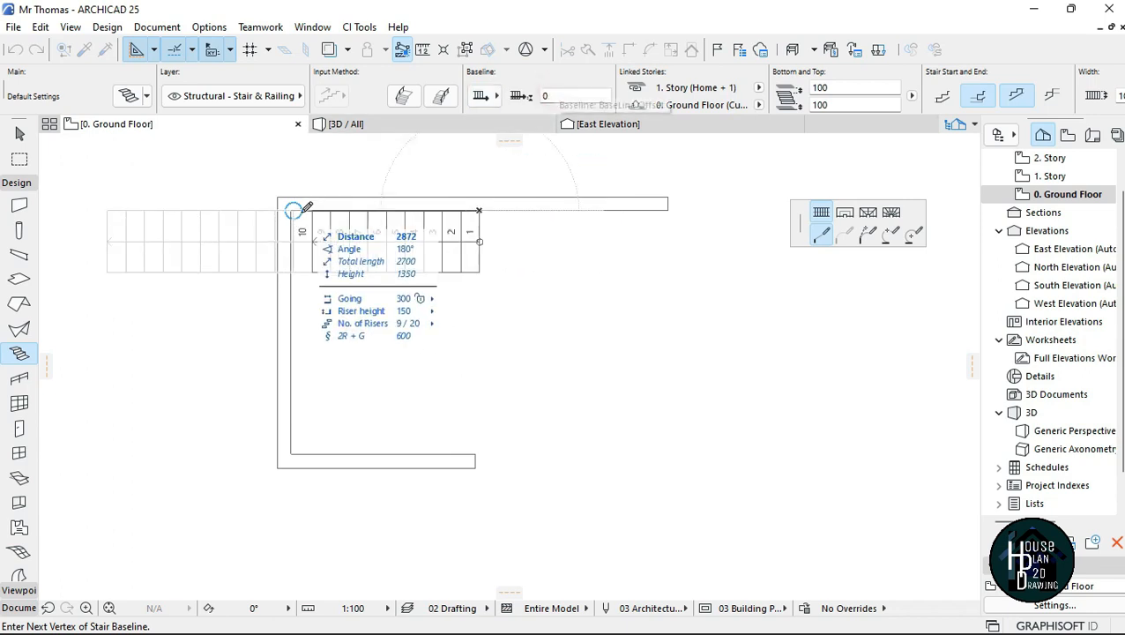
scroll(299, 206, "up", 3)
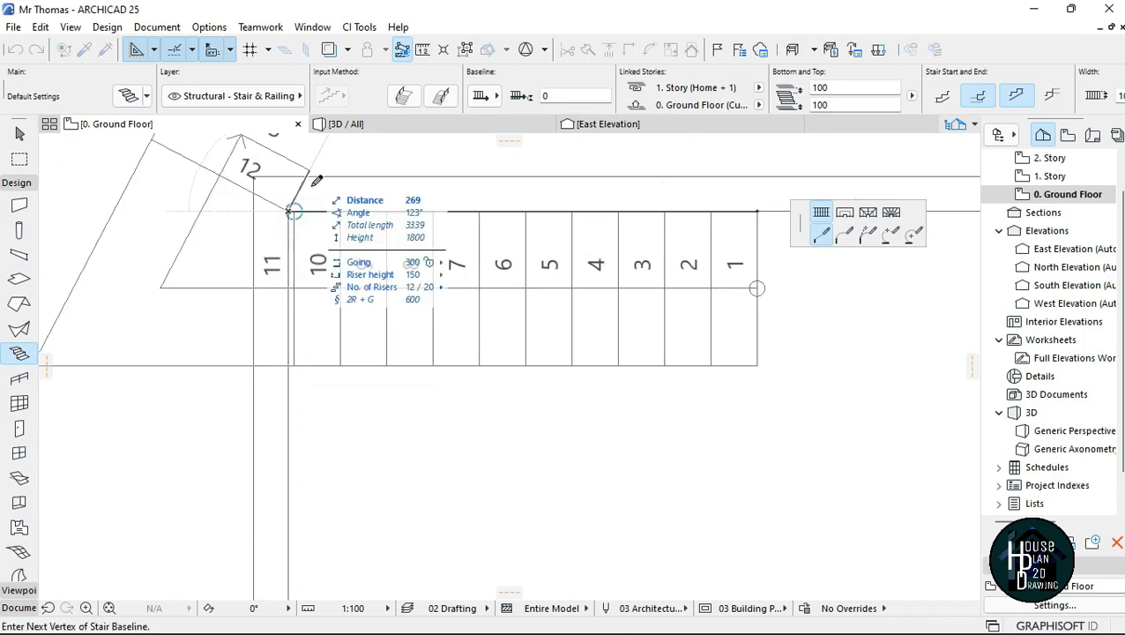
Step: Run the stair about 3930 mm along the vertical wall to the lower corner and finish with a leg of about 2830 mm along the lower wall
scroll(313, 179, "down", 3)
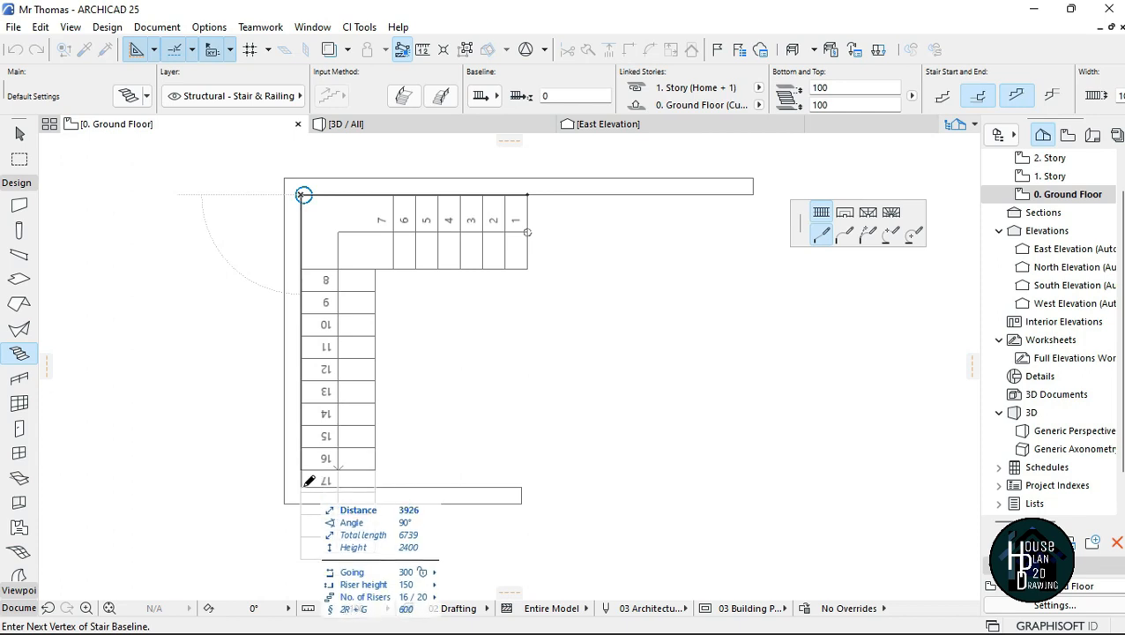
left_click(301, 487)
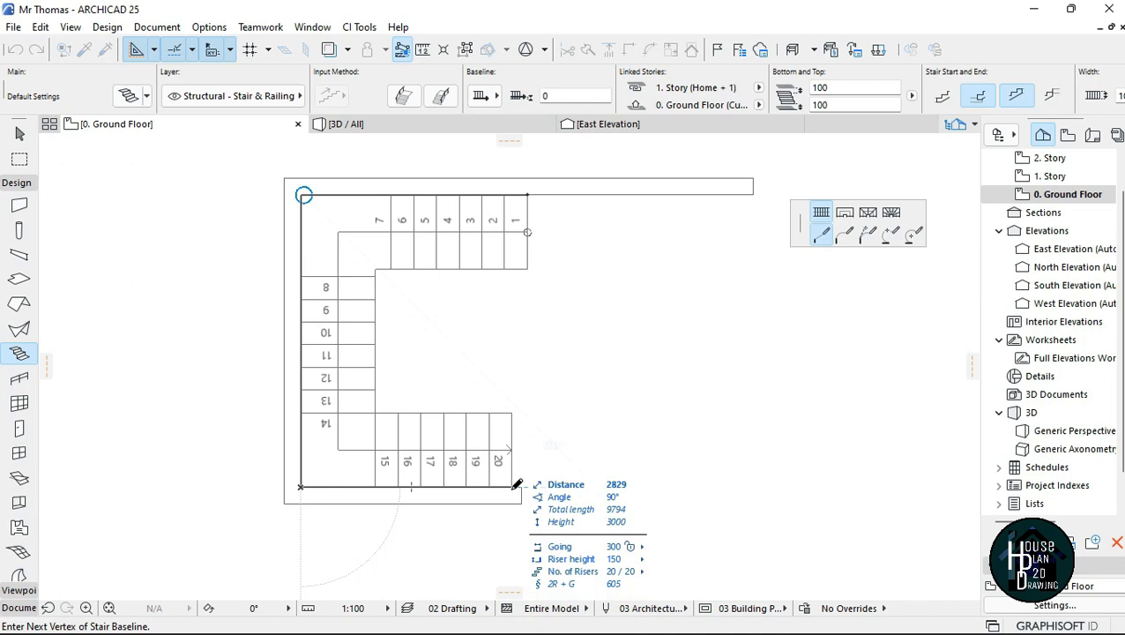
double_click(516, 484)
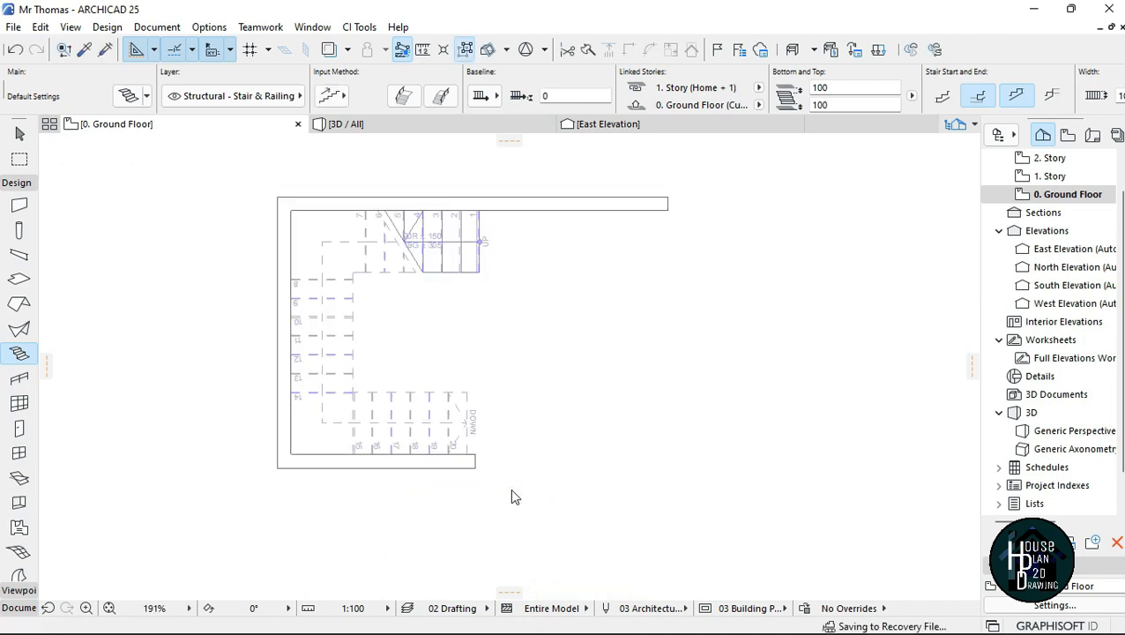
Step: Examine the new U-shaped stair and its surrounding walls in 3D from several sides
scroll(485, 304, "down", 3)
scroll(437, 319, "up", 6)
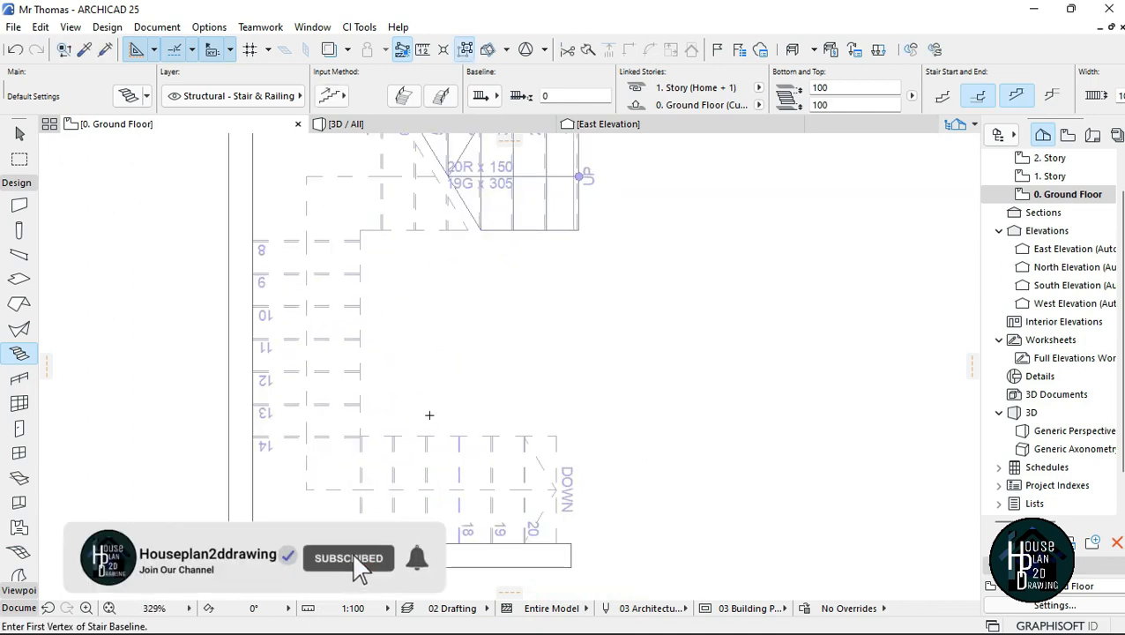
scroll(388, 340, "down", 3)
left_click(396, 130)
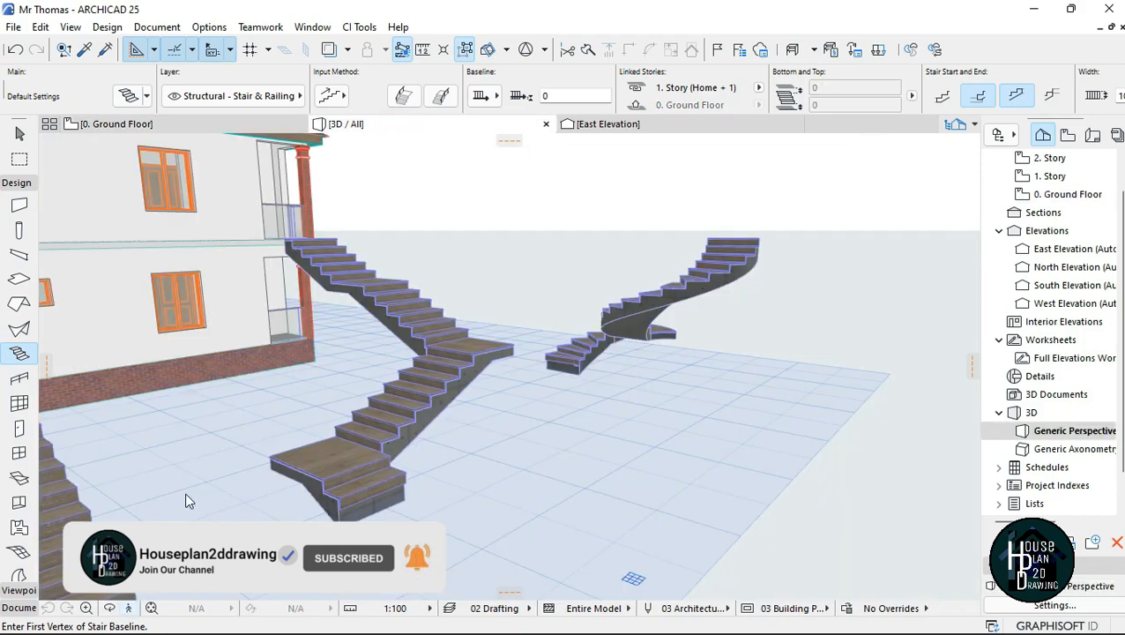
scroll(185, 501, "down", 3)
left_click(128, 607)
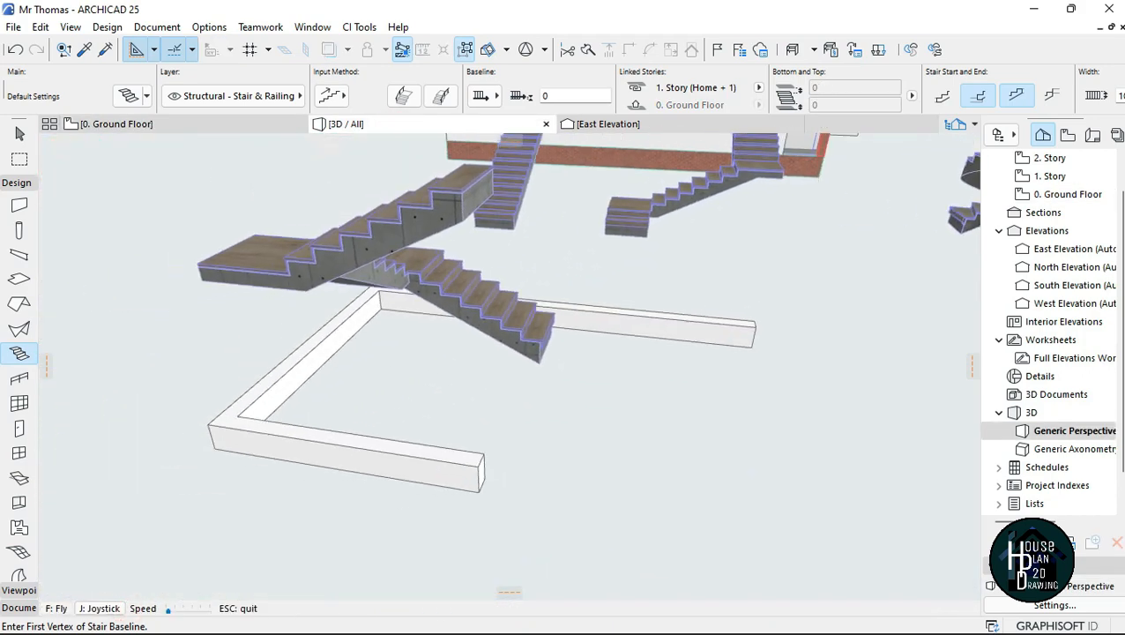
key("Right")
key("Up")
key("Down")
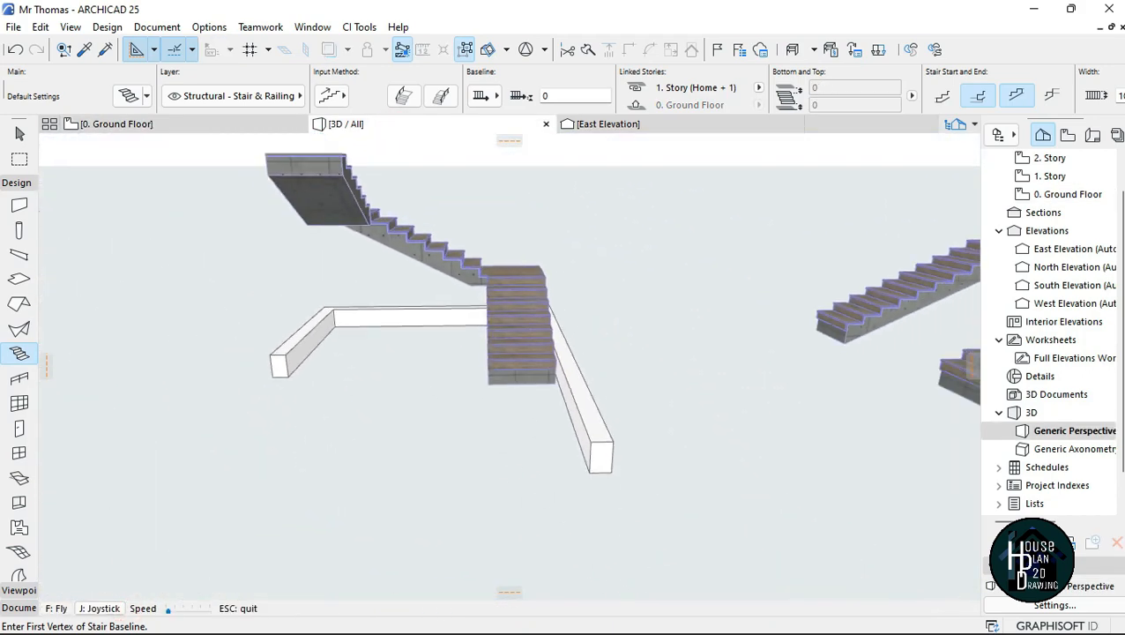
key("Left")
key("Escape")
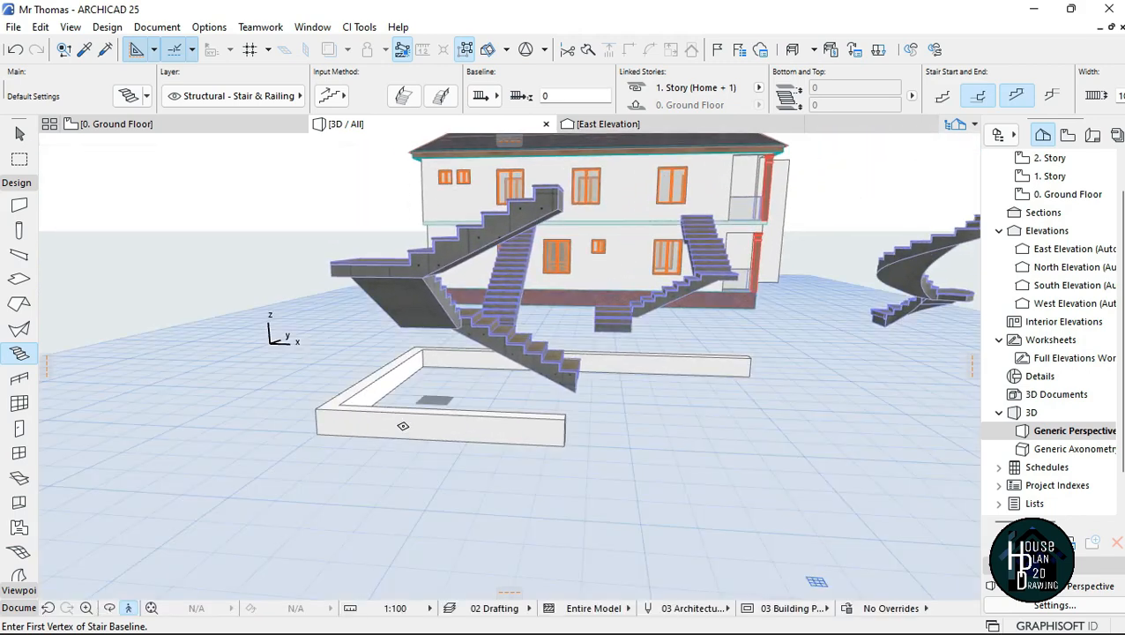
key("Escape")
Step: Set the height of the three walls around the U-shaped stair to 3000 mm
left_click(371, 427)
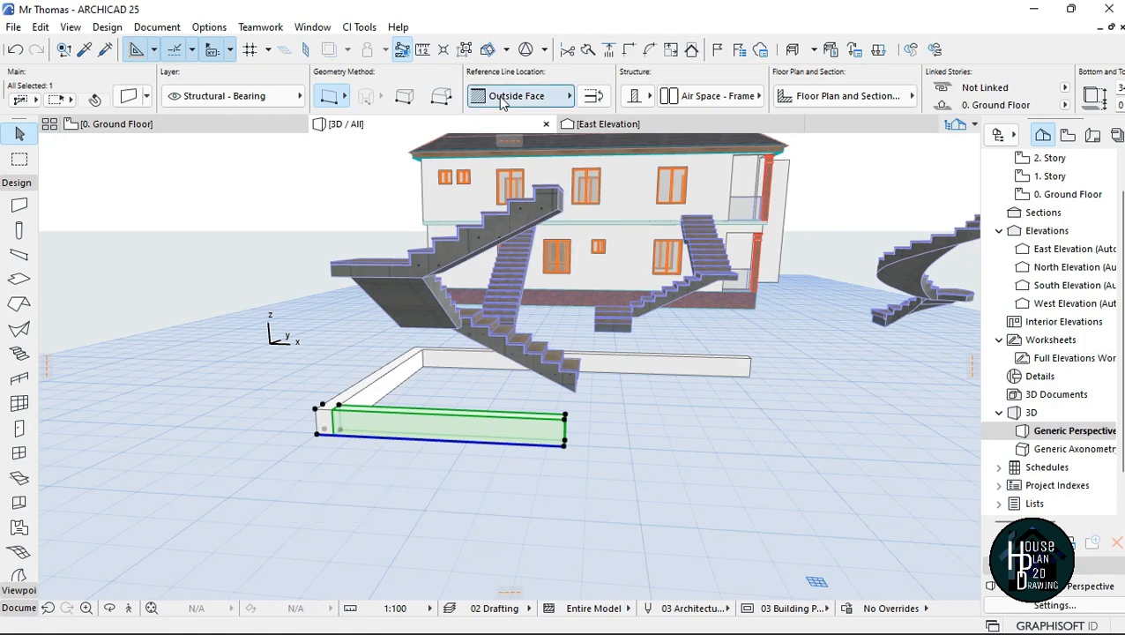
left_click(596, 368, "shift")
left_click(316, 408)
left_click(821, 213)
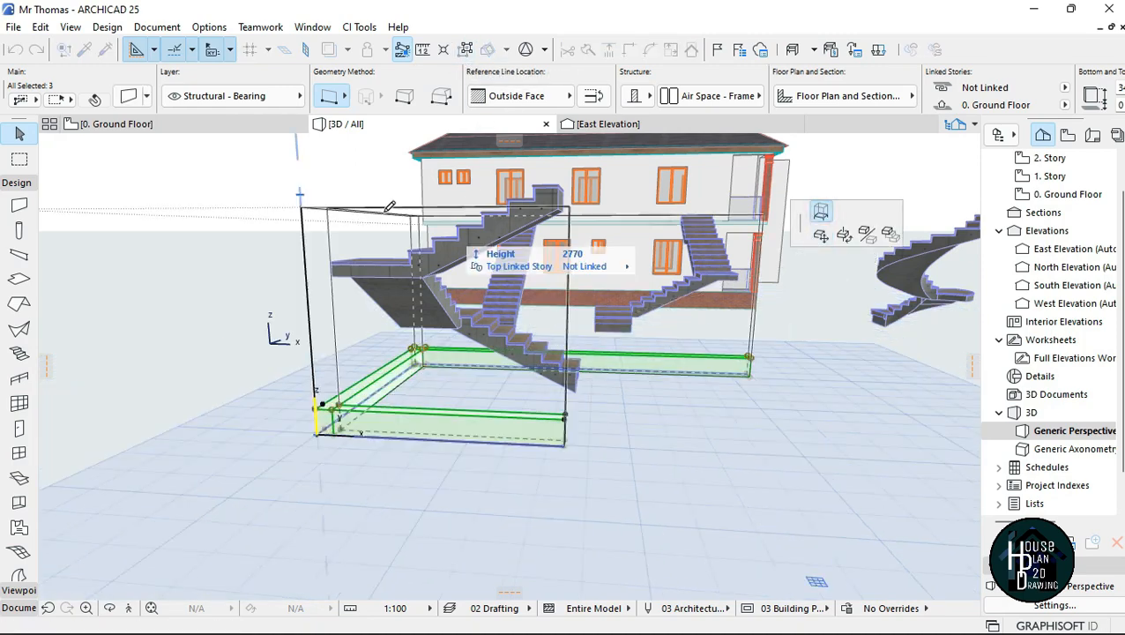
type("3000")
key("Return")
key("Escape")
Step: Change the U-shaped stair's risers from straight to slanted by an angle of 75°
left_click(129, 608)
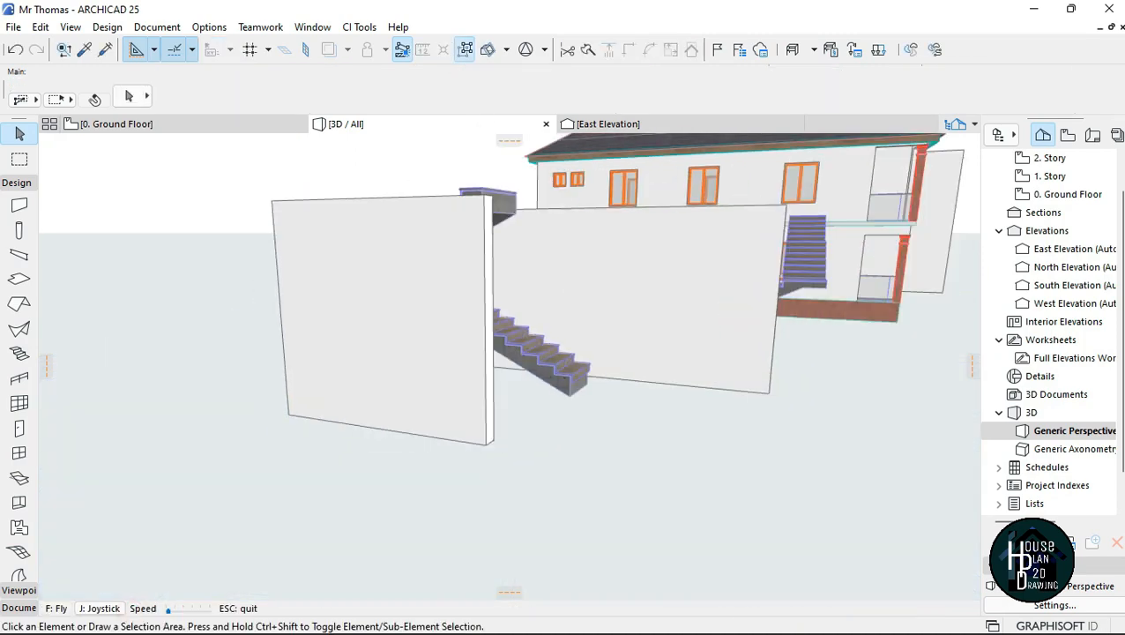
key("Up")
key("Down")
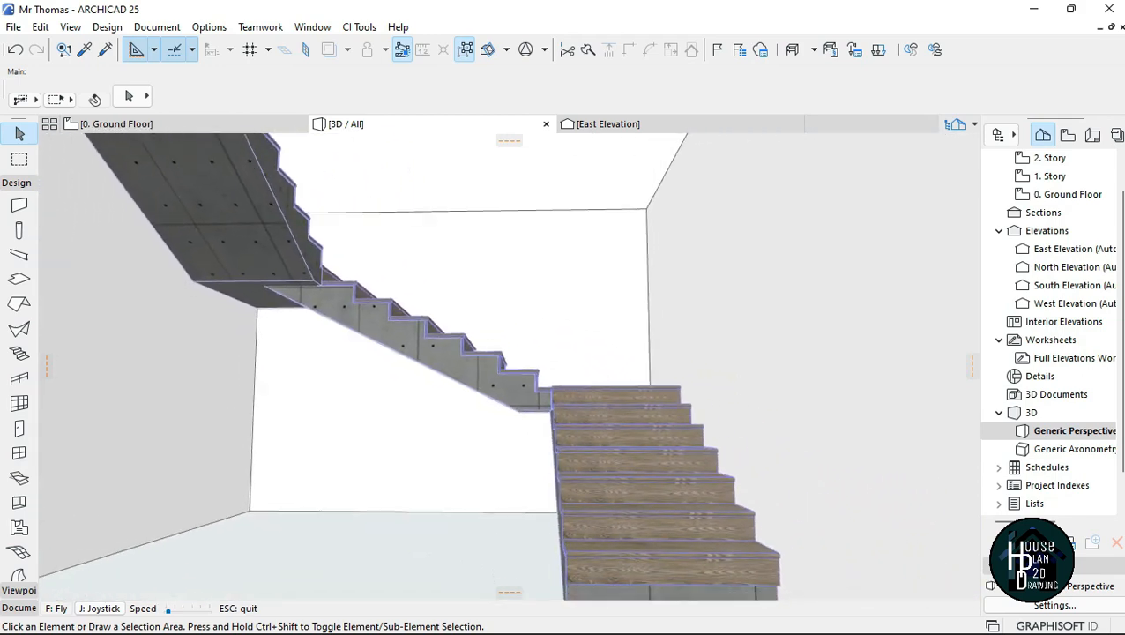
key("Escape")
left_click(598, 500)
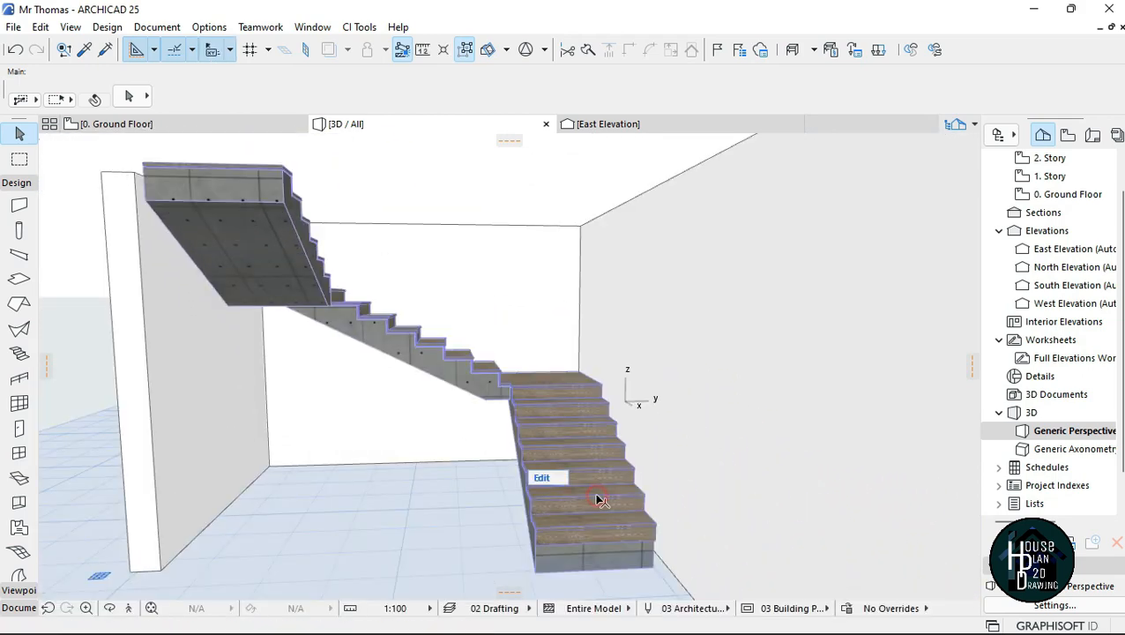
left_click(539, 410)
scroll(815, 90, "down", 10)
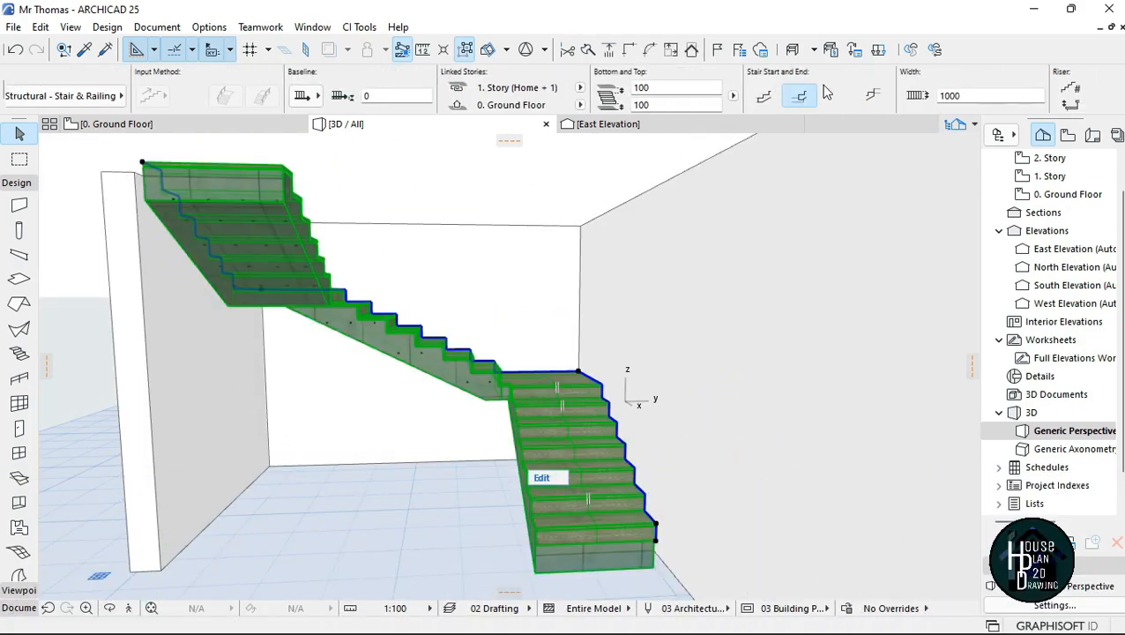
scroll(828, 93, "down", 3)
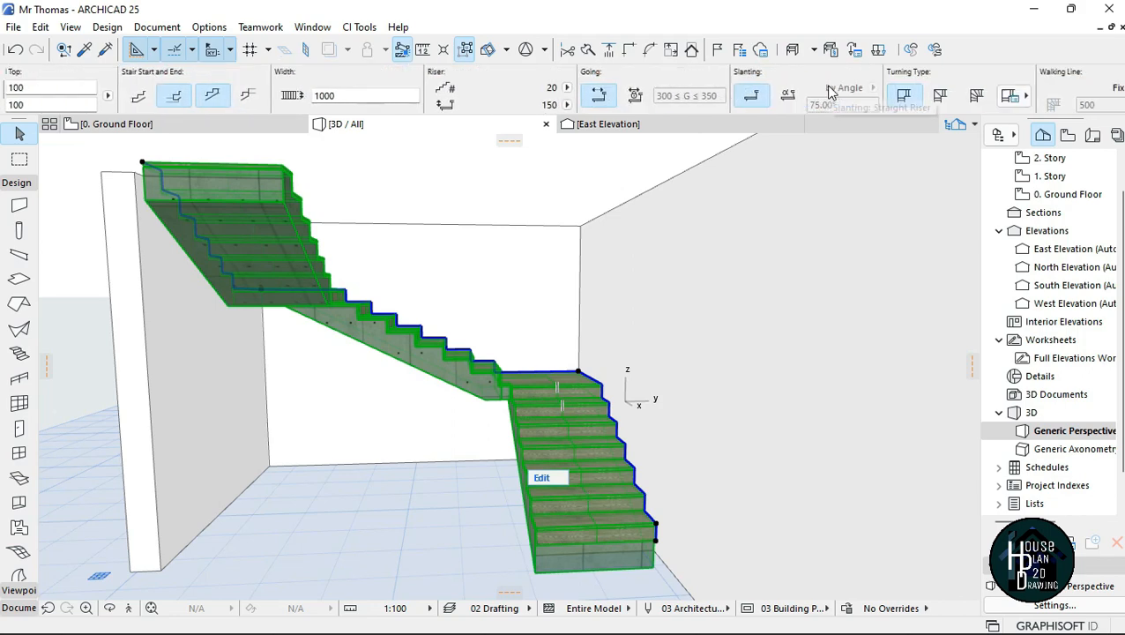
scroll(907, 97, "down", 4)
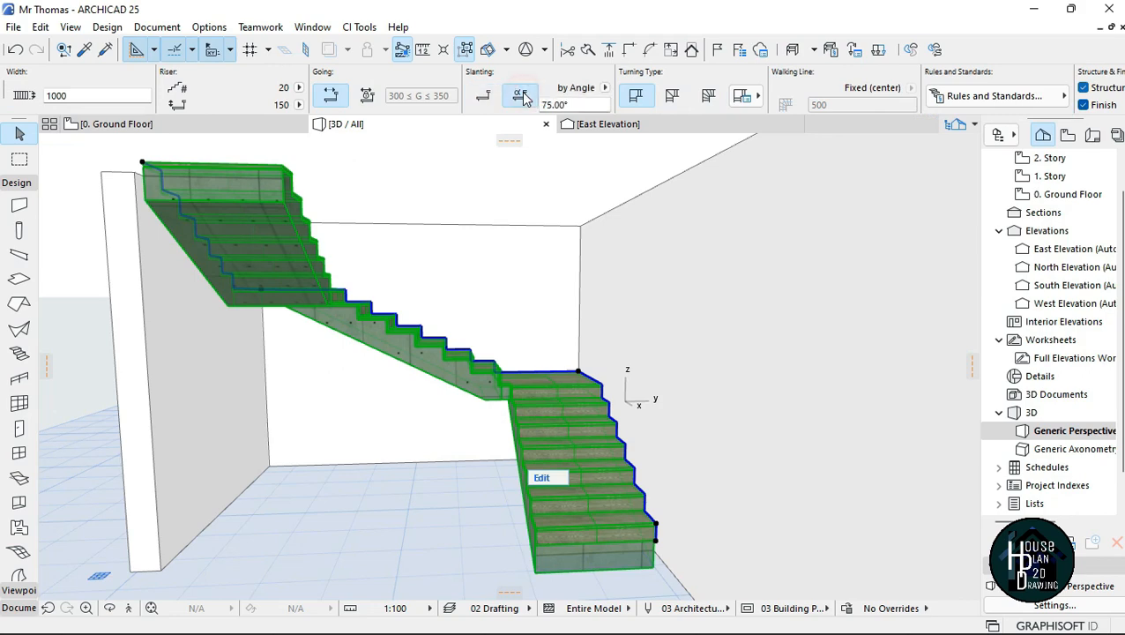
left_click(521, 96)
left_click(407, 513)
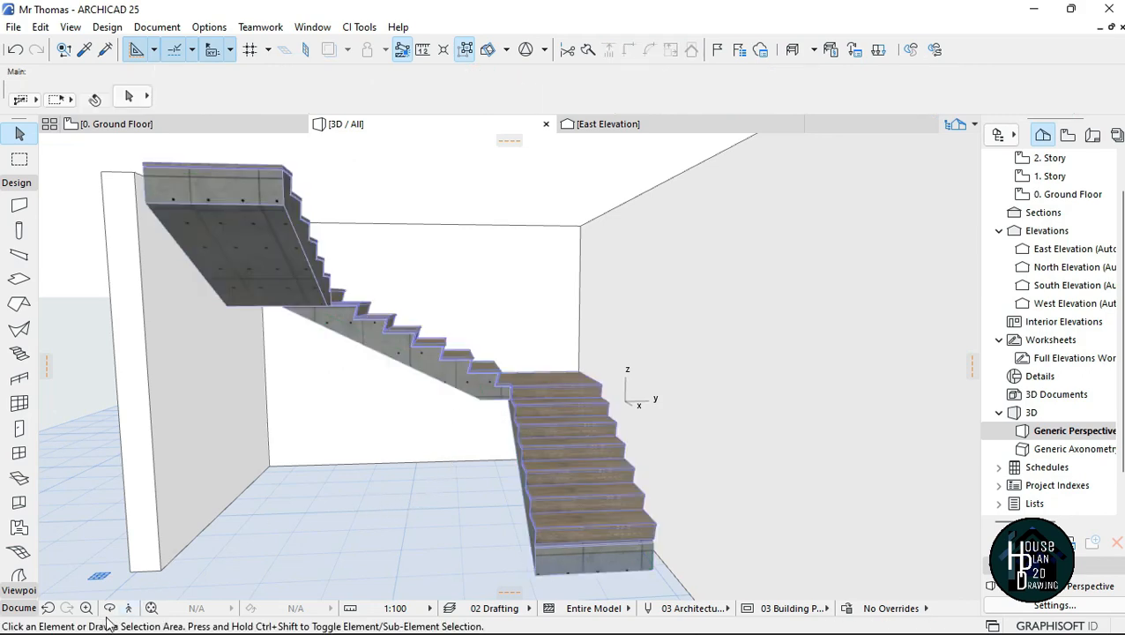
Step: Inspect the slanted risers up close and switch the U-shaped stair back to straight risers
key("Up")
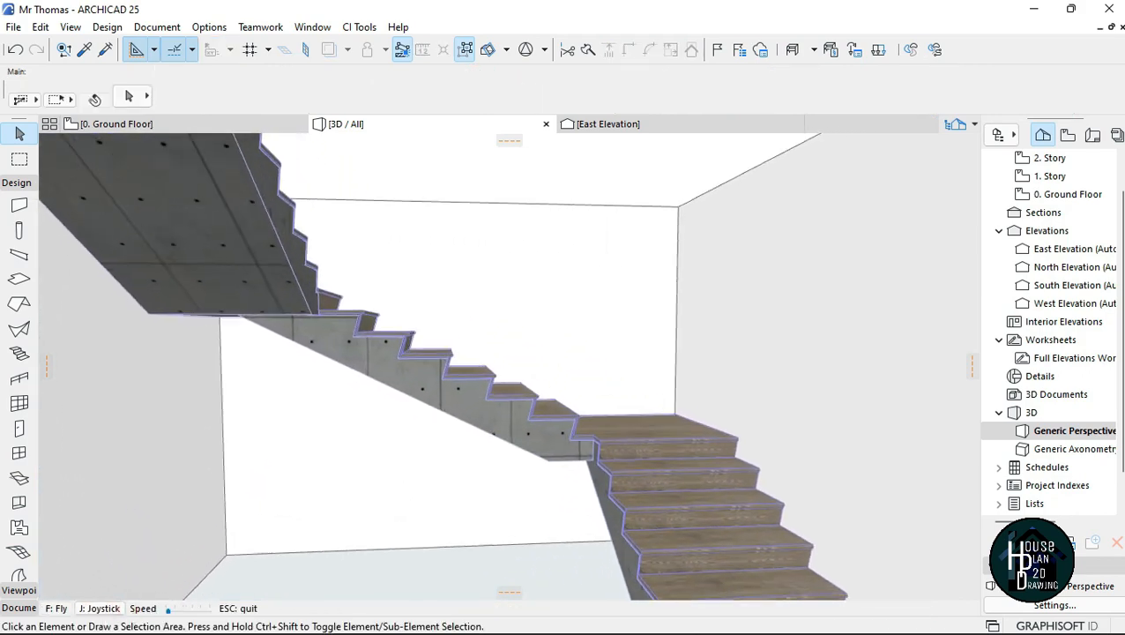
key("Escape")
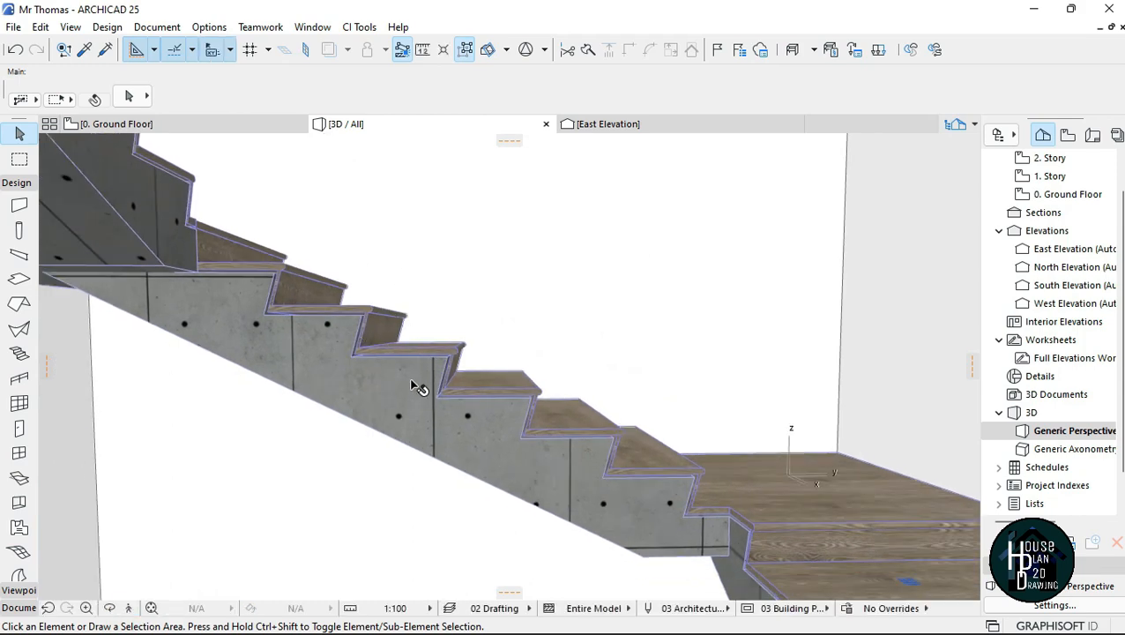
left_click(452, 405)
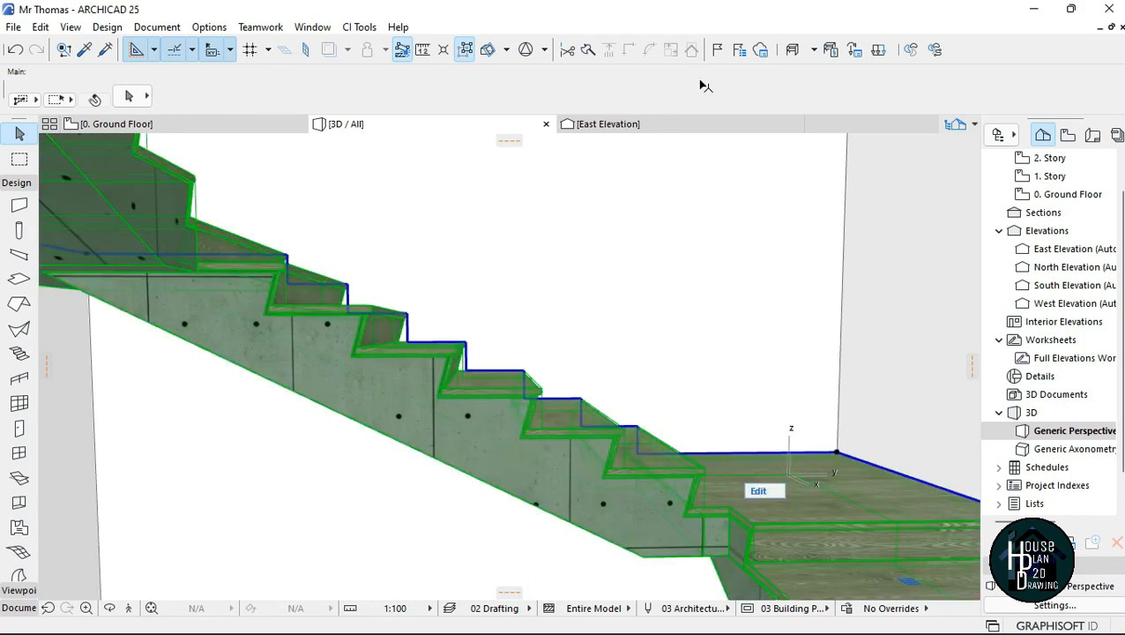
scroll(641, 105, "right", 10)
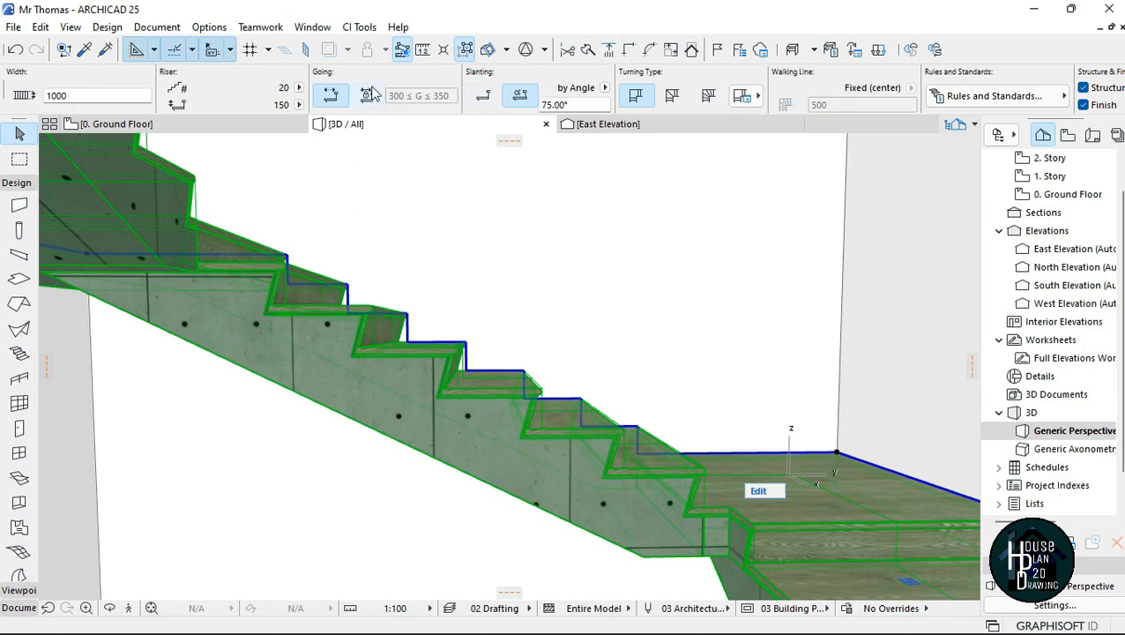
scroll(847, 101, "right", 10)
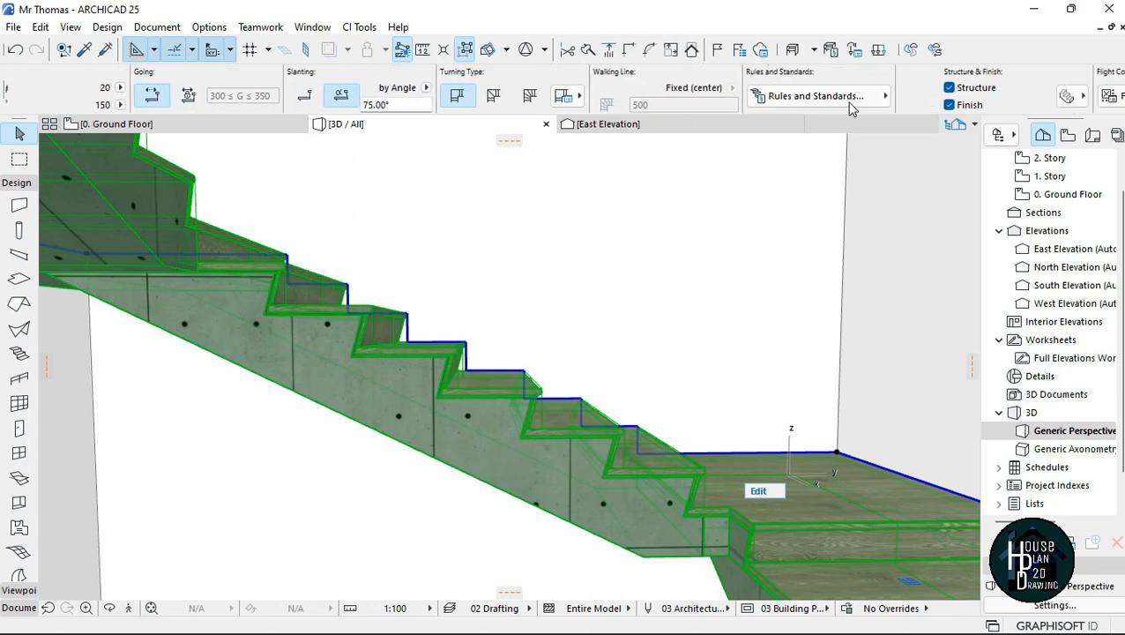
scroll(855, 101, "left", 10)
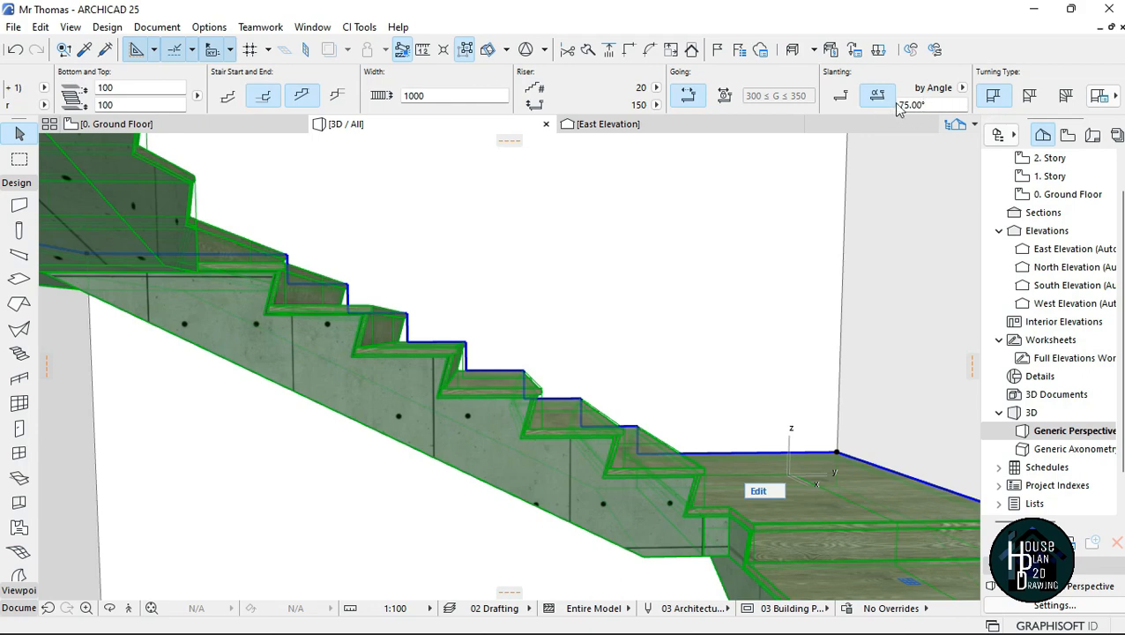
left_click(841, 97)
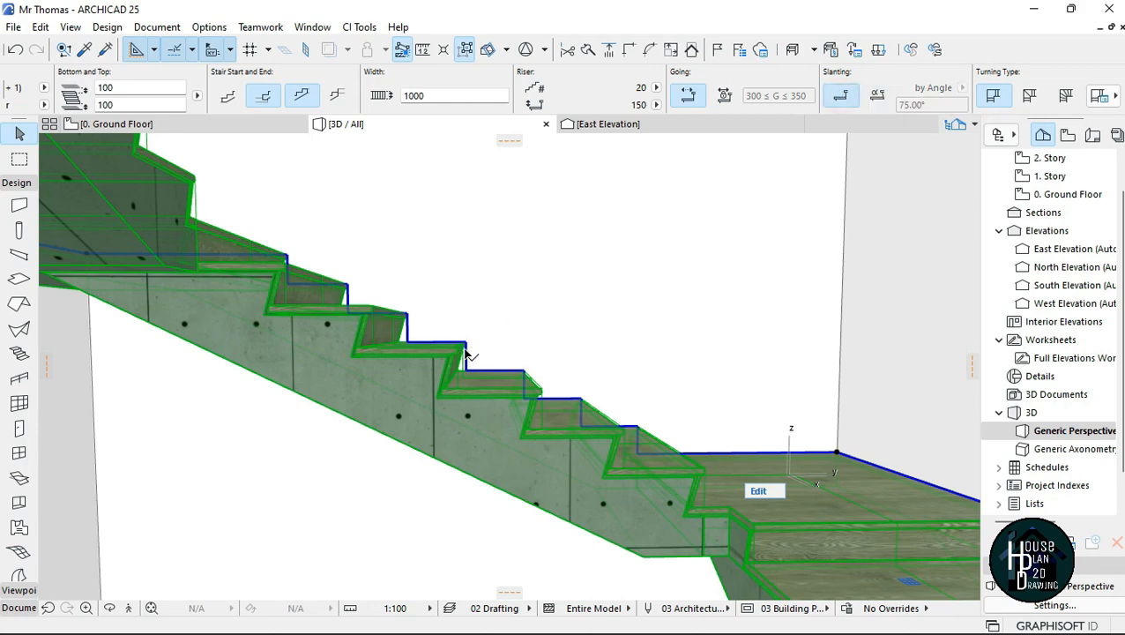
Step: Set the U-shaped stair's top offset to its linked upper story to 0
middle_click_drag(425, 459, 643, 379, "shift")
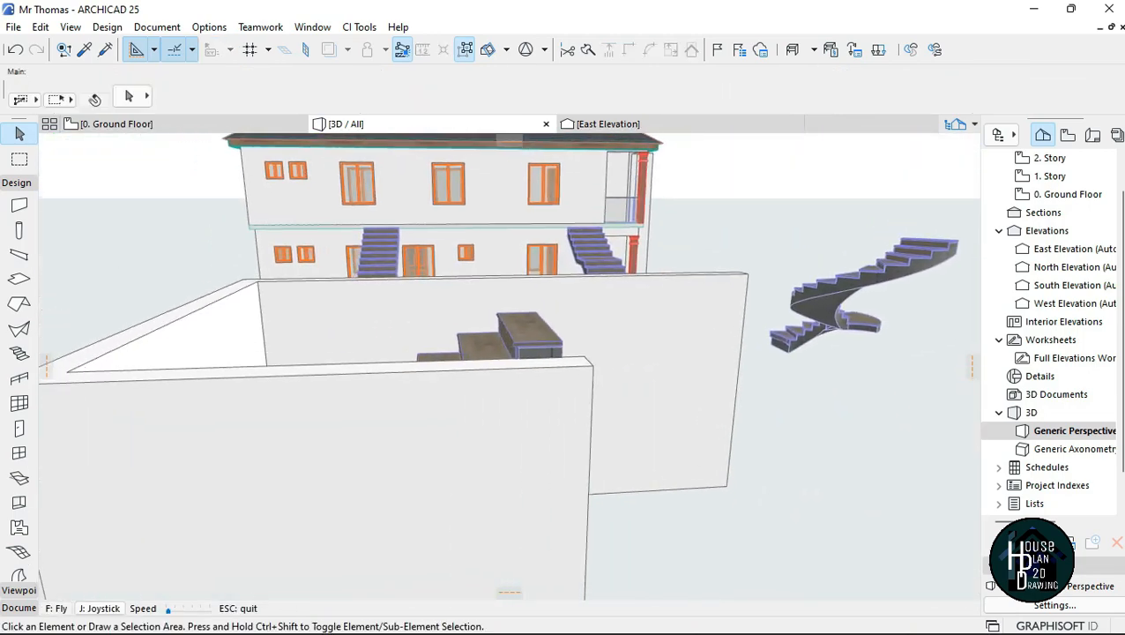
key("Up")
key("Right")
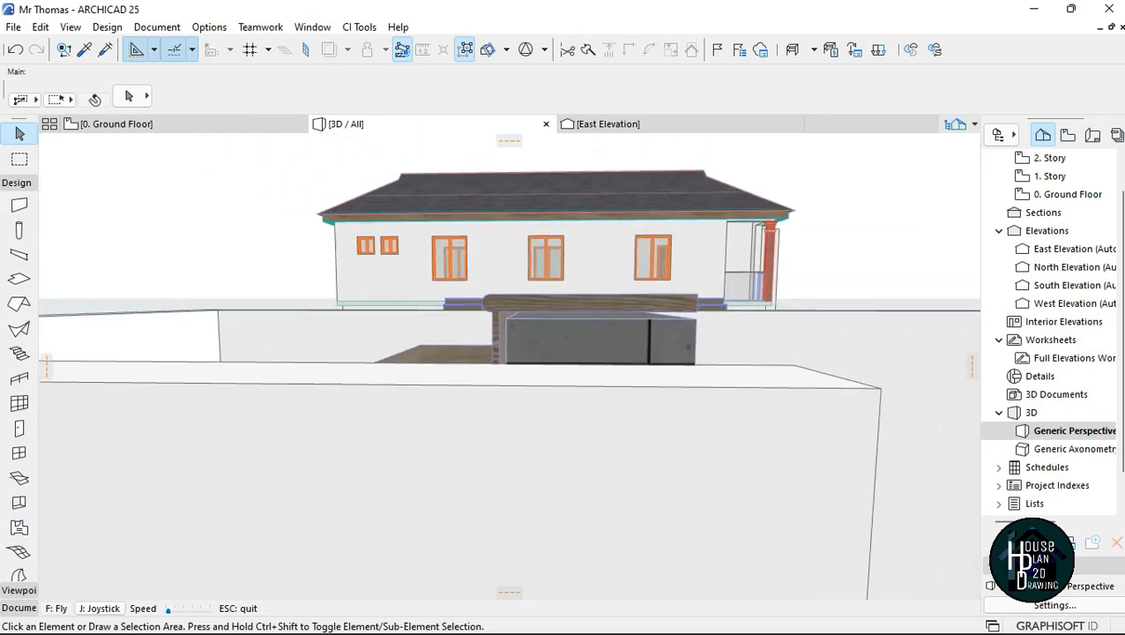
key("Up")
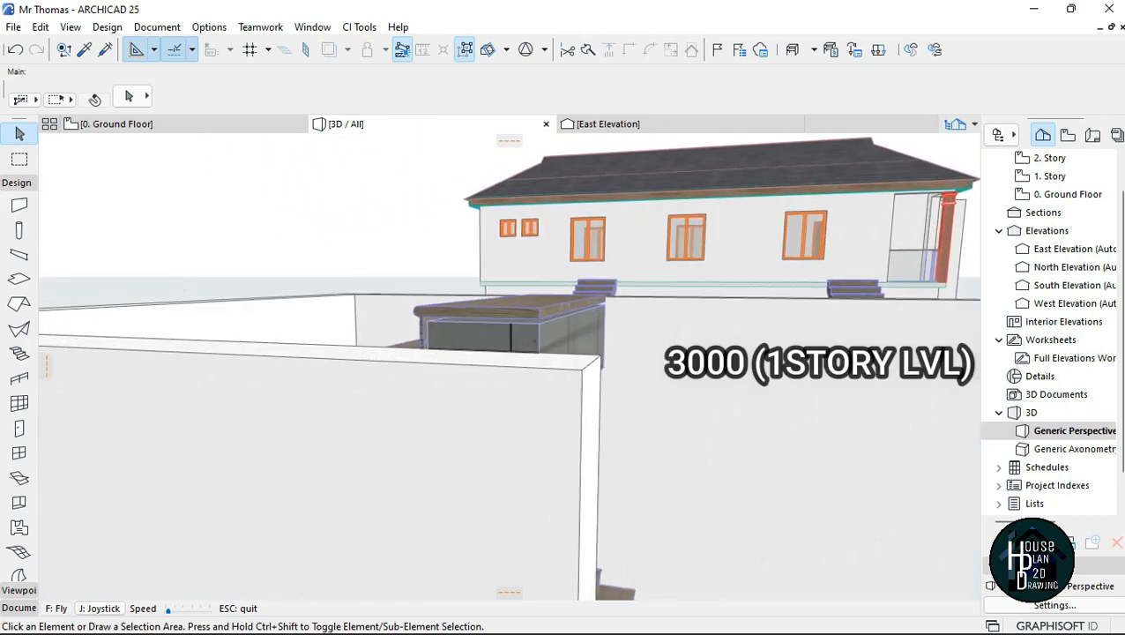
key("Down")
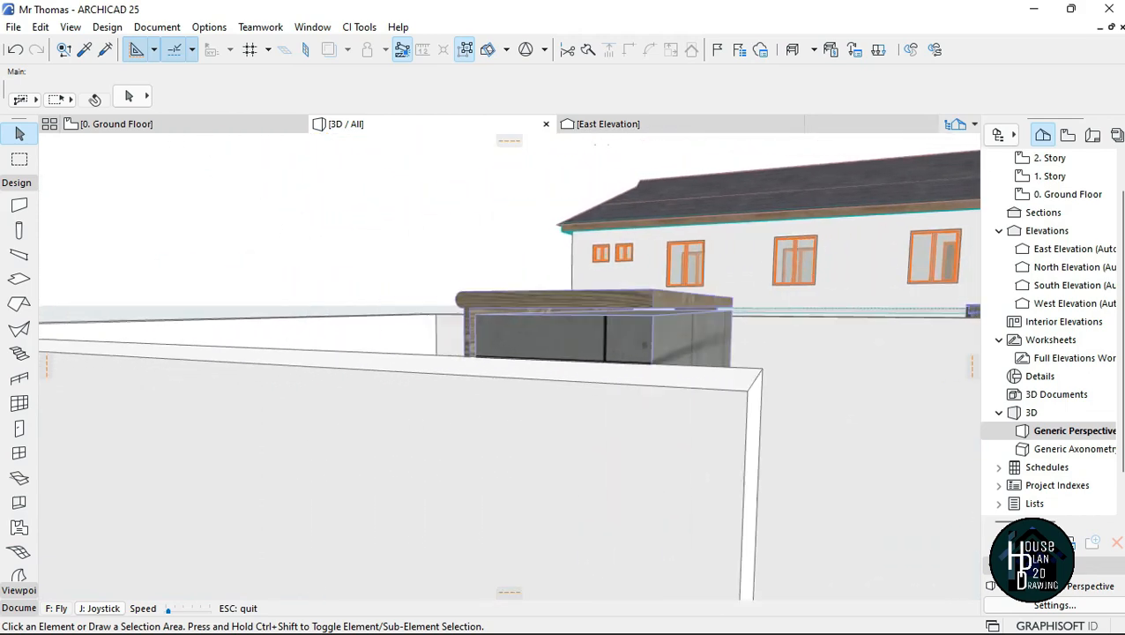
left_click(496, 376)
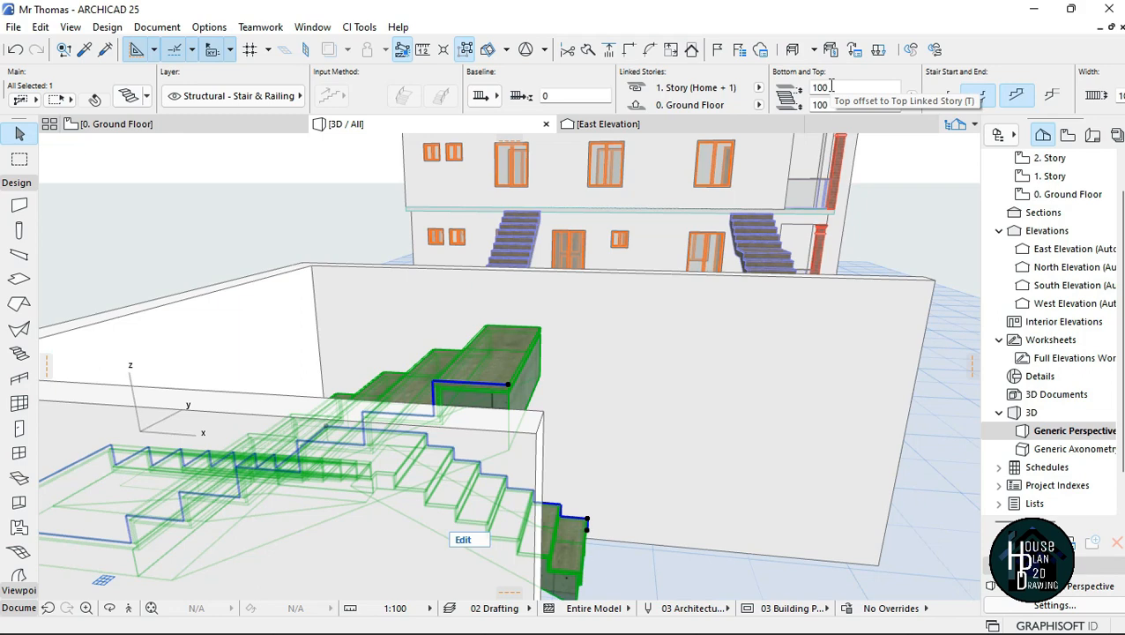
left_click(830, 87)
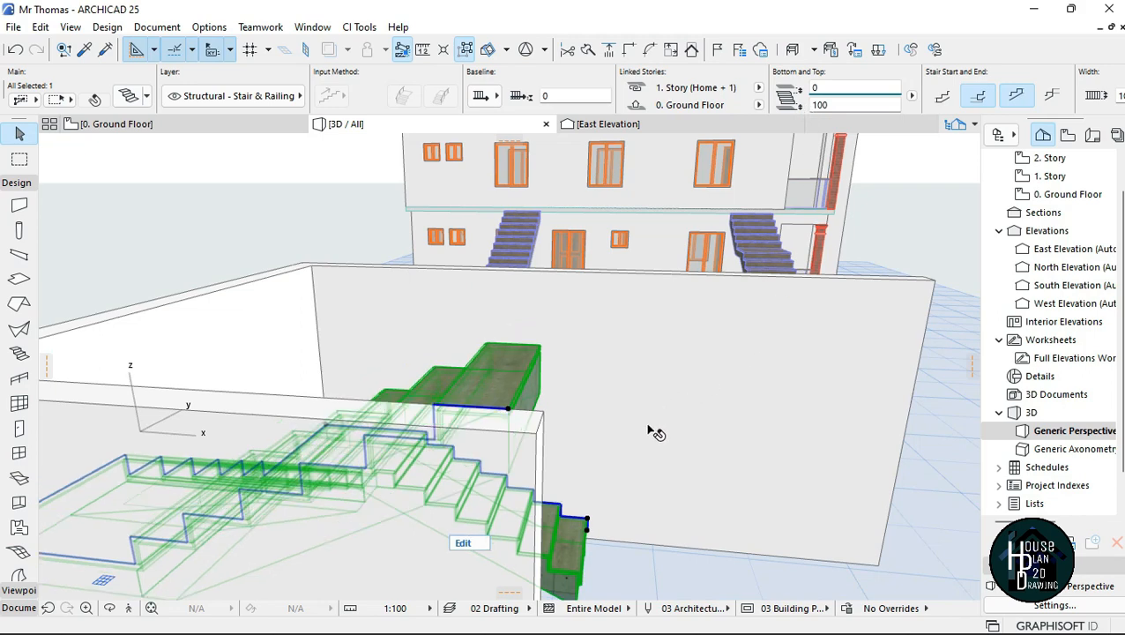
key("Escape")
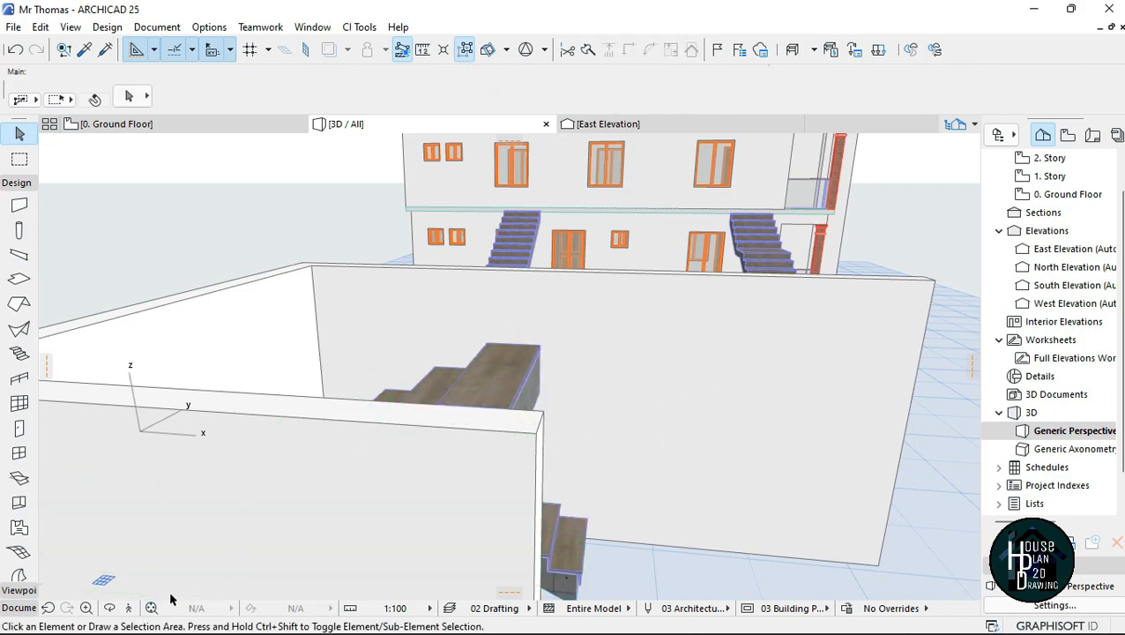
Step: Set the U-shaped stair's bottom offset to the ground floor to 0
left_click(126, 608)
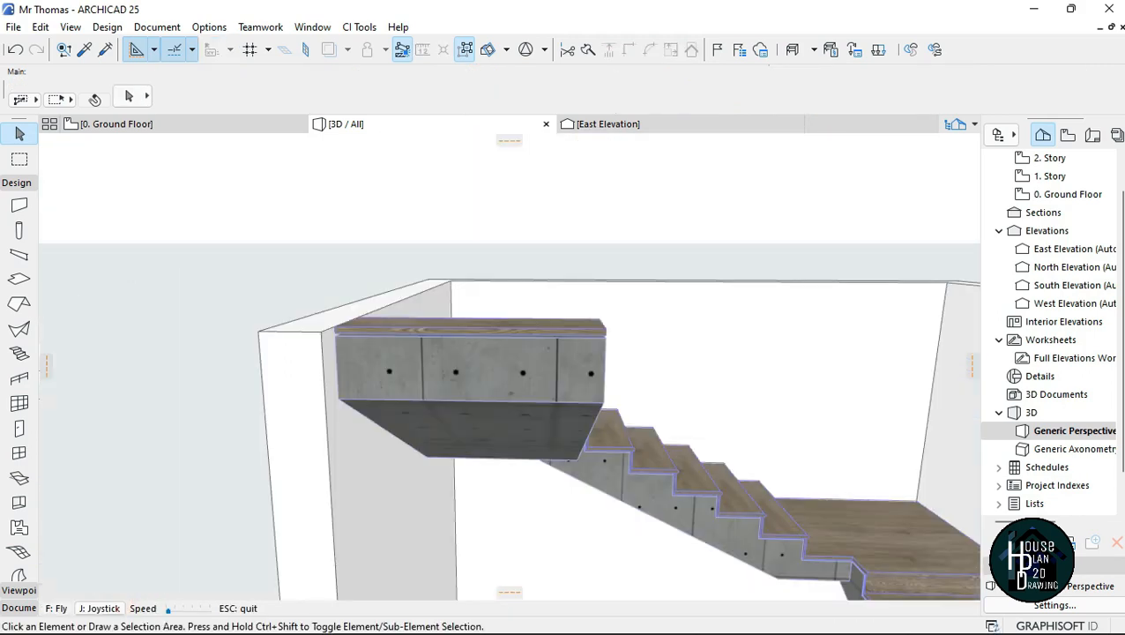
key("Up")
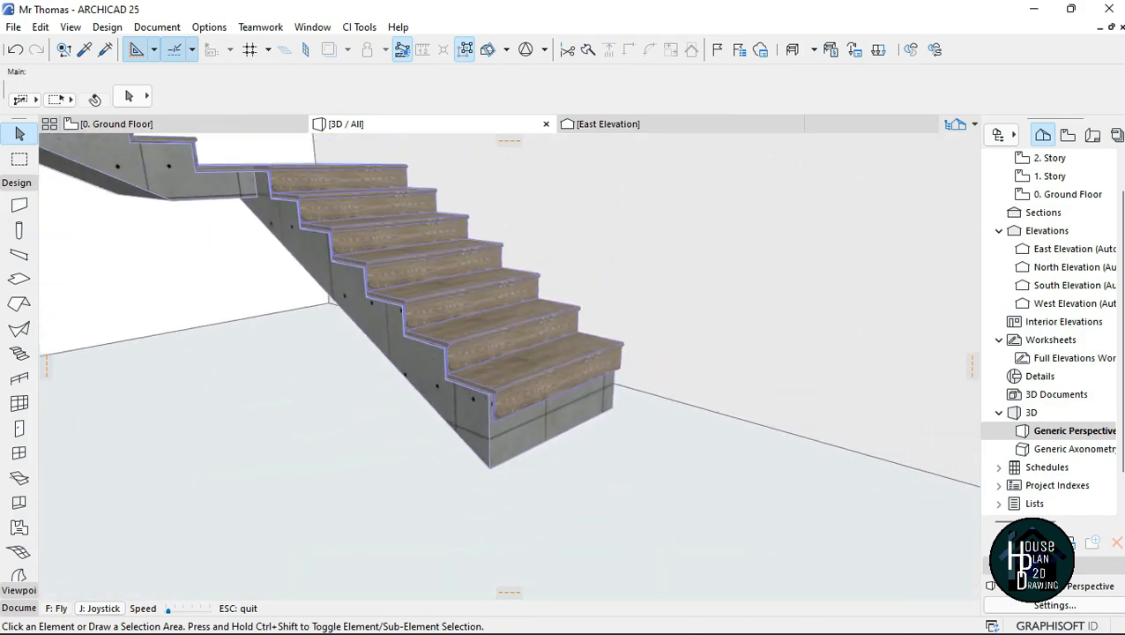
key("Down")
key("Escape")
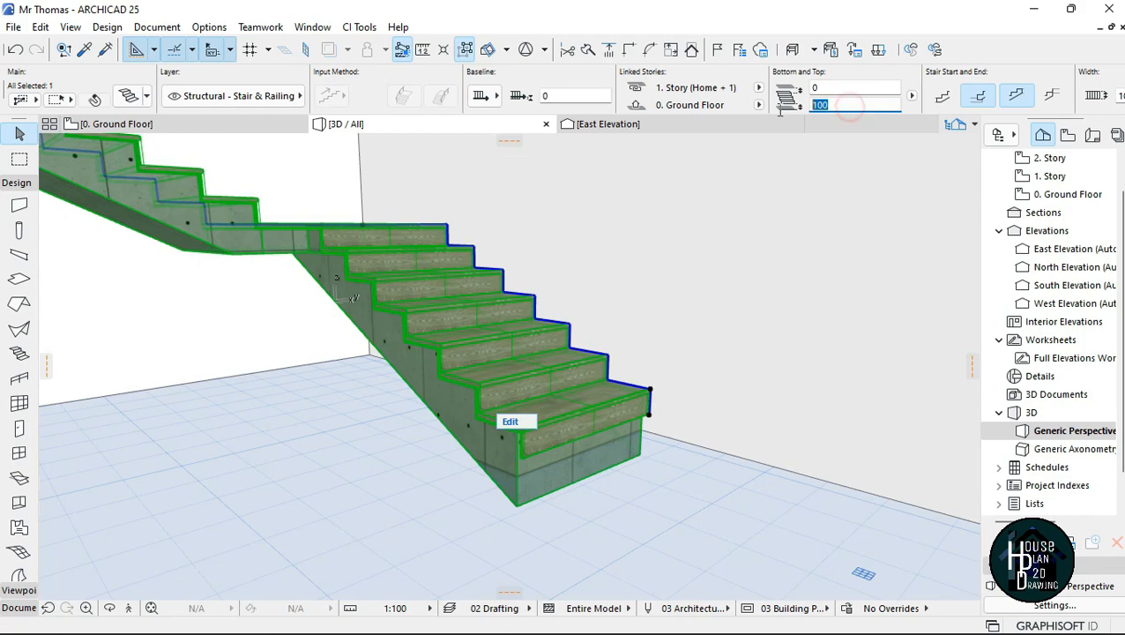
left_click(680, 492)
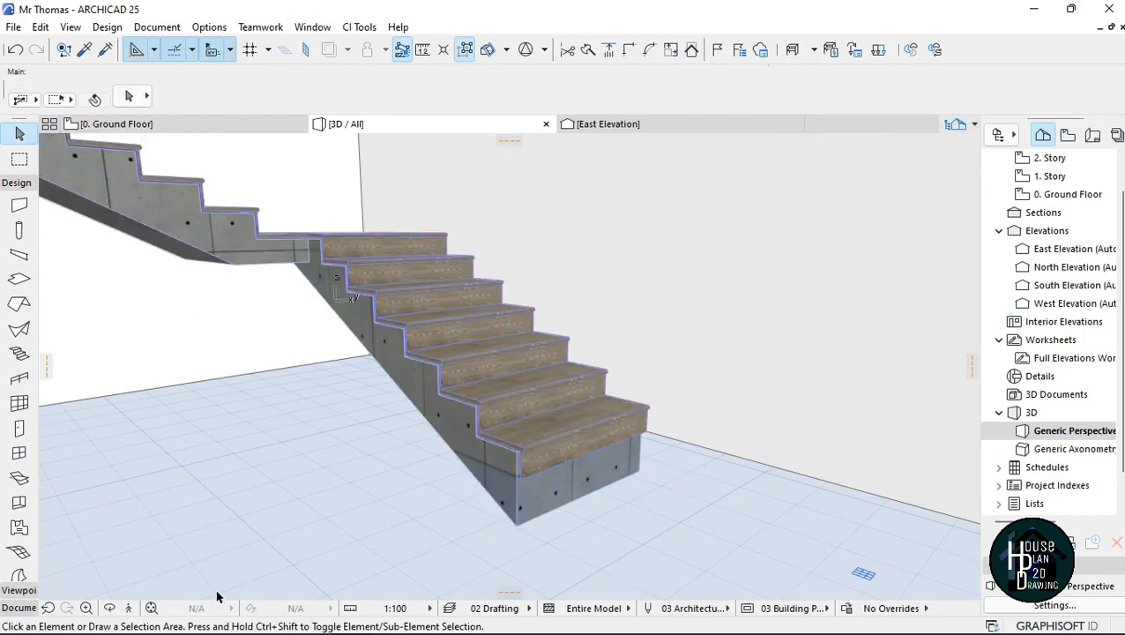
Step: Draw a rectangular ground-floor slab of about 6212 × 4376 mm between the outer wall corners around the U-shaped stair
left_click(132, 608)
key("Down")
key("Down")
key("Down")
key("Down")
key("Down")
key("Down")
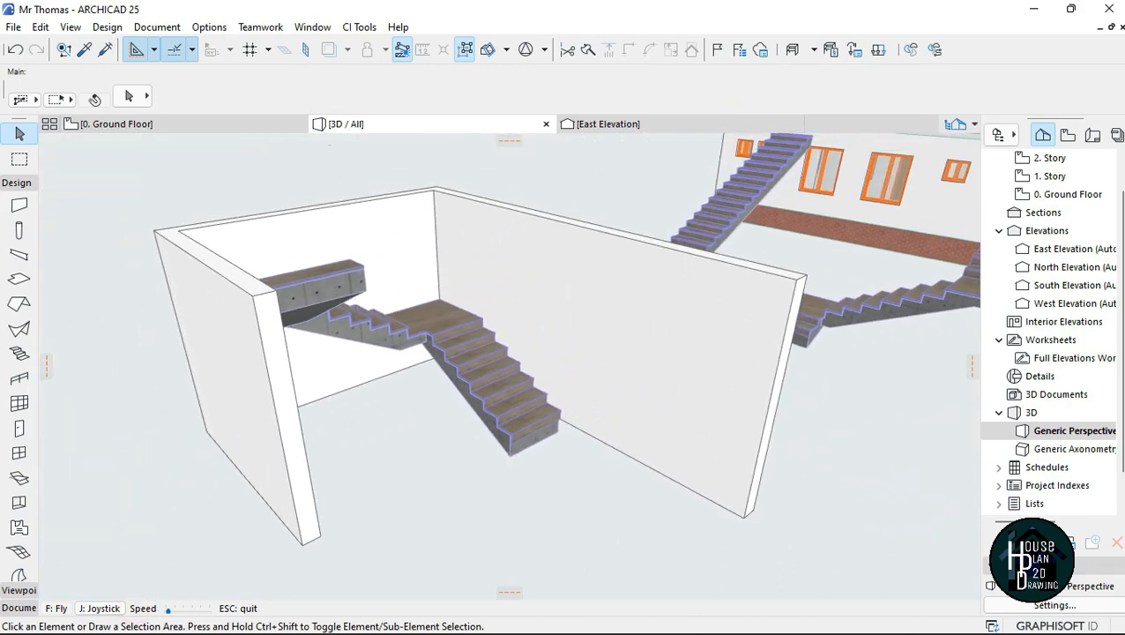
key("Escape")
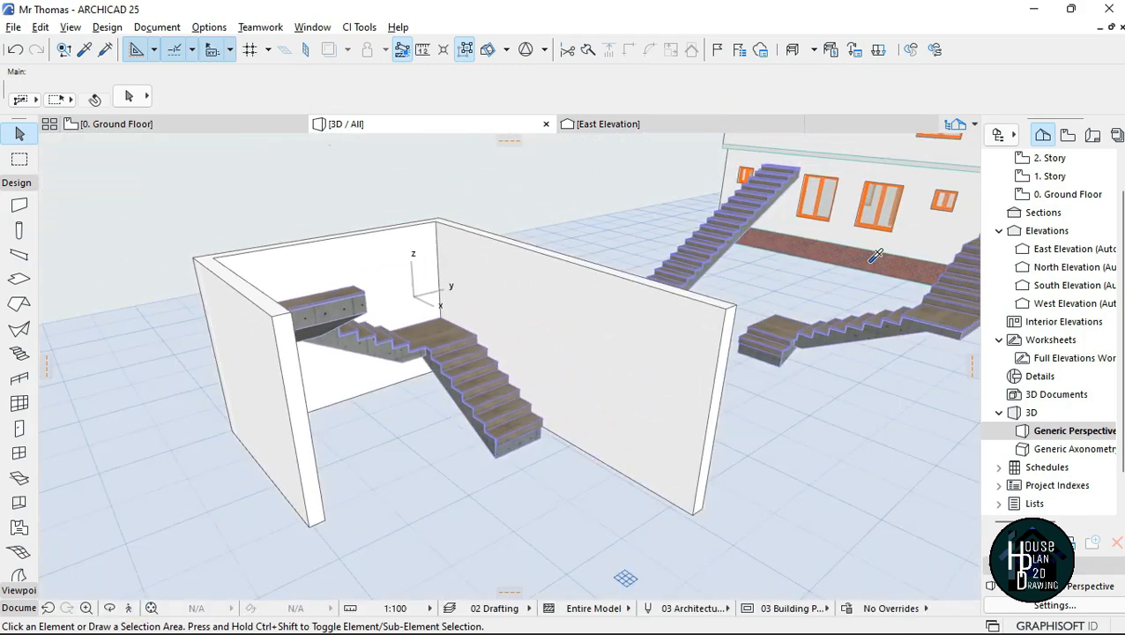
left_click(19, 278)
left_click(233, 431)
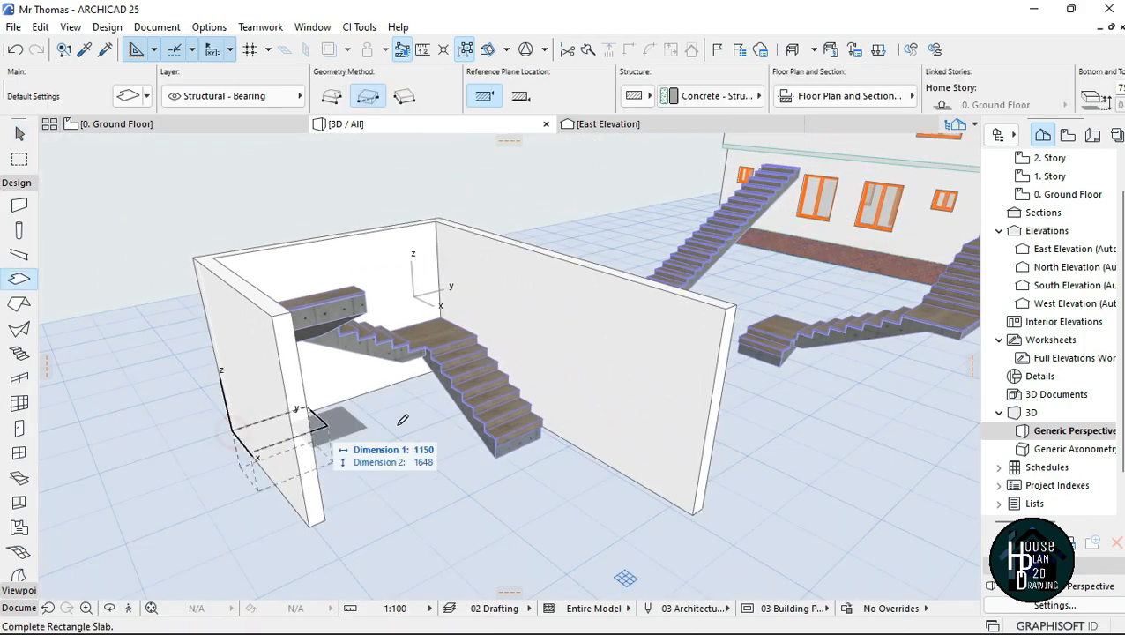
left_click(699, 503)
key("Escape")
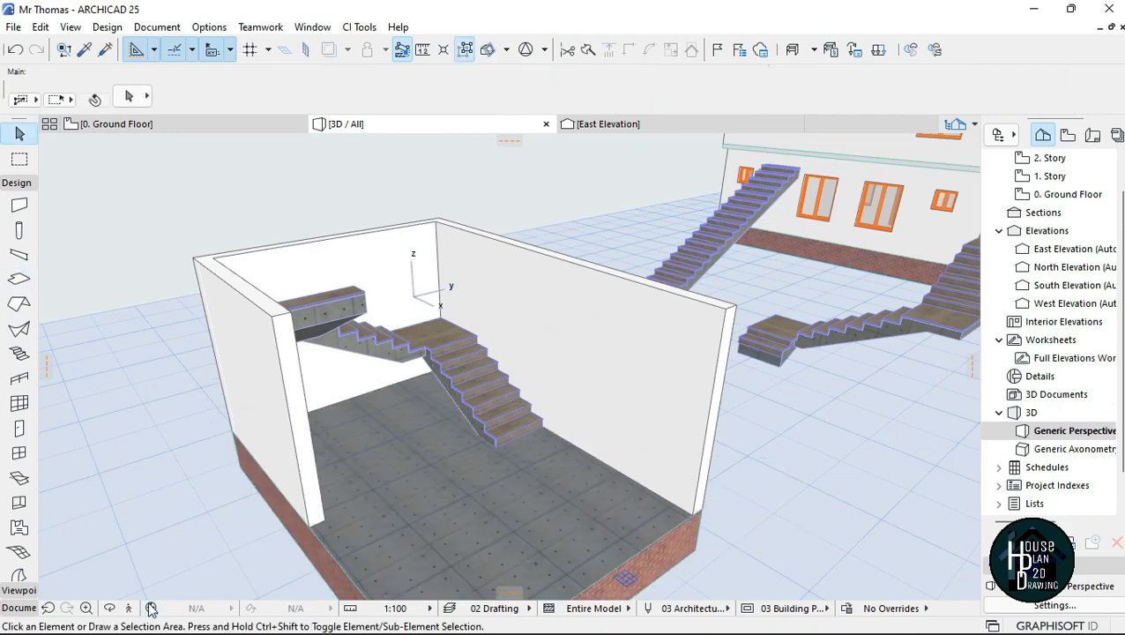
Step: Remove the wooden tread and riser finish from the U-shaped stair by disabling its Finish option
left_click(151, 608)
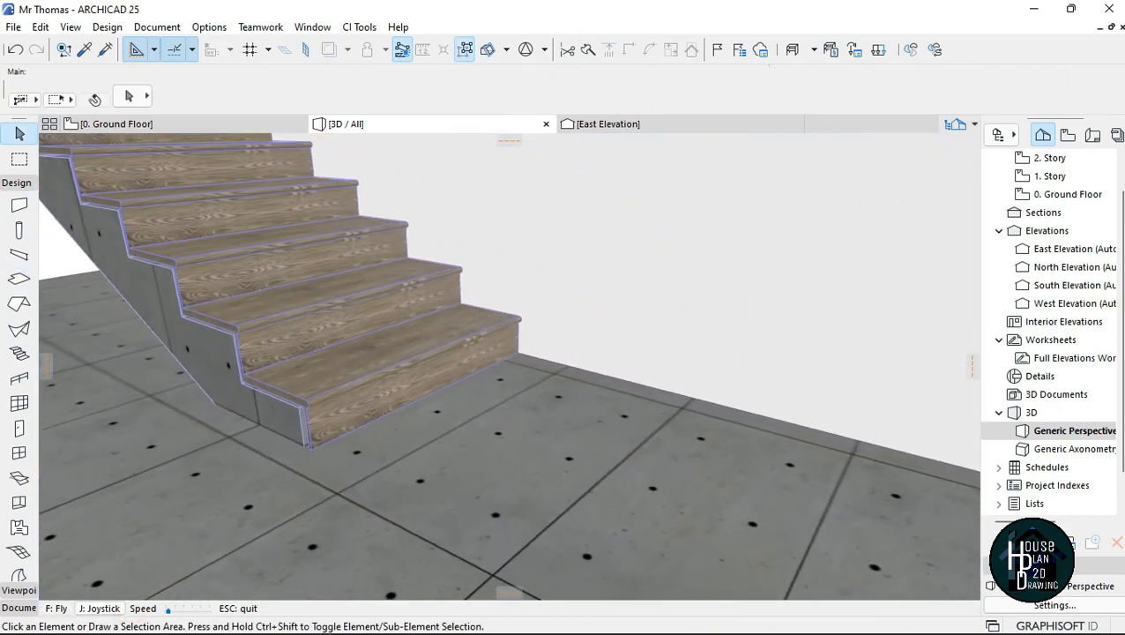
key("Down")
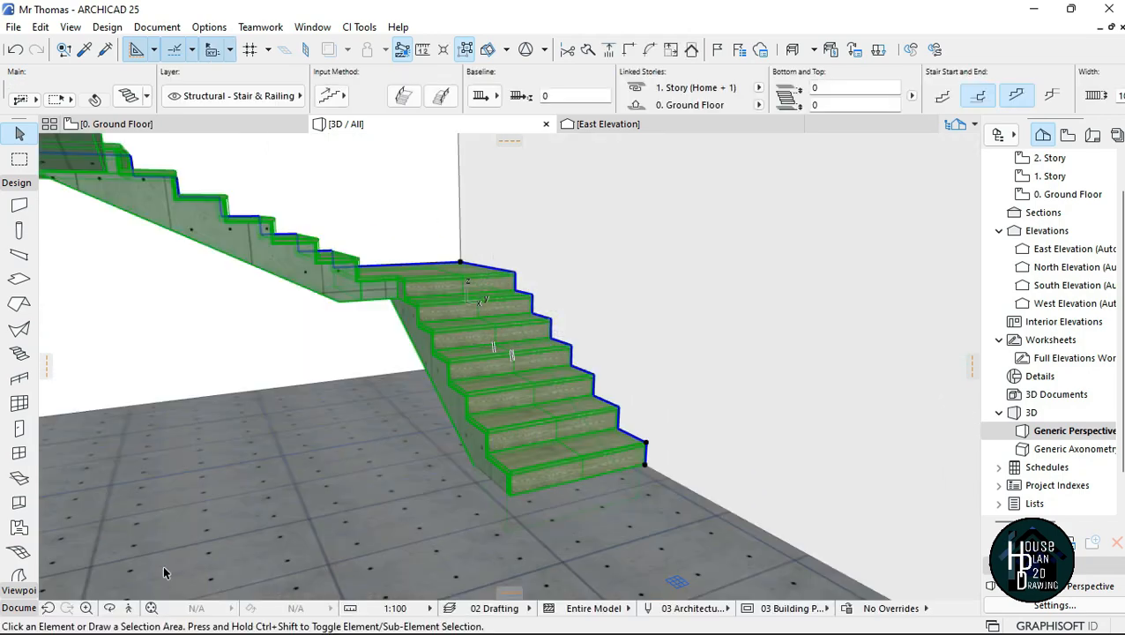
key("Escape")
left_click(129, 608)
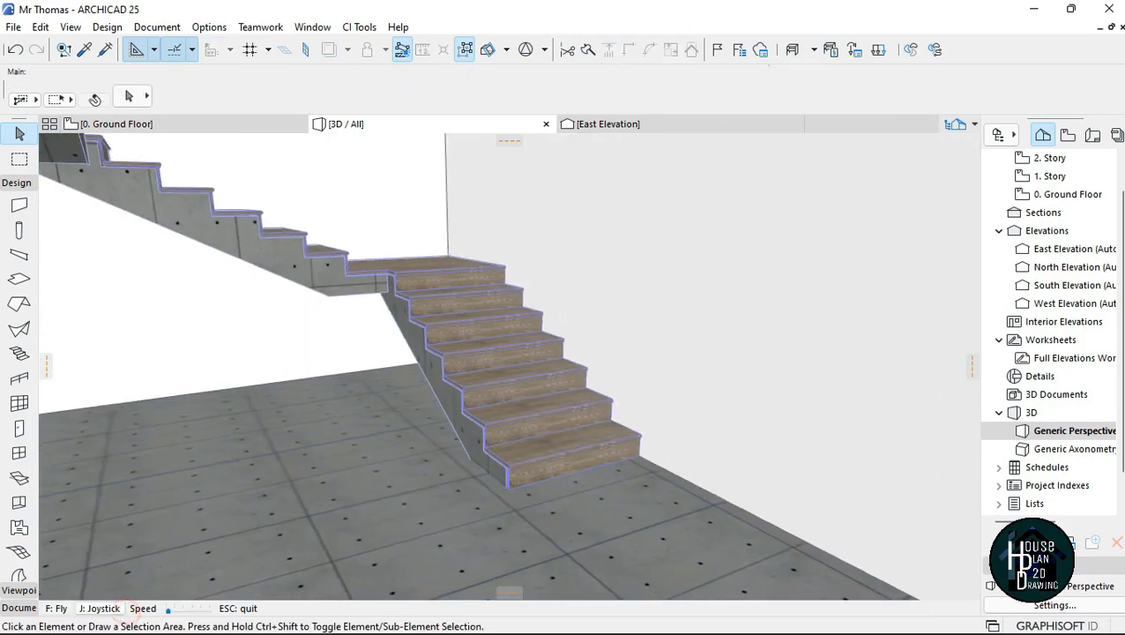
key("Up")
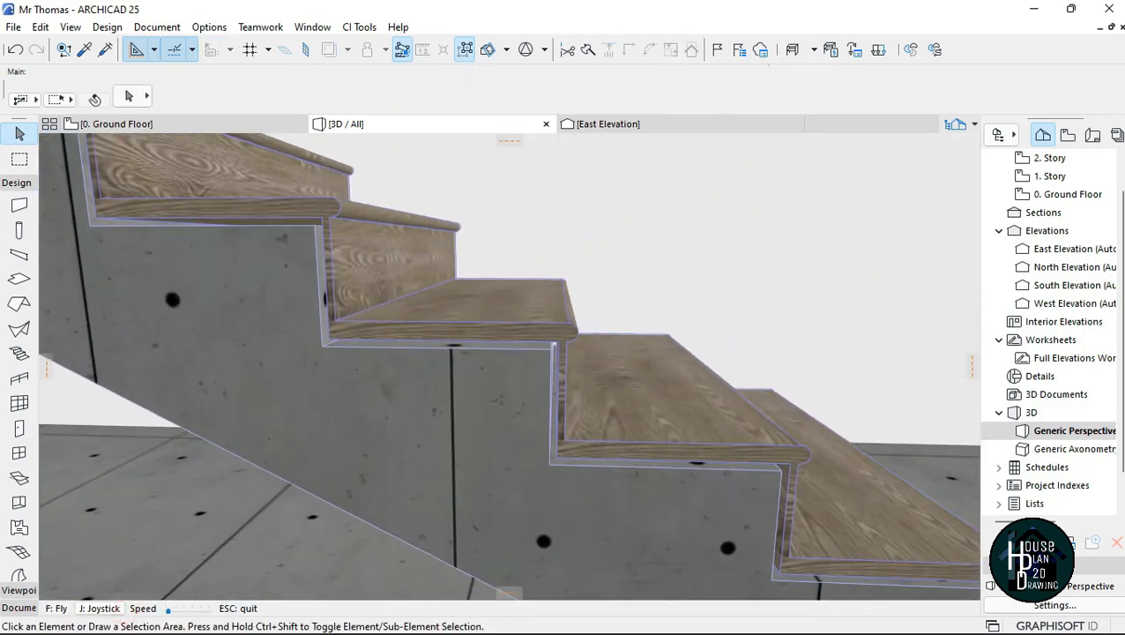
key("Escape")
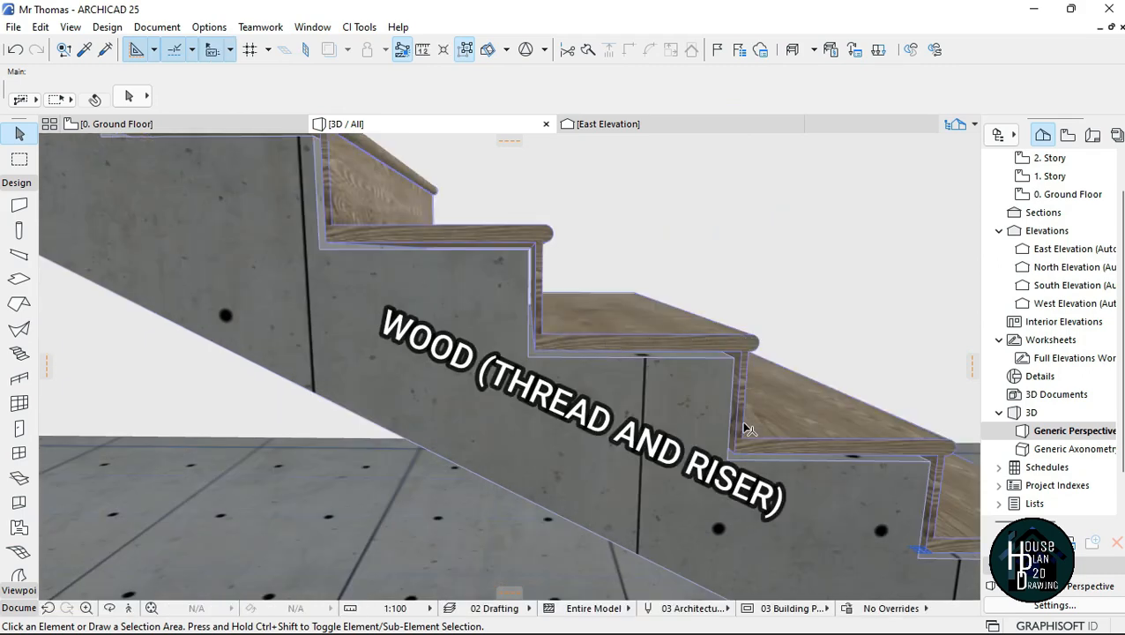
left_click(589, 385)
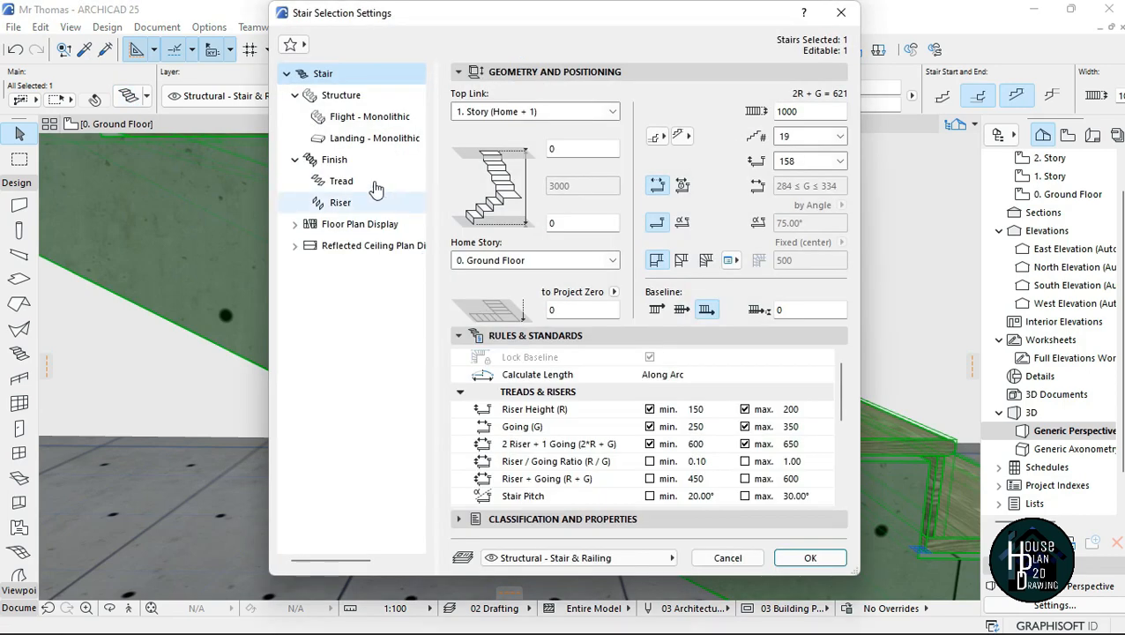
left_click(366, 166)
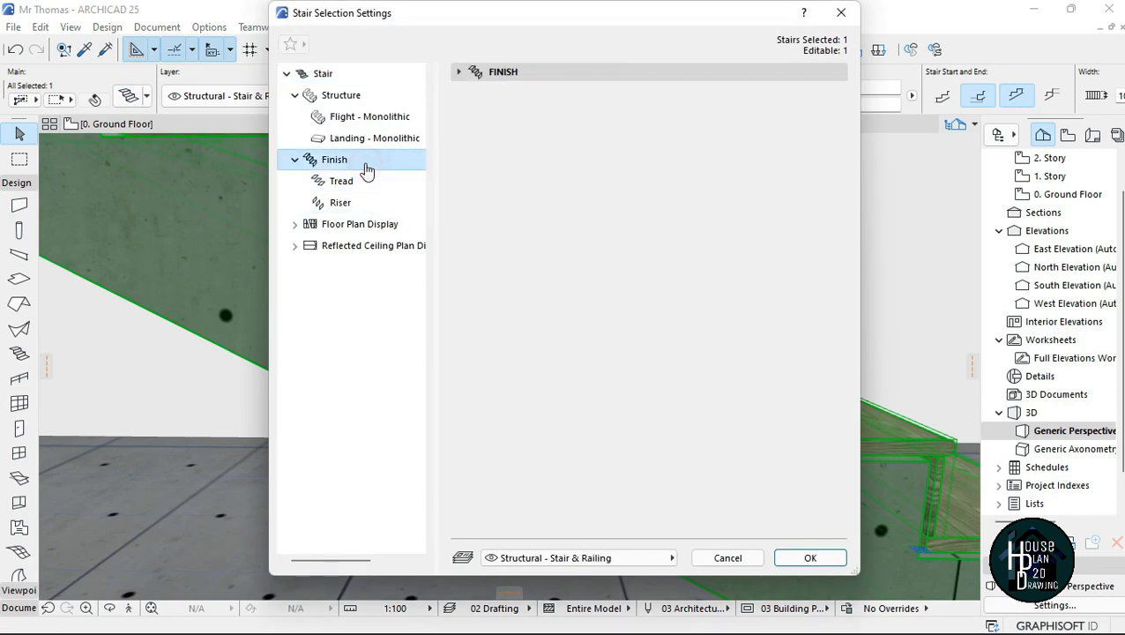
left_click(515, 74)
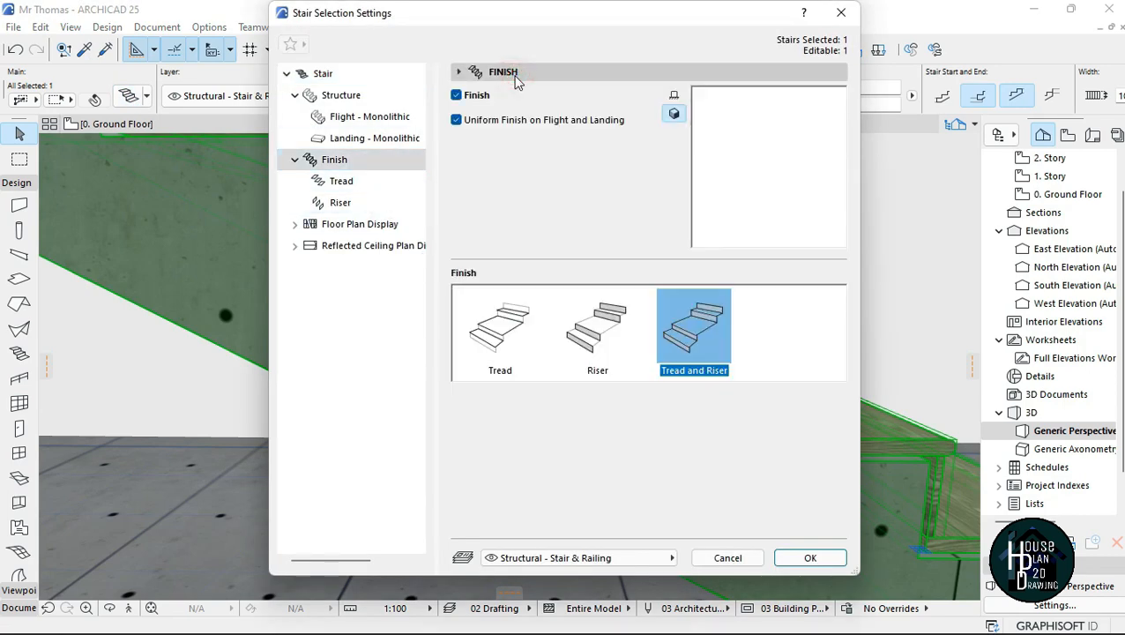
left_click(474, 94)
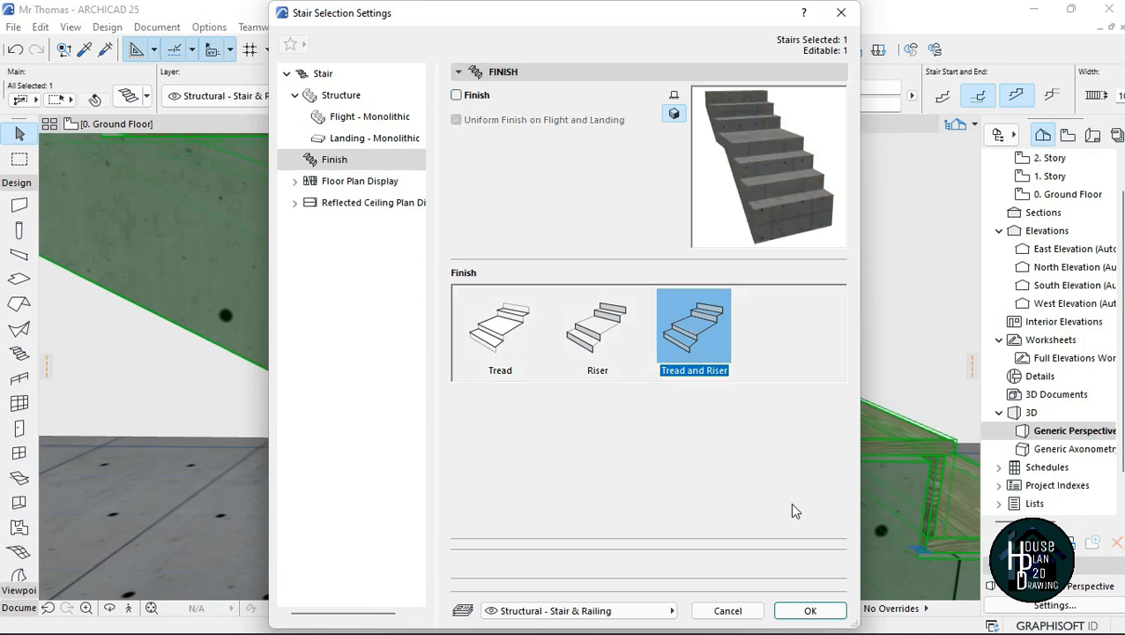
left_click(810, 611)
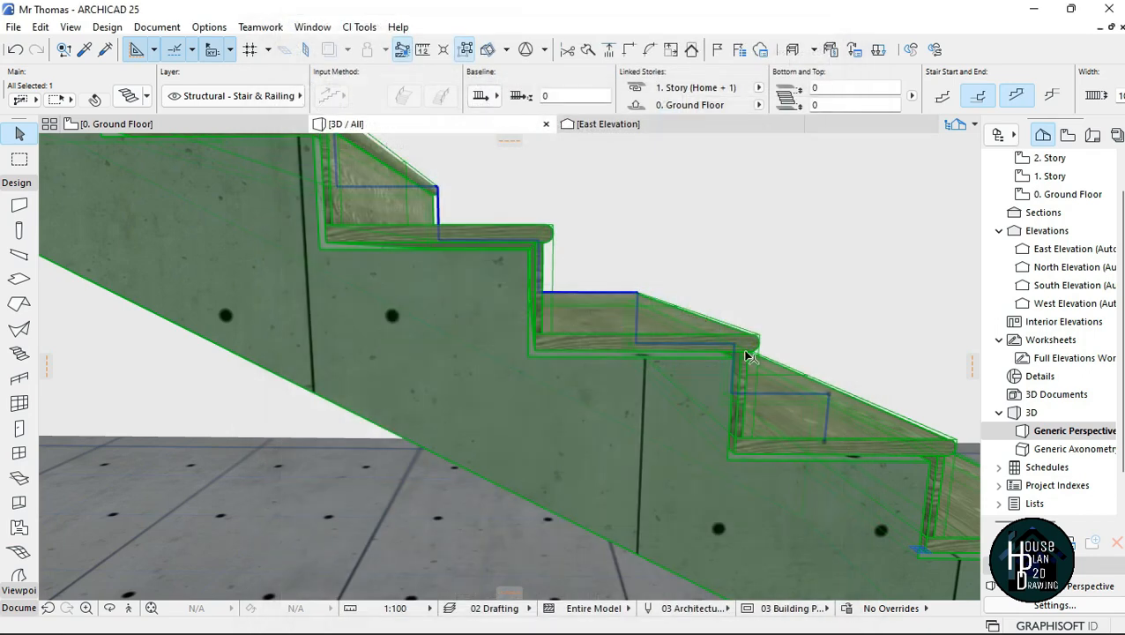
key("Escape")
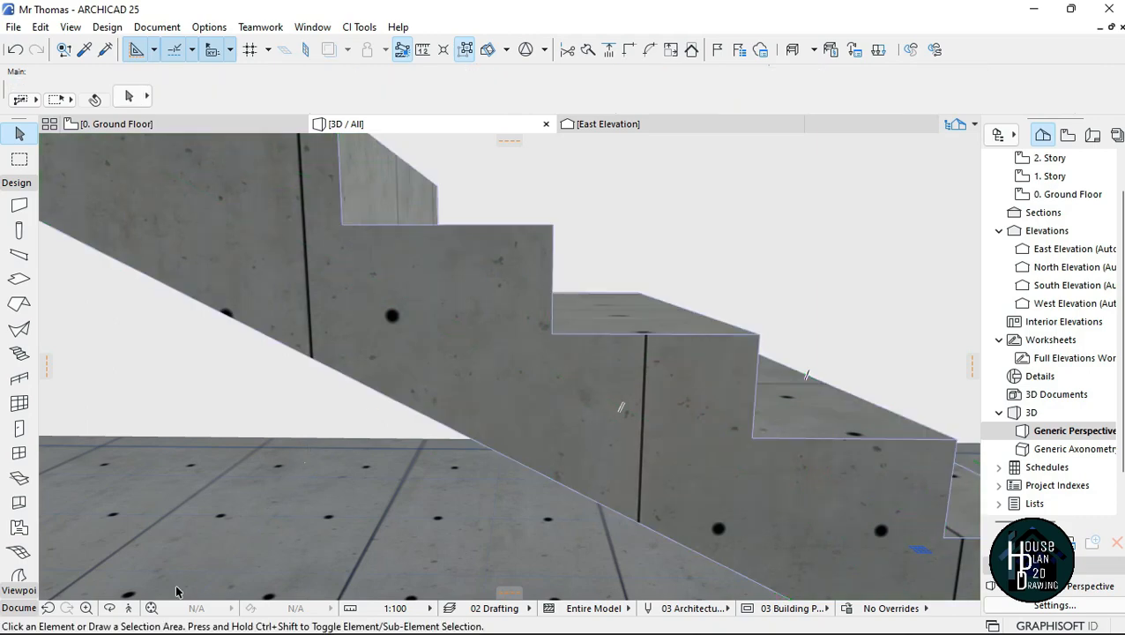
Step: Walk through the 3D model to the U-shaped stair and examine its bare concrete flights and landings
left_click(132, 610)
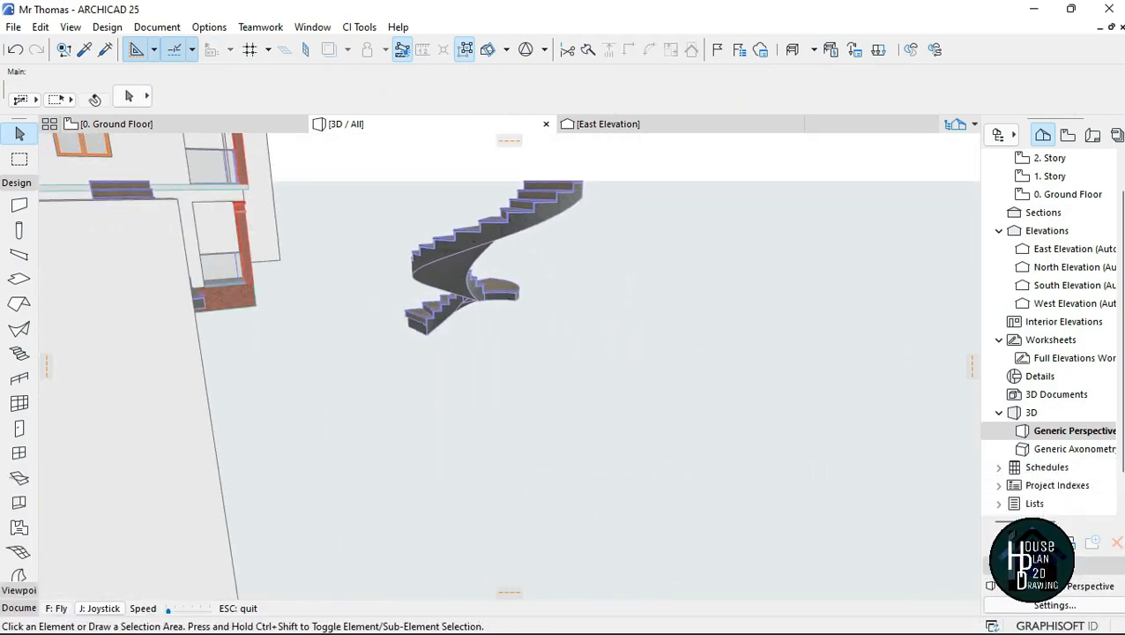
key("Up")
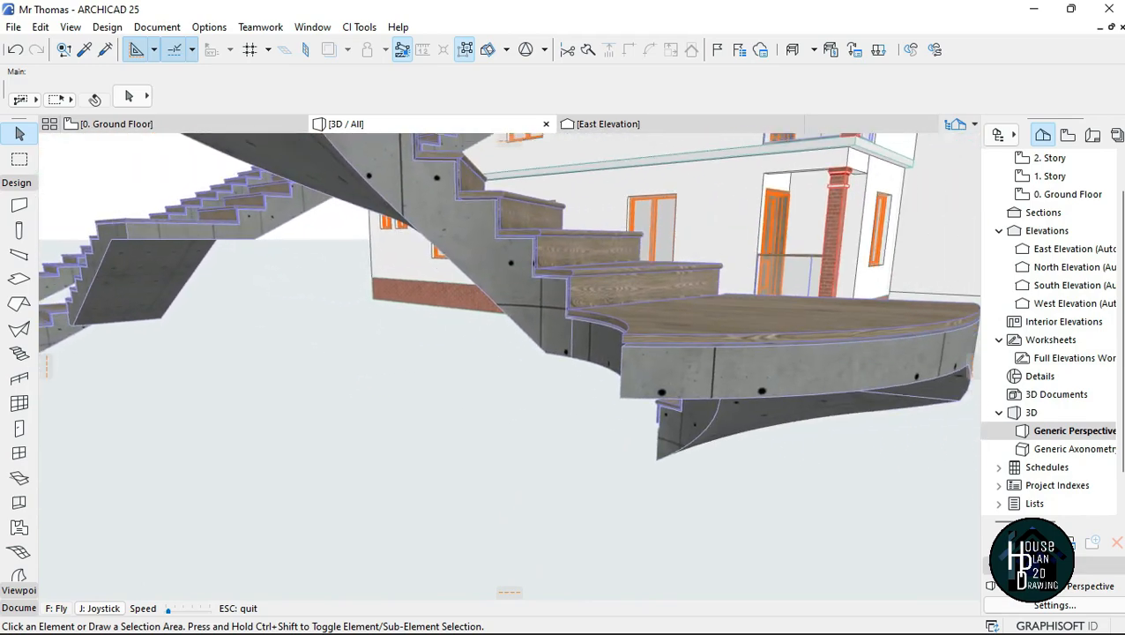
key("Left")
key("Up")
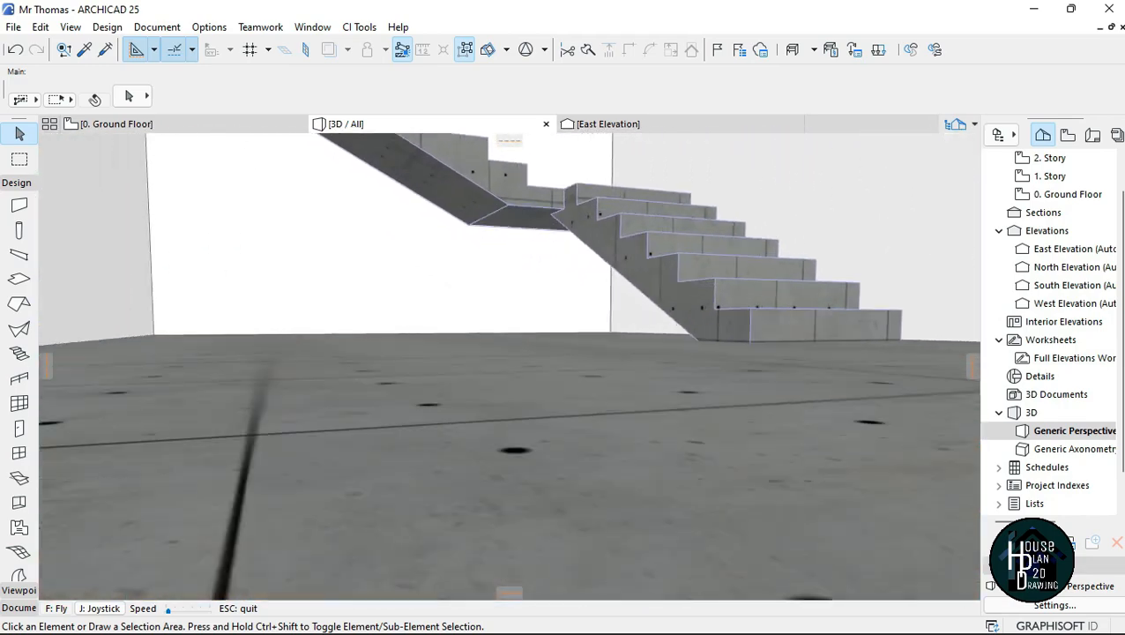
key("Up")
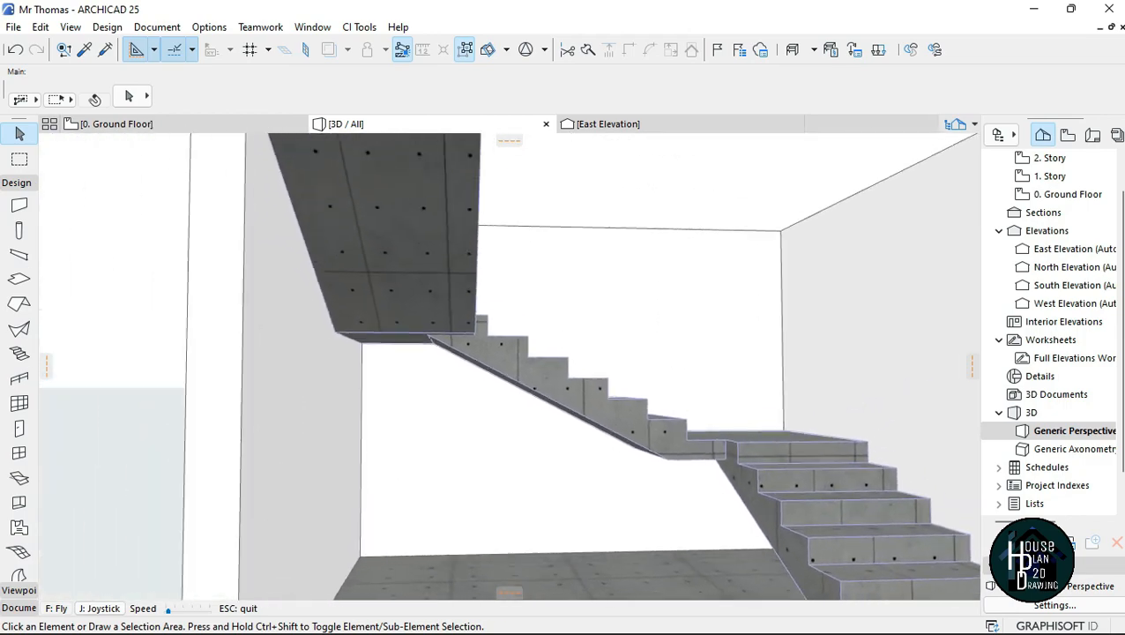
key("Right")
key("Left")
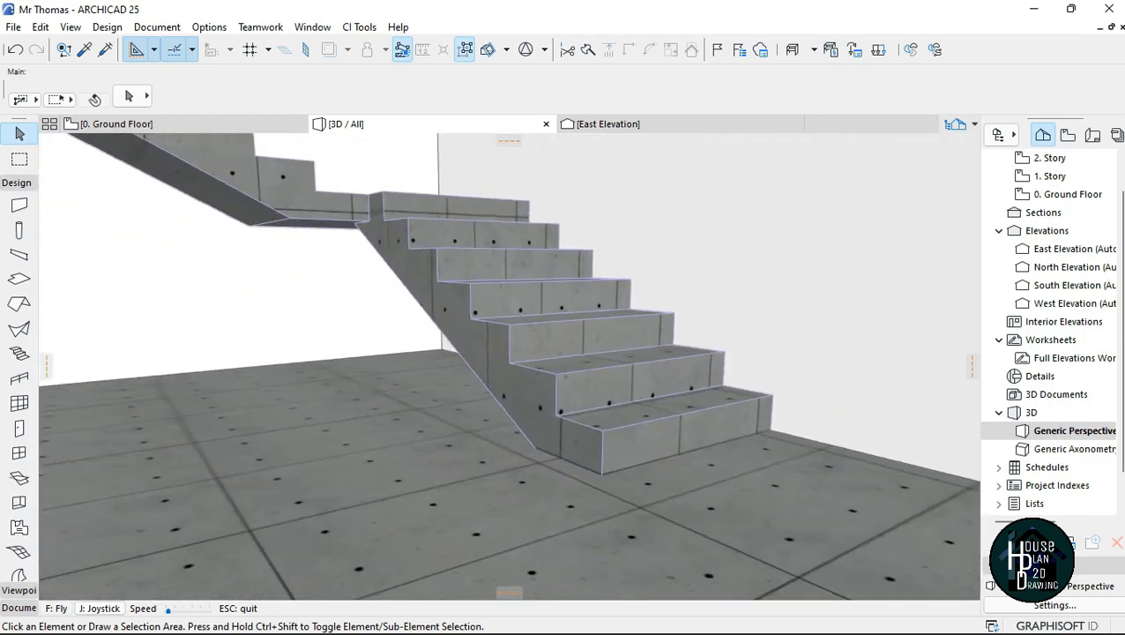
key("Right")
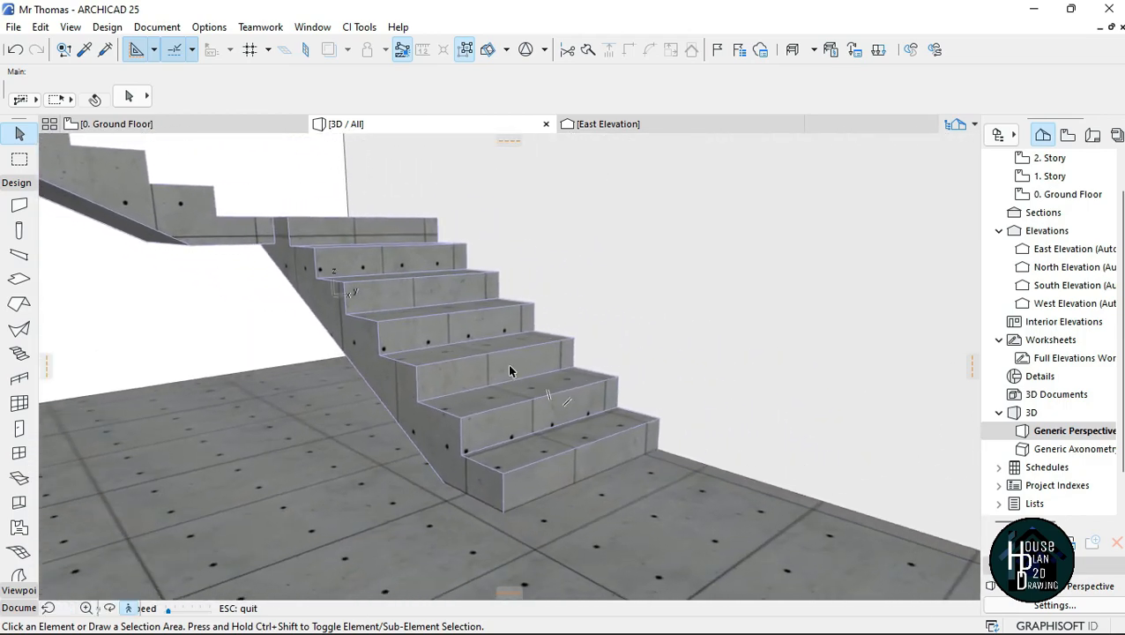
key("Escape")
Step: Open the U-shaped stair's selection settings and show its flight and landing structure options
left_click(435, 369)
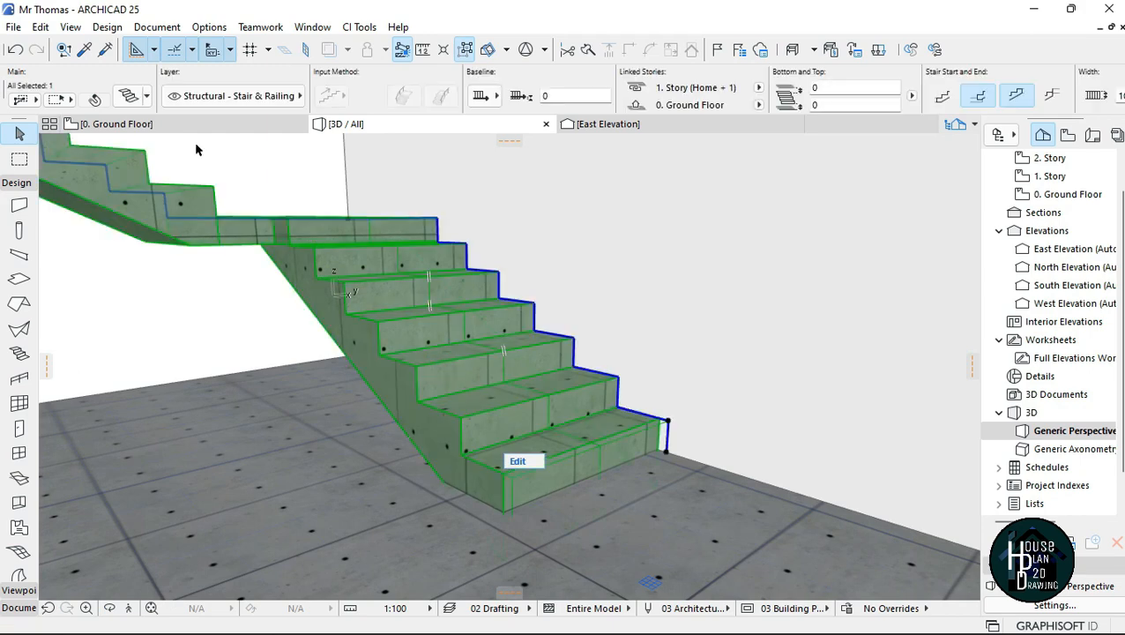
key("ctrl+t")
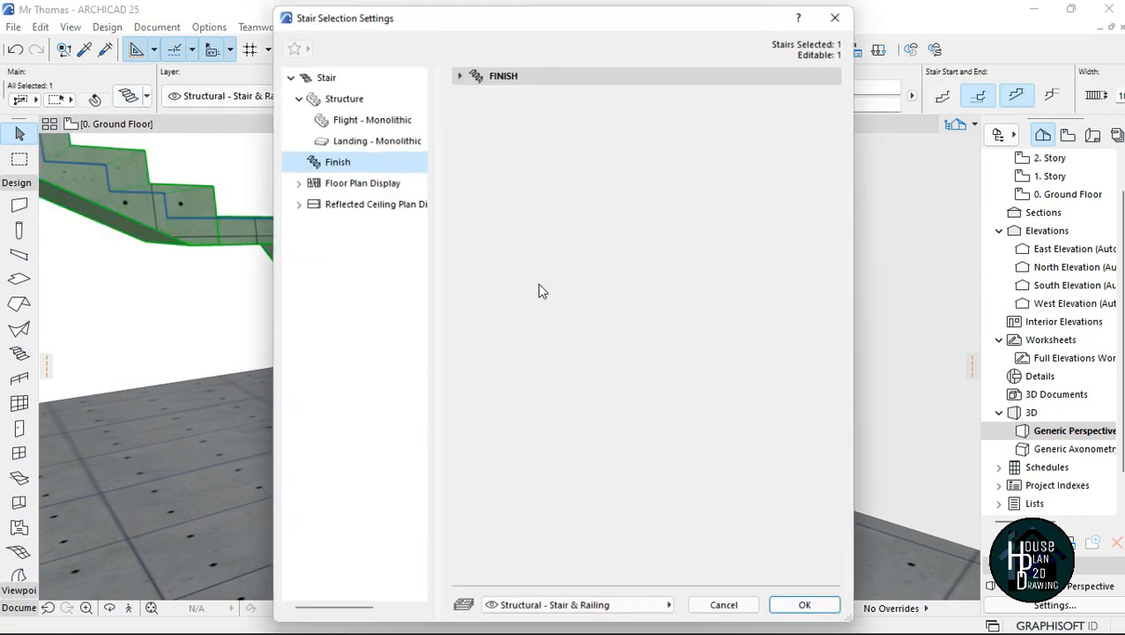
left_click(341, 95)
left_click(459, 74)
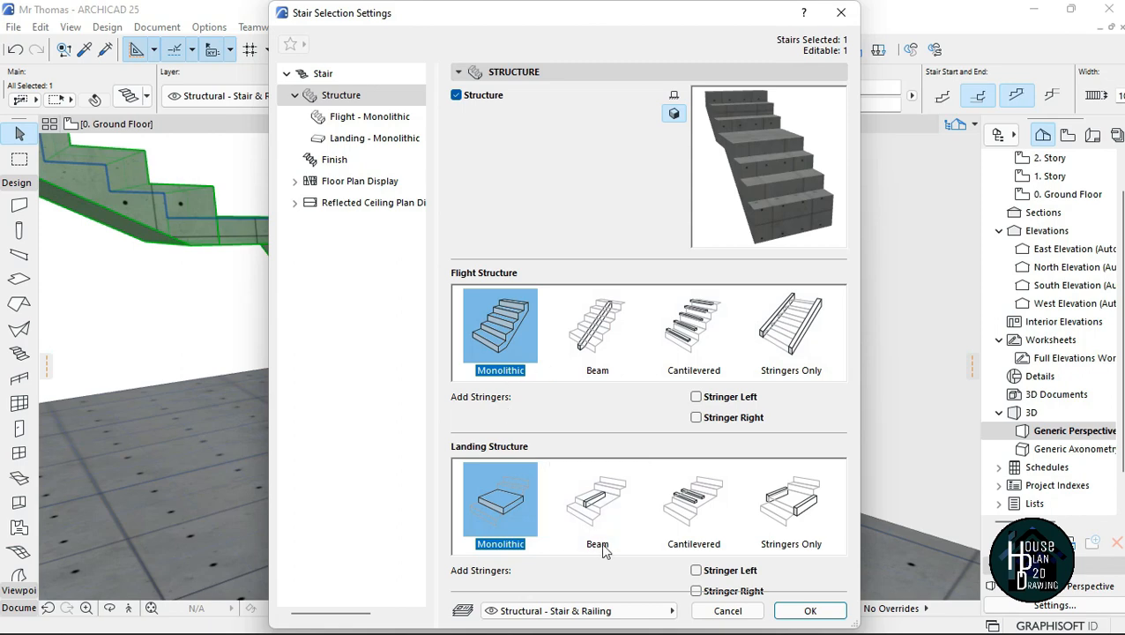
Step: Try the Beam, Cantilevered and Stringers Only flight structures on the U-shaped stair and return it to Monolithic
left_click(599, 331)
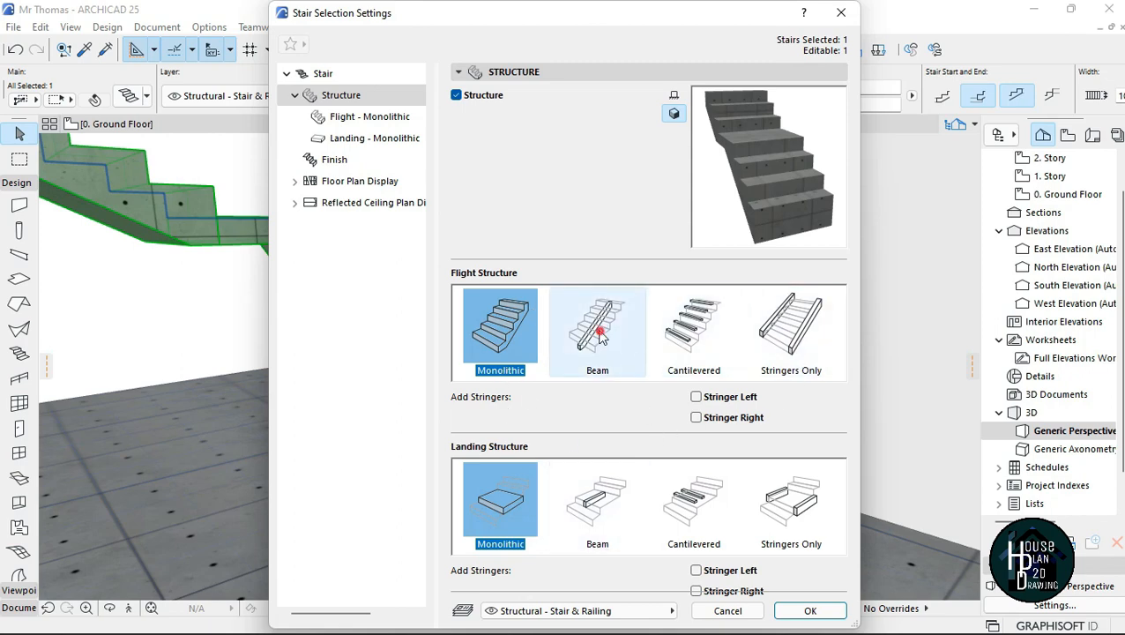
left_click(696, 331)
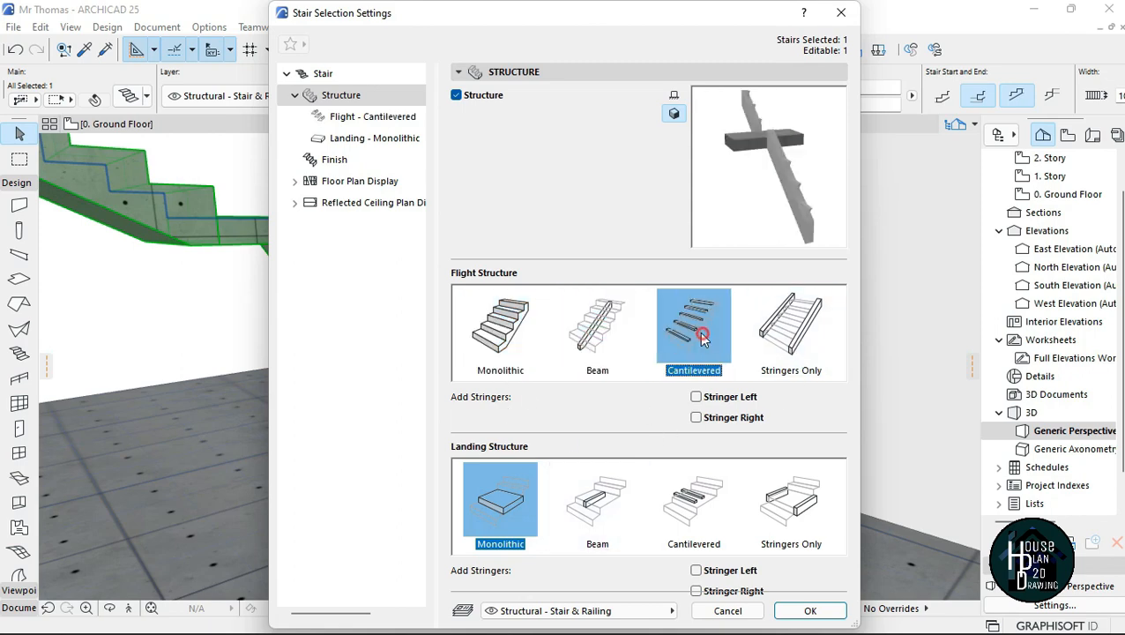
left_click(808, 333)
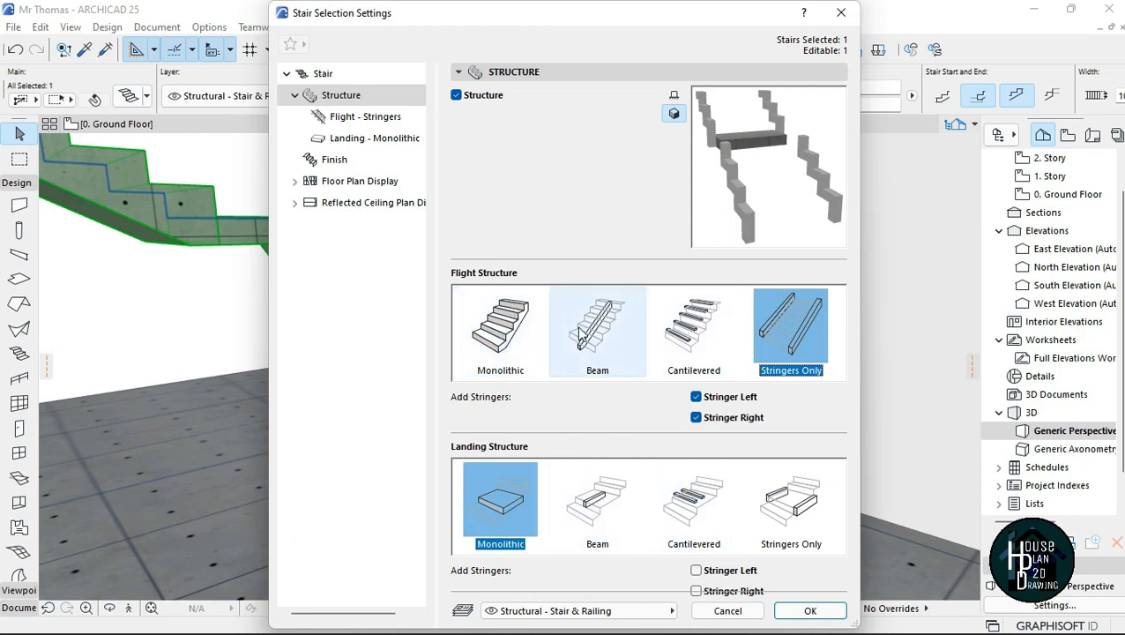
left_click(501, 330)
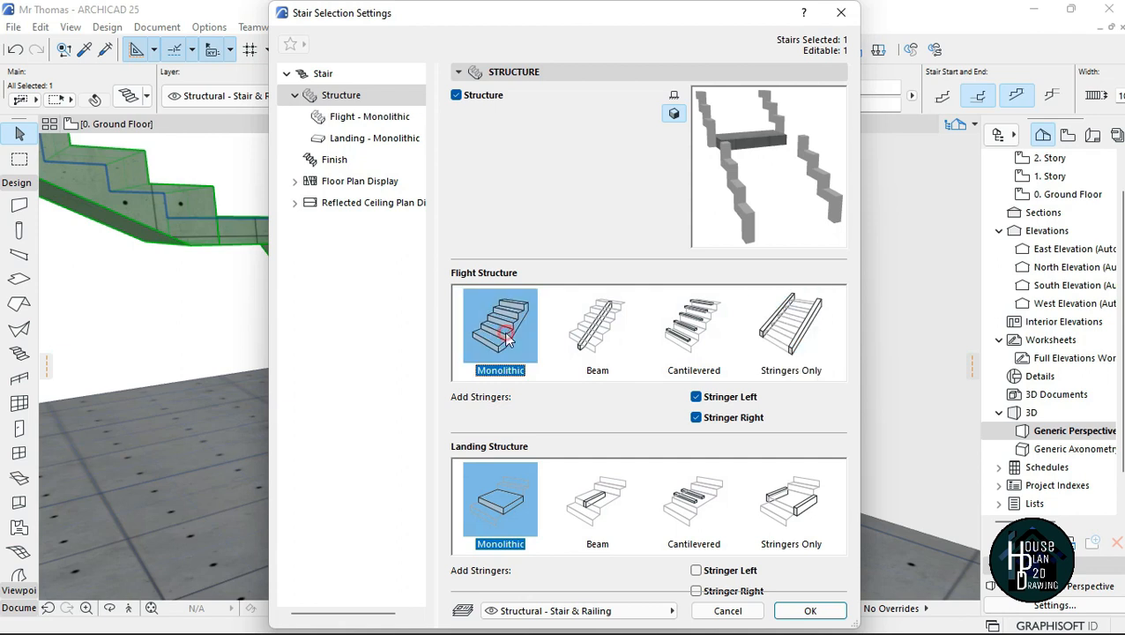
Step: Set the structure thickness of the U-shaped stair's monolithic flight to 150 and apply the change
left_click(359, 119)
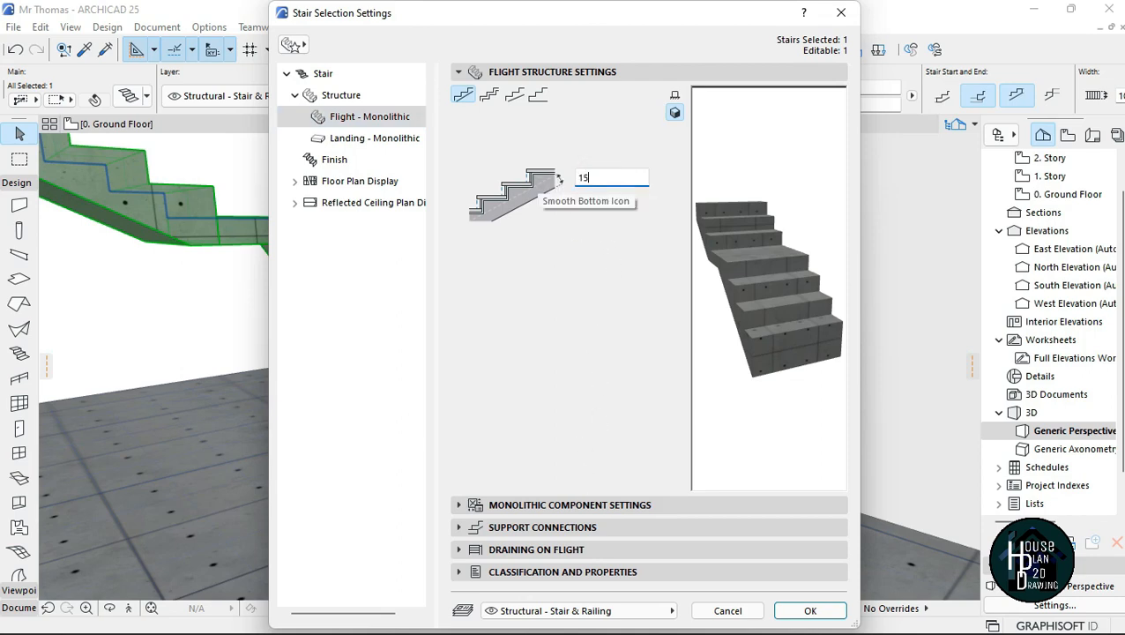
key("Return")
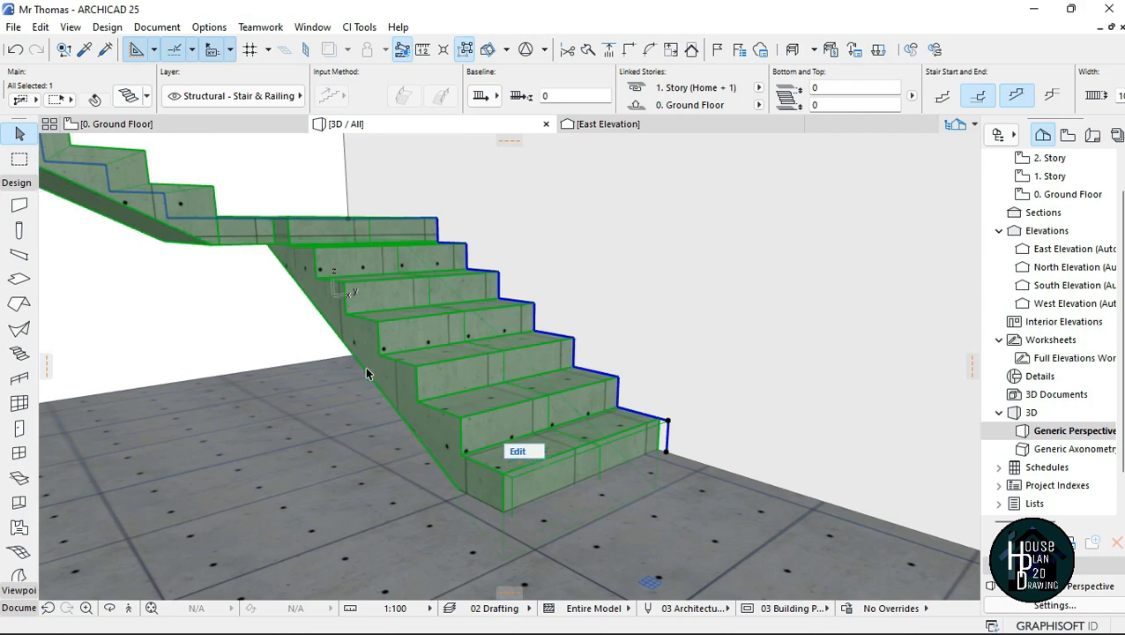
left_click(271, 282)
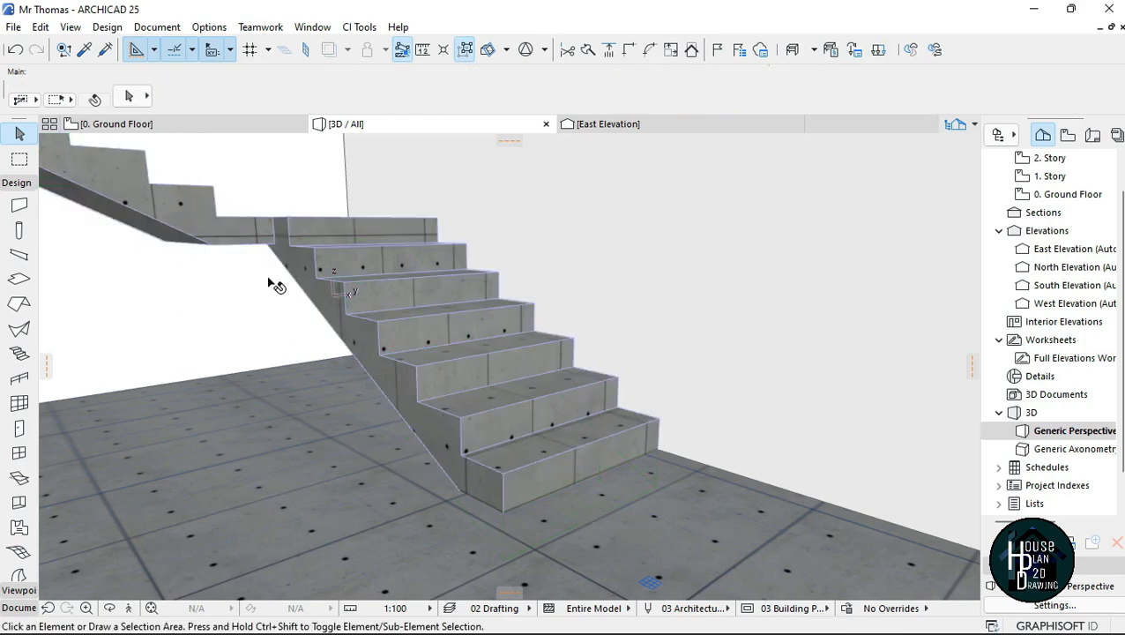
Step: Turn on all four surface overrides in the monolithic component settings of the U-shaped stair's flight
left_click(398, 333)
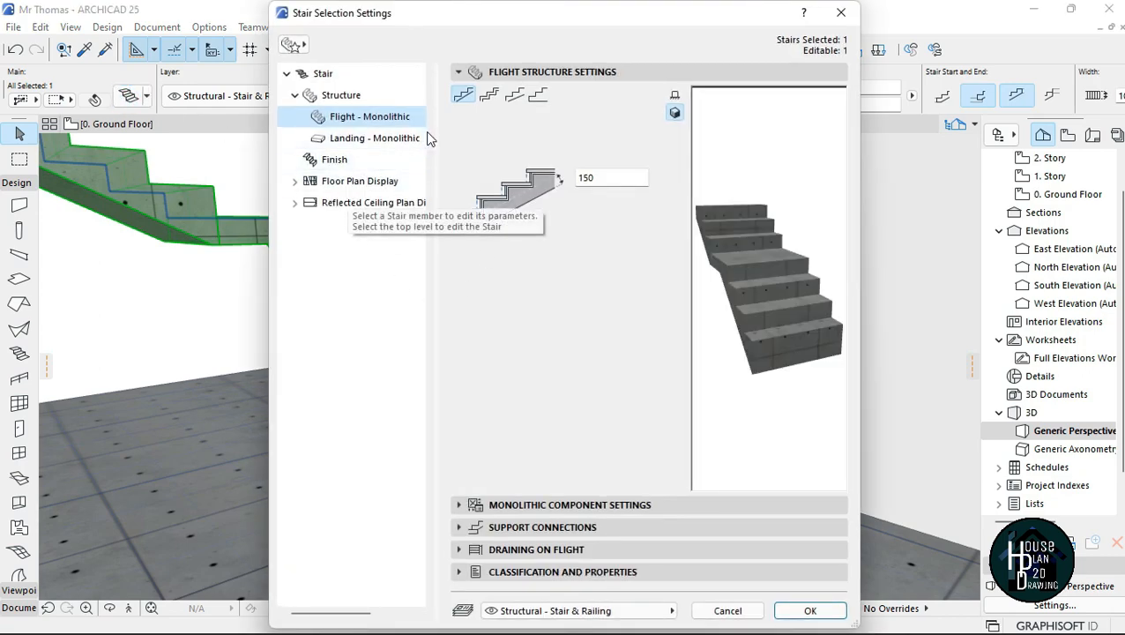
left_click(610, 505)
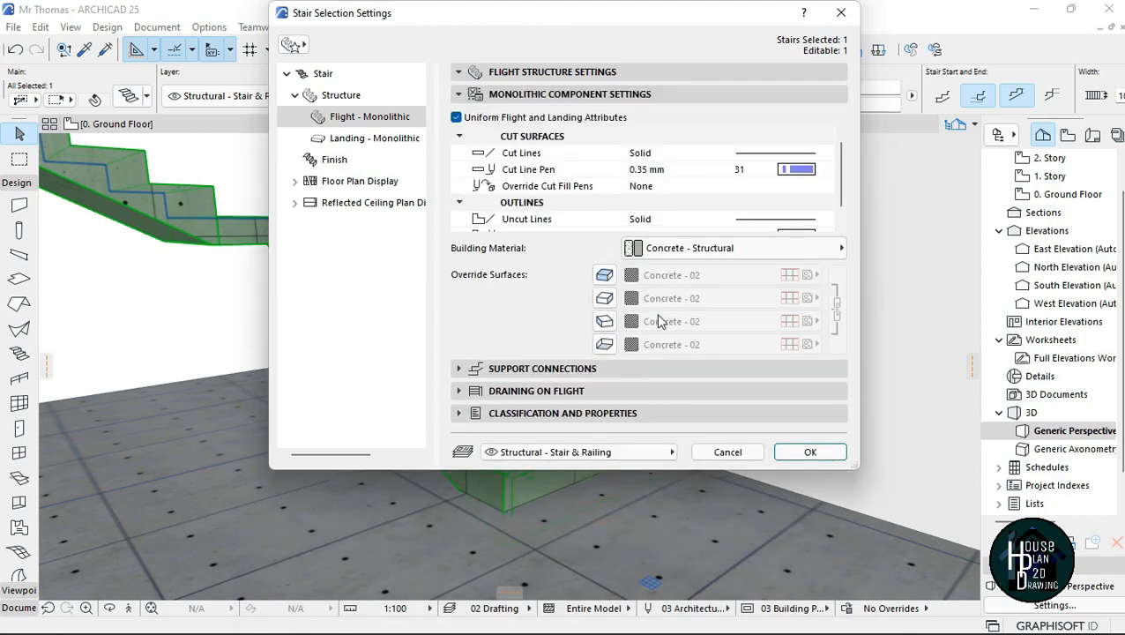
left_click(604, 274)
left_click(603, 298)
left_click(607, 320)
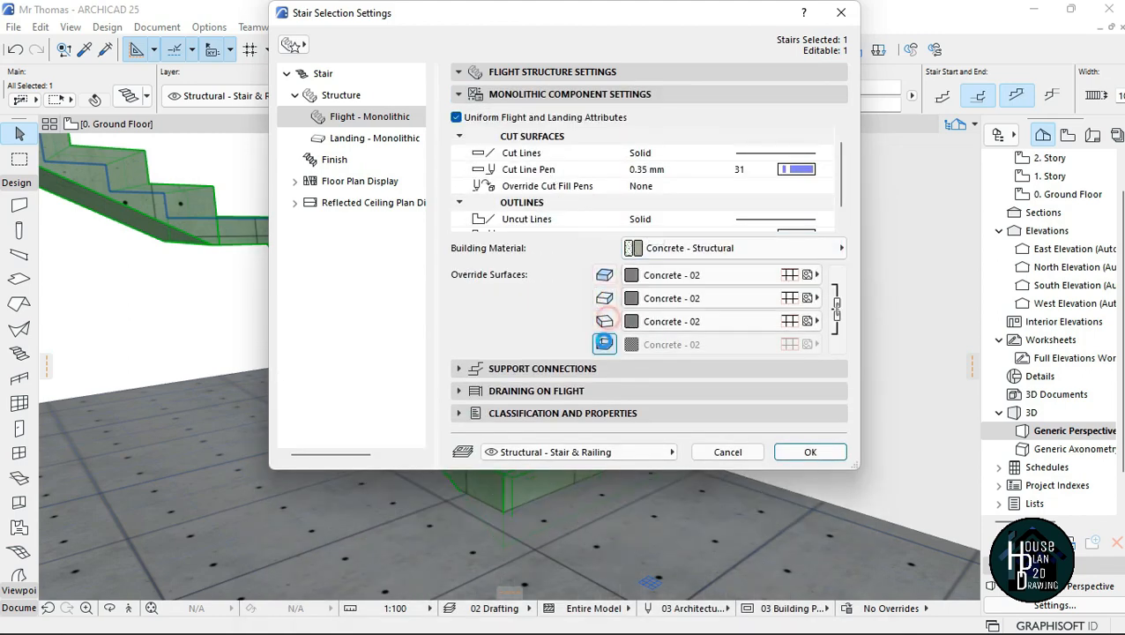
left_click(605, 345)
Step: Set the linked override surfaces of the stair structure to Paint - Titanium White and apply the change
left_click(657, 275)
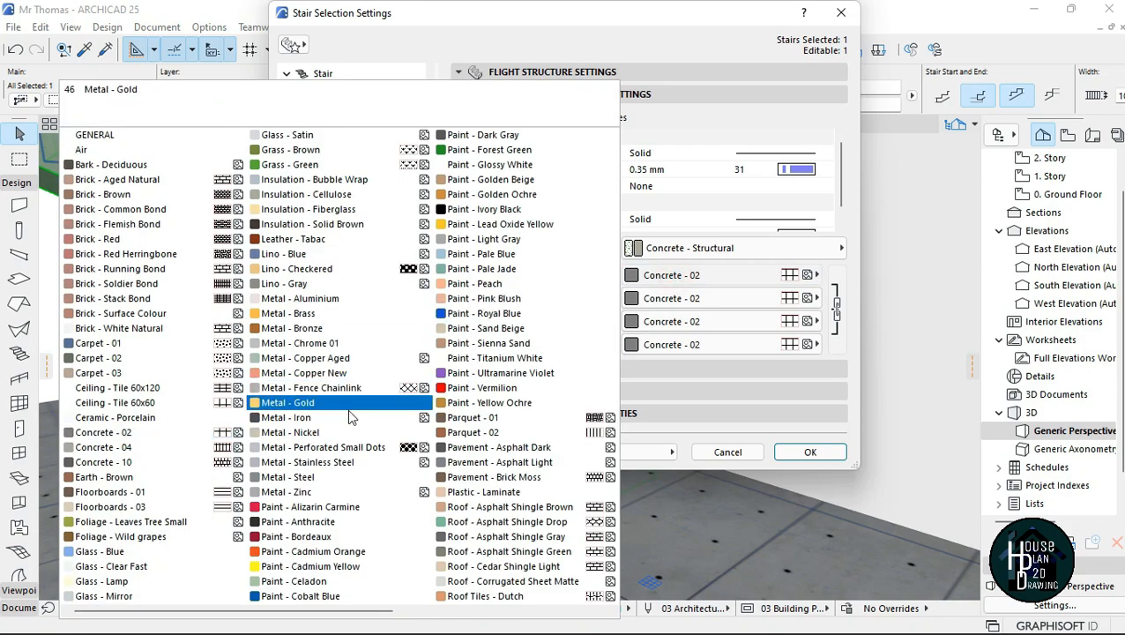
left_click(488, 358)
left_click(809, 451)
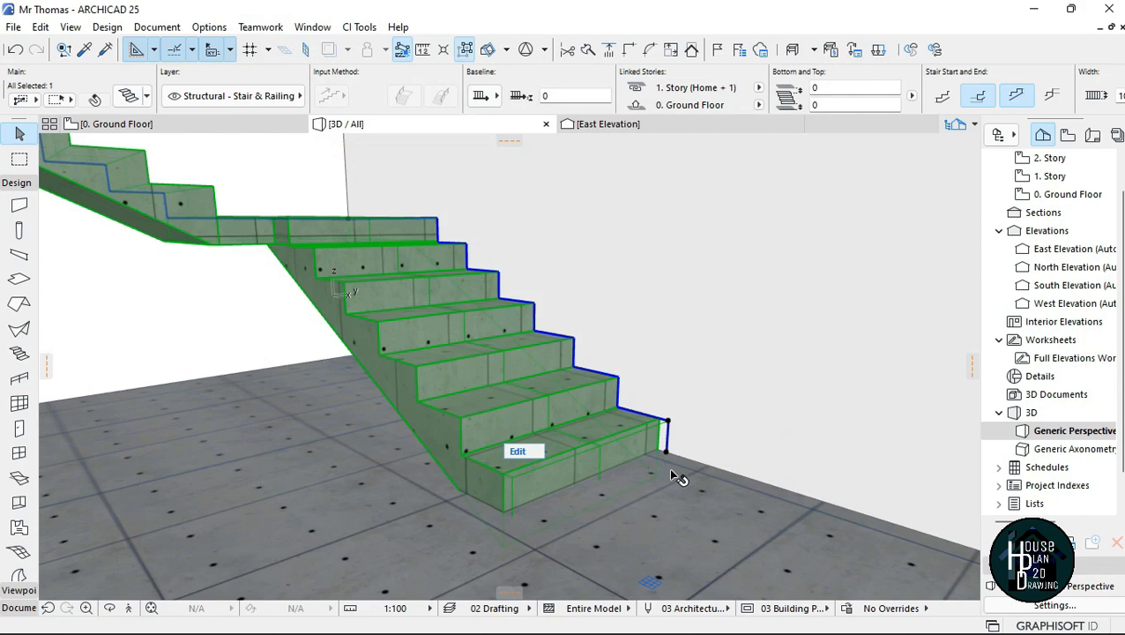
key("Escape")
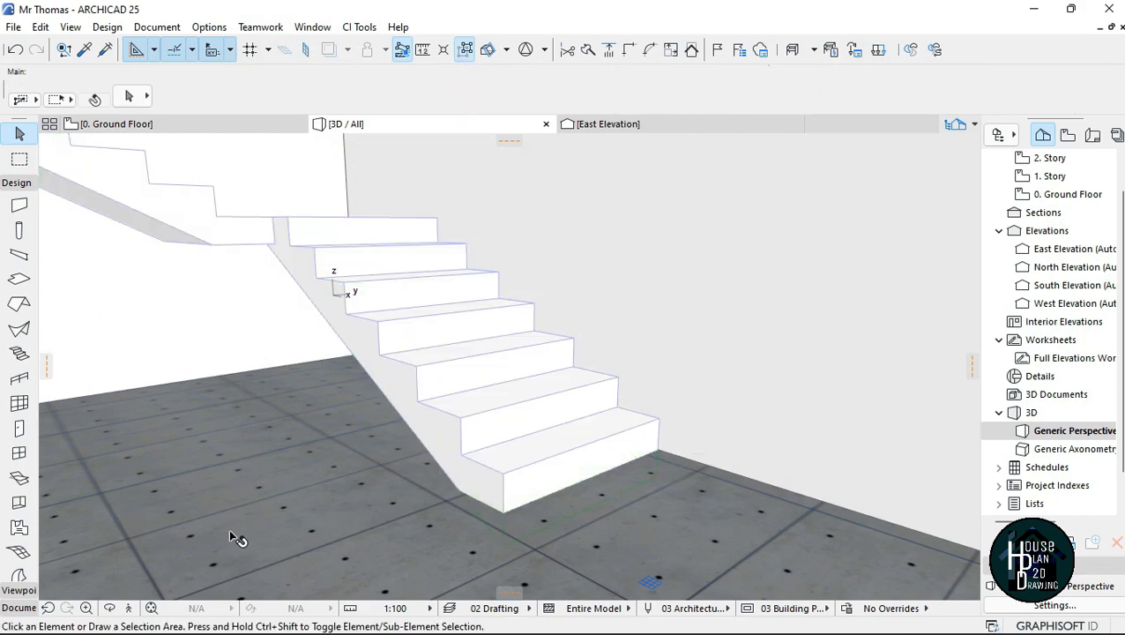
Step: Walk through the 3D model around the U-shaped stair to examine its white flights and landing
left_click(128, 607)
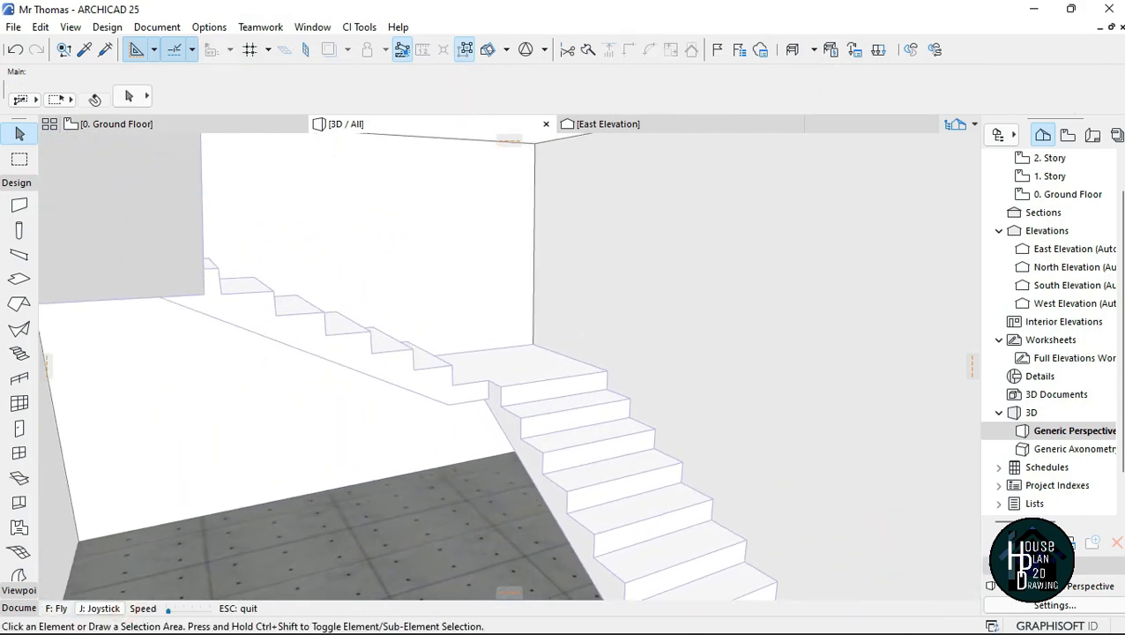
key("Up")
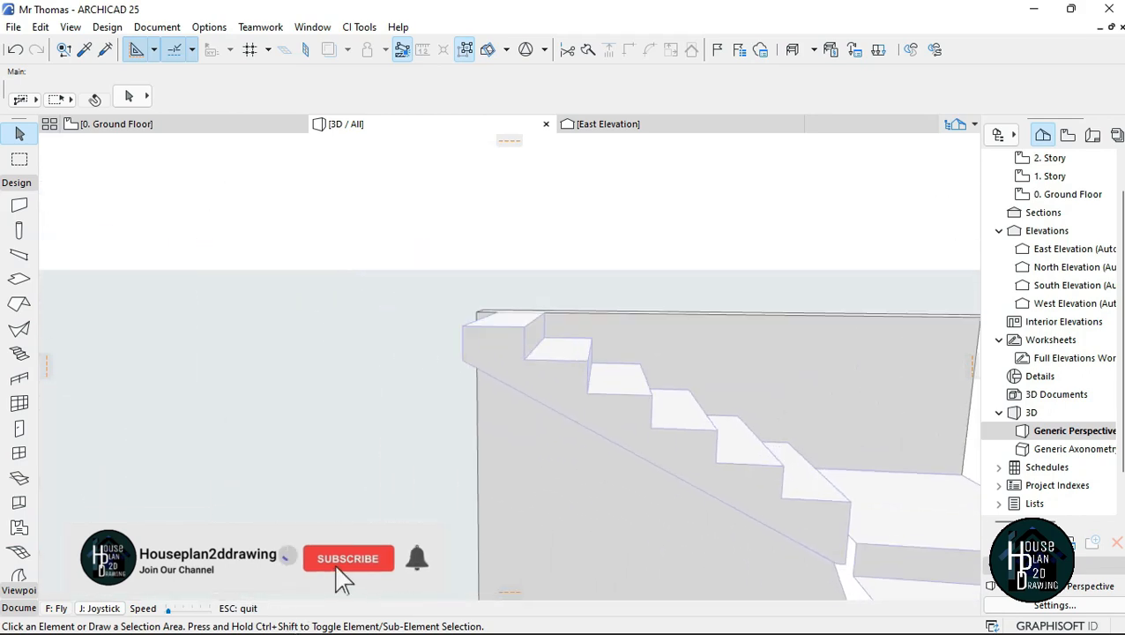
key("Up")
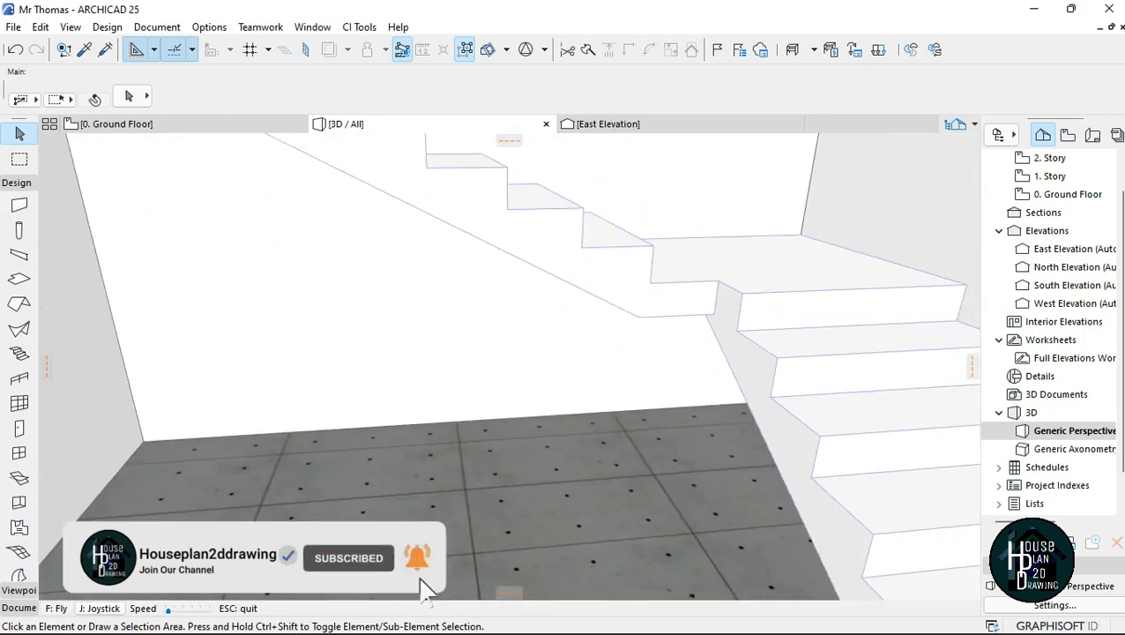
key("Down")
key("Up")
key("Down")
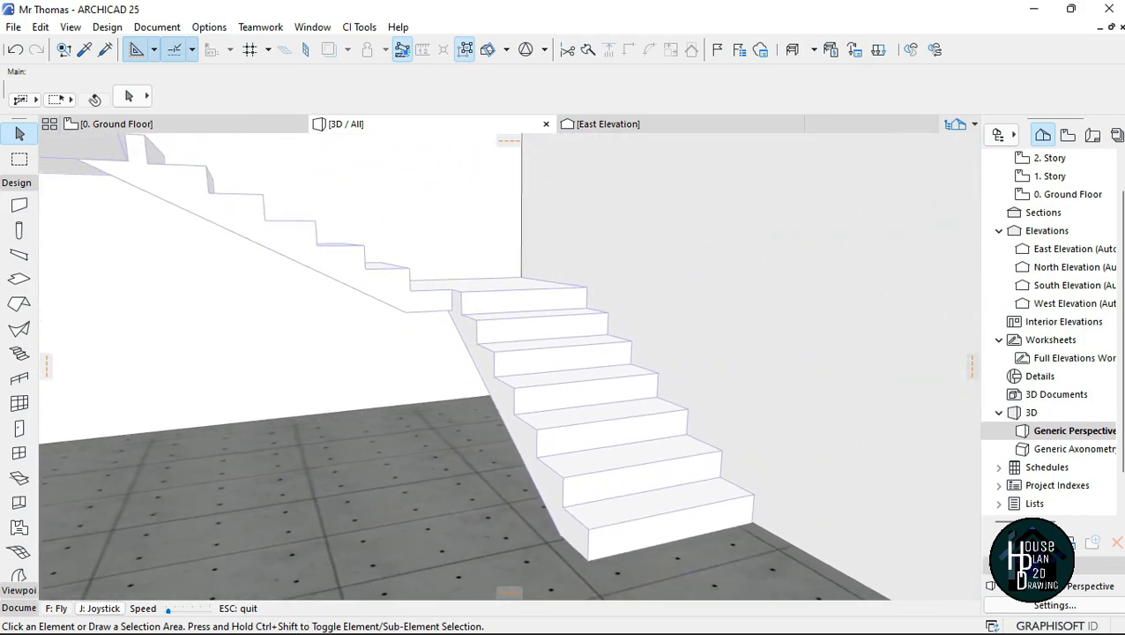
key("Down")
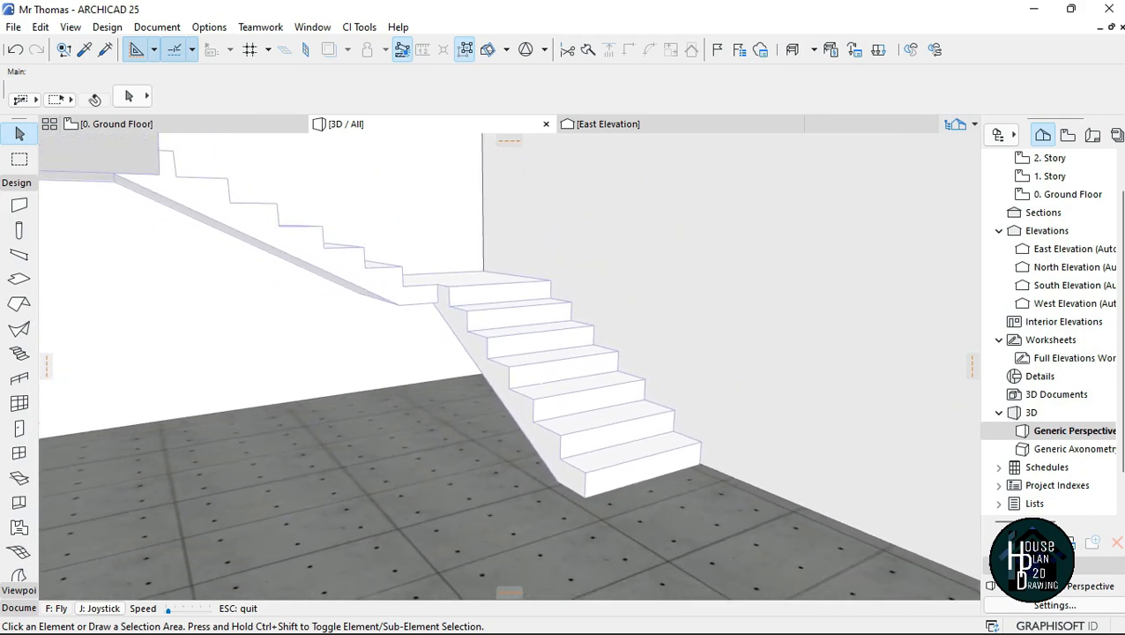
key("Escape")
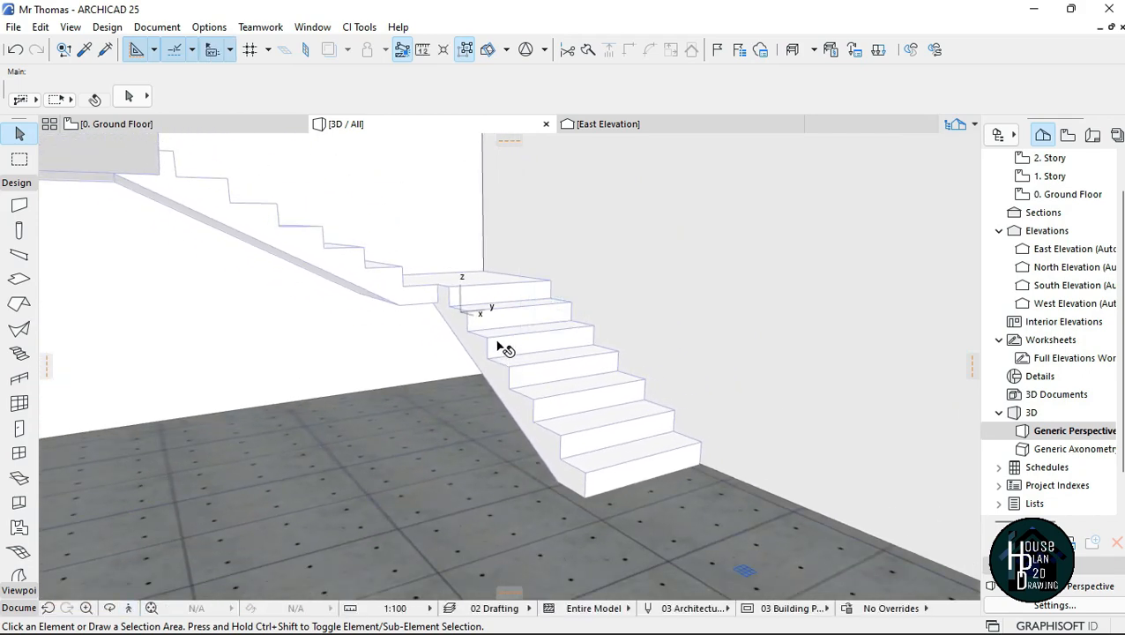
Step: Unlink the stair structure's override surfaces and assign Parquet - 01 to the riser surface only
left_click(499, 346)
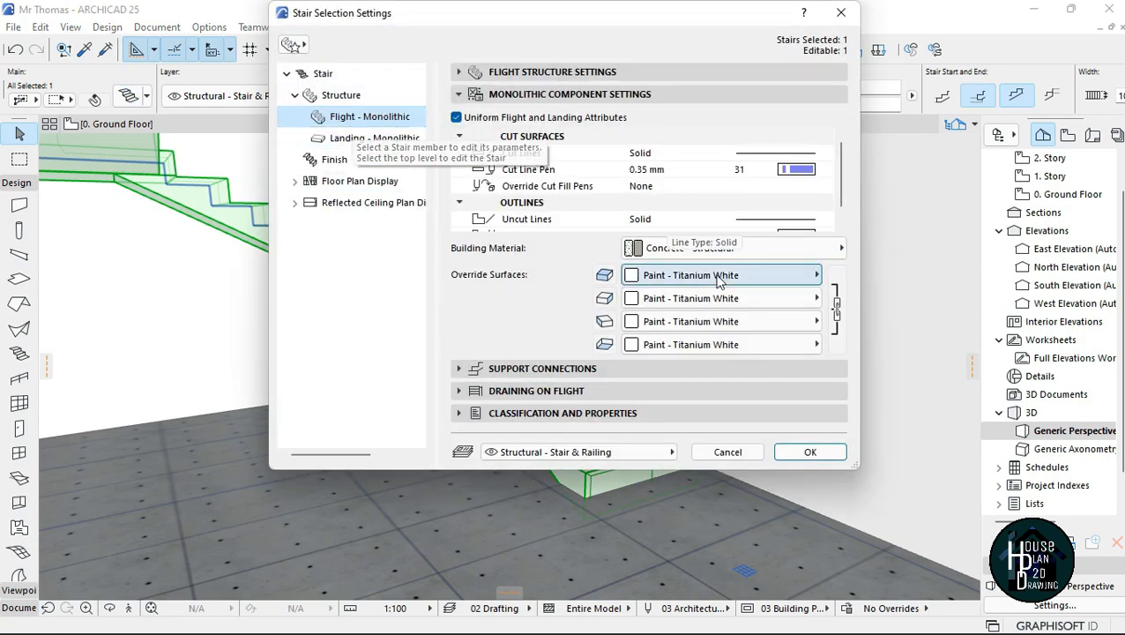
left_click(667, 302)
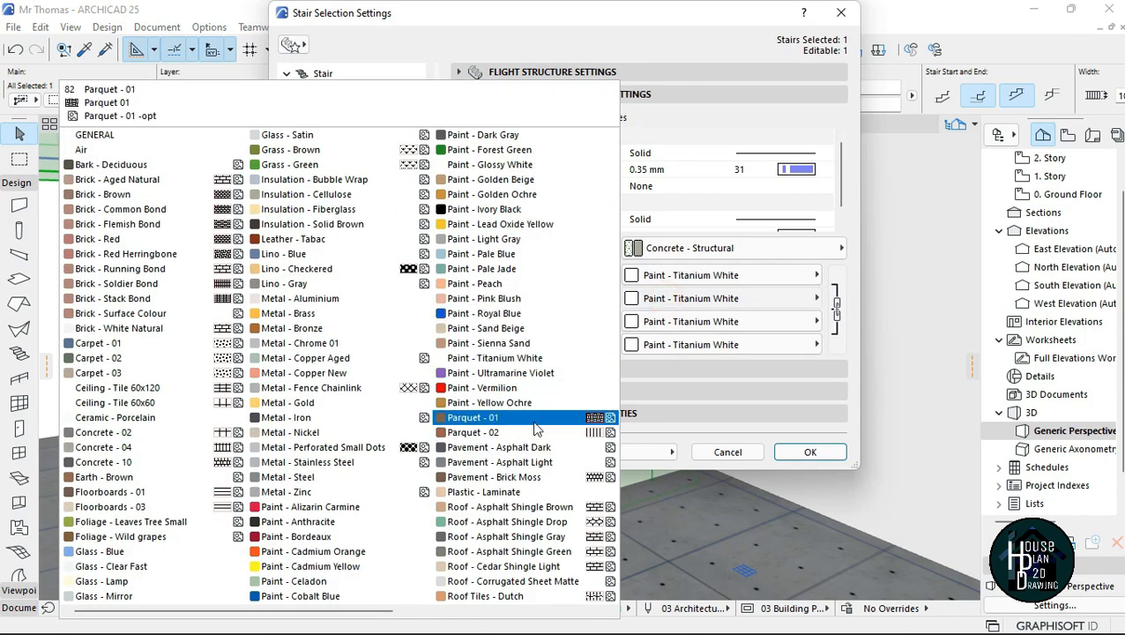
left_click(539, 425)
left_click(837, 304)
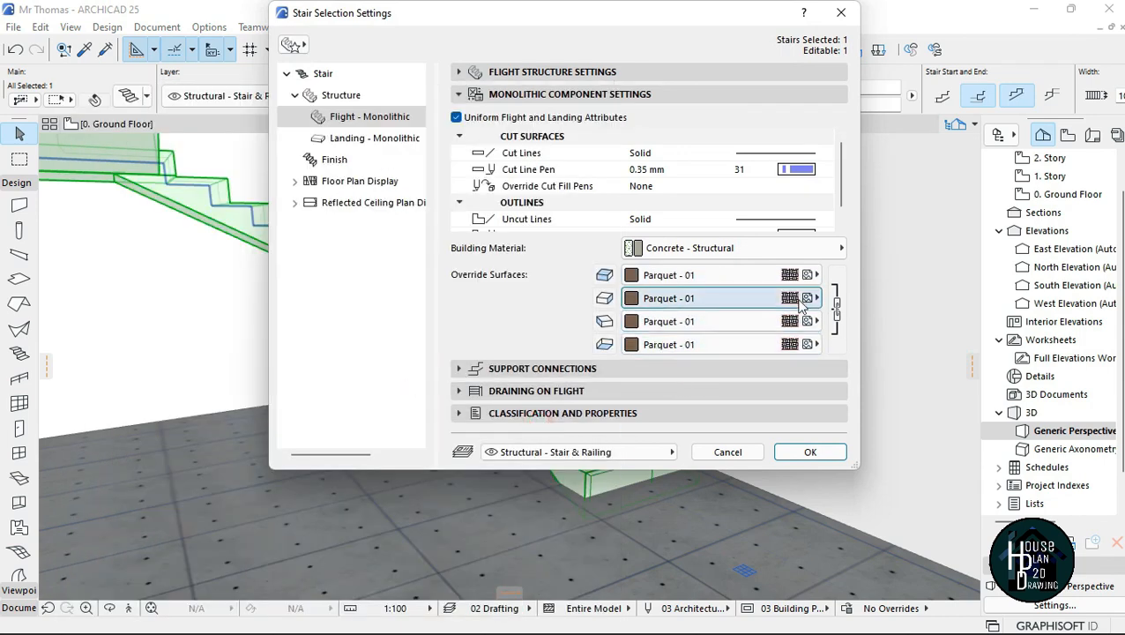
left_click(837, 304)
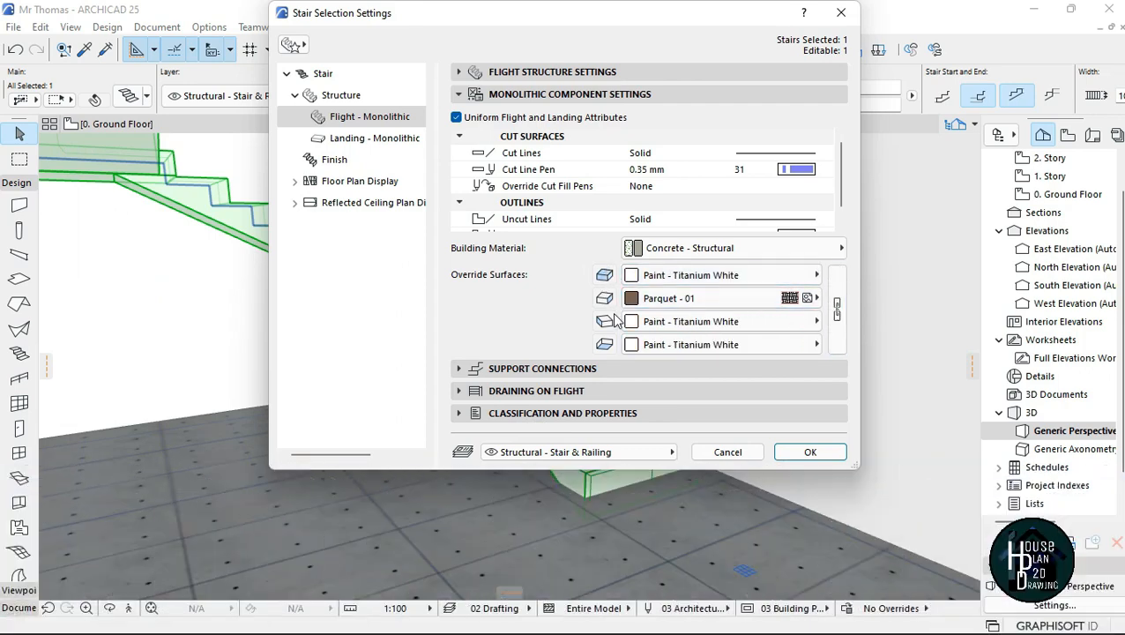
Step: Set the stair structure's top surface override to Parquet - 01 and apply the change
left_click(607, 277)
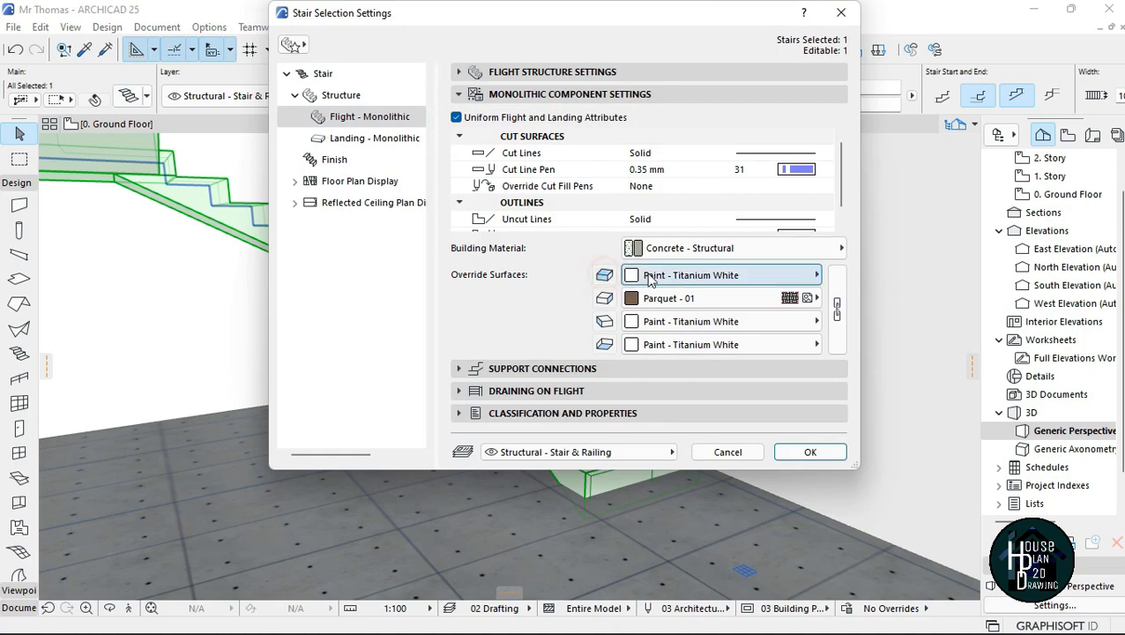
left_click(642, 275)
scroll(323, 201, "down", 3)
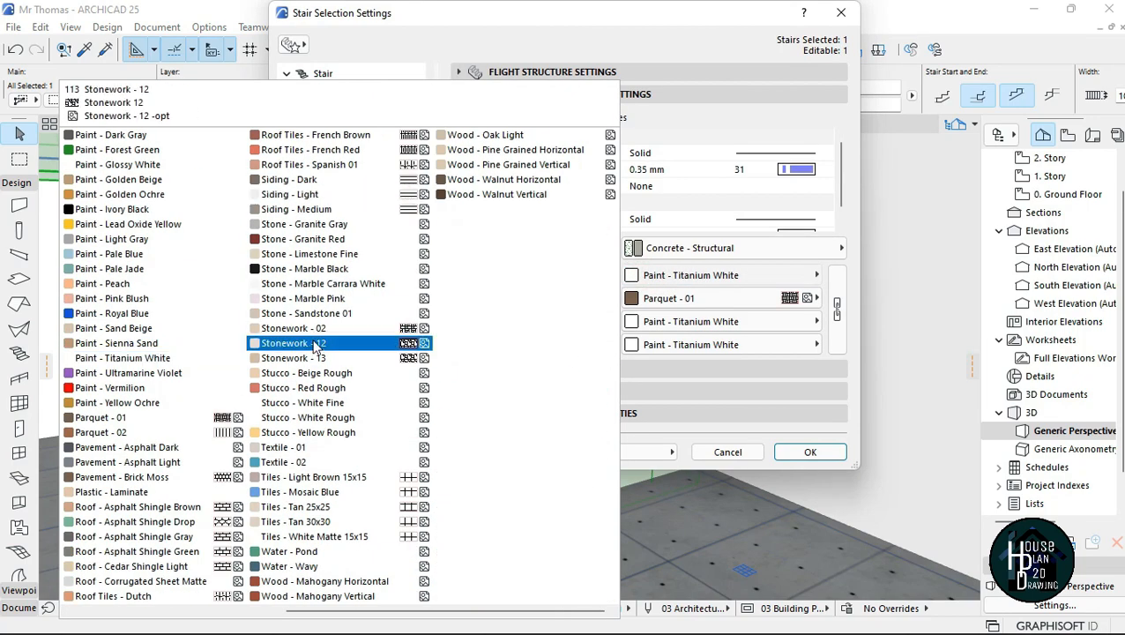
left_click(115, 418)
left_click(811, 453)
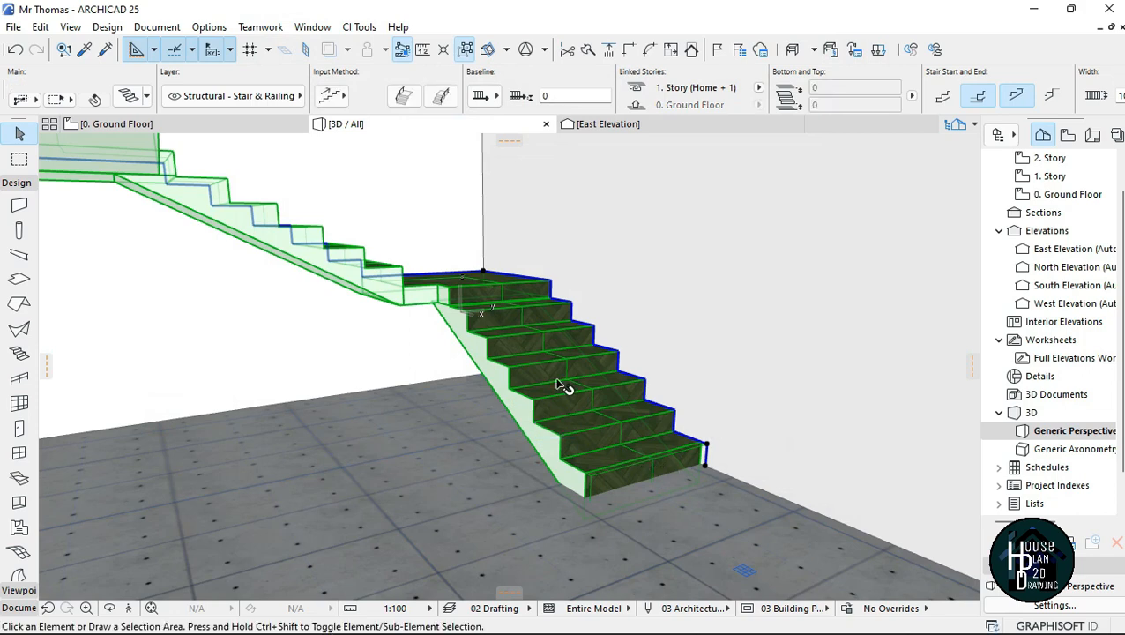
key("Escape")
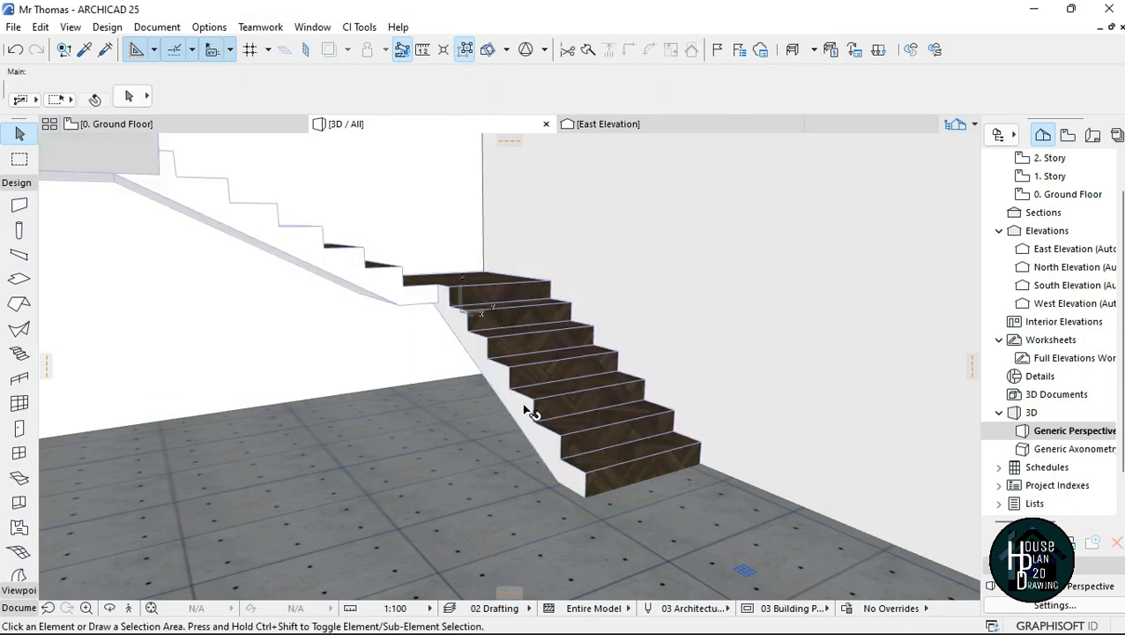
Step: Turn off the stair's underside surface override, set its side surface to Paint - Sienna Sand and apply
left_click(254, 186)
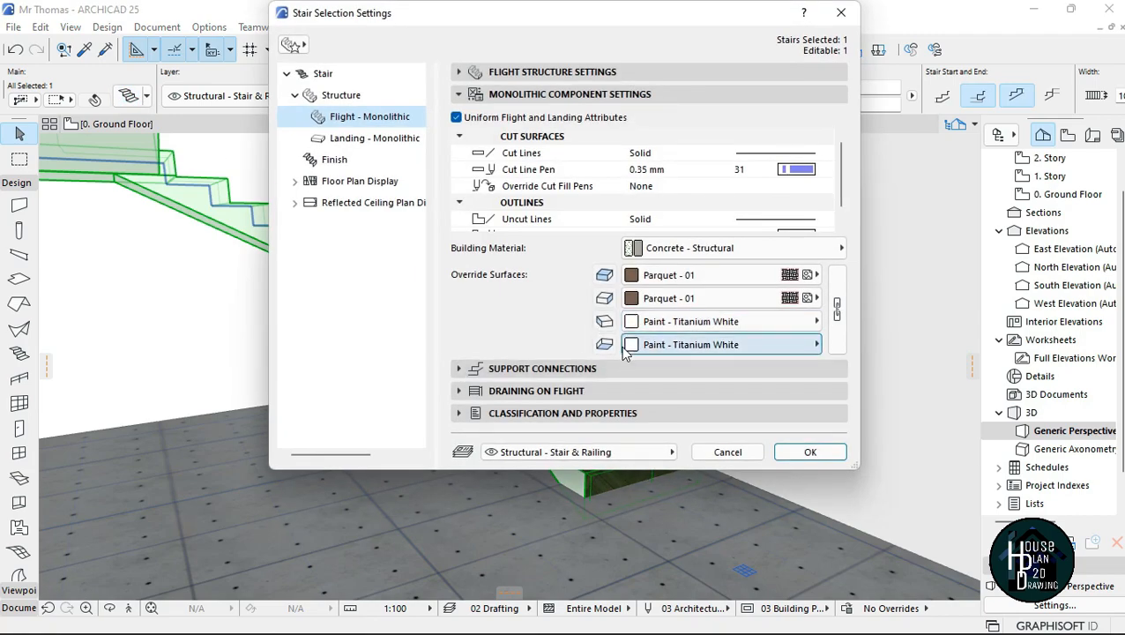
left_click(688, 344)
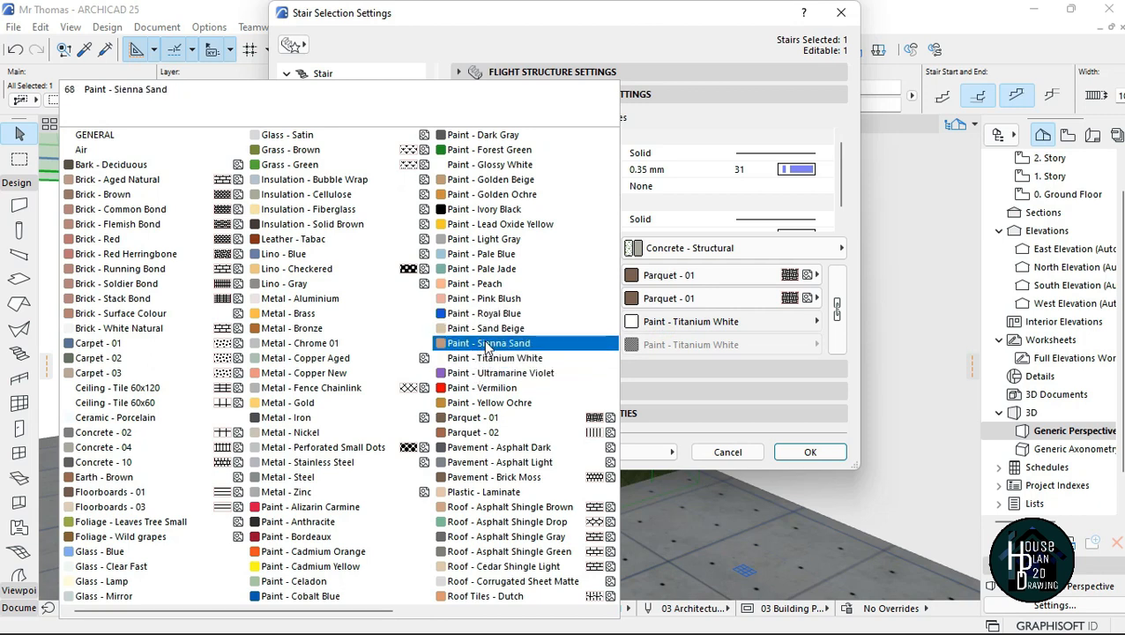
left_click(498, 343)
left_click(809, 451)
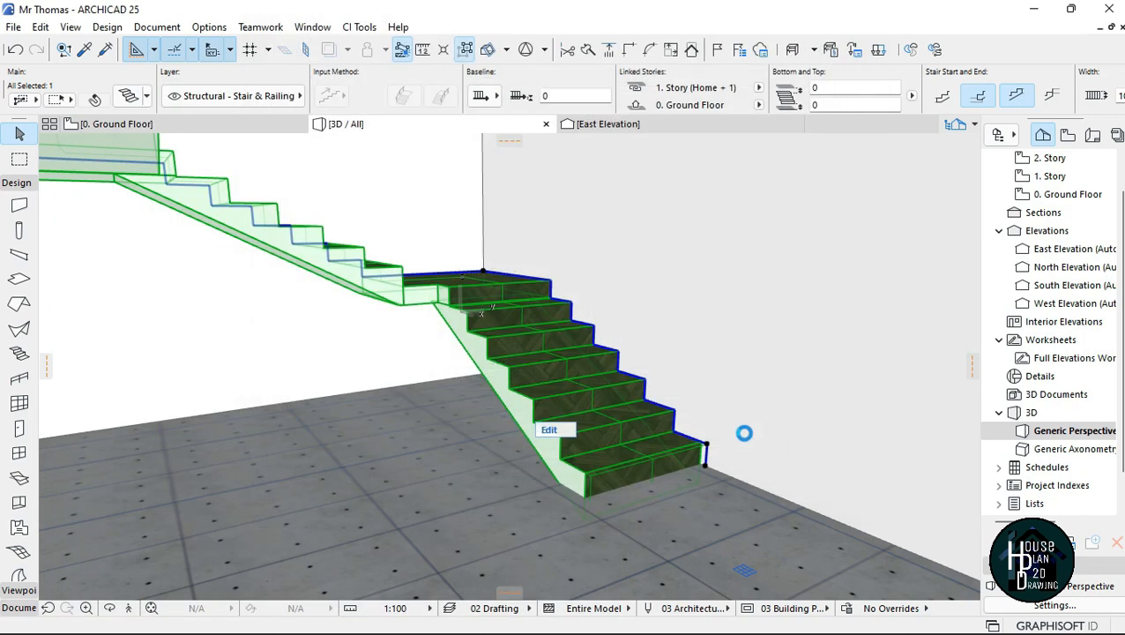
key("Escape")
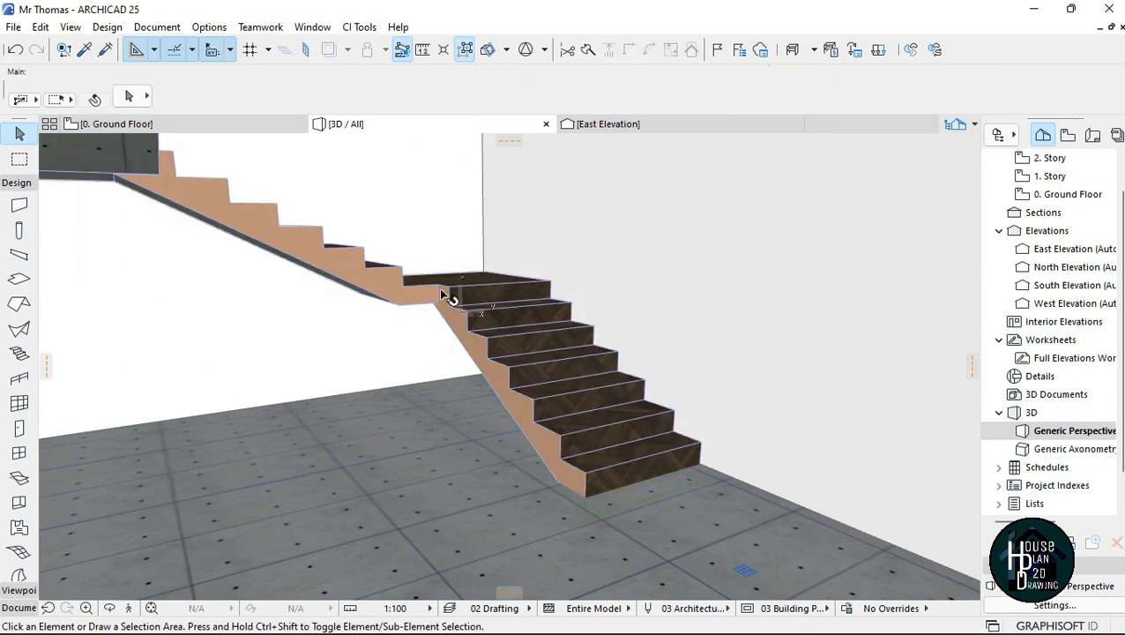
Step: Walk around and below the U-shaped stair in 3D to examine its treads, sides and underside
left_click(127, 608)
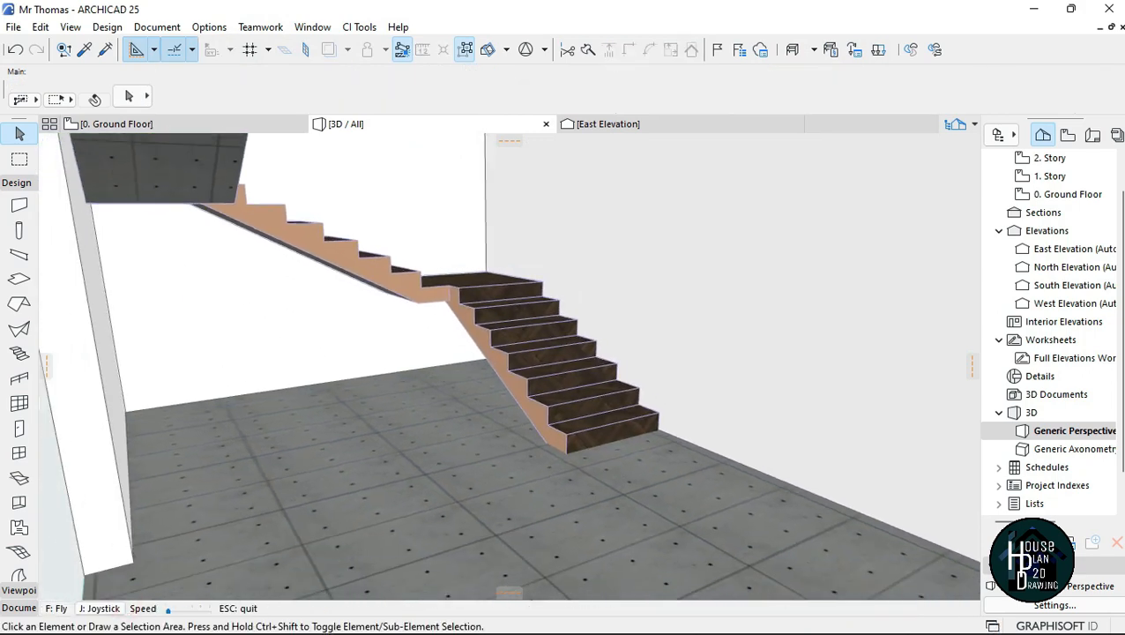
key("Left")
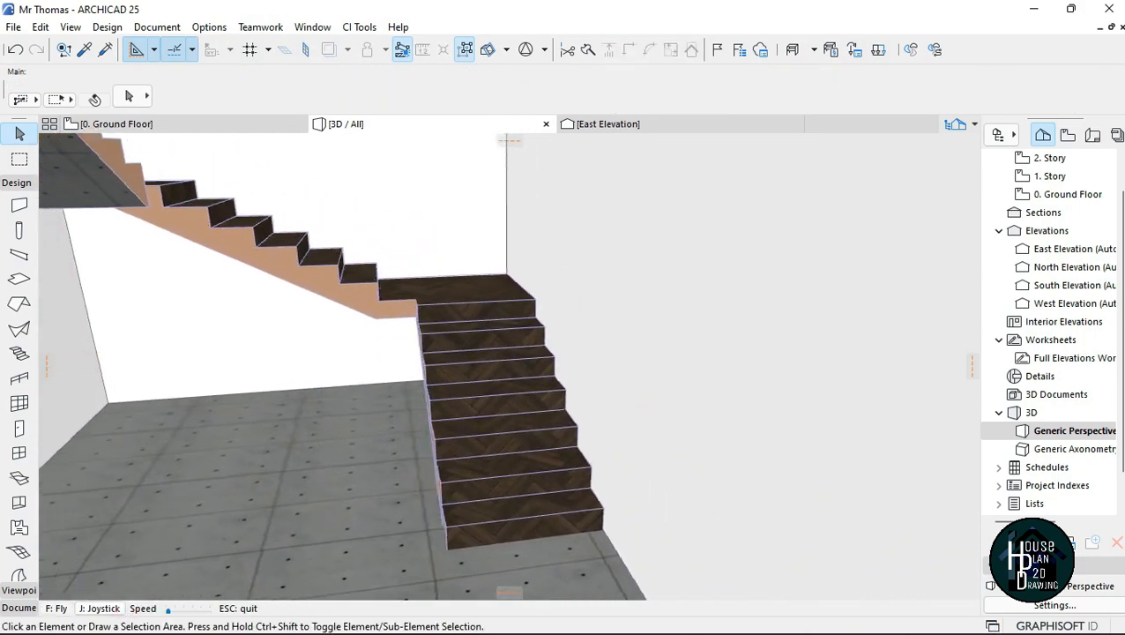
key("Up")
key("Down")
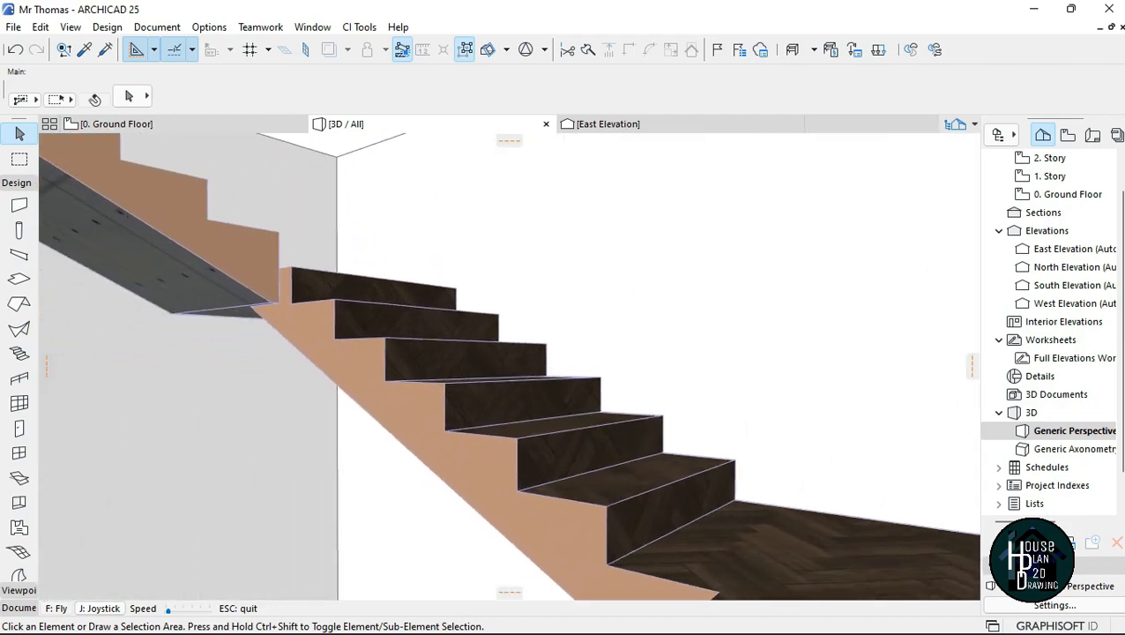
key("Up")
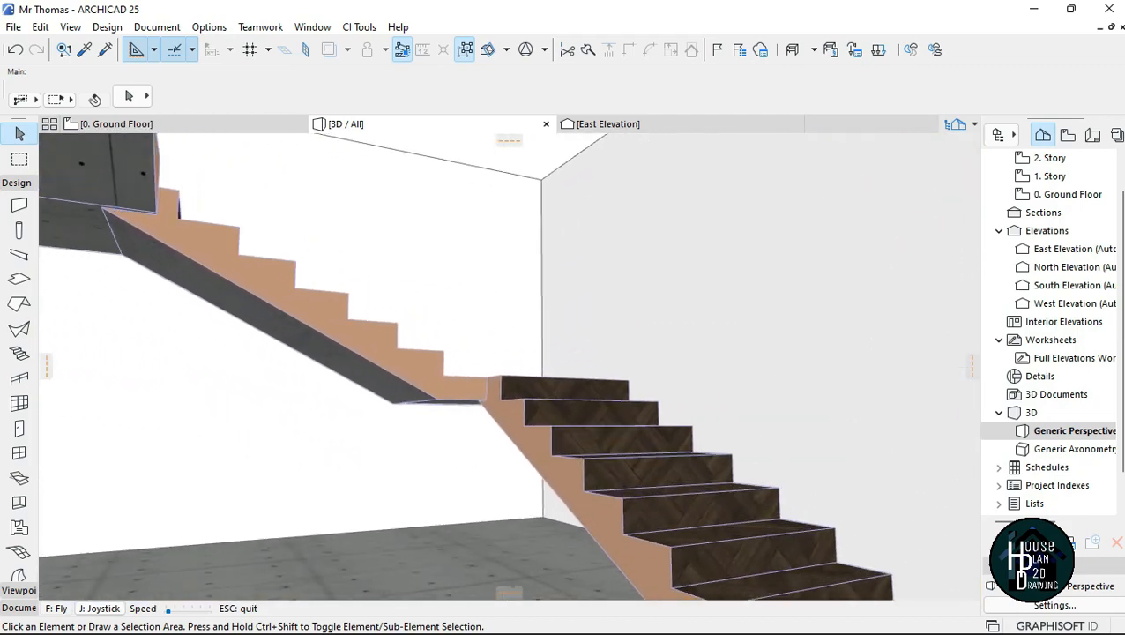
key("Escape")
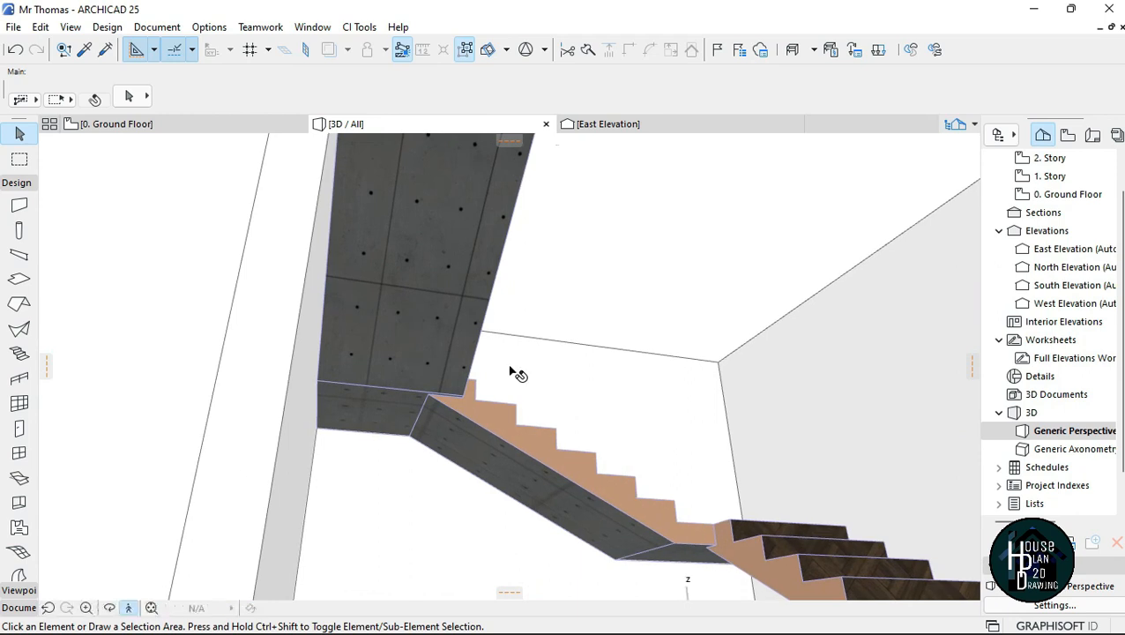
Step: Turn the stair's underside surface override back on with Paint - Titanium White and apply the change
left_click(446, 275)
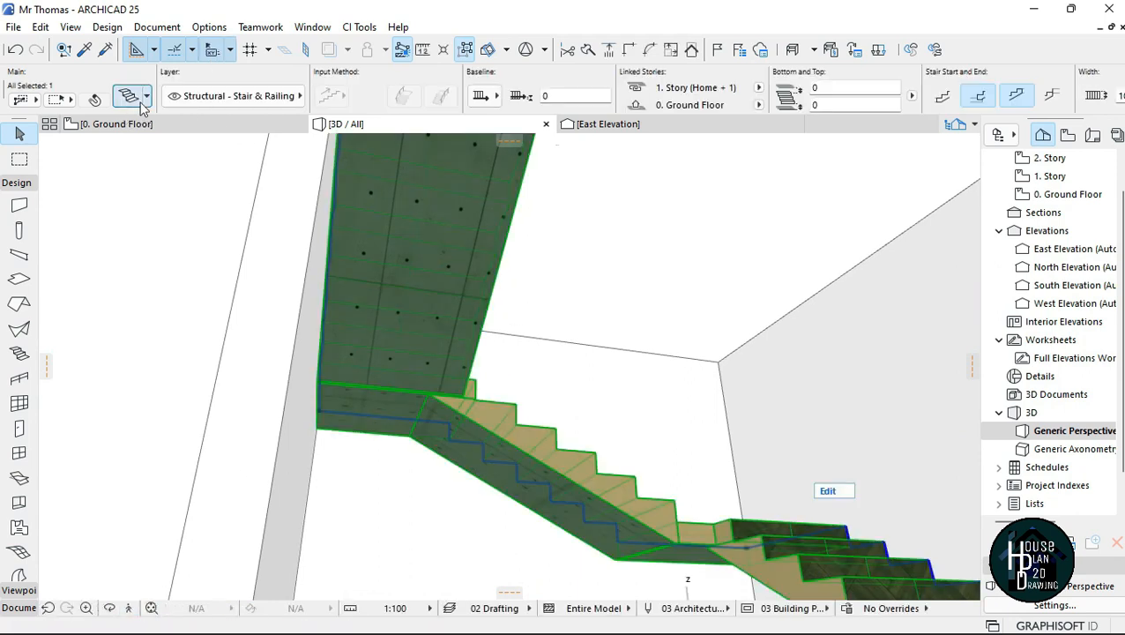
left_click(137, 98)
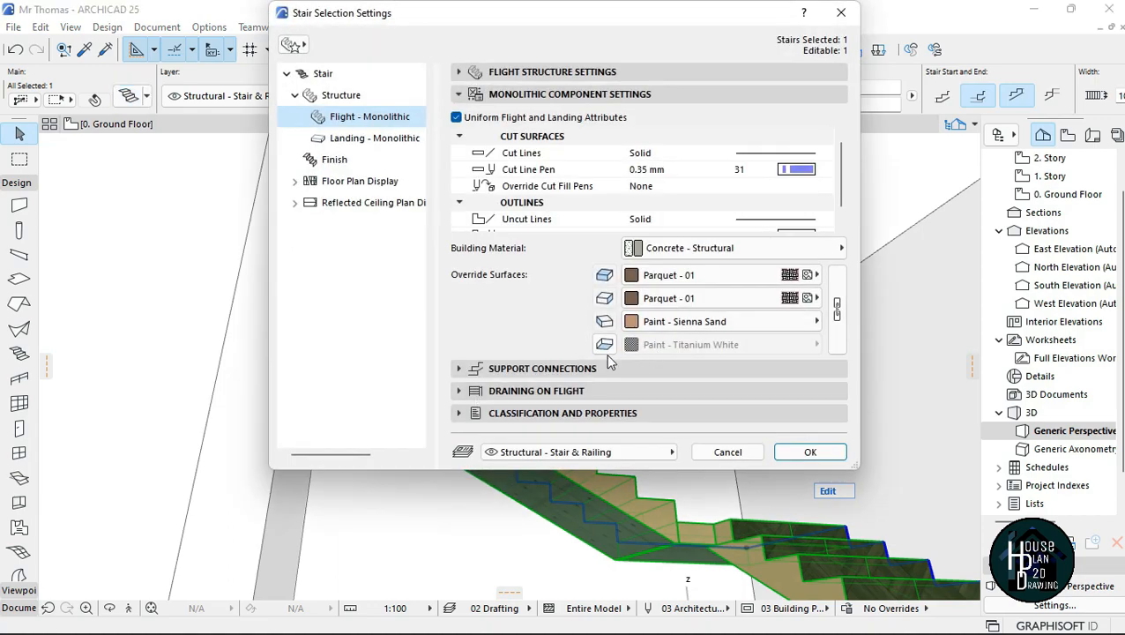
left_click(745, 345)
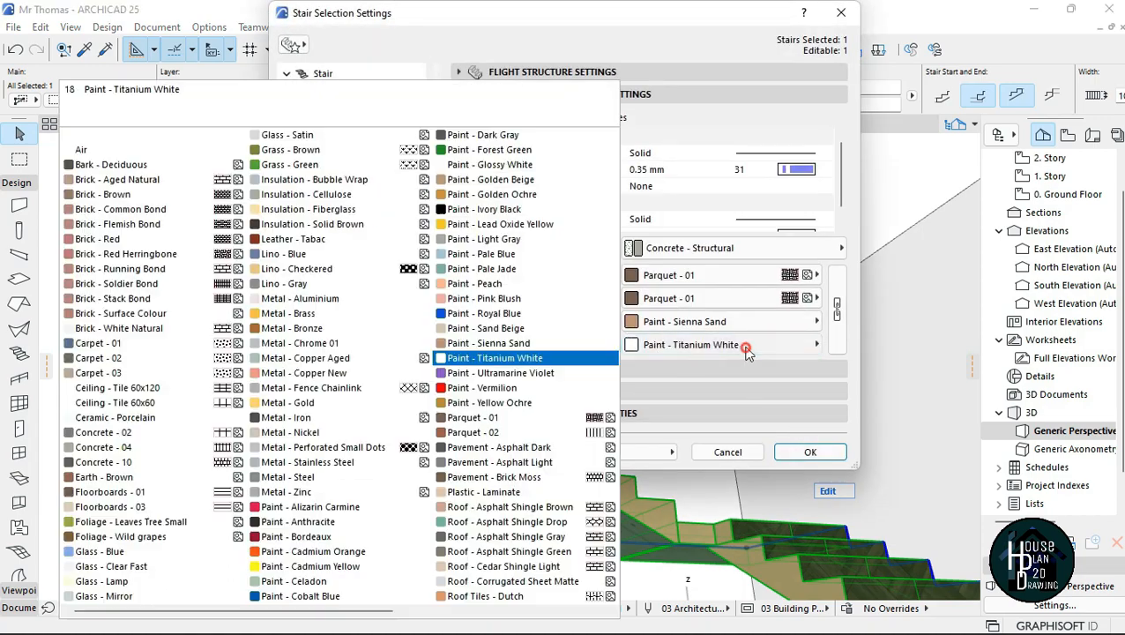
left_click(790, 485)
left_click(810, 452)
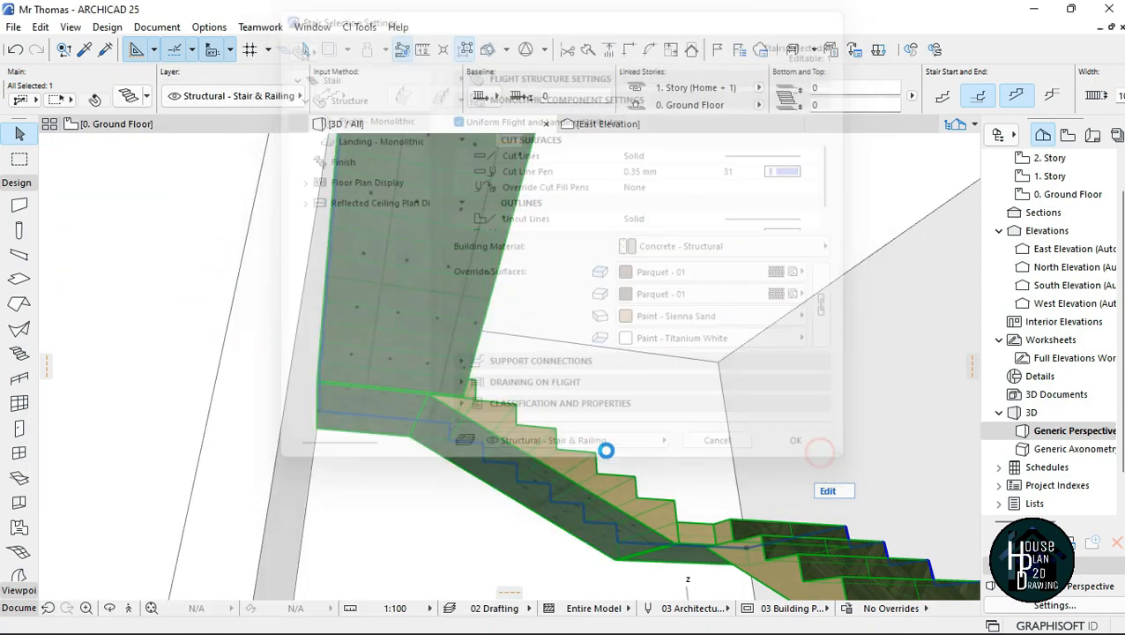
left_click(349, 508)
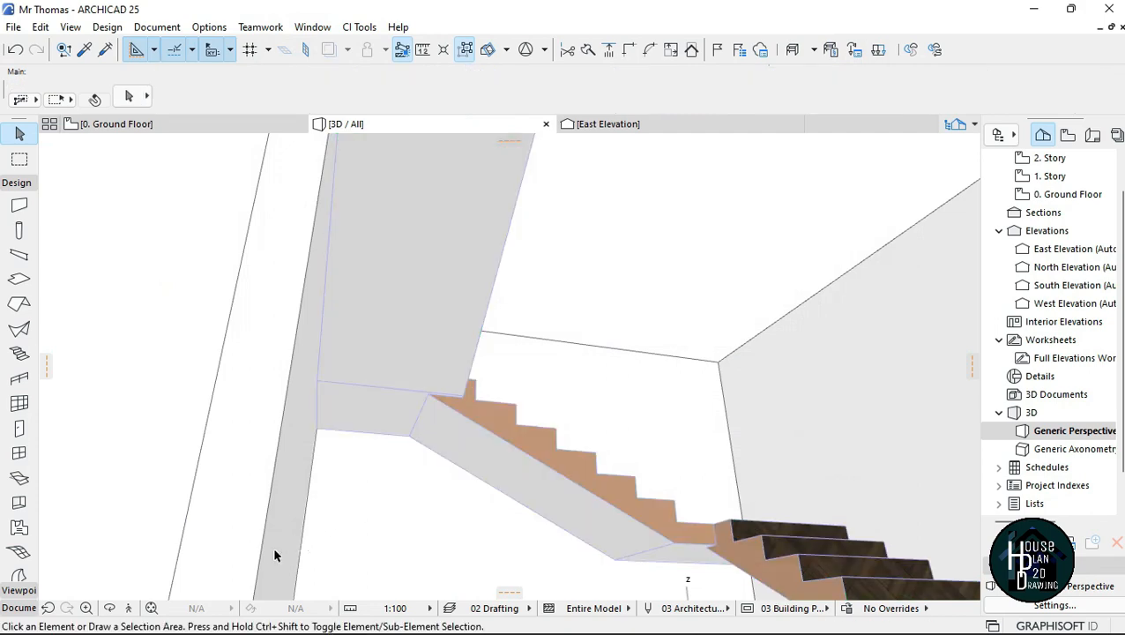
Step: Walk backwards in 3D to view the finished U-shaped stair together with the building and the other stairs
left_click(129, 608)
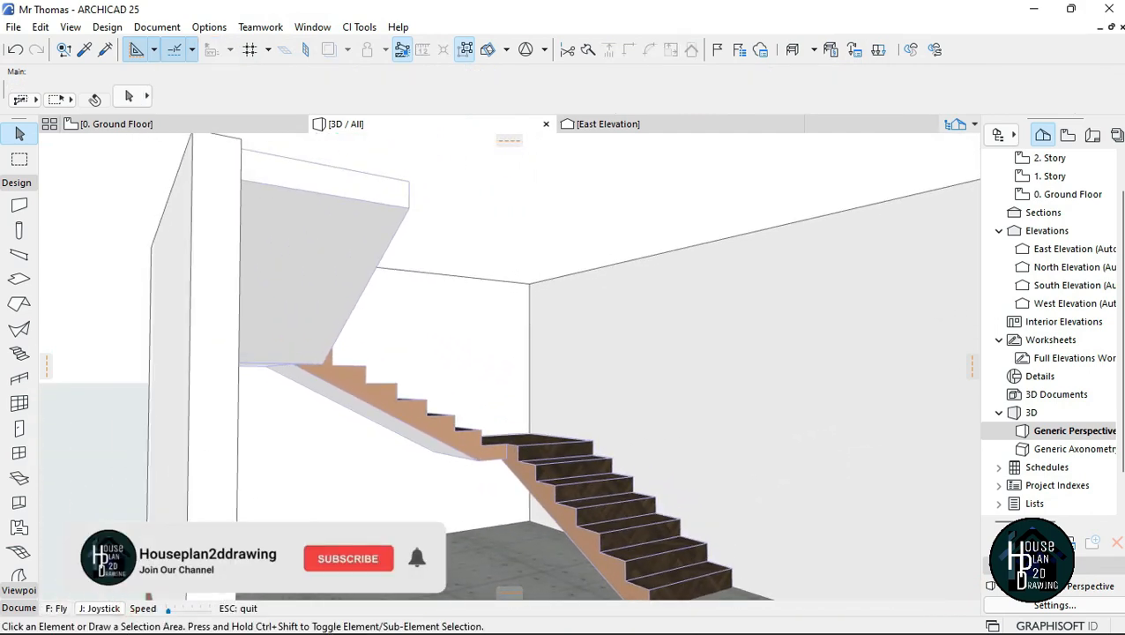
key("Down")
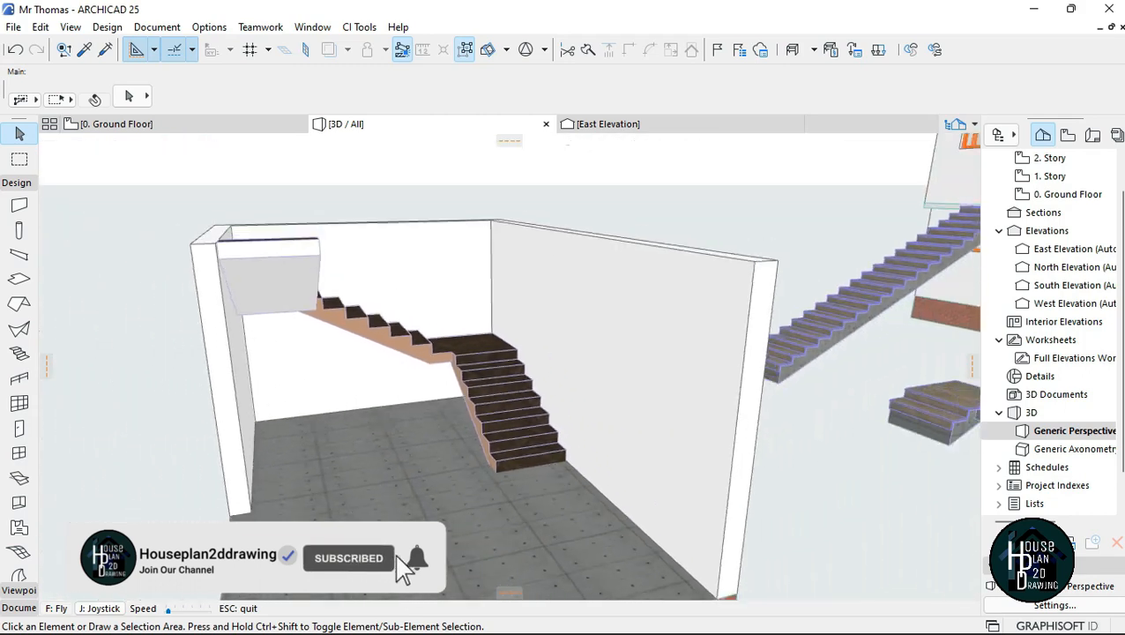
key("Down")
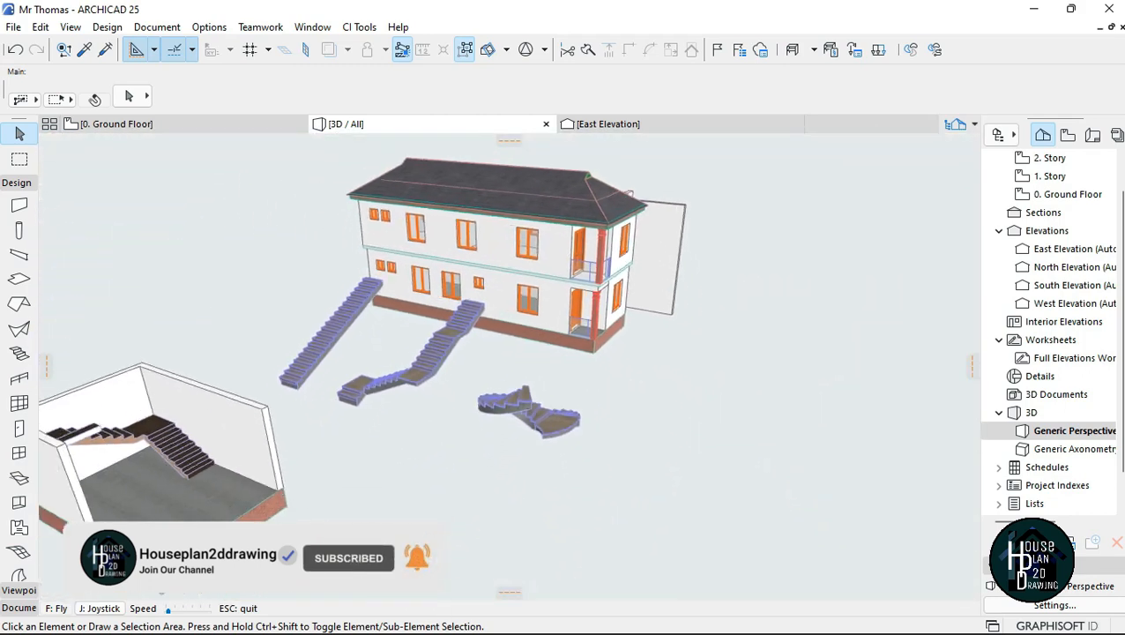
key("Escape")
Step: Examine the 2D stair drawn with lines in the Managers Office on the ground floor plan, checking its outline, treads and dimensions
left_click(185, 124)
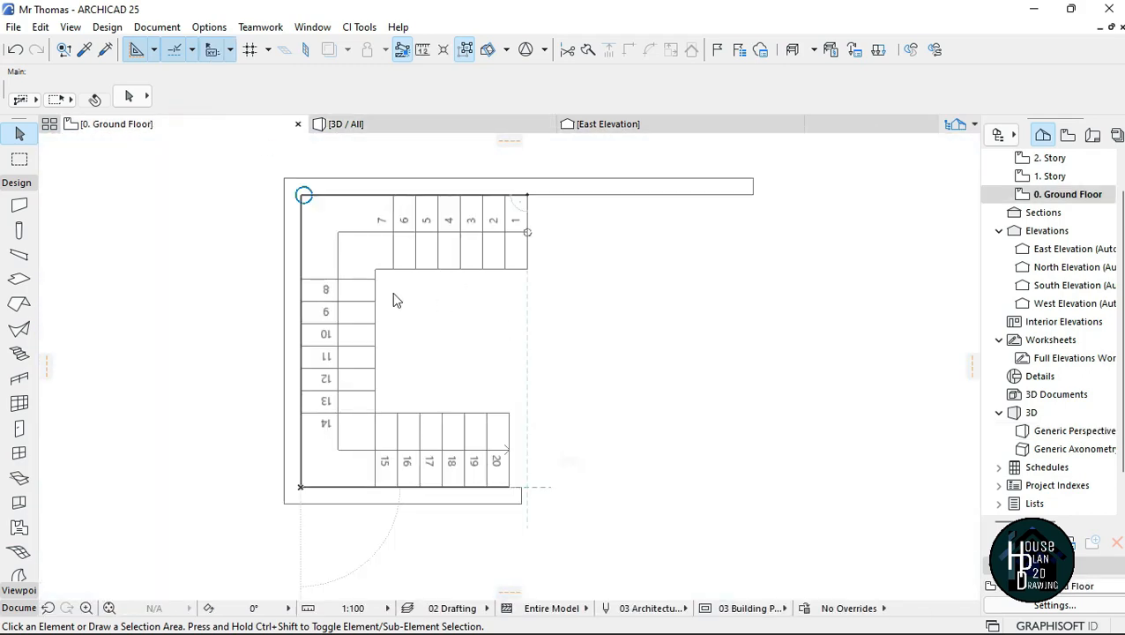
scroll(454, 328, "down", 10)
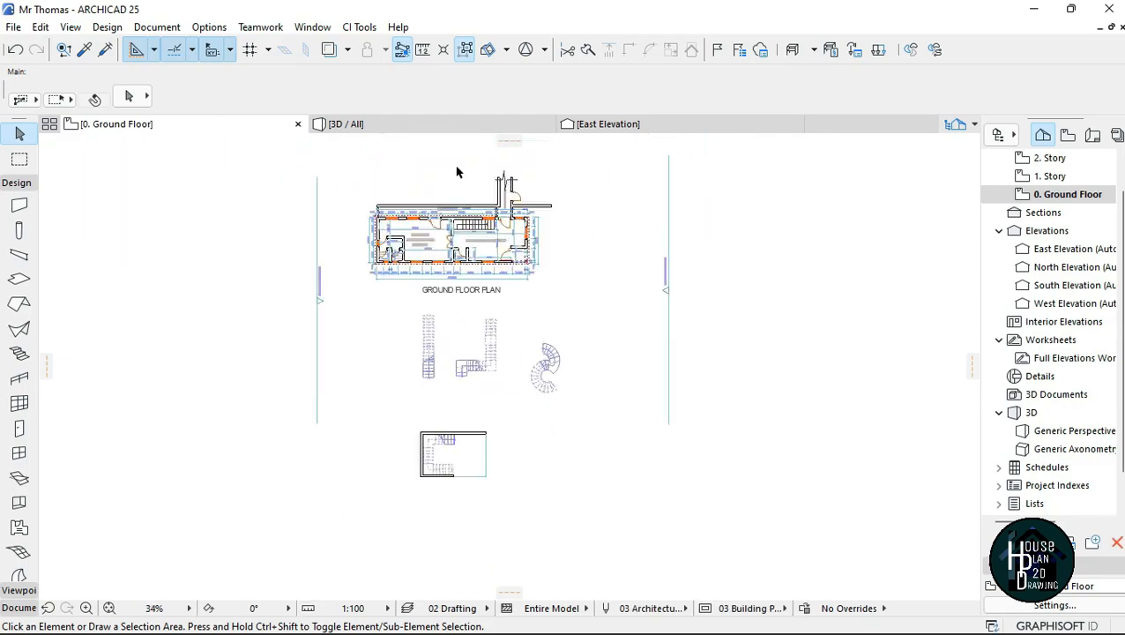
scroll(473, 221, "up", 10)
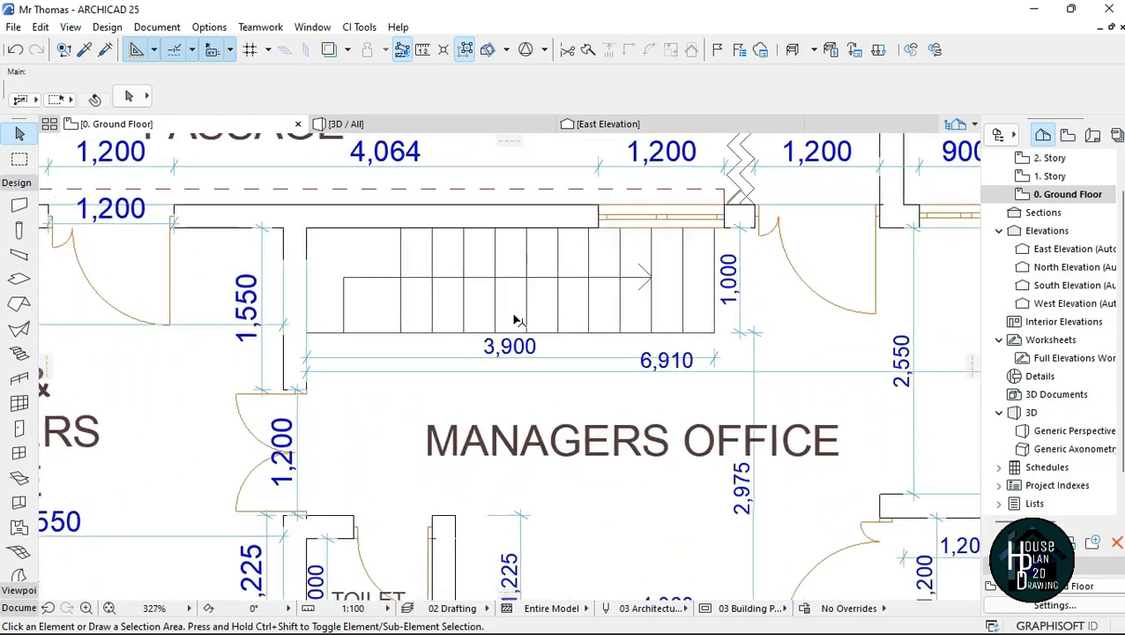
key("Escape")
left_click(520, 275)
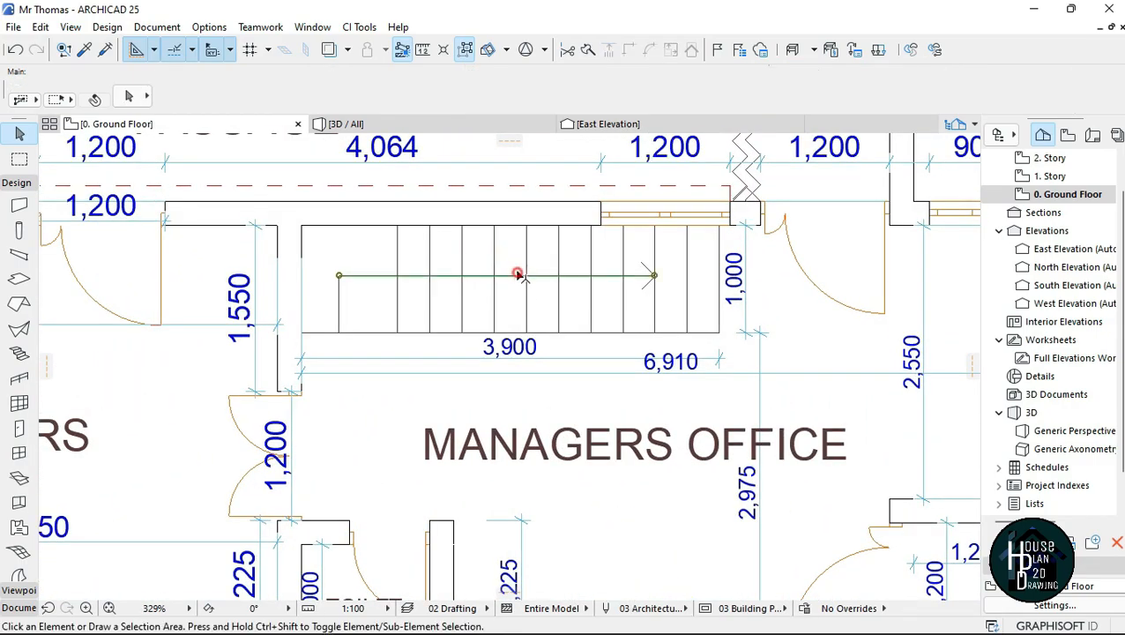
key("Escape")
left_click(398, 248)
key("Escape")
left_click(411, 333)
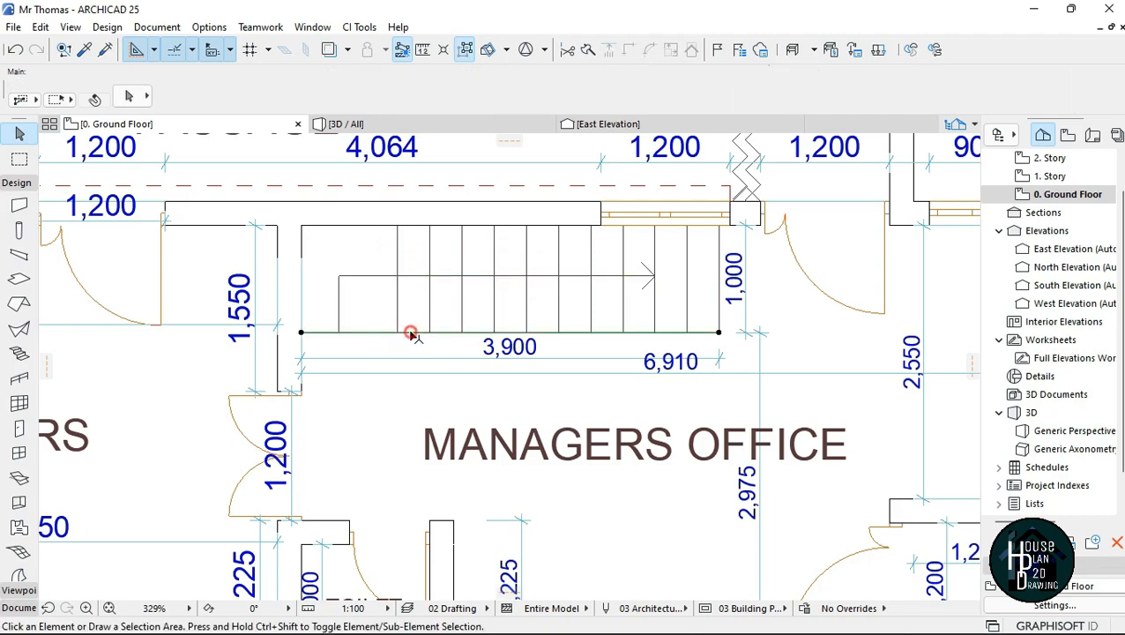
key("Escape")
scroll(536, 299, "down", 4)
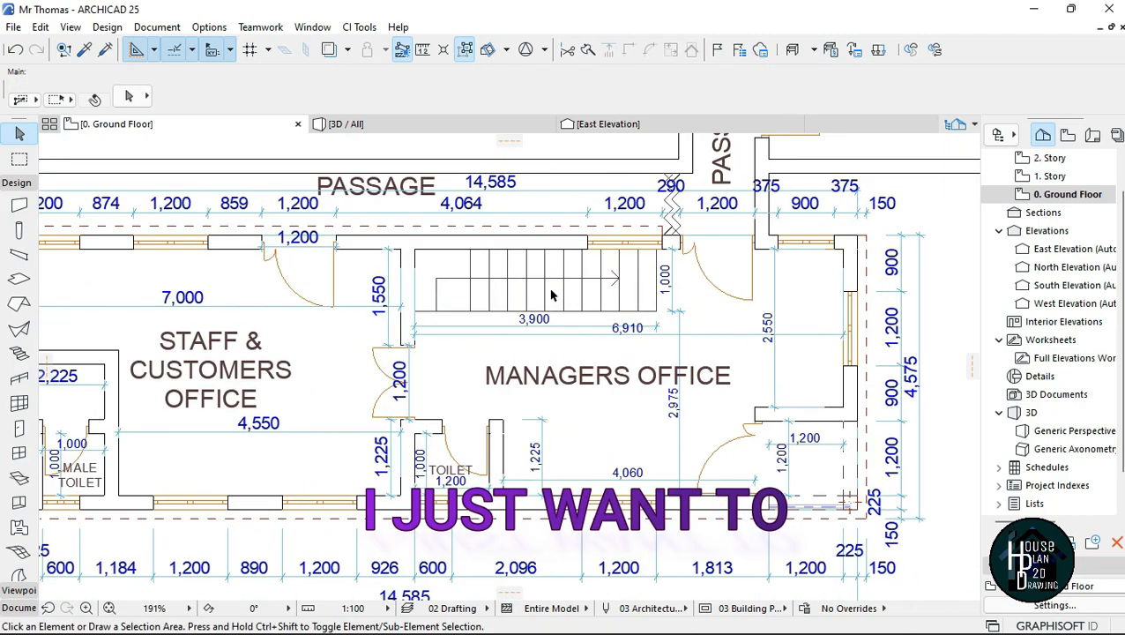
scroll(492, 294, "down", 2)
scroll(585, 264, "up", 4)
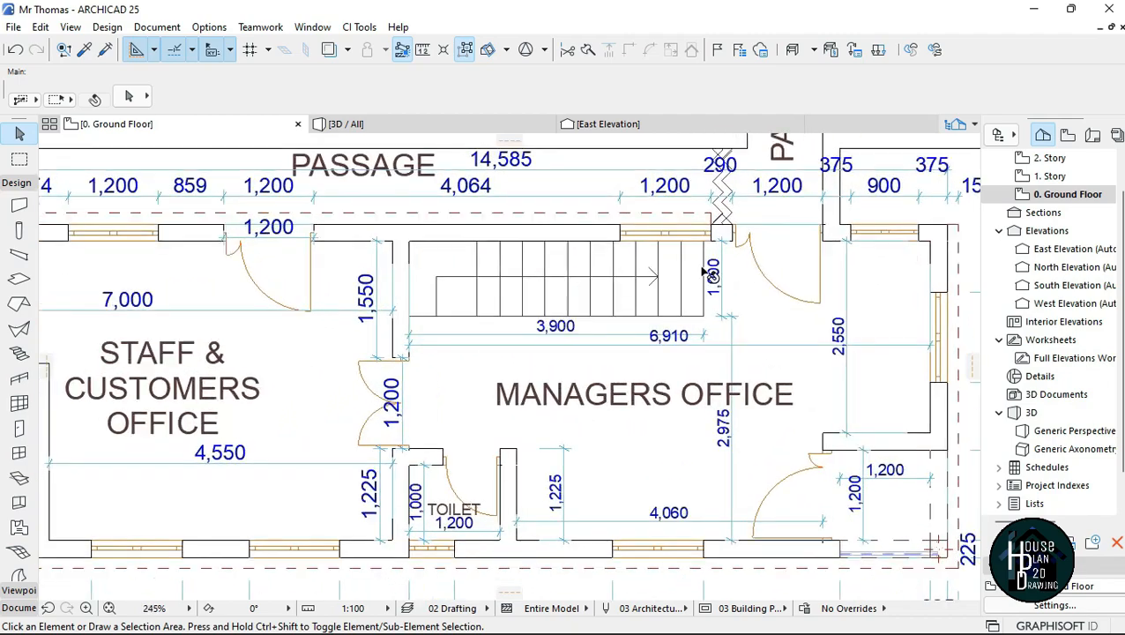
scroll(528, 265, "up", 3)
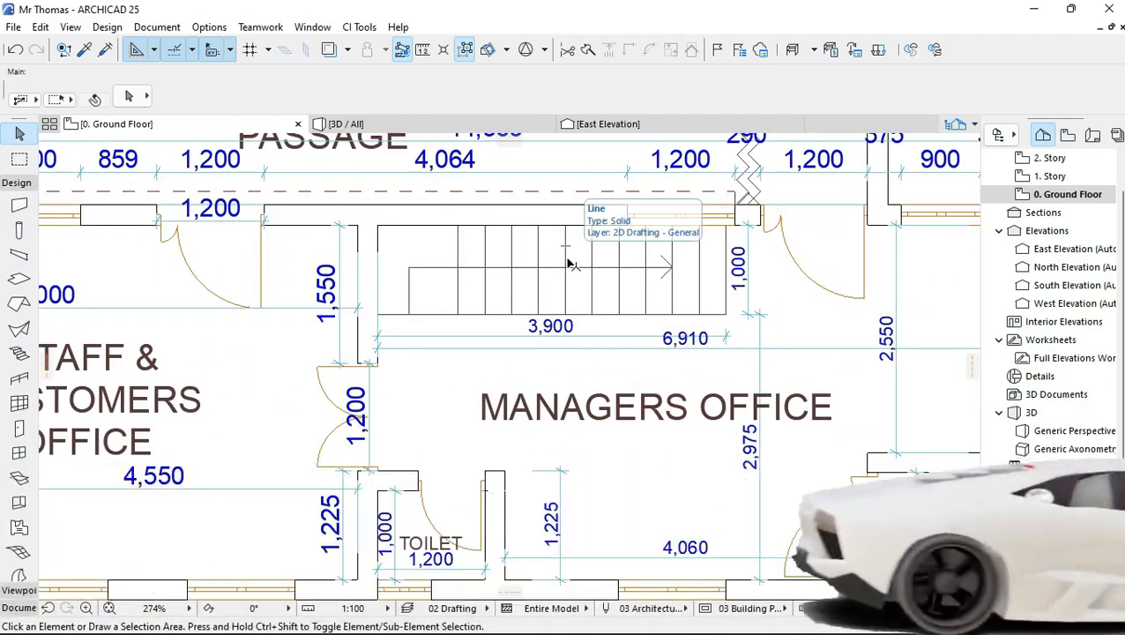
scroll(597, 276, "down", 4)
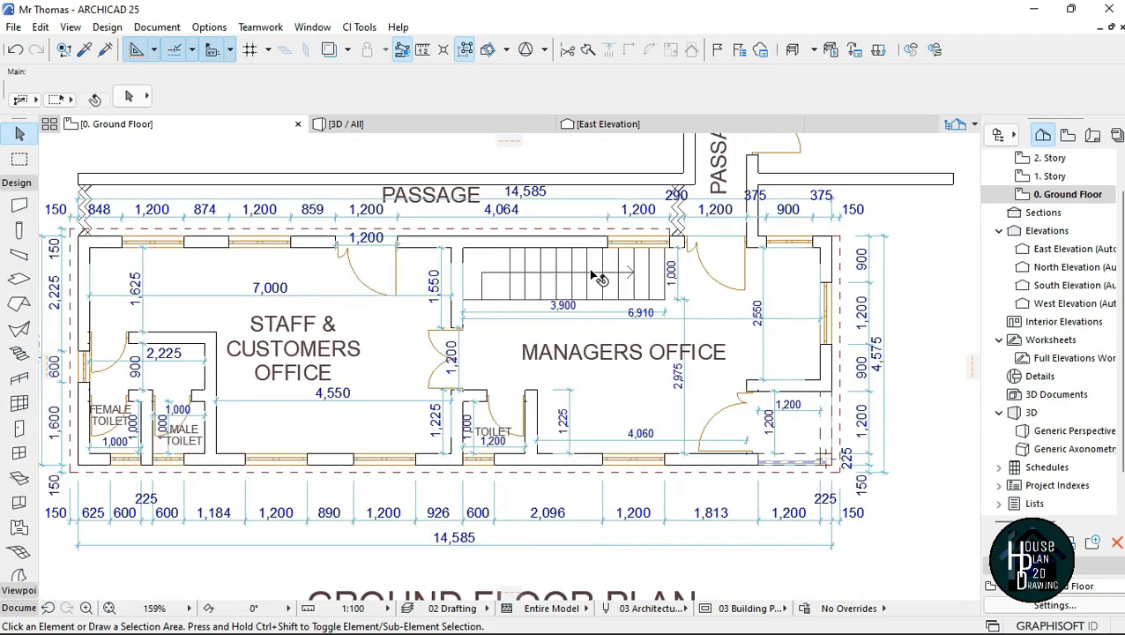
Step: Compare the ground floor stair with its upper part in the Conference Room on 1. Story, and return to 0. Ground Floor
scroll(597, 277, "up", 4)
key("ctrl+Up")
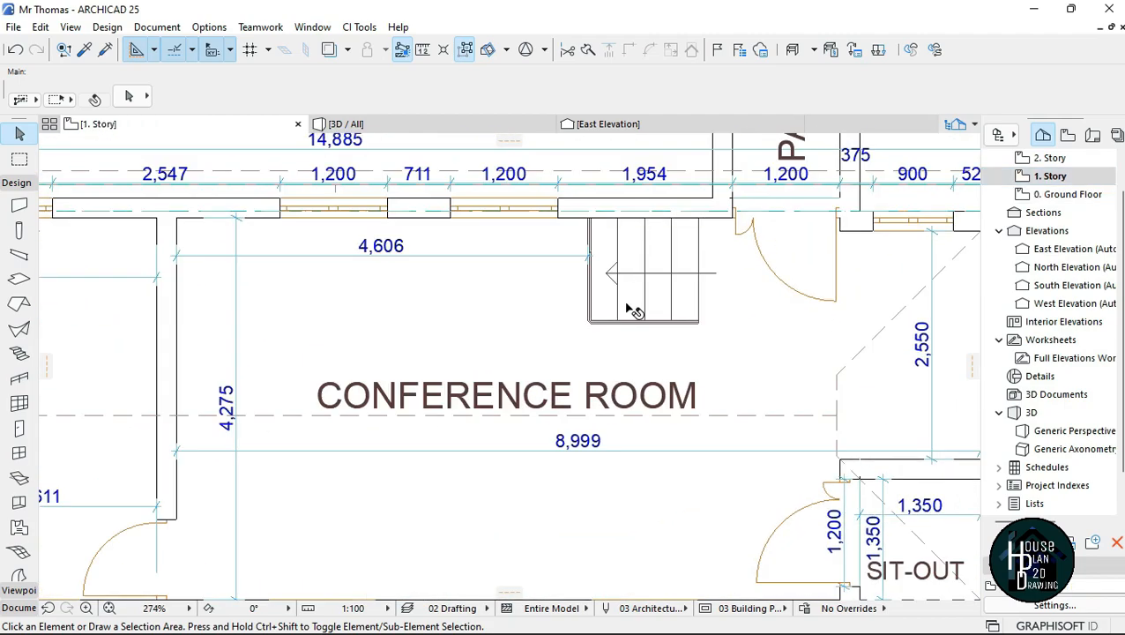
scroll(667, 284, "down", 3)
scroll(573, 273, "up", 3)
key("ctrl+Down")
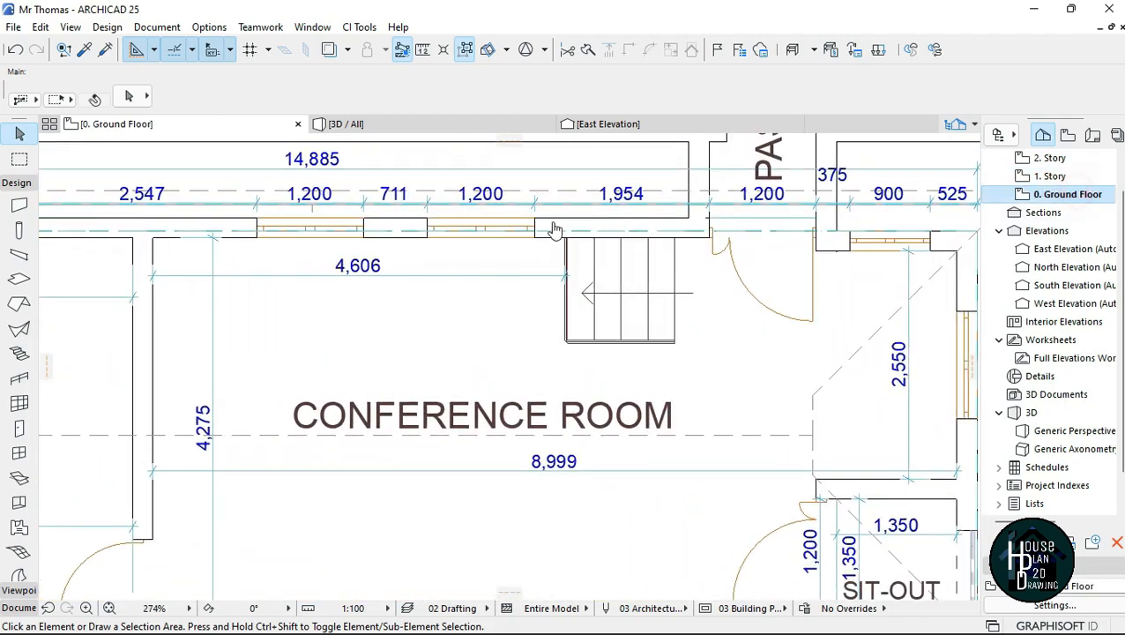
Step: Inspect the start, end and surroundings of the 2D stair in the Managers Office for placing a modelled stair
scroll(564, 264, "down", 2)
scroll(494, 299, "up", 4)
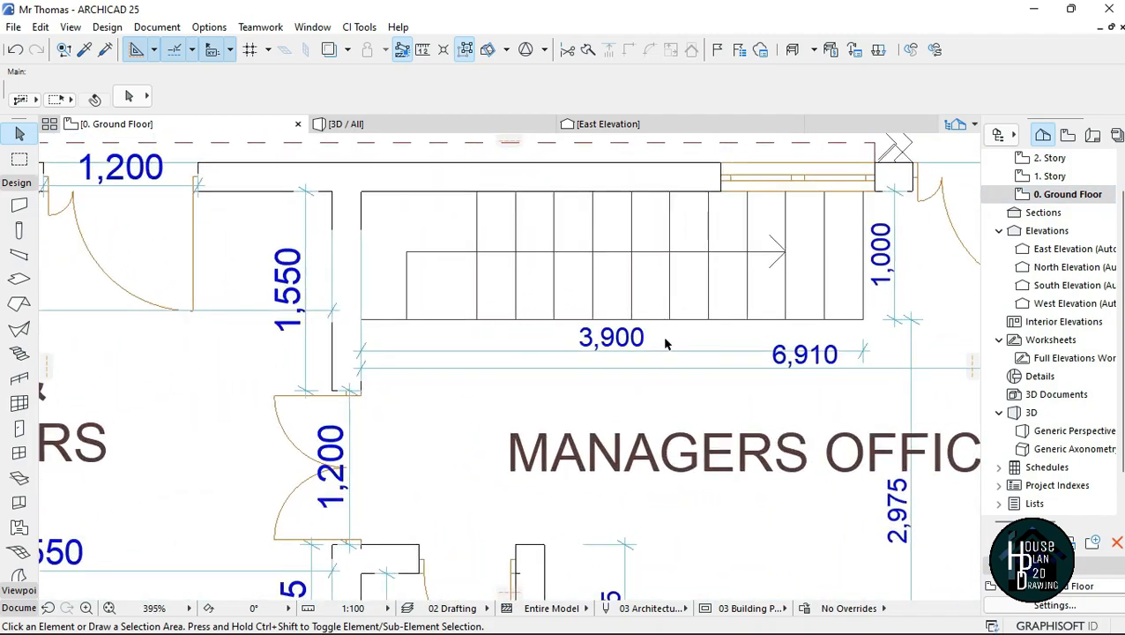
scroll(476, 293, "down", 1)
scroll(418, 345, "up", 3)
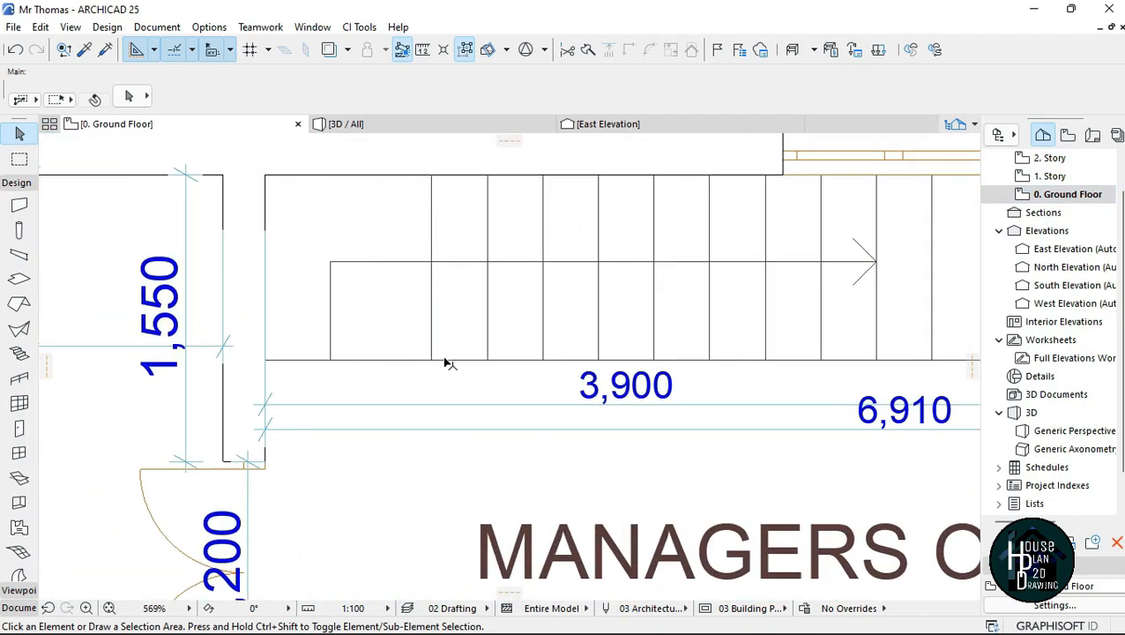
scroll(438, 195, "down", 4)
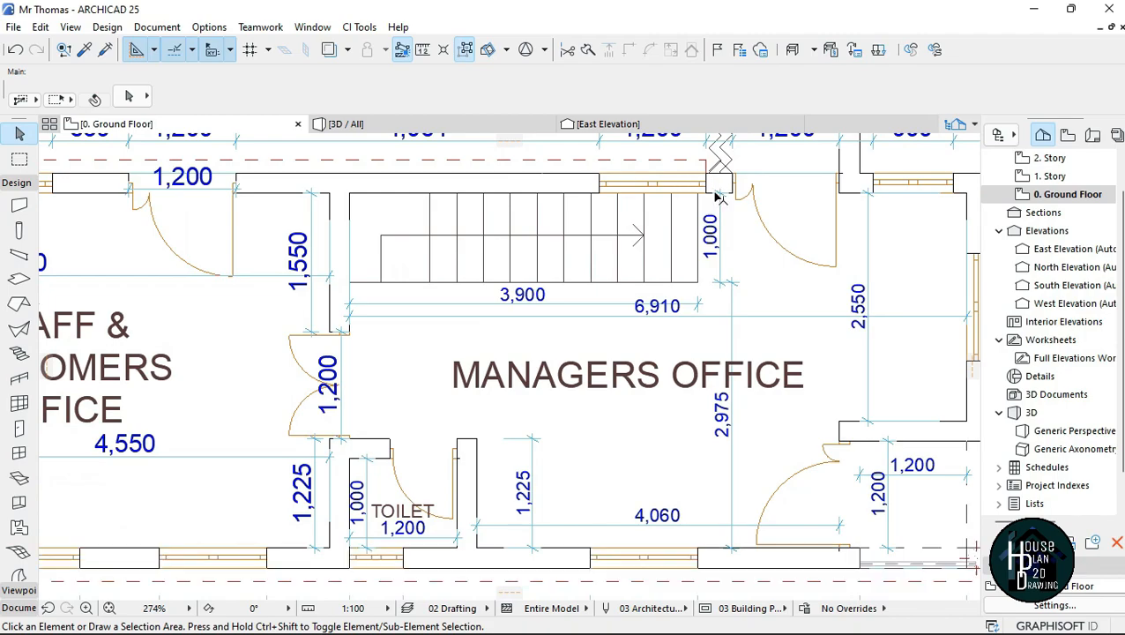
scroll(394, 276, "up", 1)
scroll(396, 282, "down", 2)
scroll(454, 286, "up", 2)
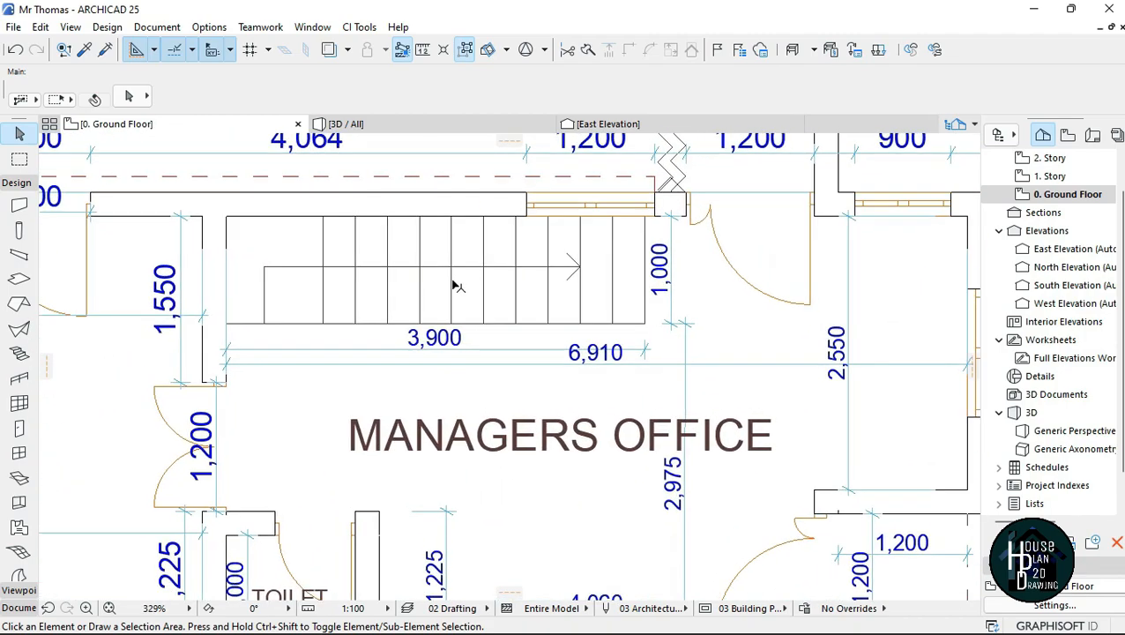
scroll(389, 254, "down", 2)
scroll(356, 254, "up", 1)
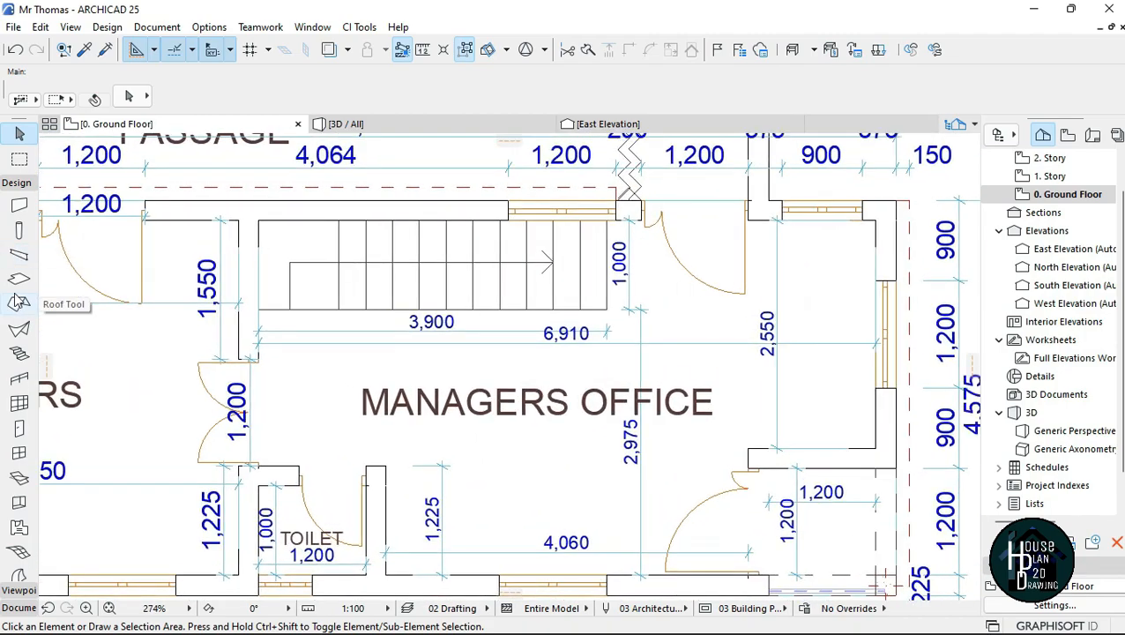
Step: Open the default settings of a new stair, keep its top link on 1. Story (Home + 1) and set the width to 1000
left_click(20, 353)
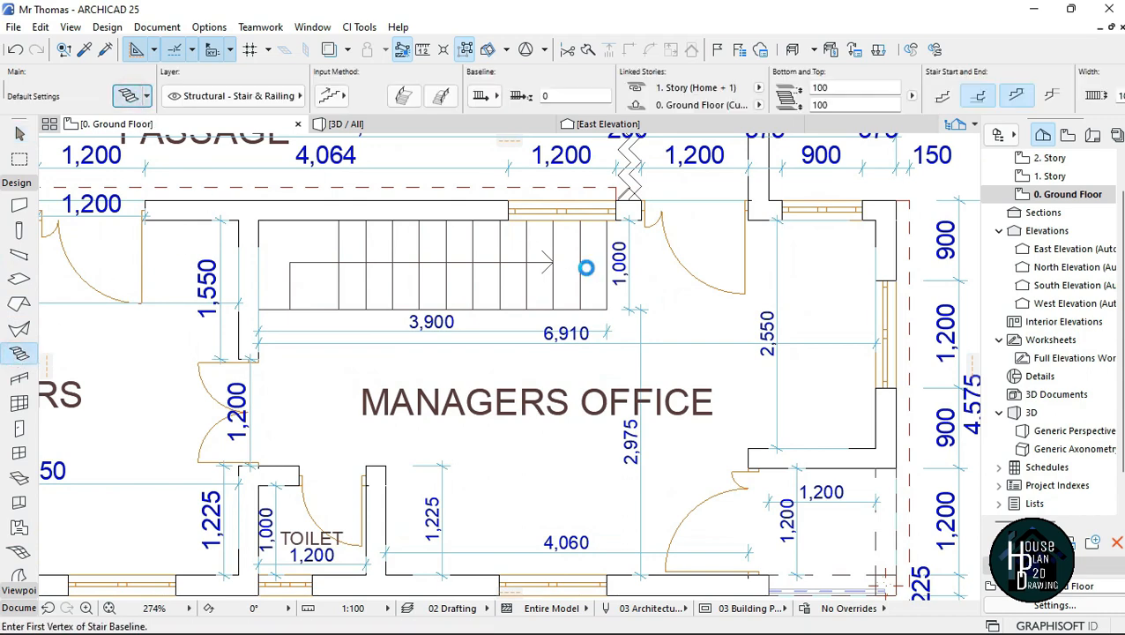
key("ctrl+t")
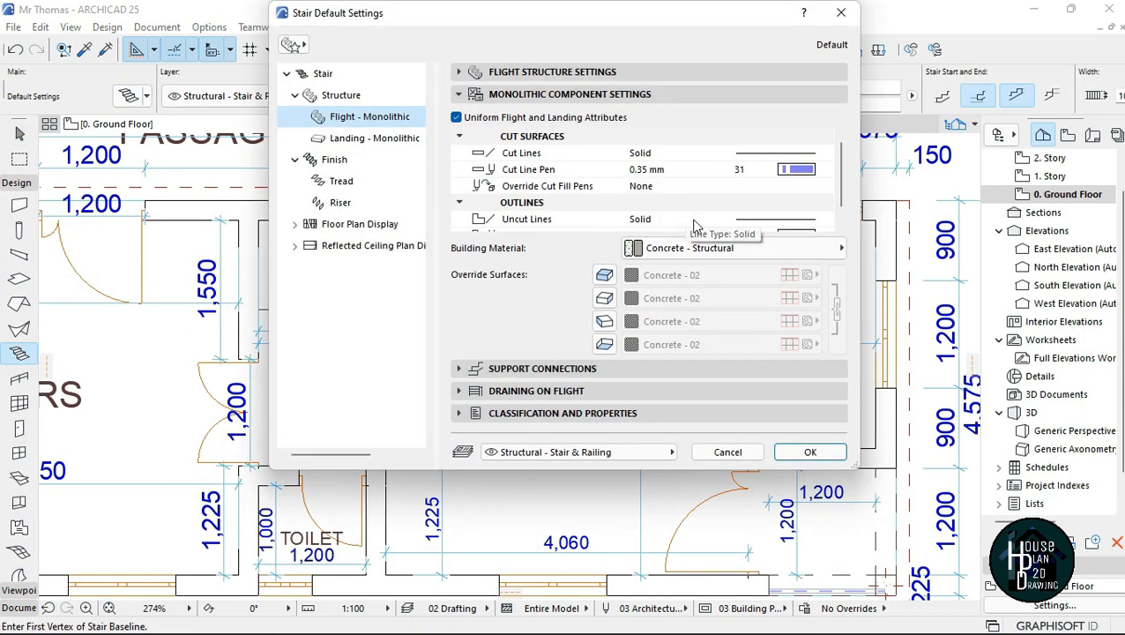
left_click(353, 78)
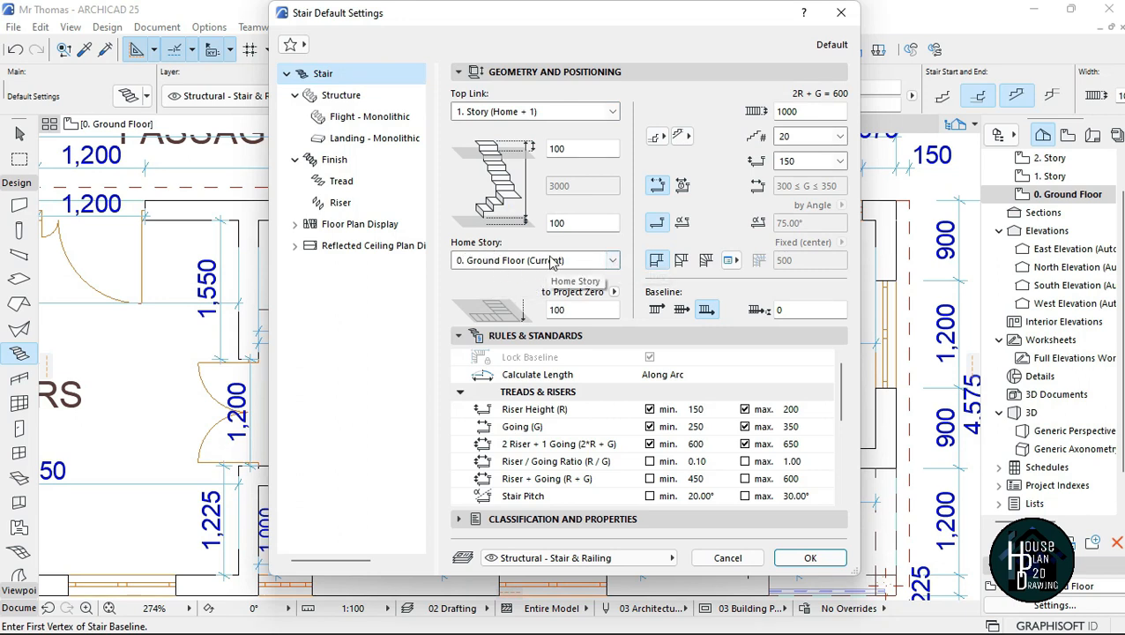
left_click(611, 117)
left_click(614, 119)
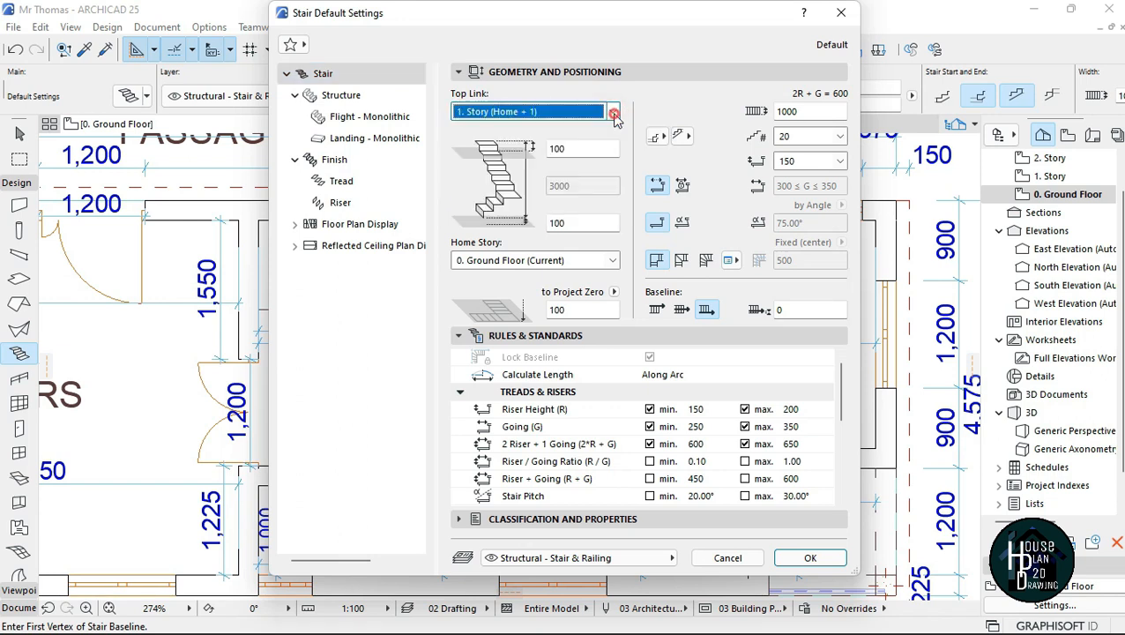
left_click(815, 111)
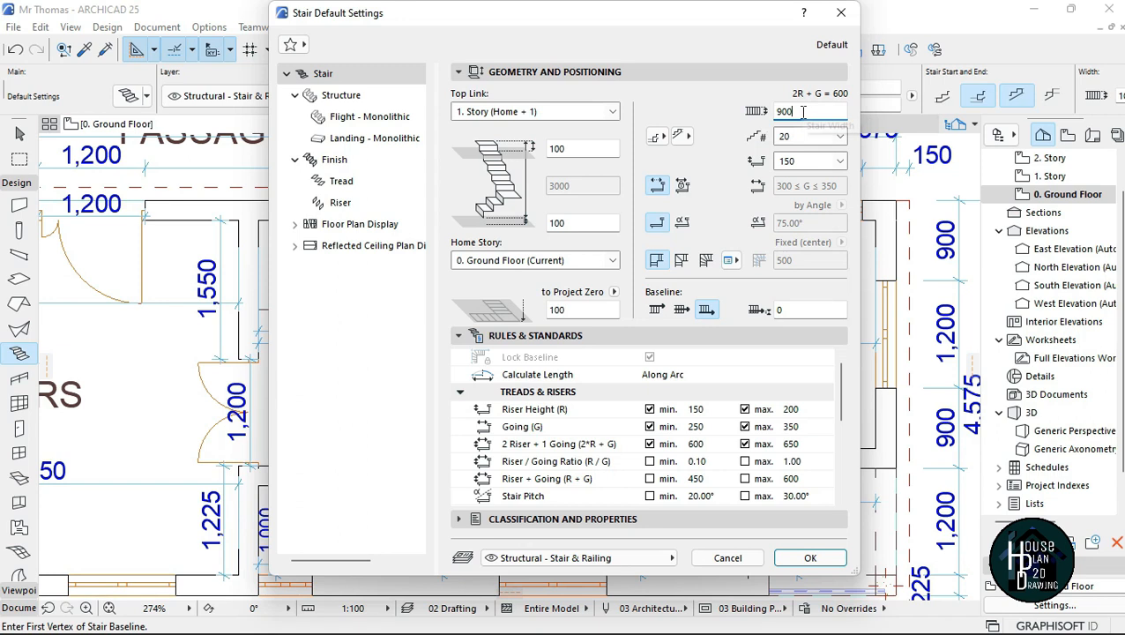
left_click_drag(799, 110, 779, 111)
Step: Try 15 risers with a riser height of 200 in the stair's default geometry
left_click(839, 139)
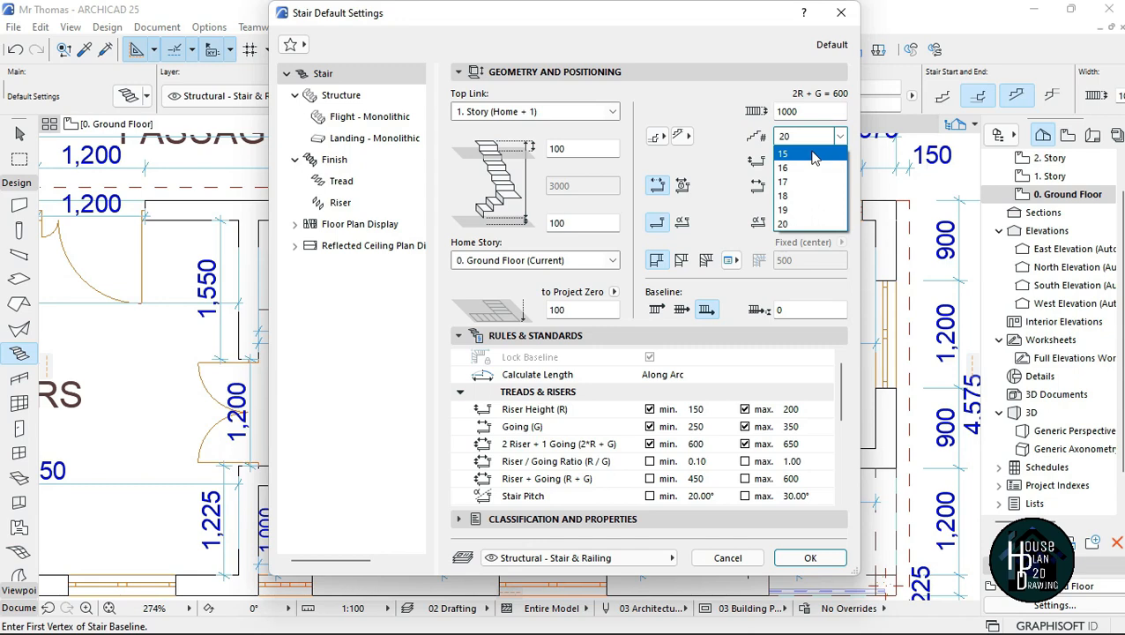
left_click(838, 137)
left_click(839, 137)
left_click(805, 156)
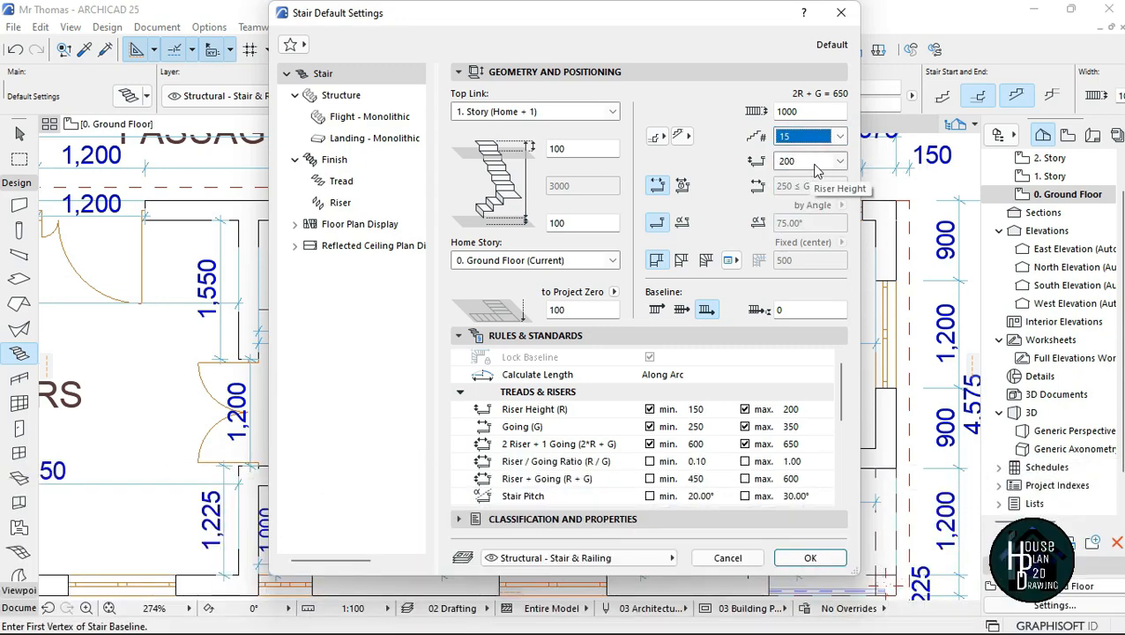
left_click(841, 163)
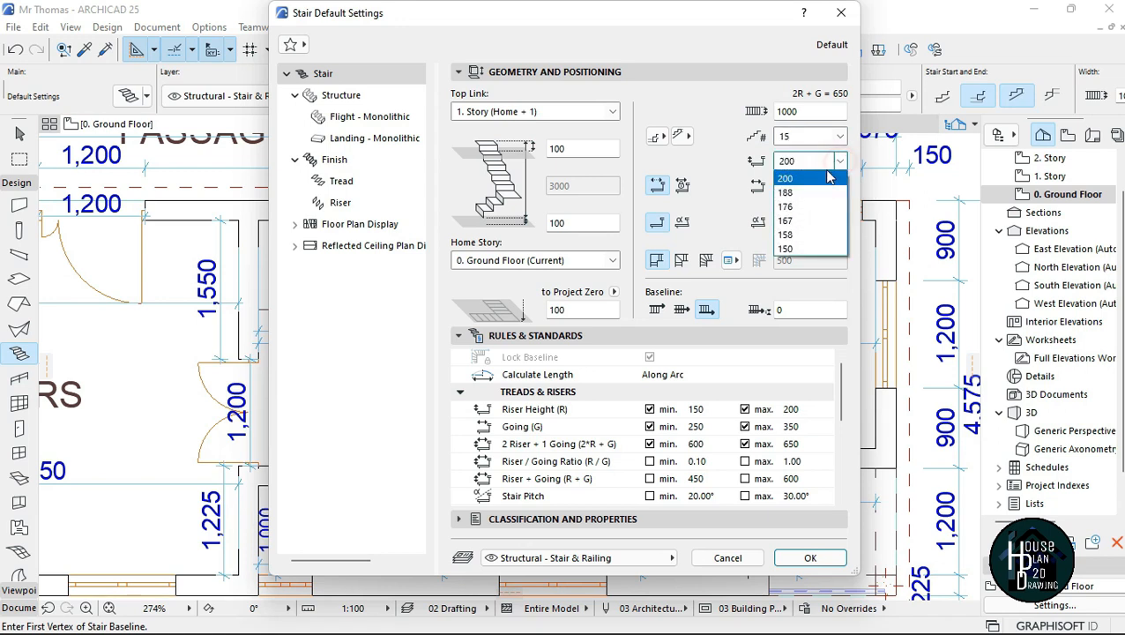
left_click(806, 177)
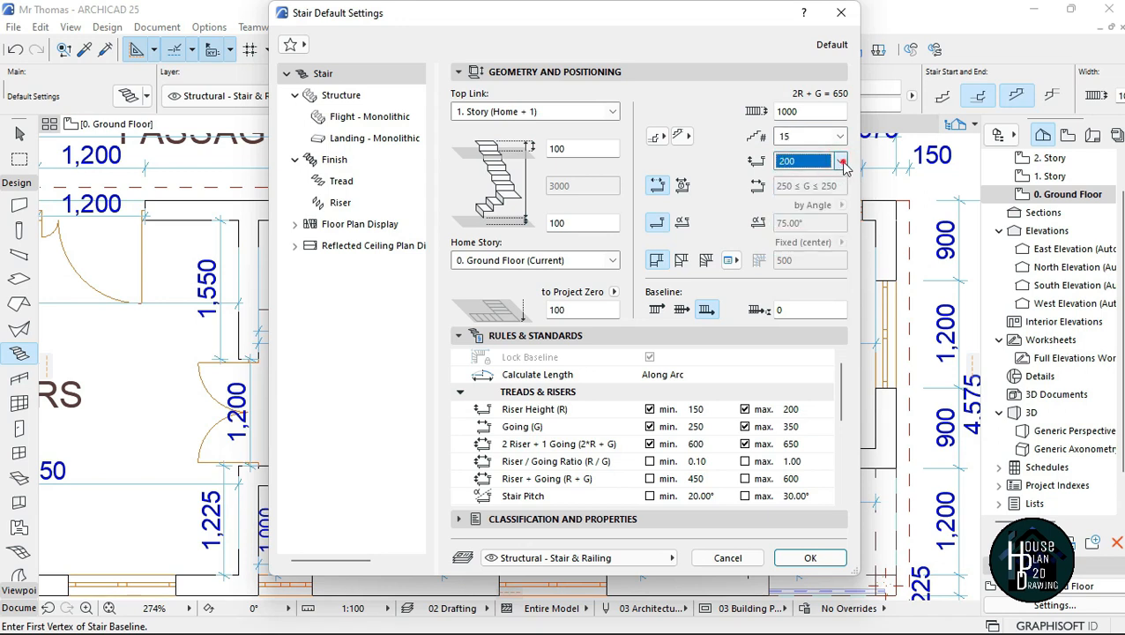
Step: Set the stair's default riser height to 150 and its number of risers to 20
left_click(841, 162)
left_click(822, 167)
left_click(811, 161)
left_click(812, 161)
left_click(813, 161)
left_click(814, 160)
left_click(840, 161)
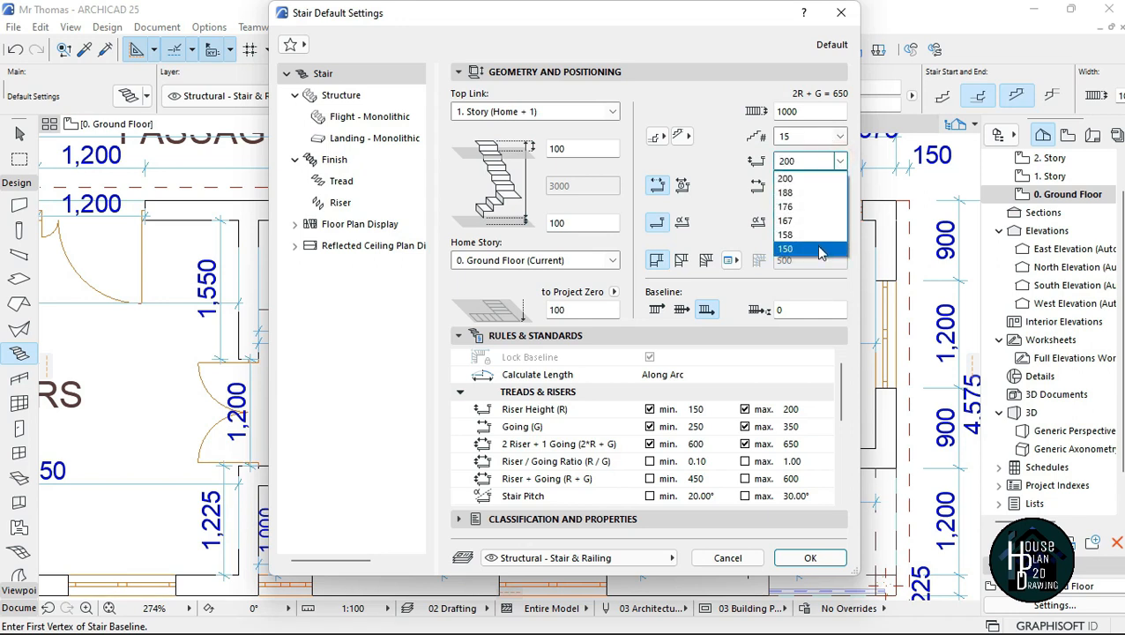
left_click(806, 248)
left_click(842, 162)
left_click(803, 250)
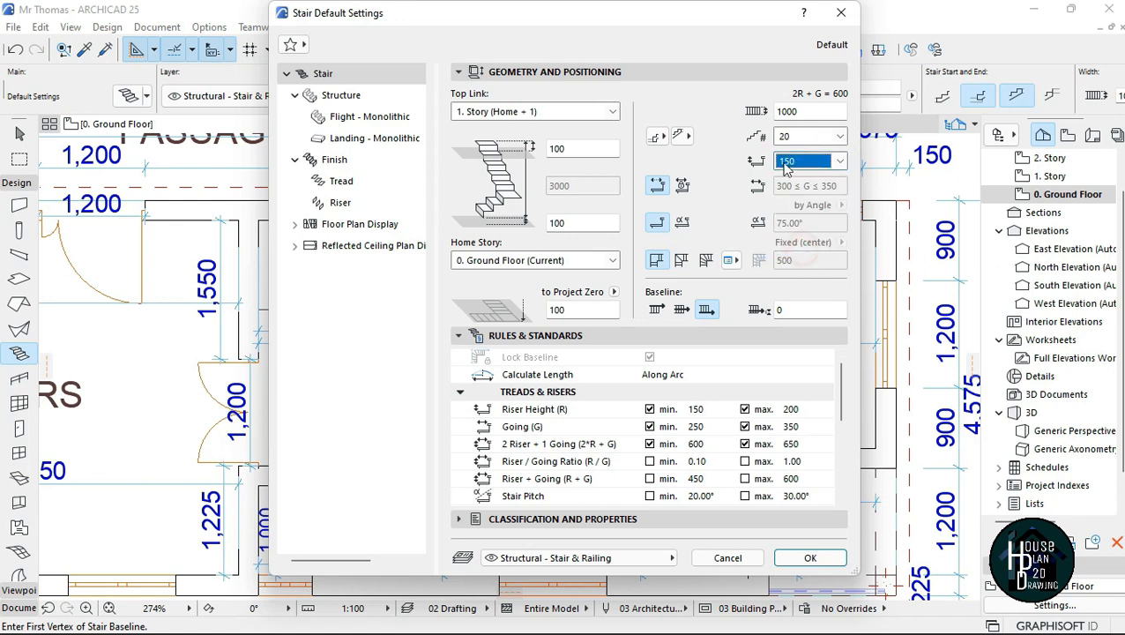
left_click(839, 138)
left_click(809, 133)
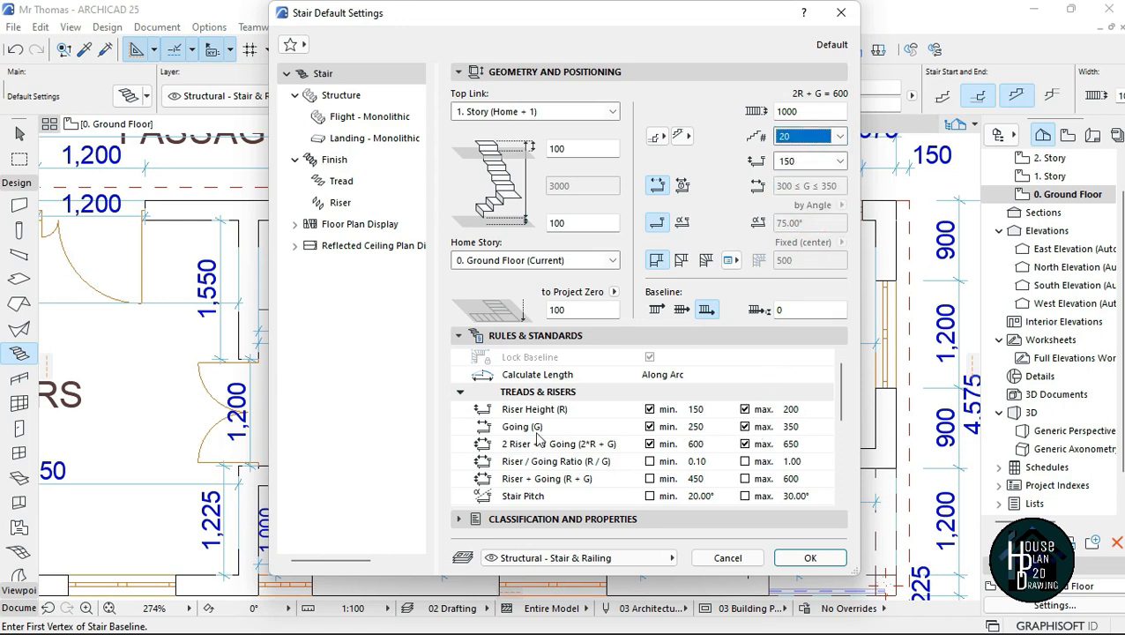
Step: Set the maximum riser height in the stair rules to 180 and accept the default settings
left_click(790, 427)
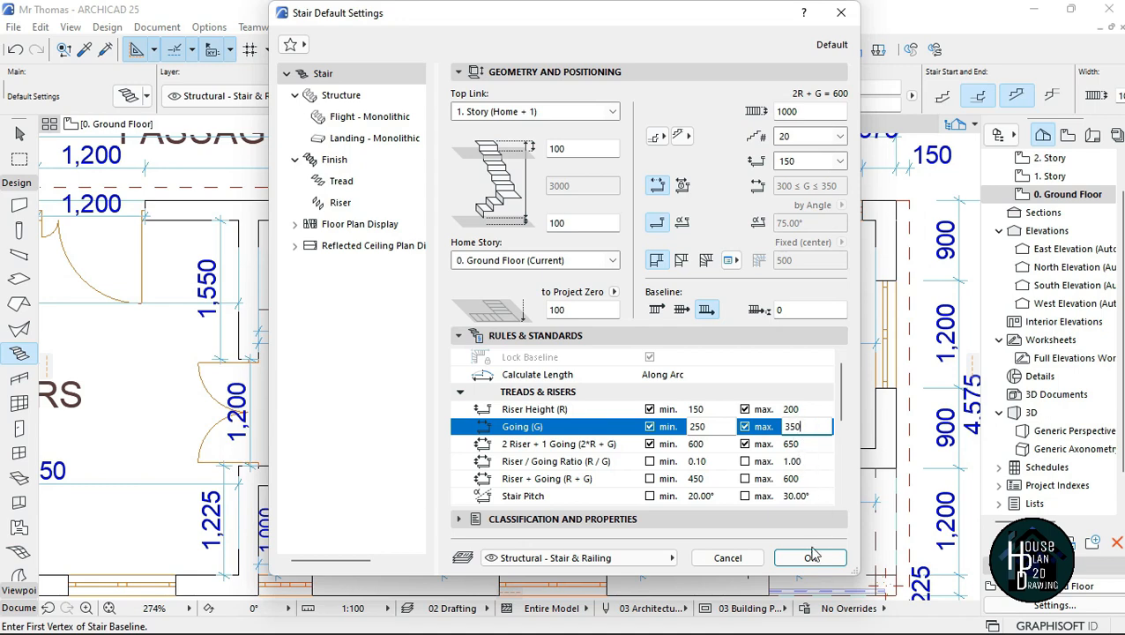
left_click(804, 409)
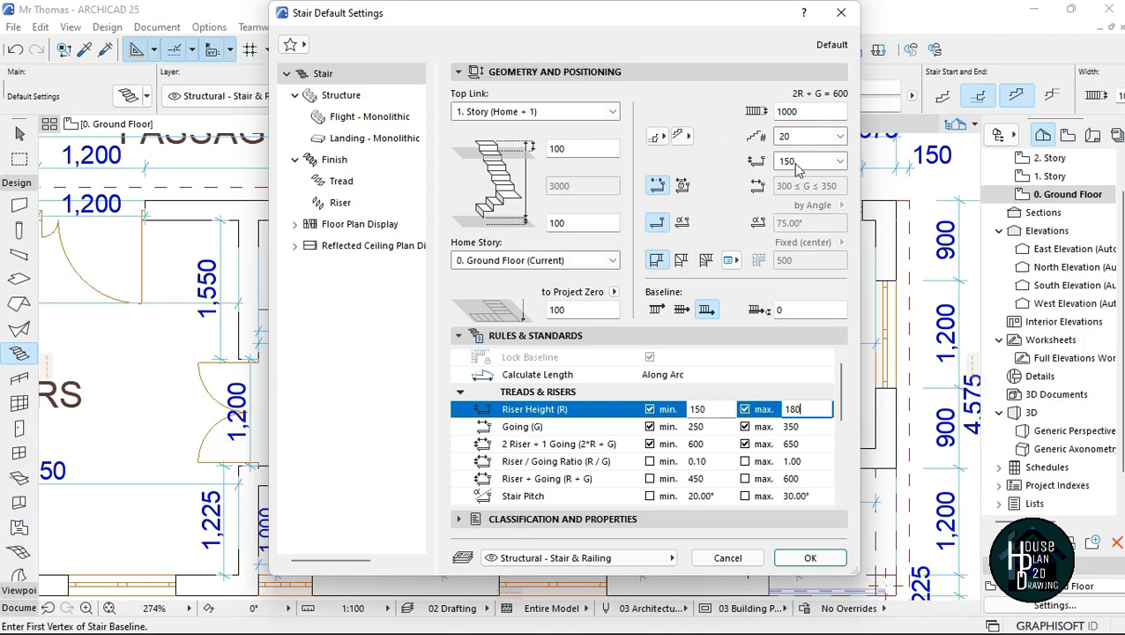
left_click(812, 559)
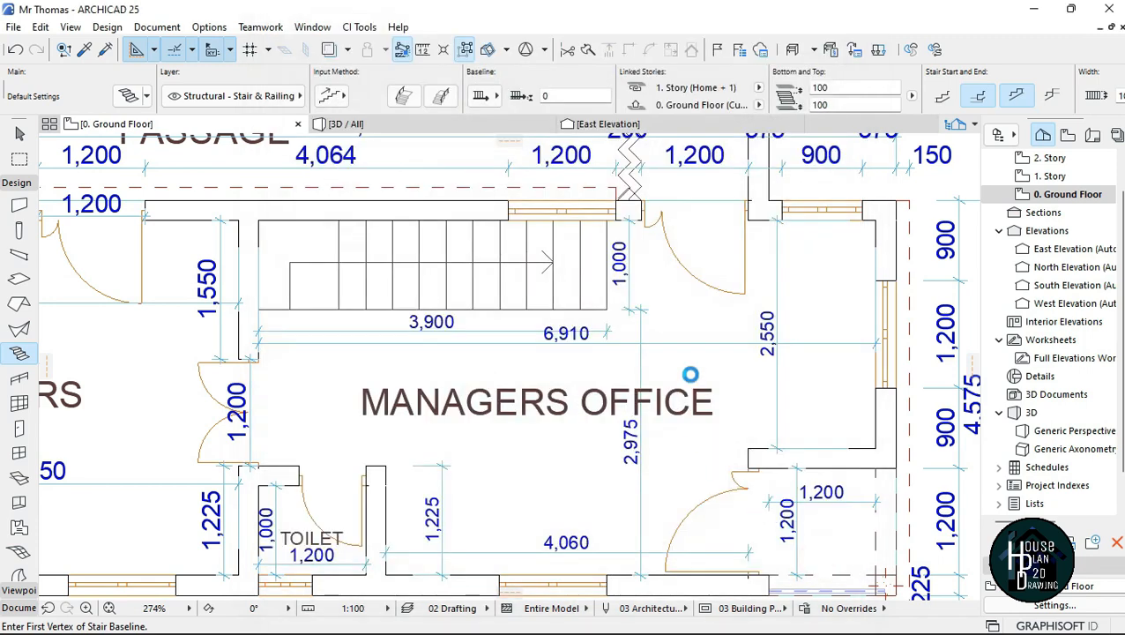
scroll(255, 265, "up", 5)
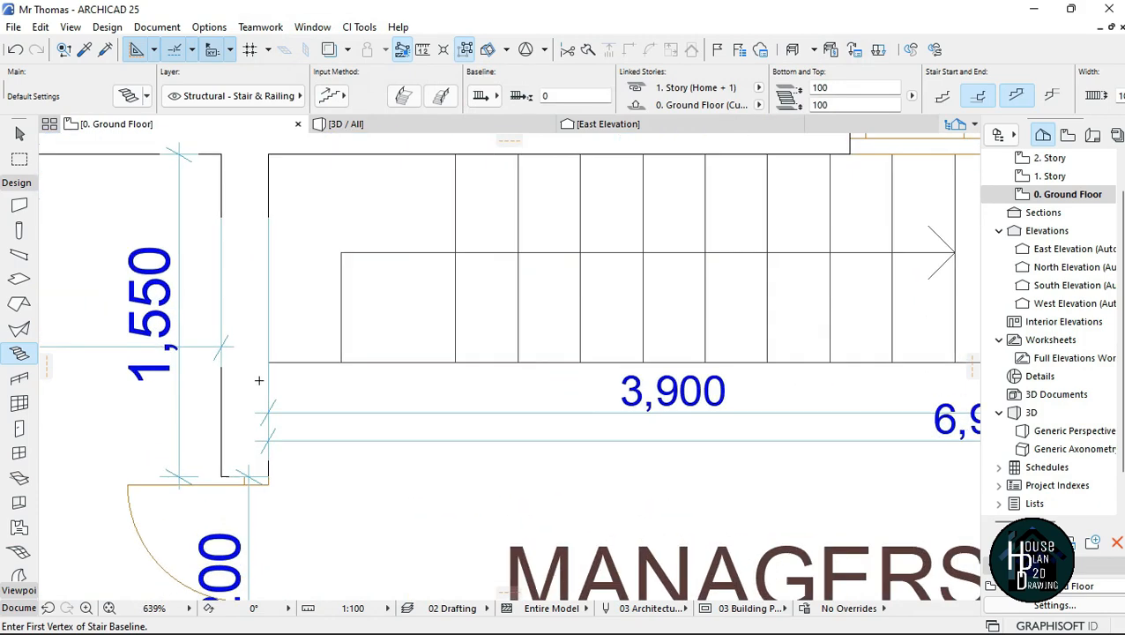
left_click(269, 417)
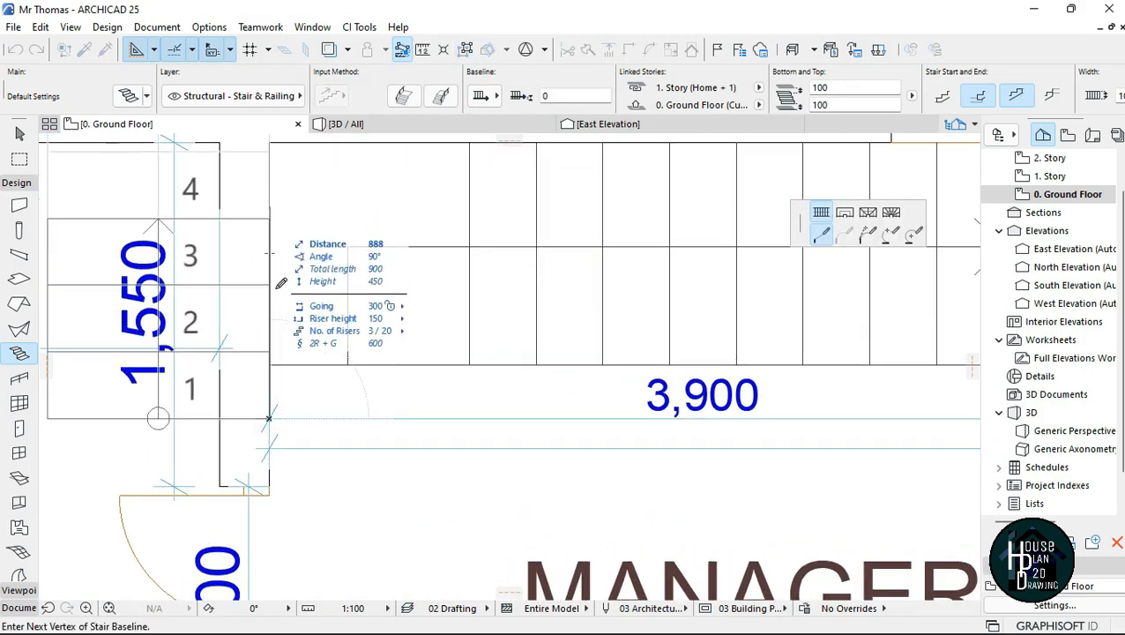
key("Escape")
Step: Begin the stair at the wall end beside the double door, set its baseline to the left side and place the turn at the office's inner corner
left_click(269, 487)
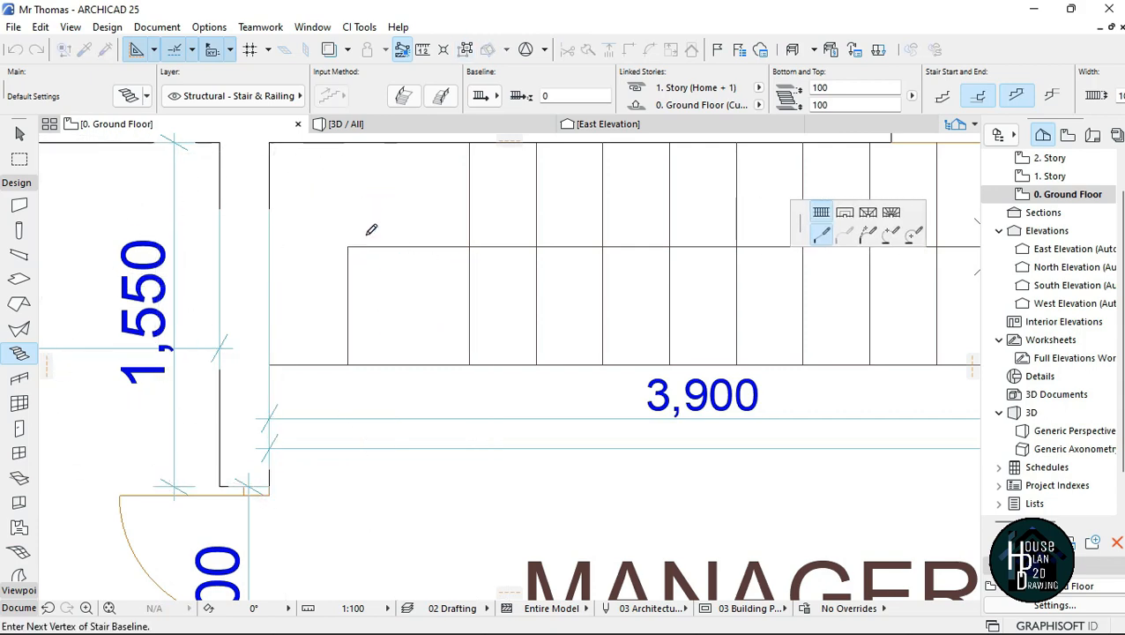
scroll(366, 265, "down", 3)
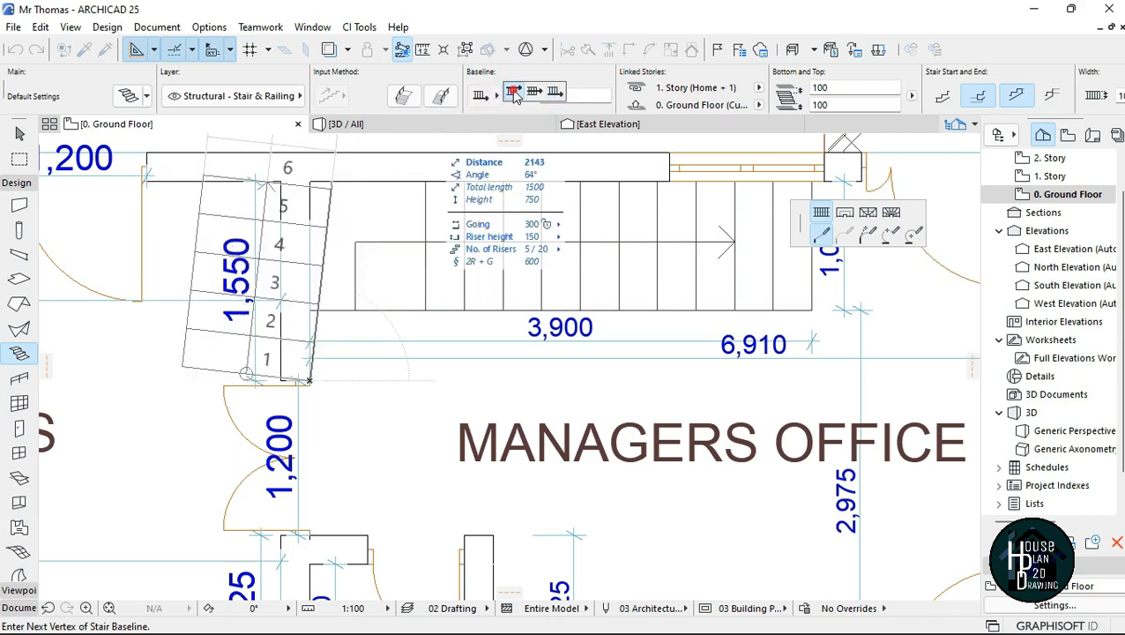
left_click(514, 92)
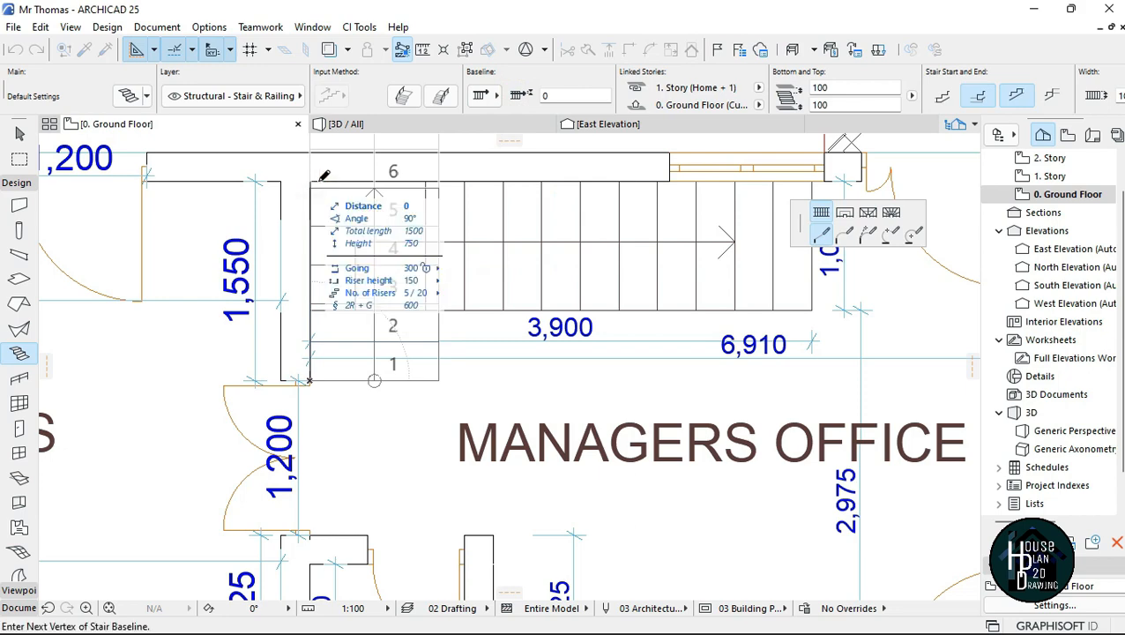
left_click(554, 170)
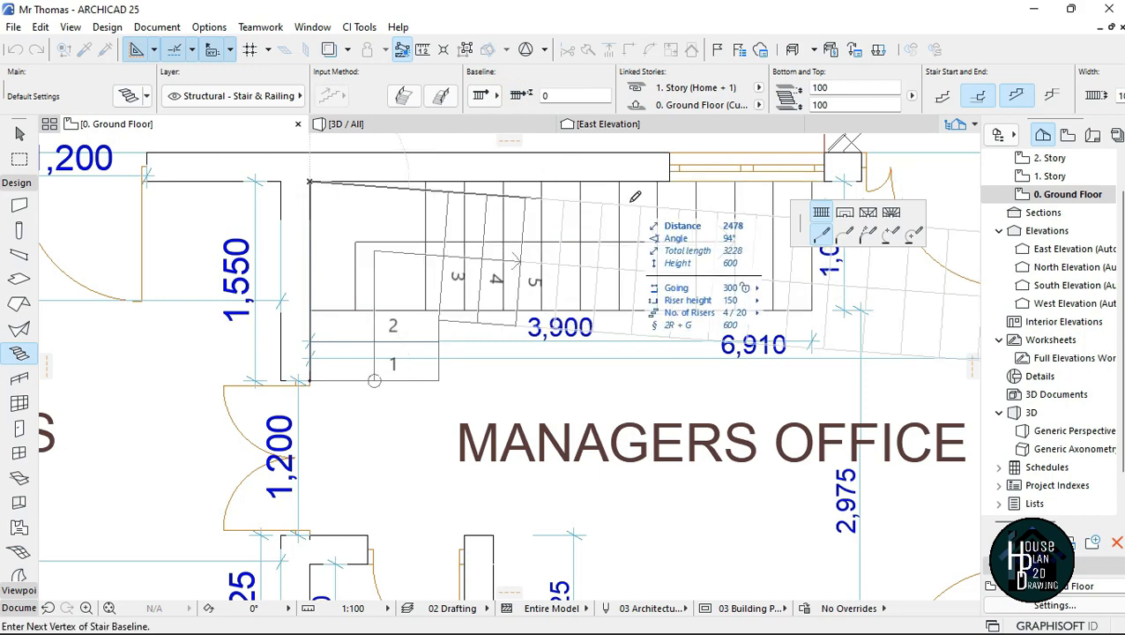
Step: Run the stair's second flight along the wall across the full width of the Managers Office for all 20 risers and complete the stair
scroll(661, 187, "down", 3)
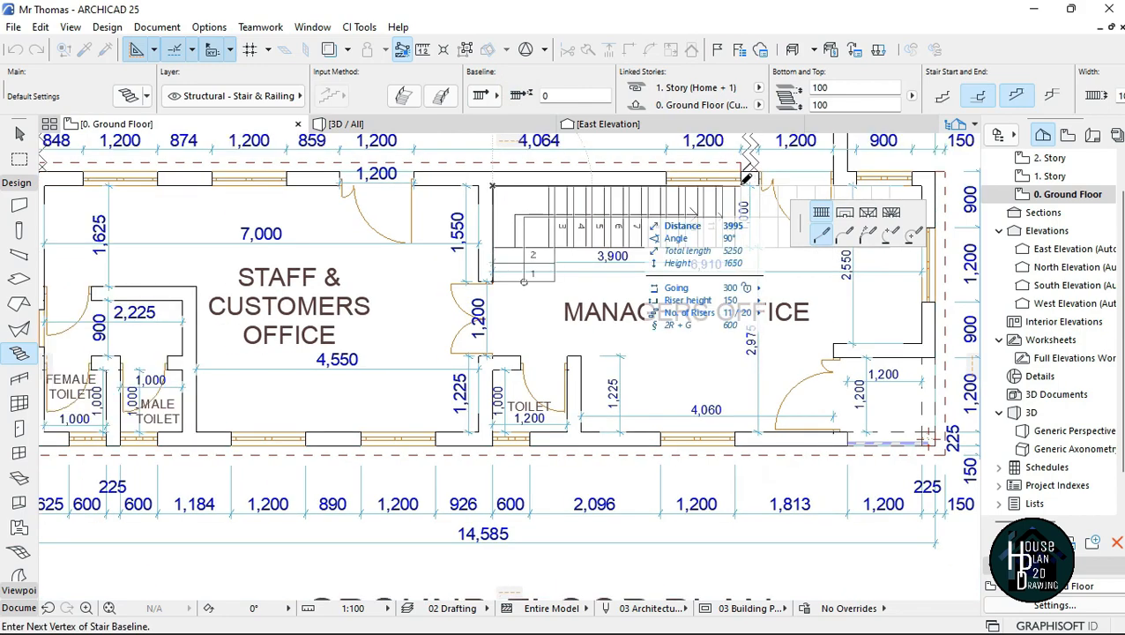
scroll(744, 179, "up", 4)
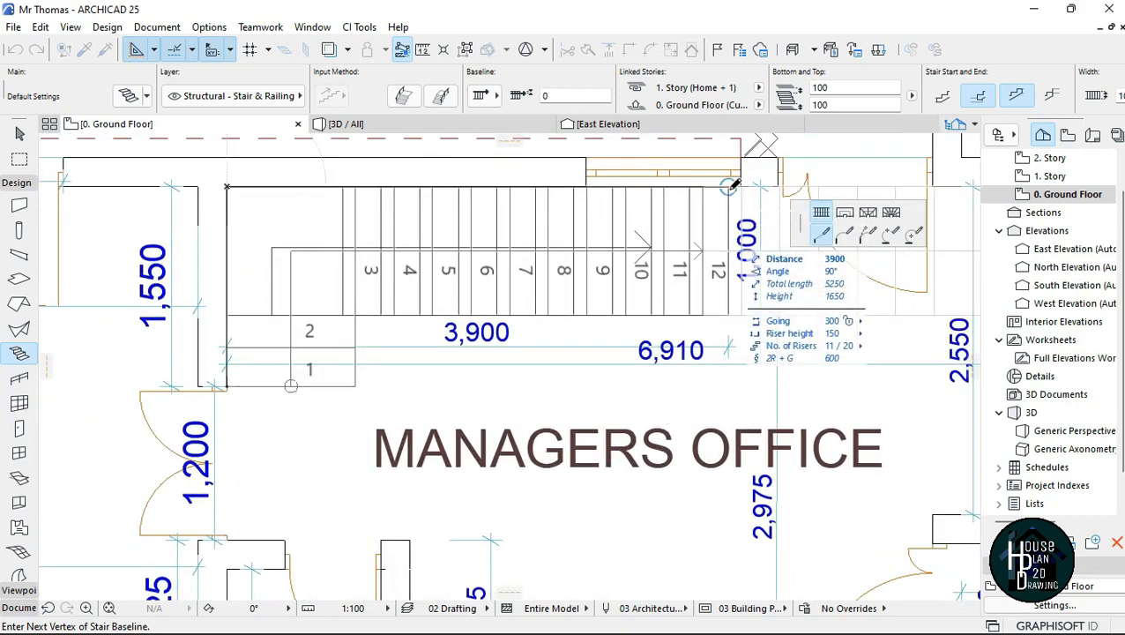
scroll(733, 183, "down", 4)
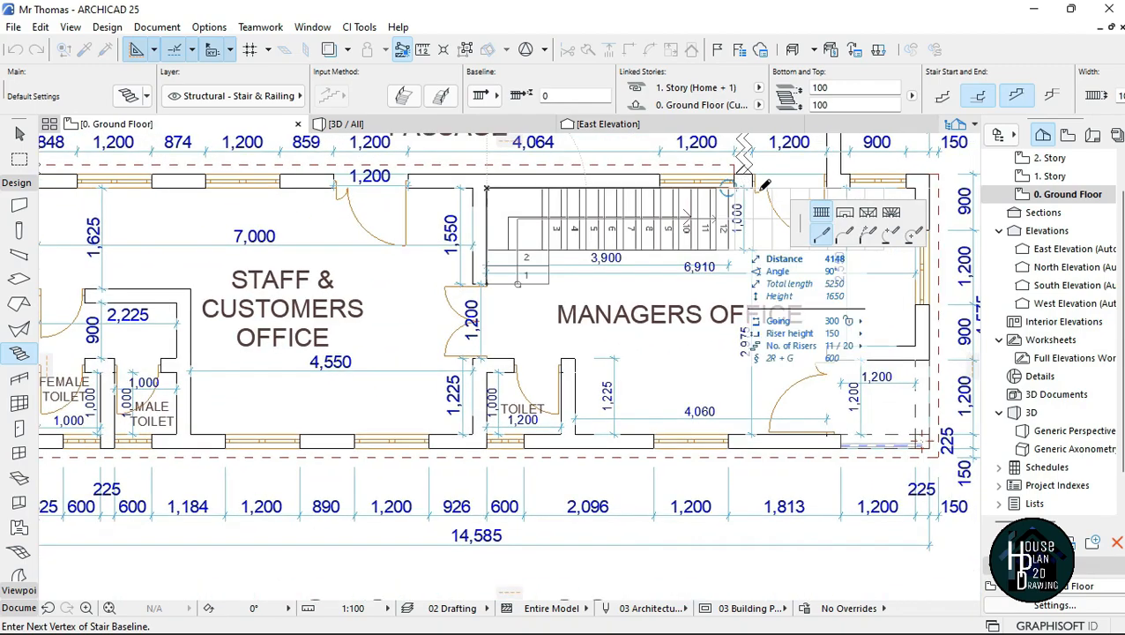
scroll(769, 183, "down", 3)
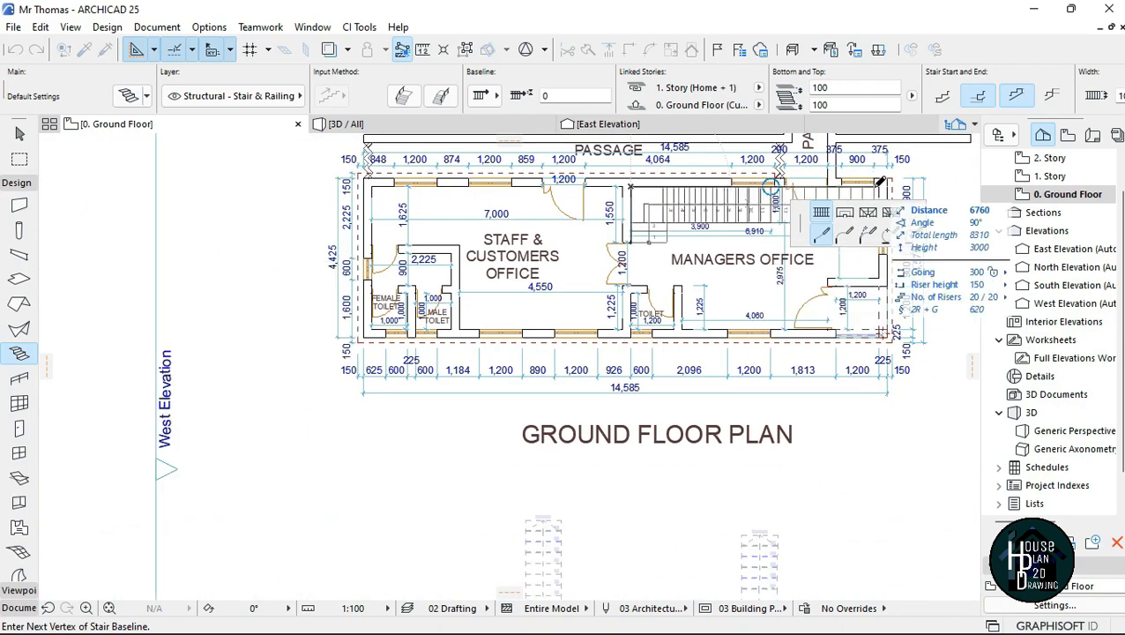
scroll(901, 185, "up", 4)
scroll(901, 185, "up", 2)
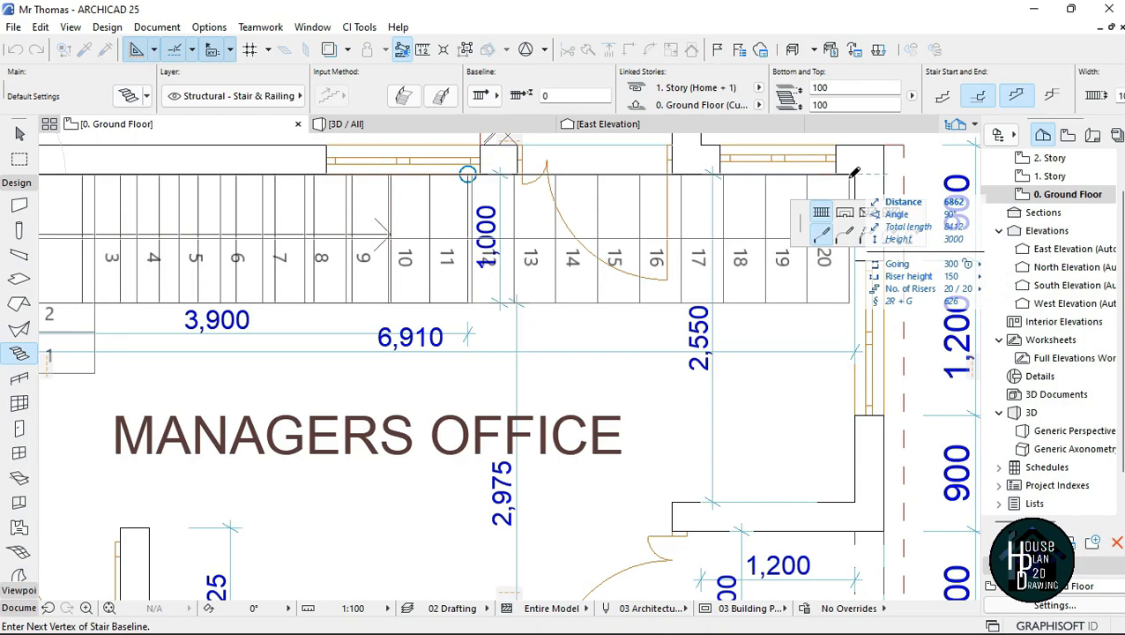
scroll(852, 173, "down", 3)
scroll(847, 174, "up", 4)
double_click(851, 176)
scroll(811, 229, "down", 5)
scroll(652, 252, "up", 2)
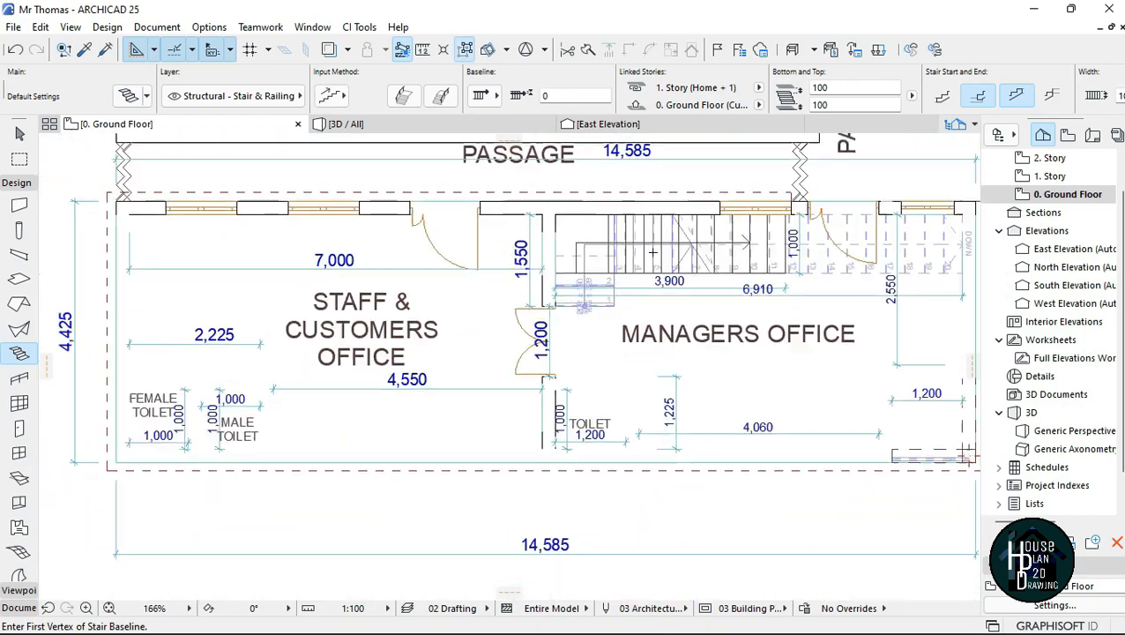
scroll(653, 252, "down", 4)
scroll(342, 265, "up", 5)
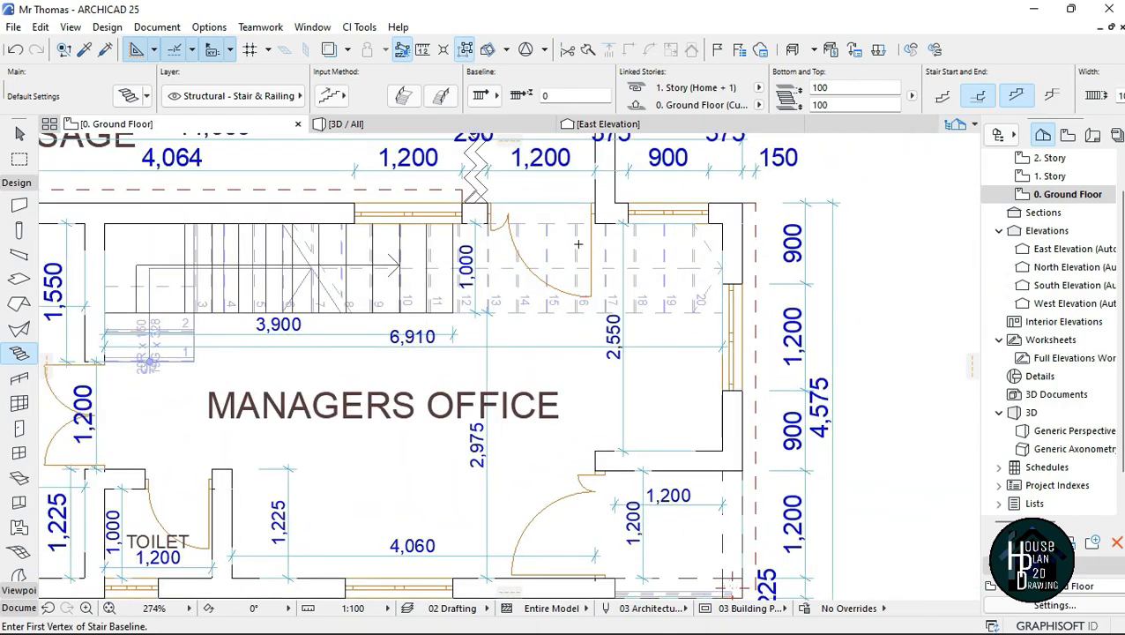
scroll(608, 249, "down", 4)
scroll(496, 242, "up", 3)
key("Escape")
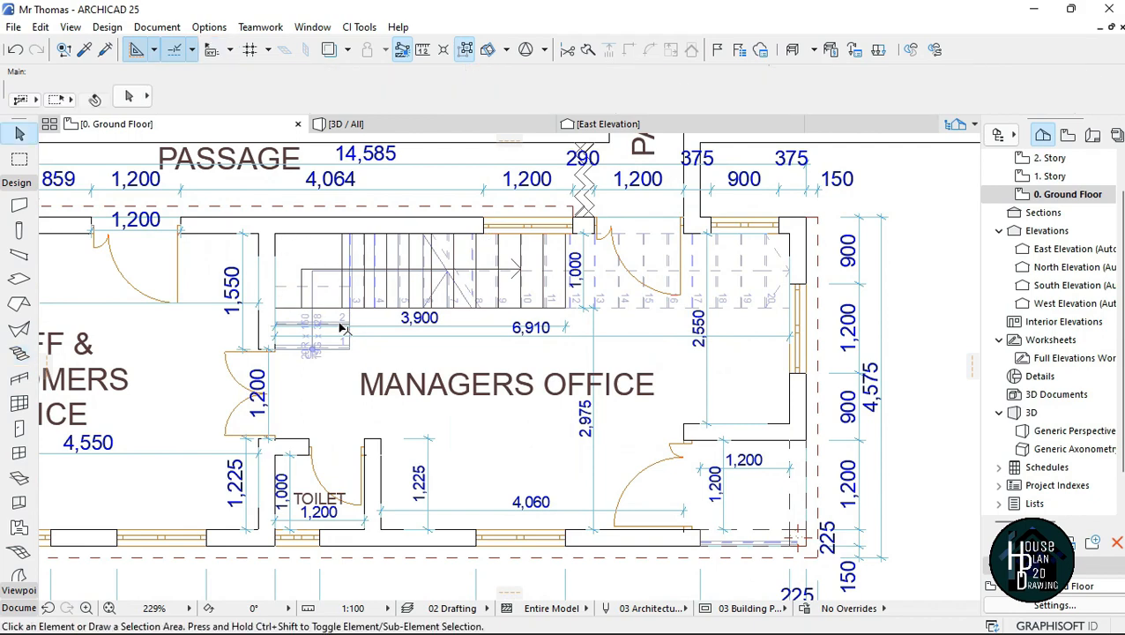
Step: Walk through the Managers Office in 3D and examine the new L-shaped stair's lower steps, landing and long flight
left_click(394, 120)
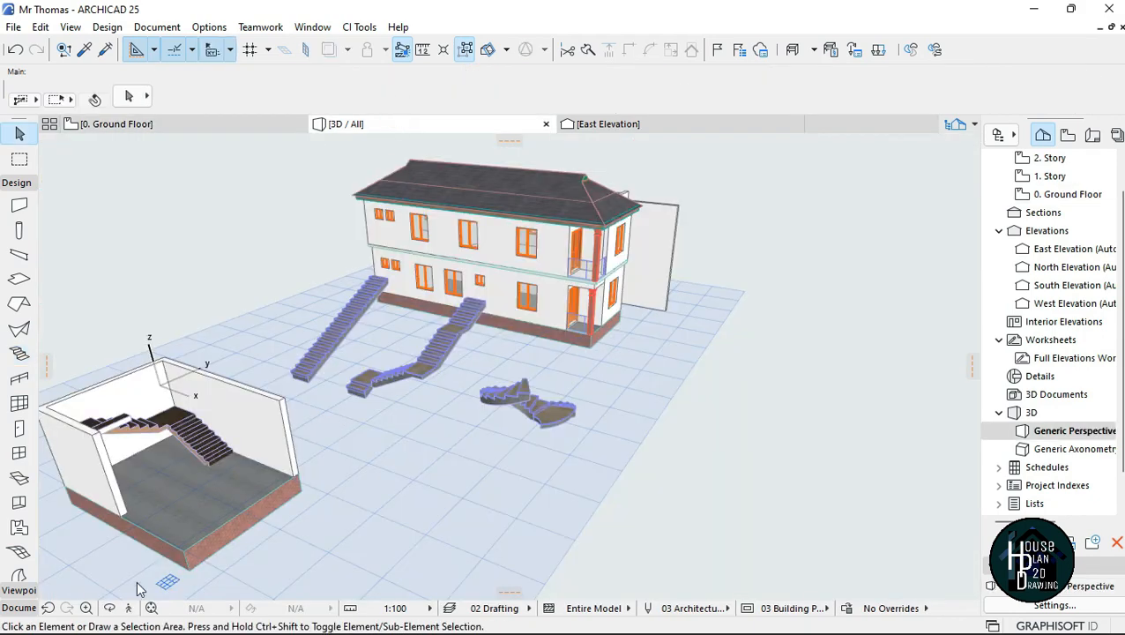
left_click(130, 609)
key("Up")
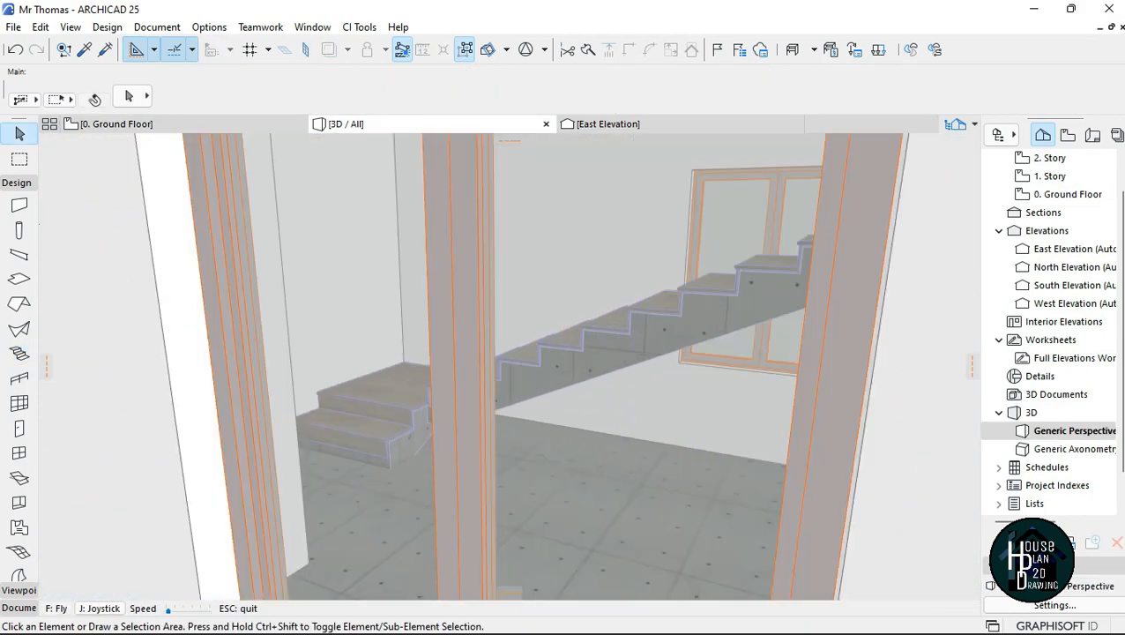
key("Down")
key("Up")
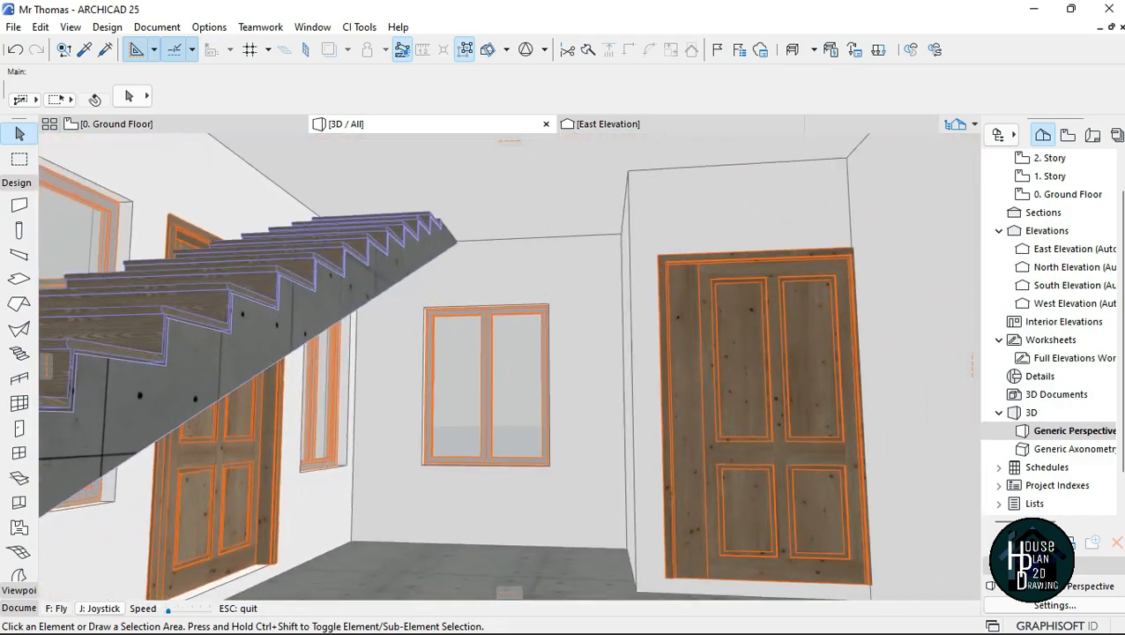
key("Up")
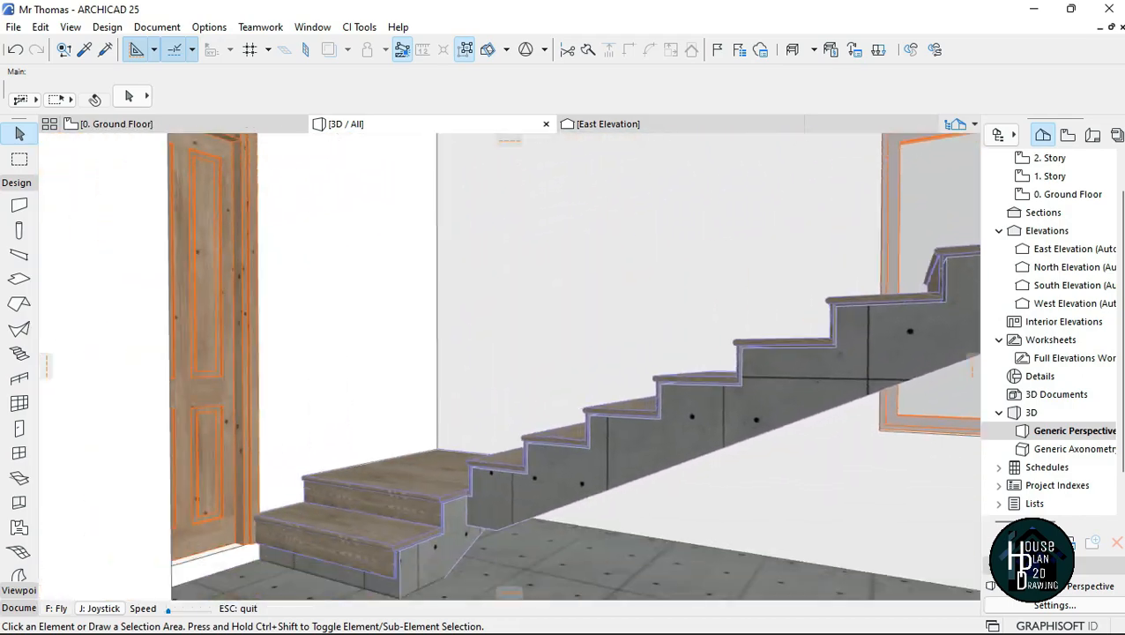
key("Down")
key("Up")
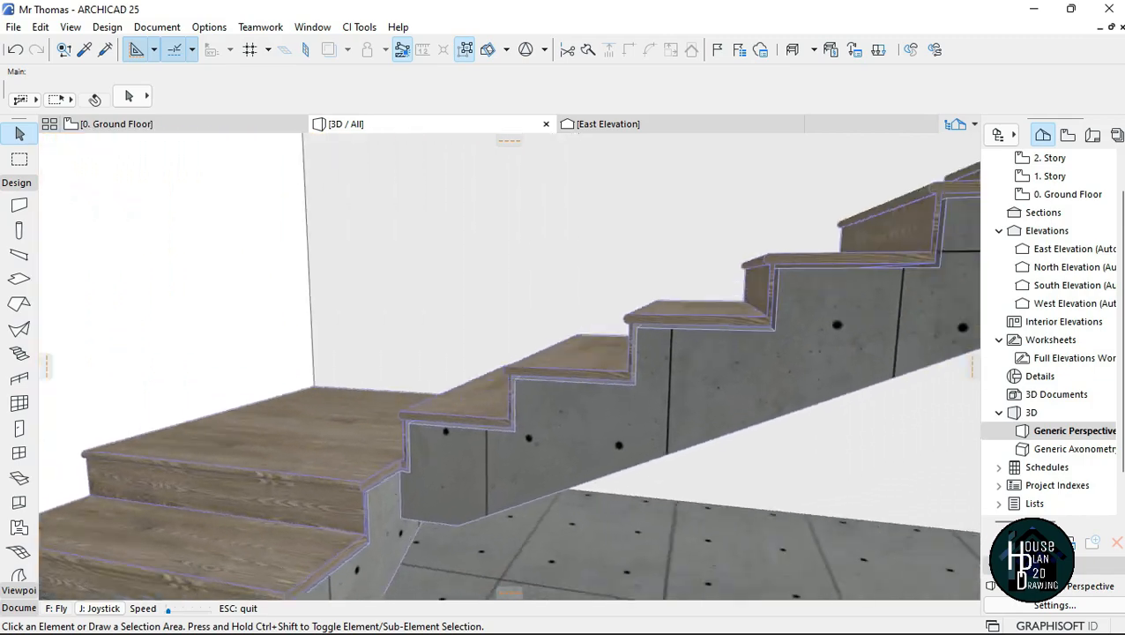
key("Down")
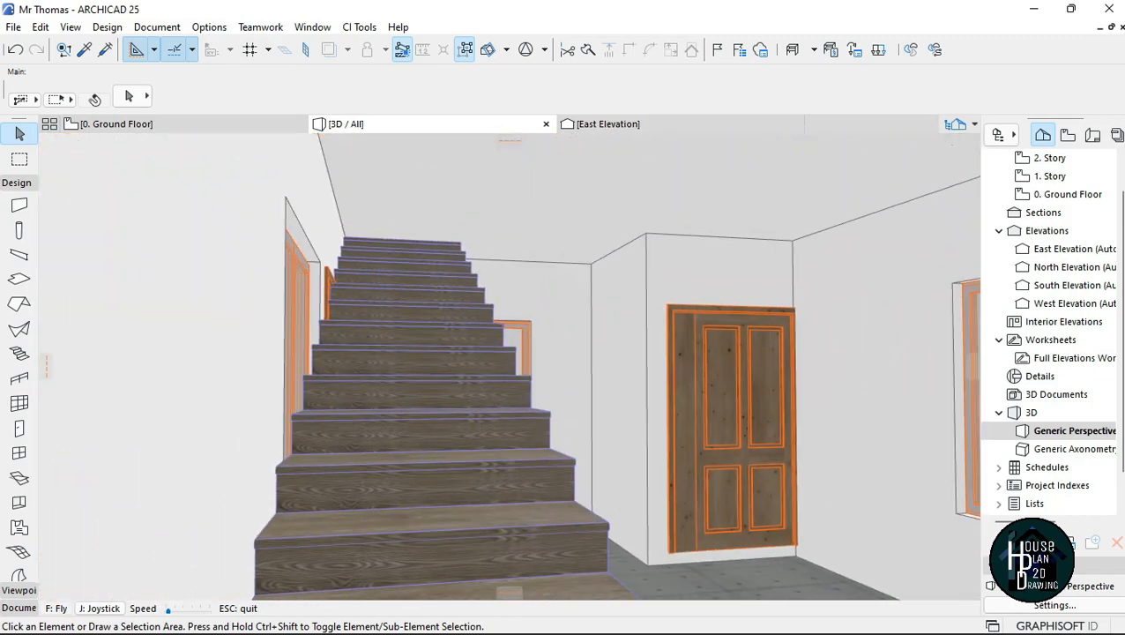
Step: Move up the stair in the 3D walkthrough and examine where its top emerges on the upper floor
key("Up")
key("Page_Up")
key("Right")
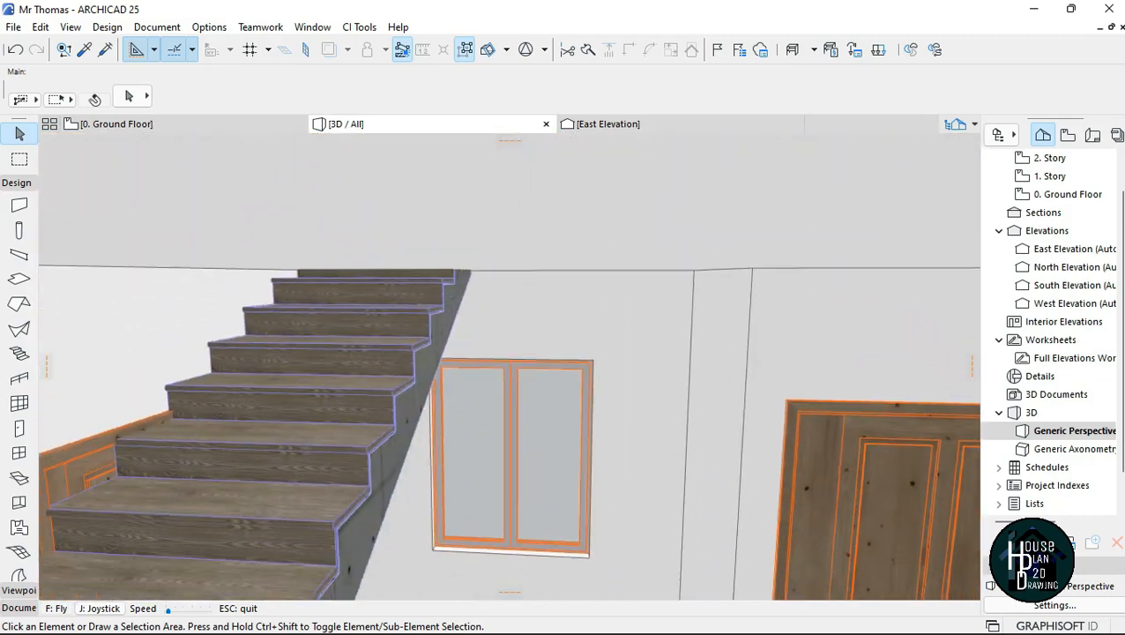
key("Page_Down")
key("Page_Up")
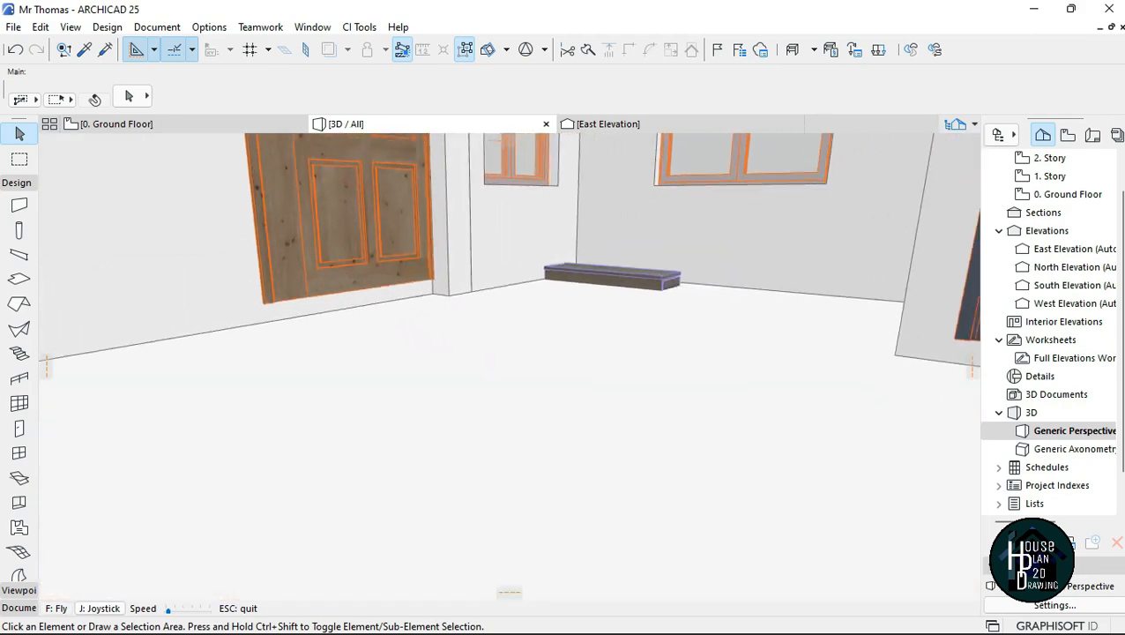
key("Up")
key("Page_Up")
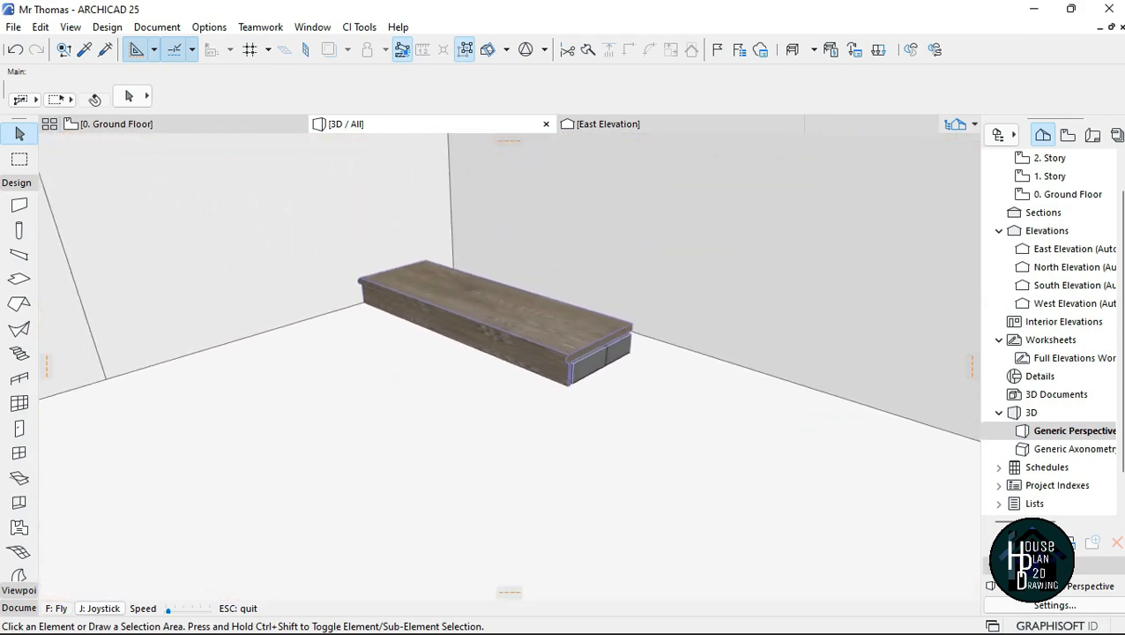
key("Down")
key("Down")
key("Escape")
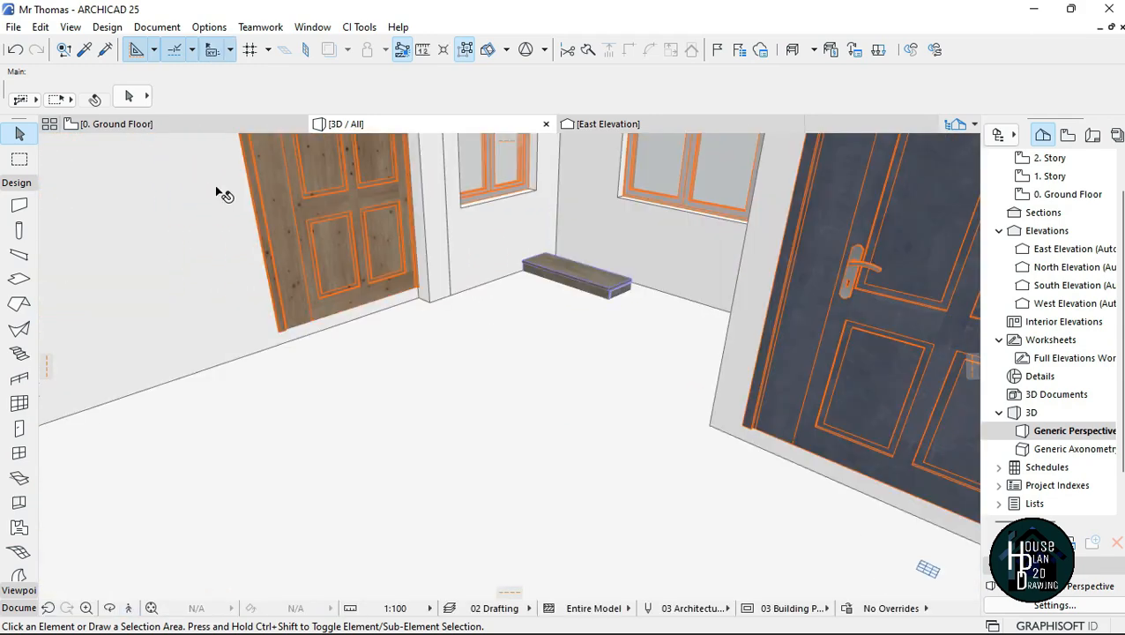
left_click(141, 130)
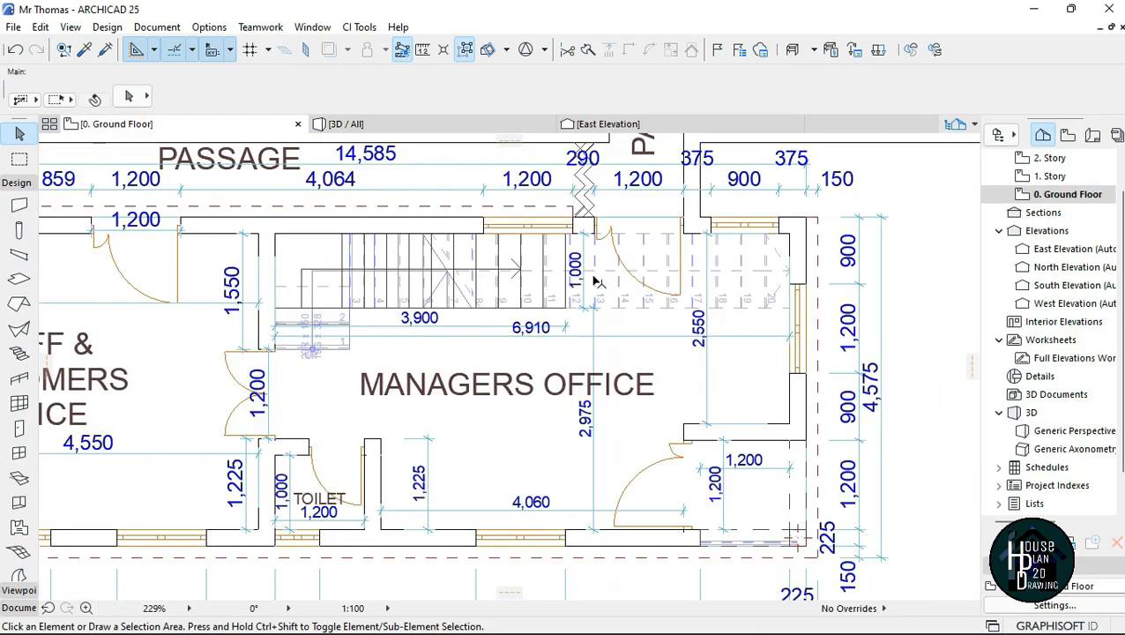
scroll(525, 375, "up", 1)
scroll(481, 388, "down", 2)
scroll(608, 263, "up", 4)
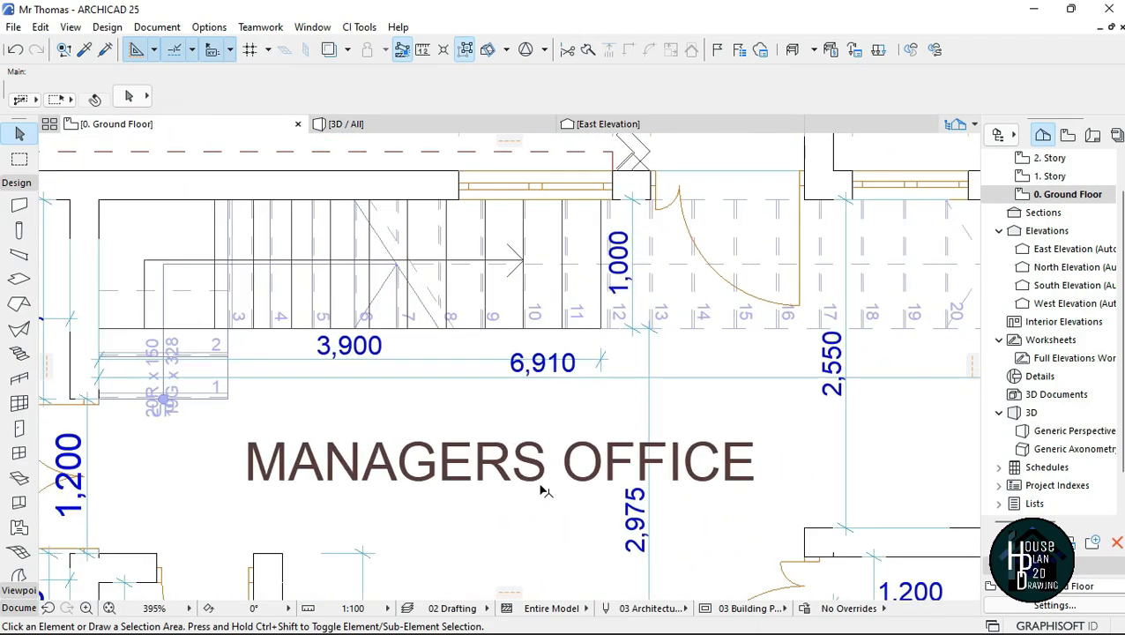
left_click(547, 445)
scroll(600, 344, "down", 4)
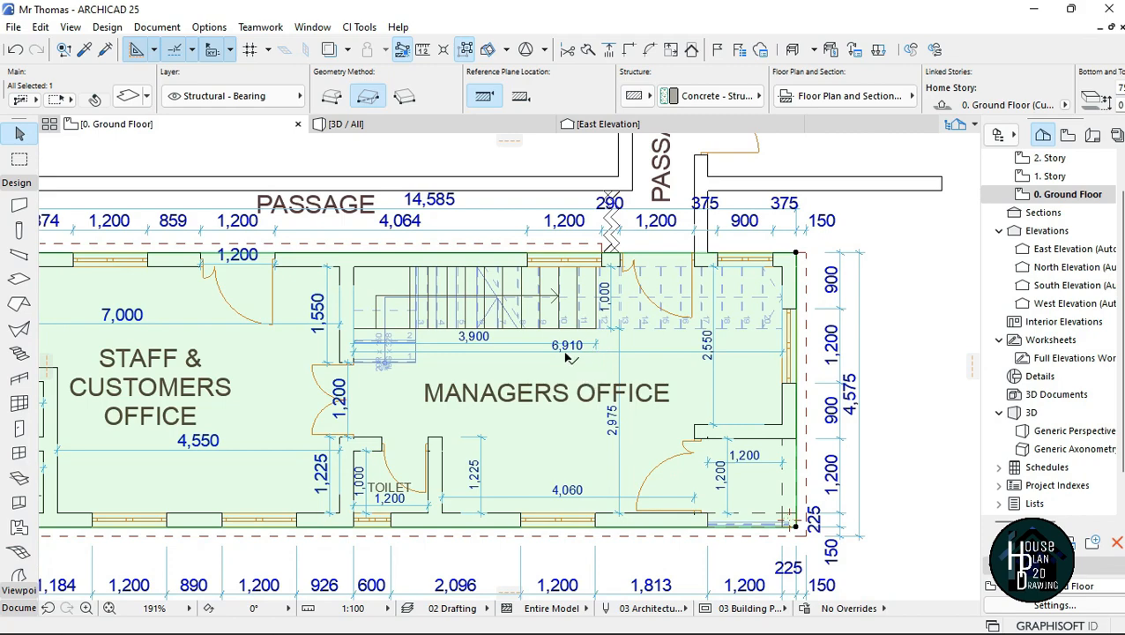
scroll(565, 354, "up", 2)
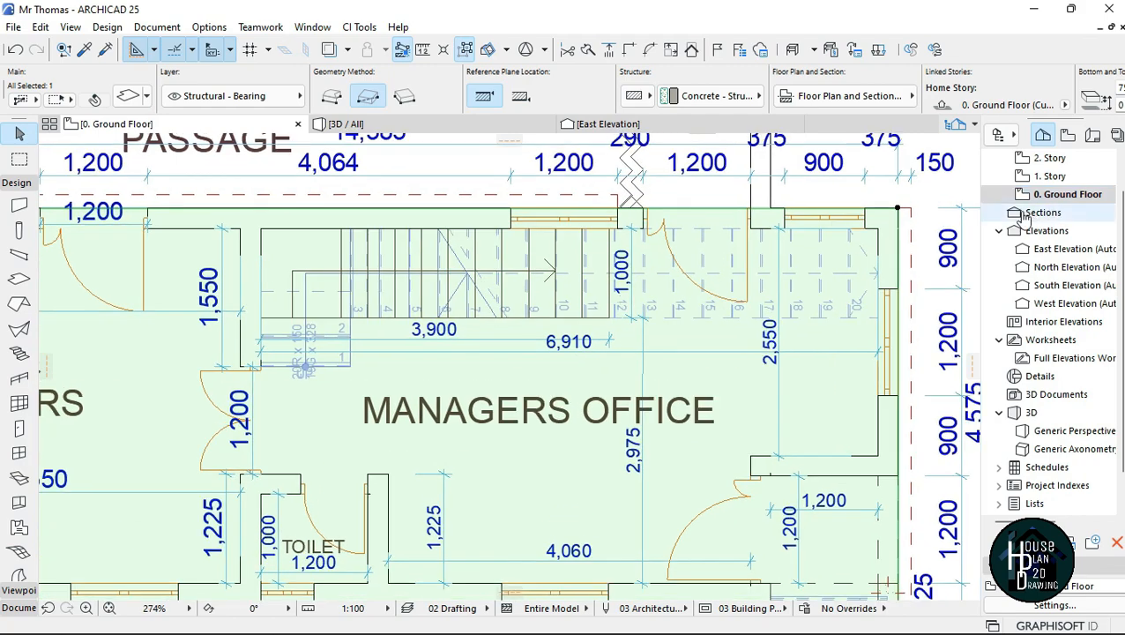
key("Escape")
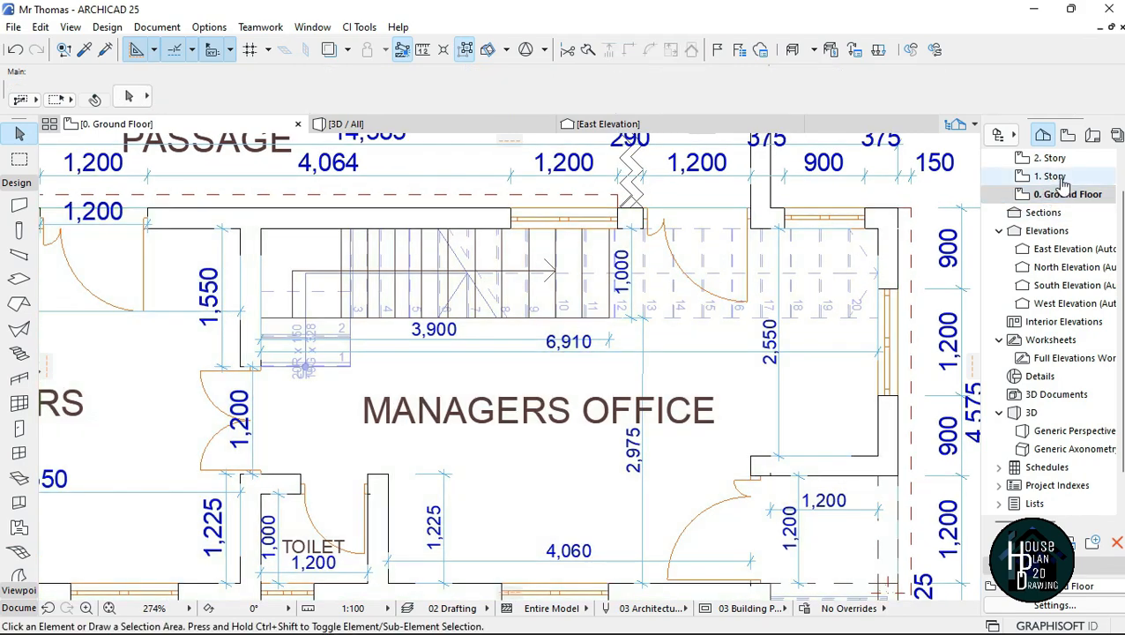
Step: Open the 1. Story floor plan and select the floor slab under the Conference Room
left_click(1062, 181)
scroll(432, 472, "down", 1)
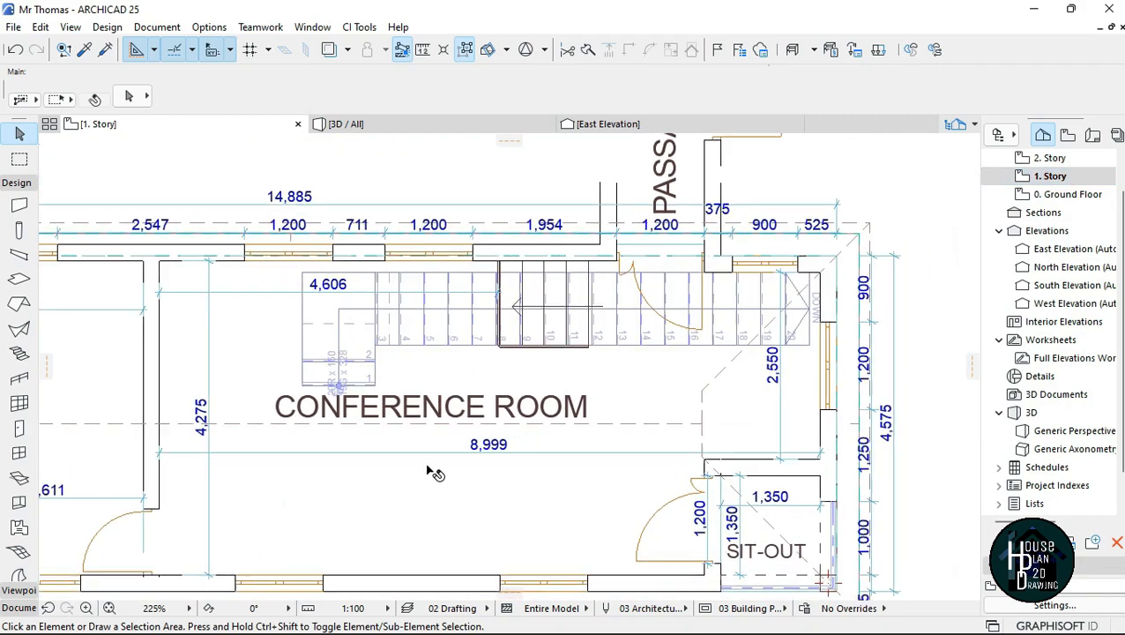
left_click(428, 478)
scroll(544, 428, "down", 1)
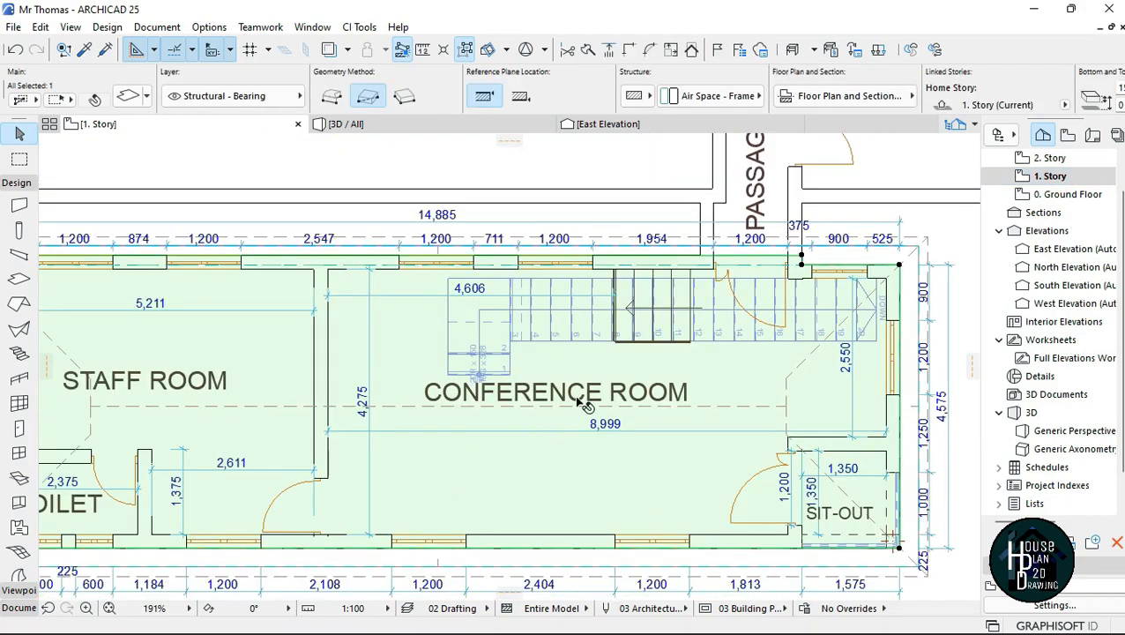
scroll(893, 279, "up", 3)
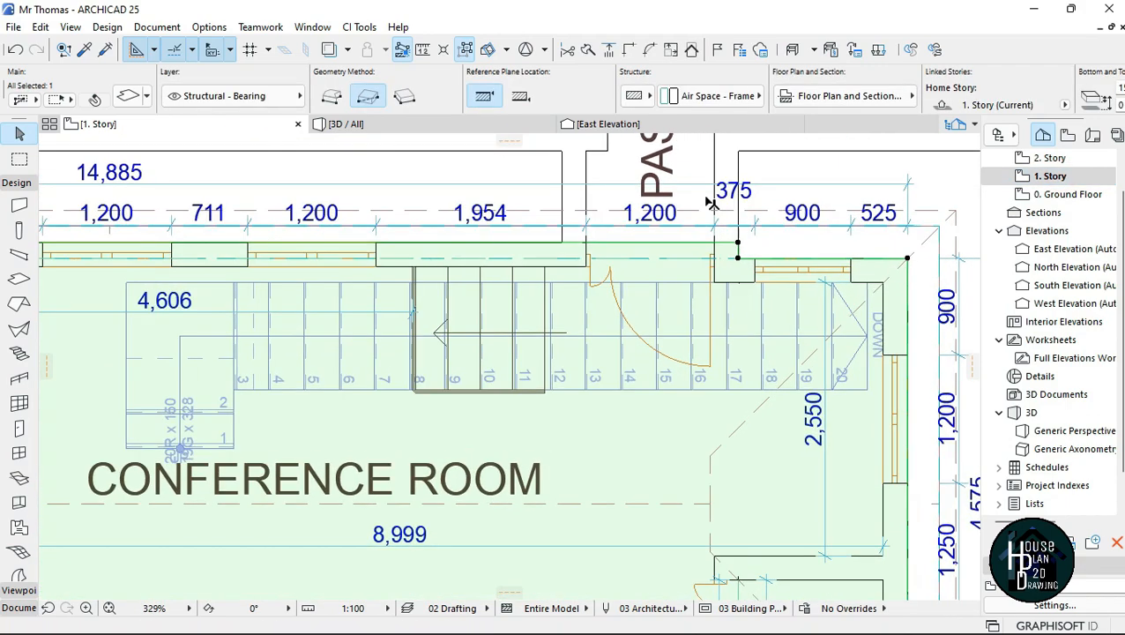
left_click(907, 258)
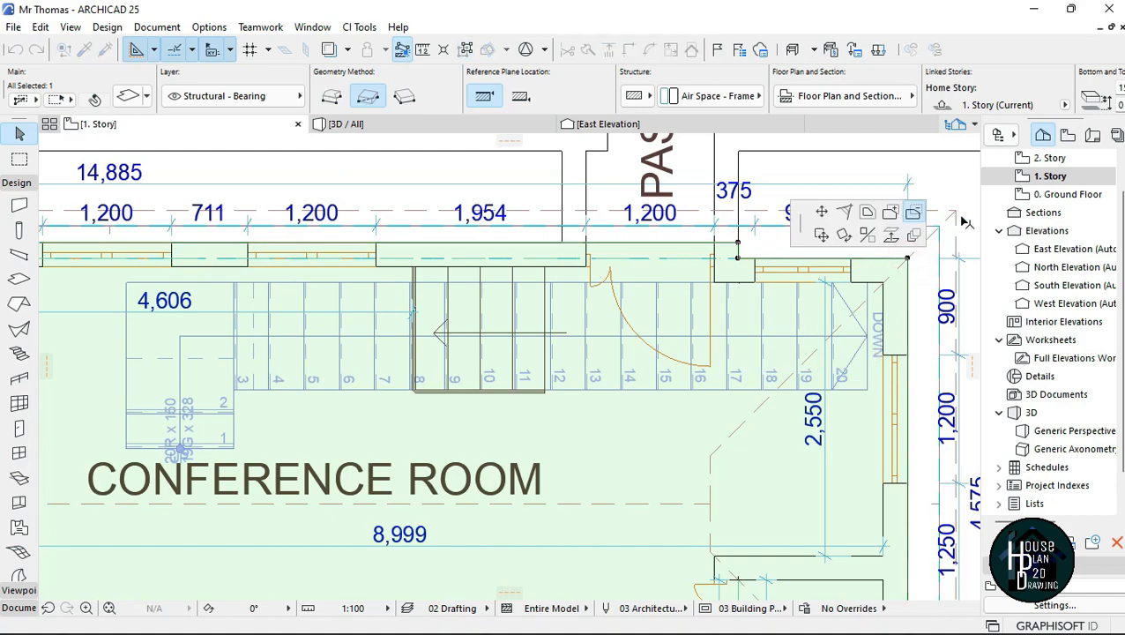
left_click(914, 216)
scroll(886, 283, "up", 5)
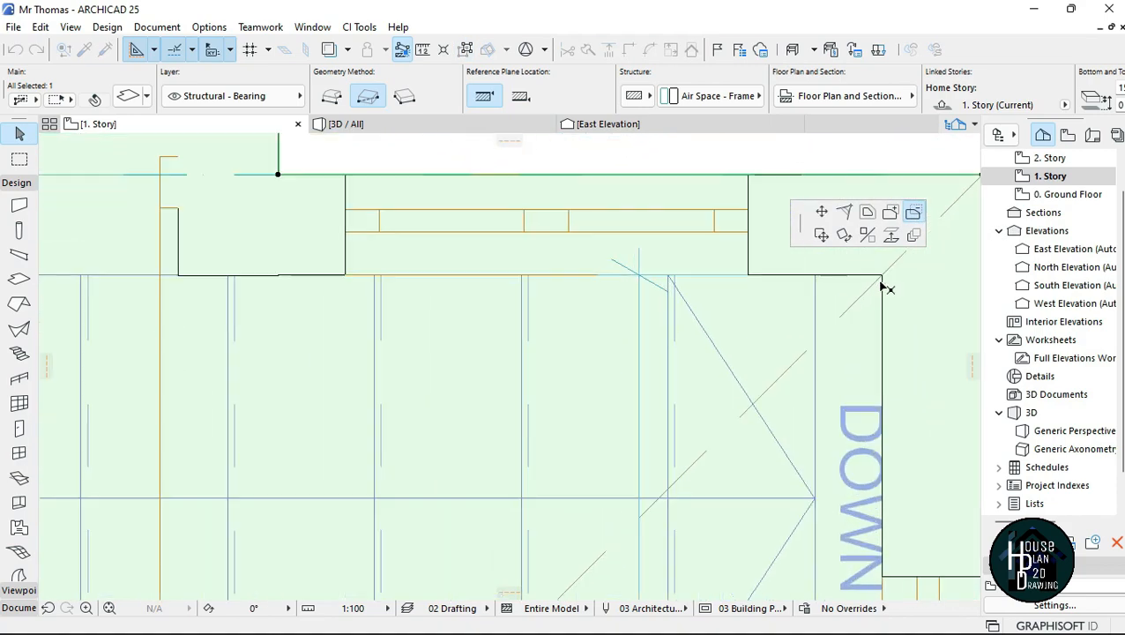
left_click(812, 274)
scroll(814, 209, "down", 5)
scroll(811, 459, "up", 4)
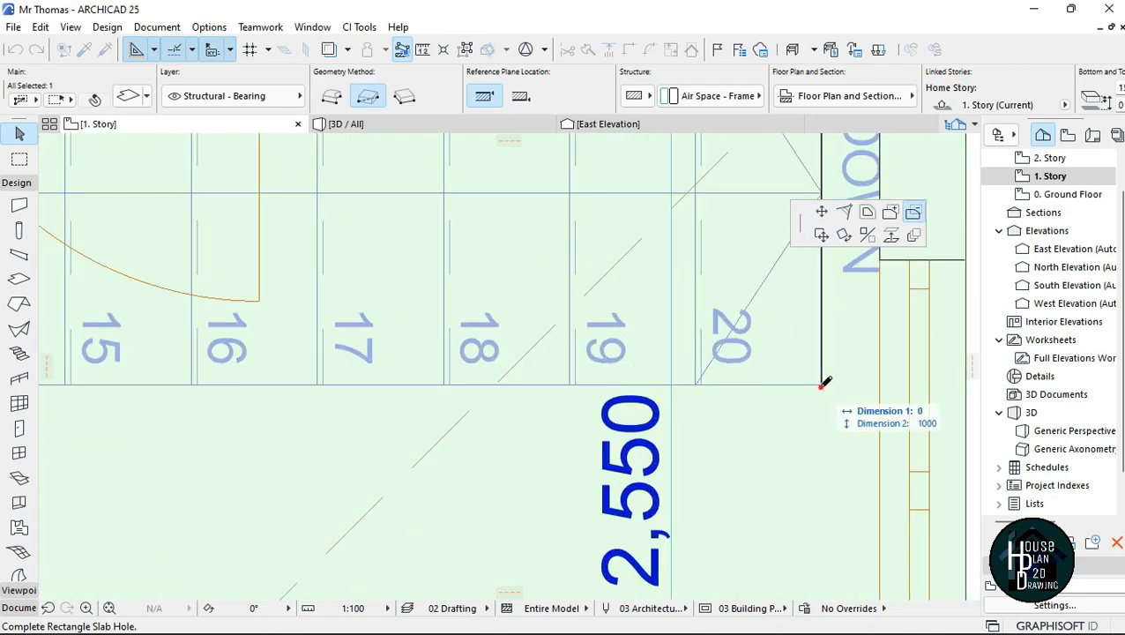
left_click(824, 382)
scroll(931, 370, "down", 2)
scroll(529, 422, "down", 3)
scroll(810, 276, "up", 2)
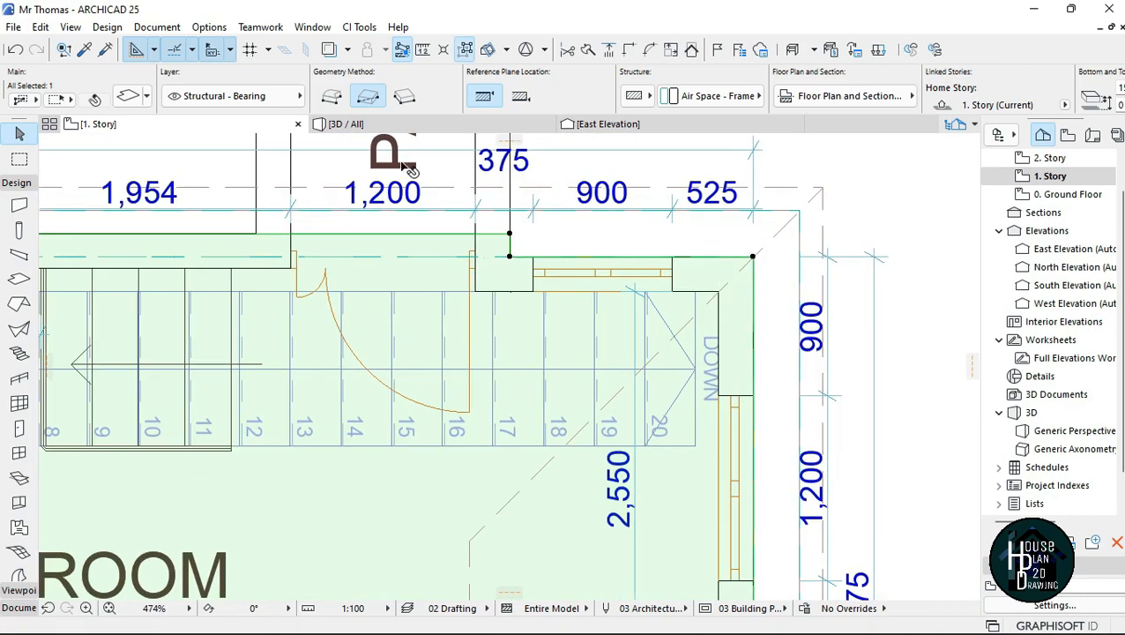
Step: Switch the slab to the polygonal geometry method and start subtracting an opening along the stair's end edge at riser 20
scroll(705, 304, "up", 3)
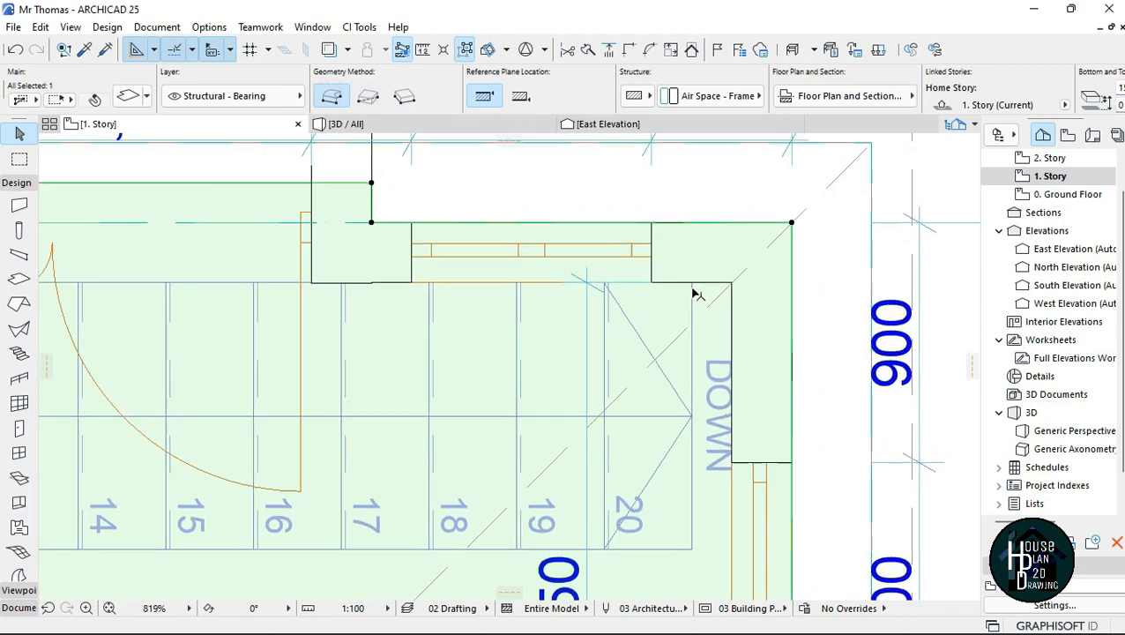
left_click(692, 284)
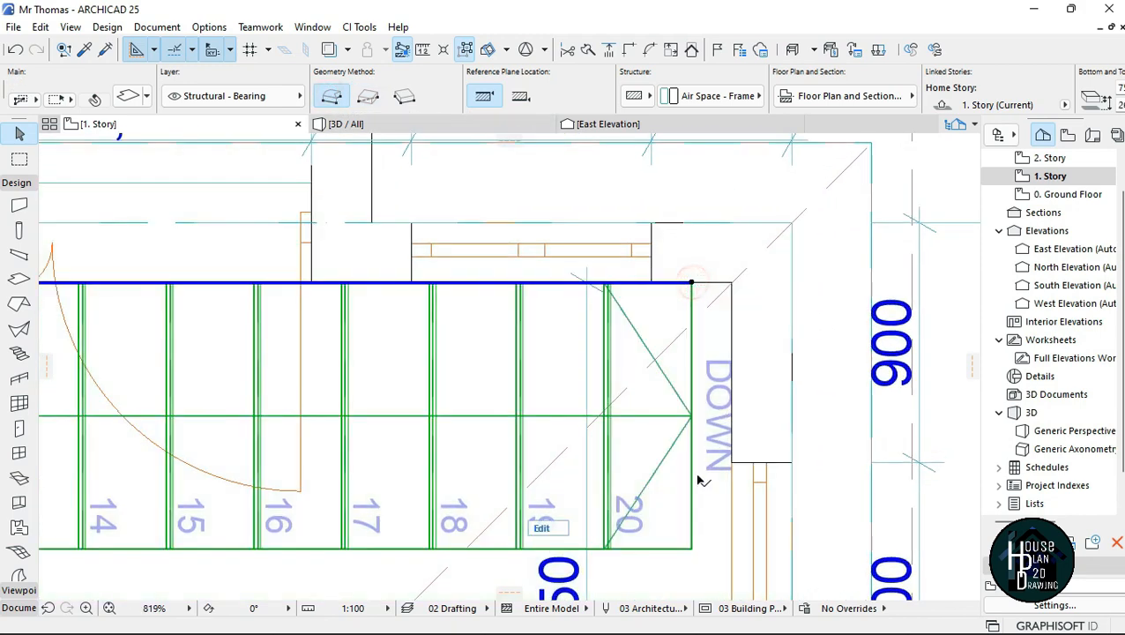
left_click(723, 239)
scroll(723, 238, "down", 4)
left_click(588, 499)
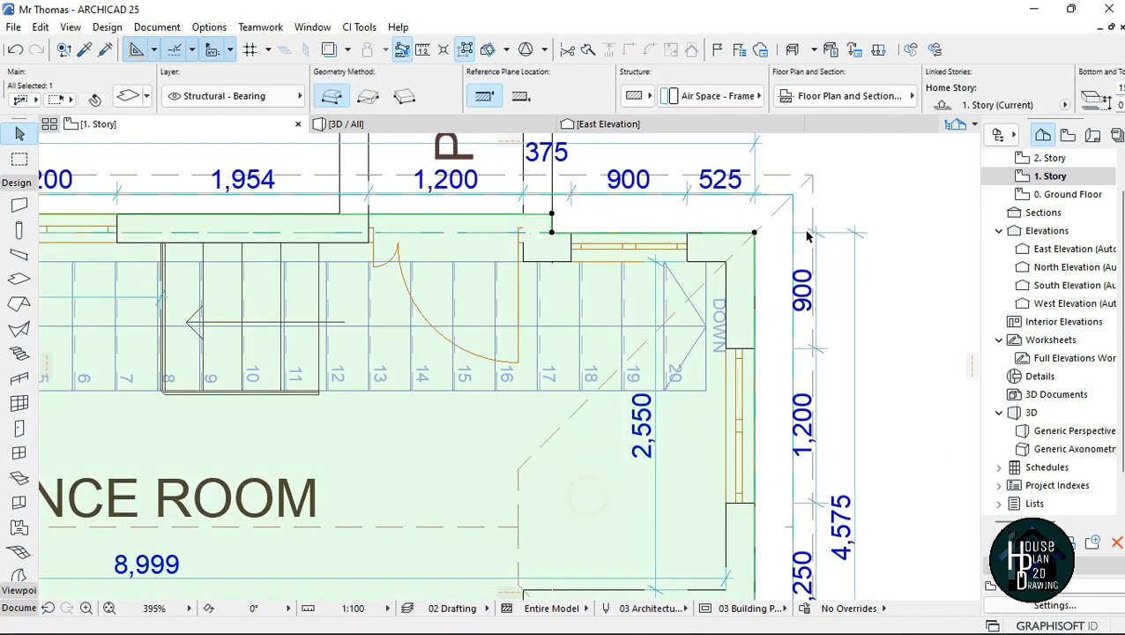
left_click(755, 232)
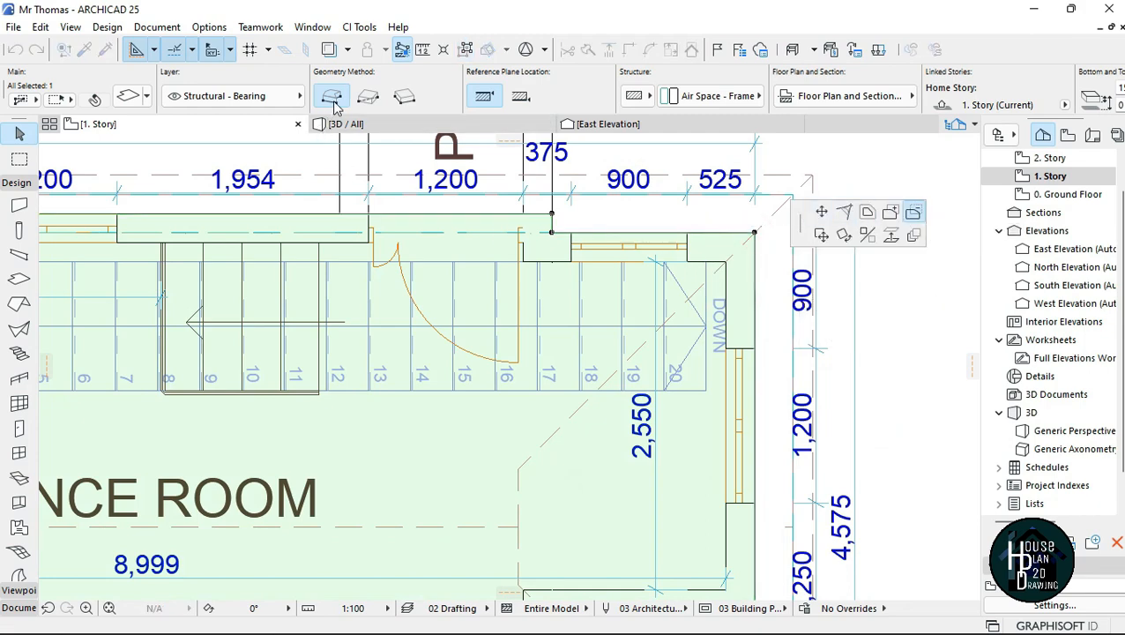
scroll(705, 227, "up", 2)
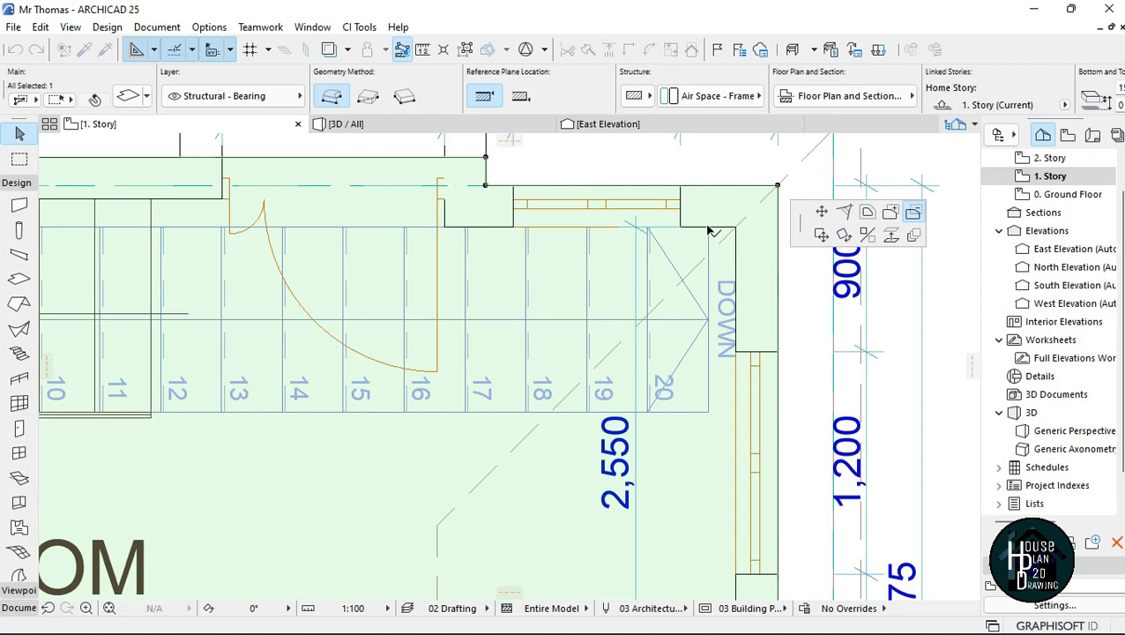
left_click(708, 228)
left_click(710, 410)
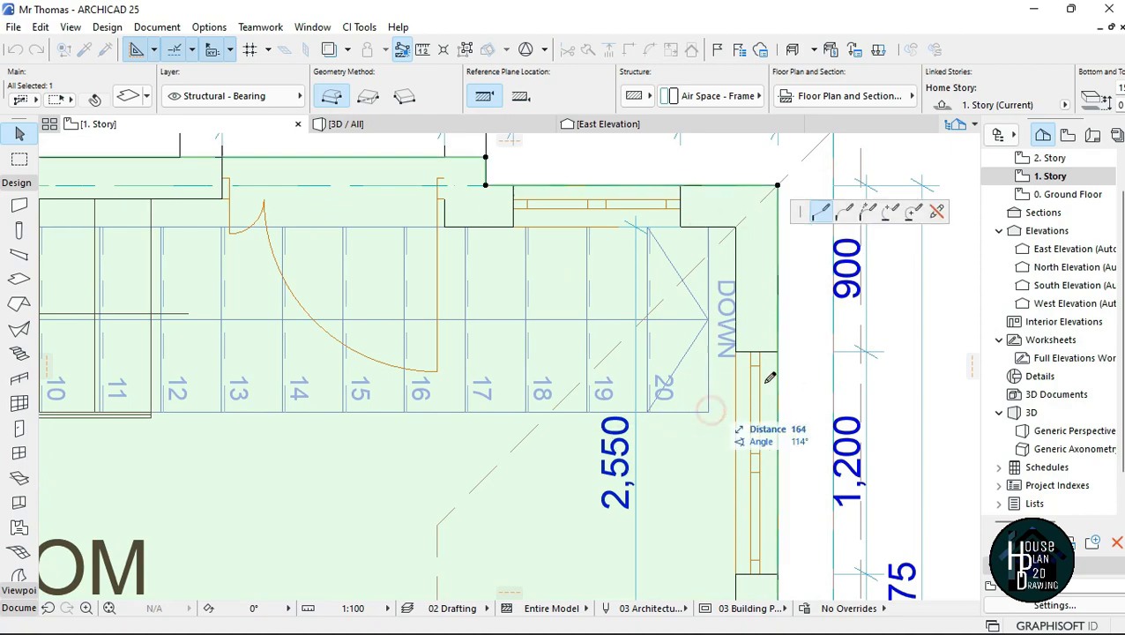
Step: Extend the opening's outline along the room side of the long flight and across to the landing's outer edge
scroll(769, 380, "down", 7)
scroll(469, 372, "up", 5)
scroll(427, 394, "up", 3)
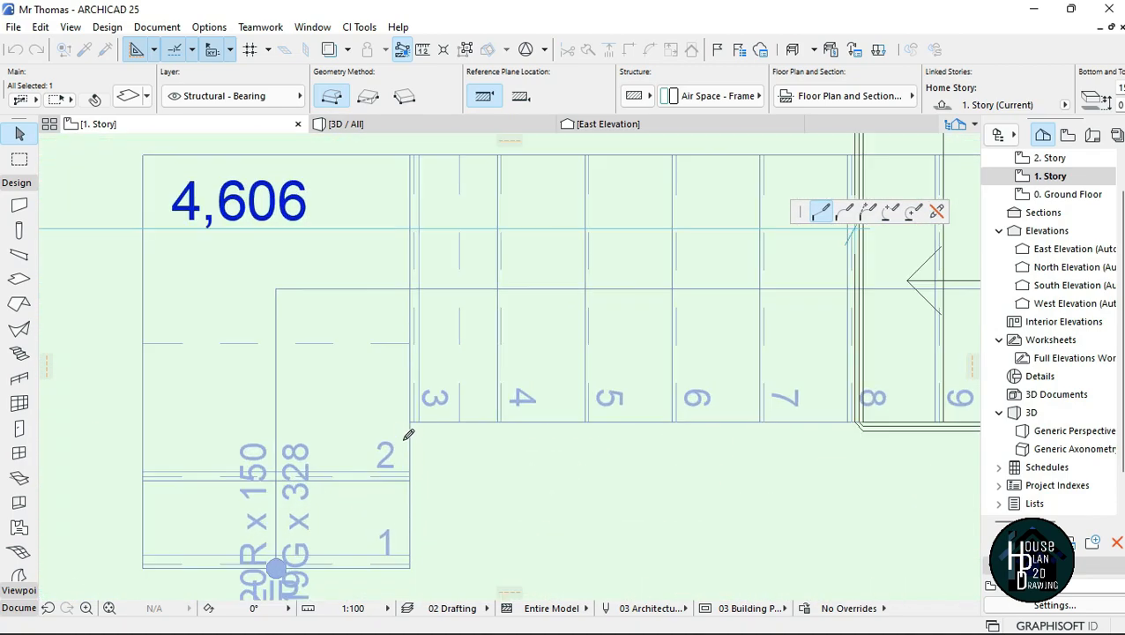
scroll(413, 416, "down", 3)
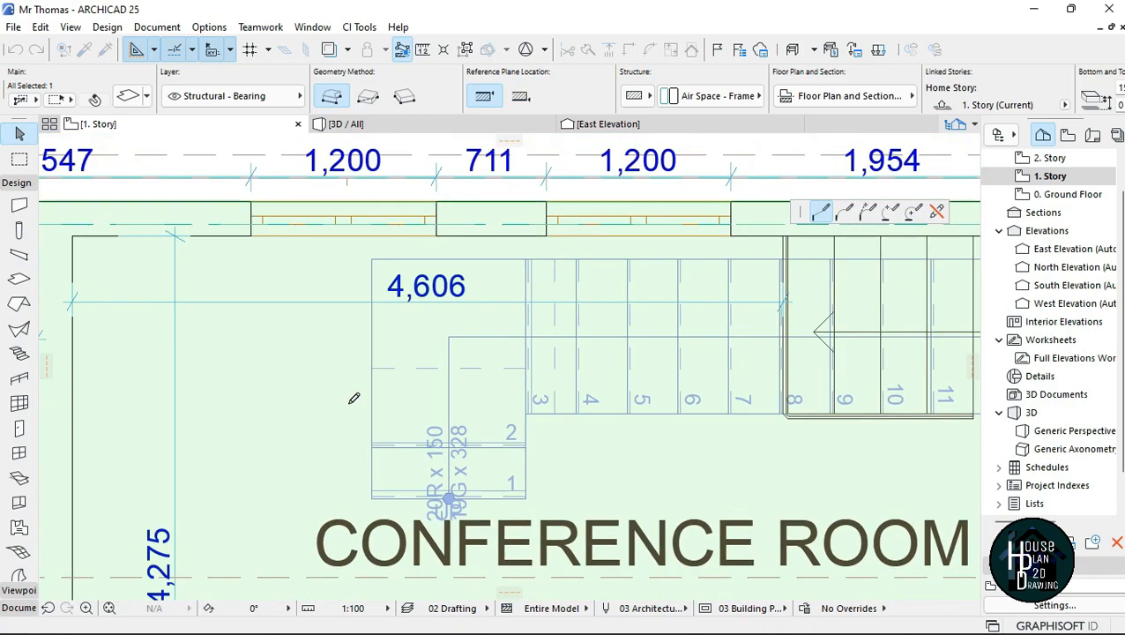
scroll(415, 392, "down", 3)
scroll(476, 395, "down", 1)
scroll(397, 414, "up", 5)
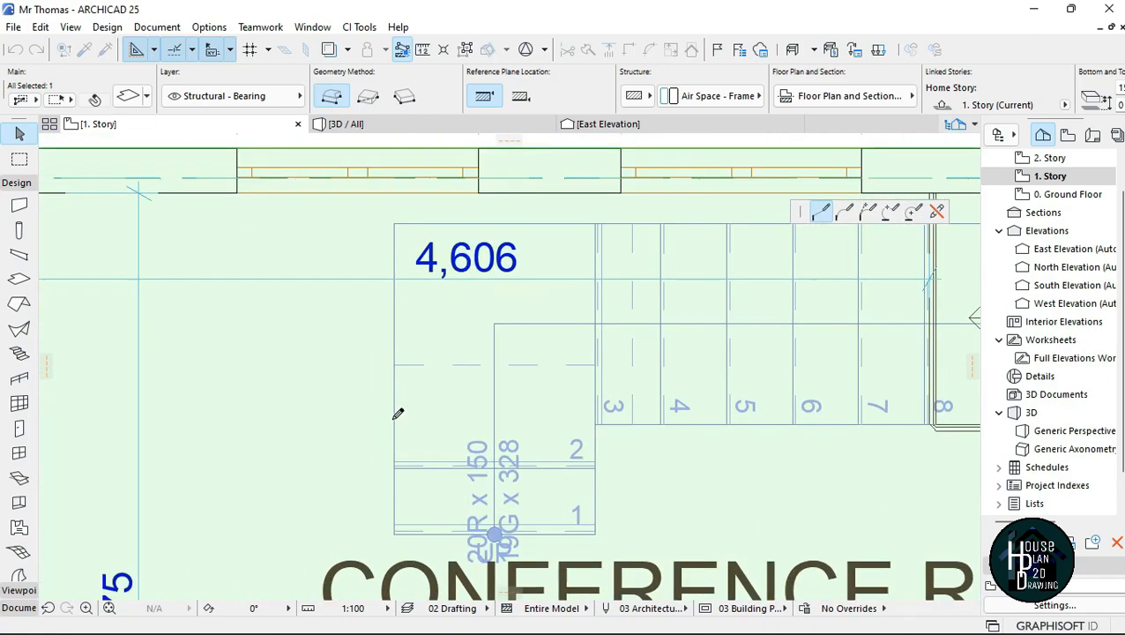
left_click(394, 428)
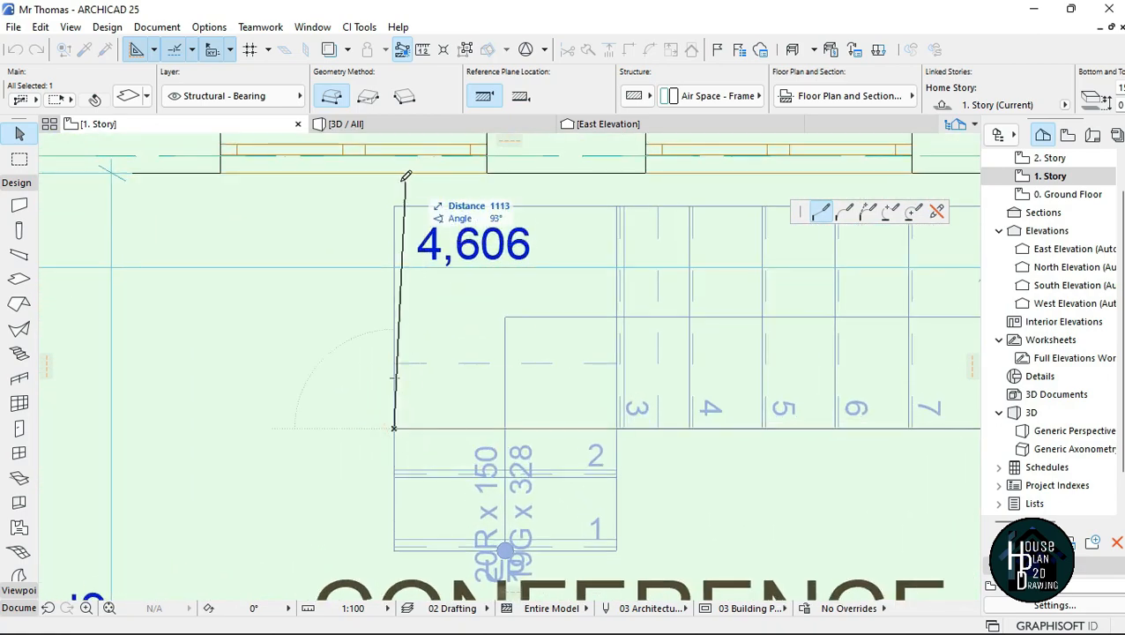
scroll(399, 167, "down", 5)
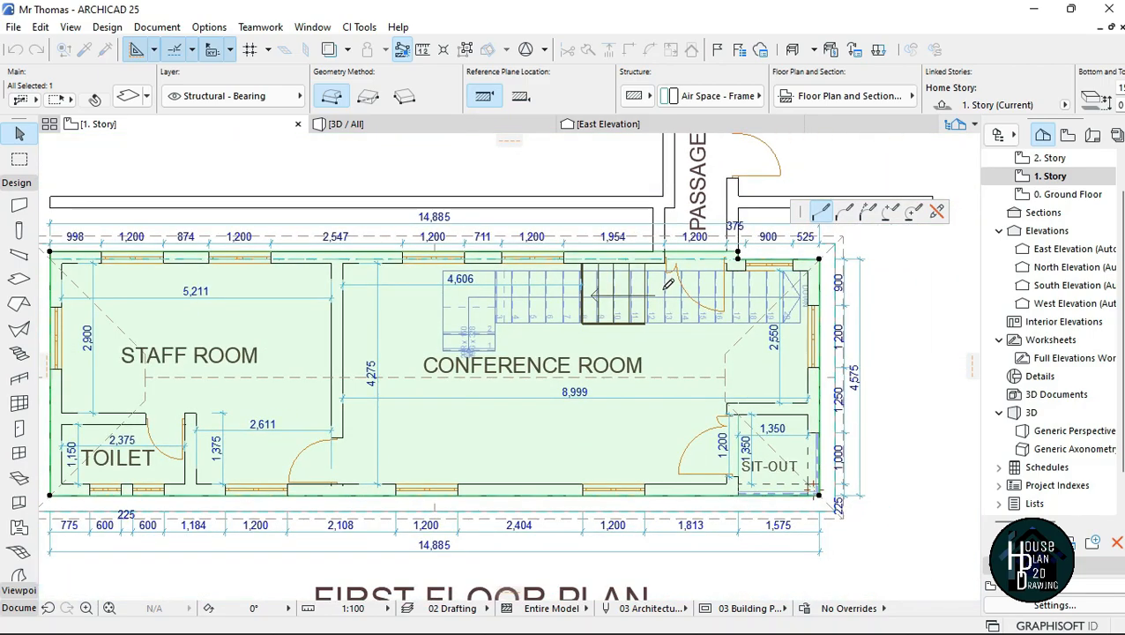
scroll(793, 318, "up", 6)
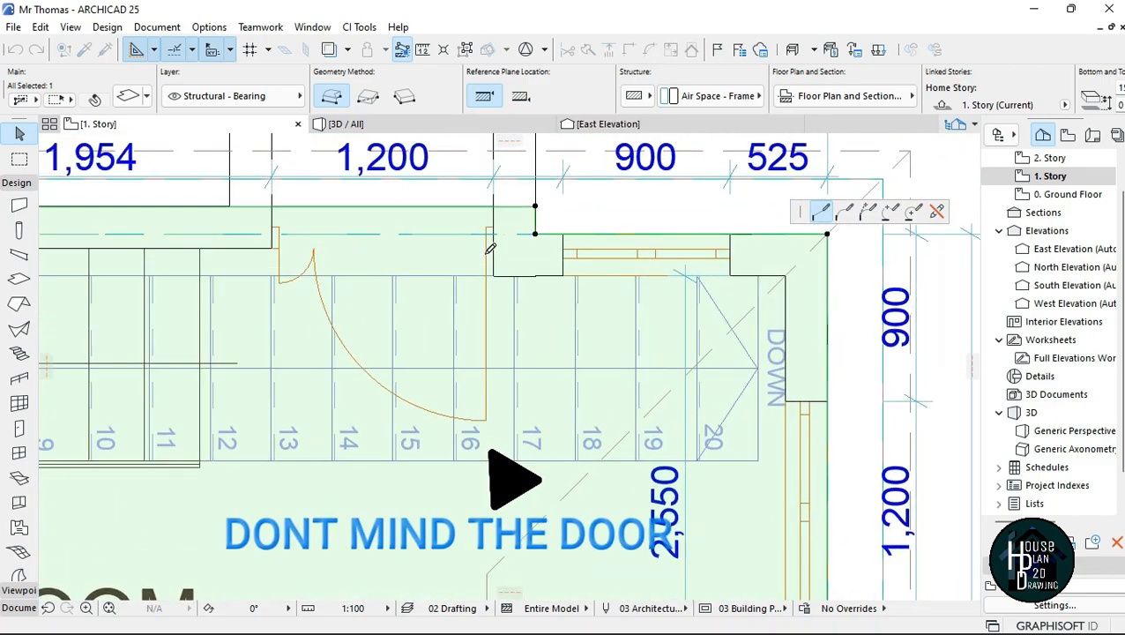
scroll(548, 227, "down", 3)
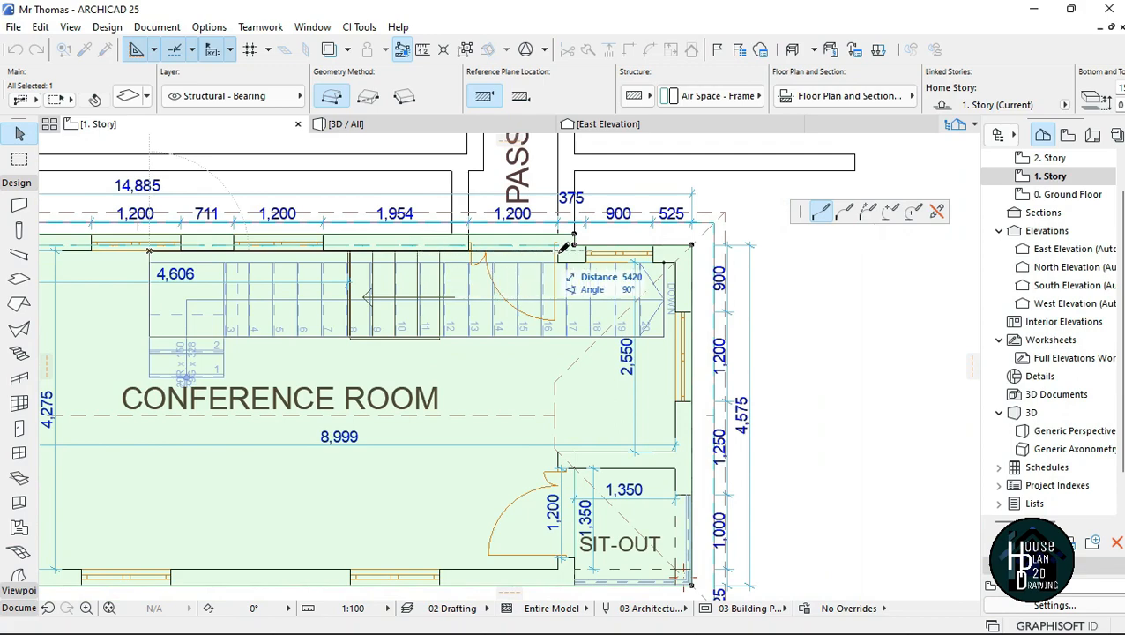
scroll(563, 249, "up", 5)
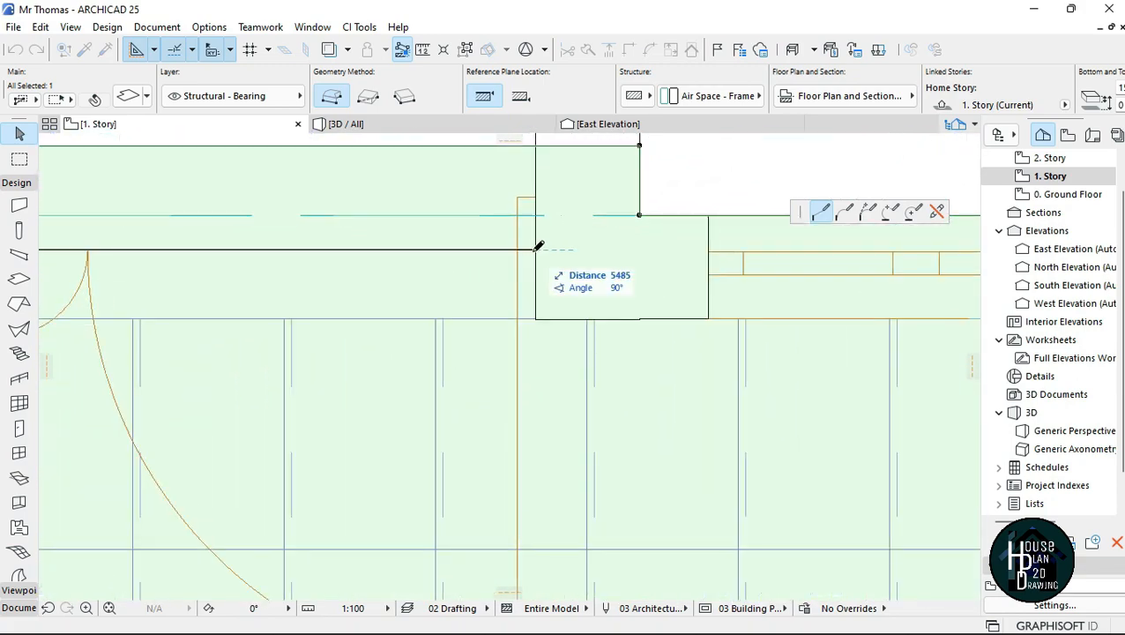
left_click(535, 249)
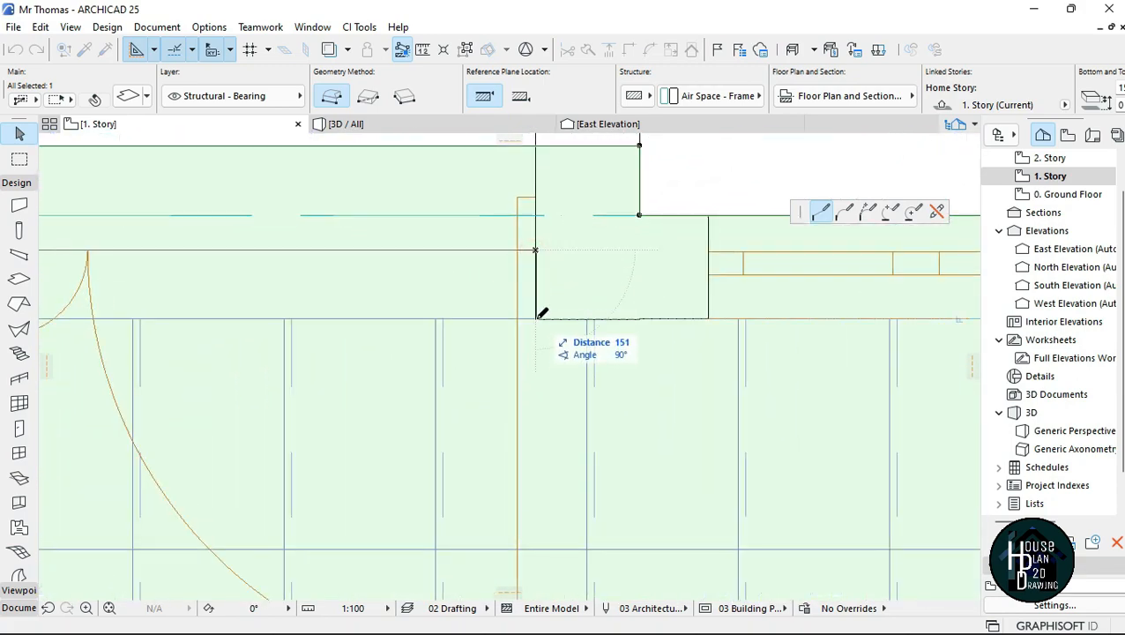
key("BackSpace")
Step: Close the slab opening along the landing's outer edge and the wall side of the long flight, and deselect the slab
scroll(534, 315, "down", 5)
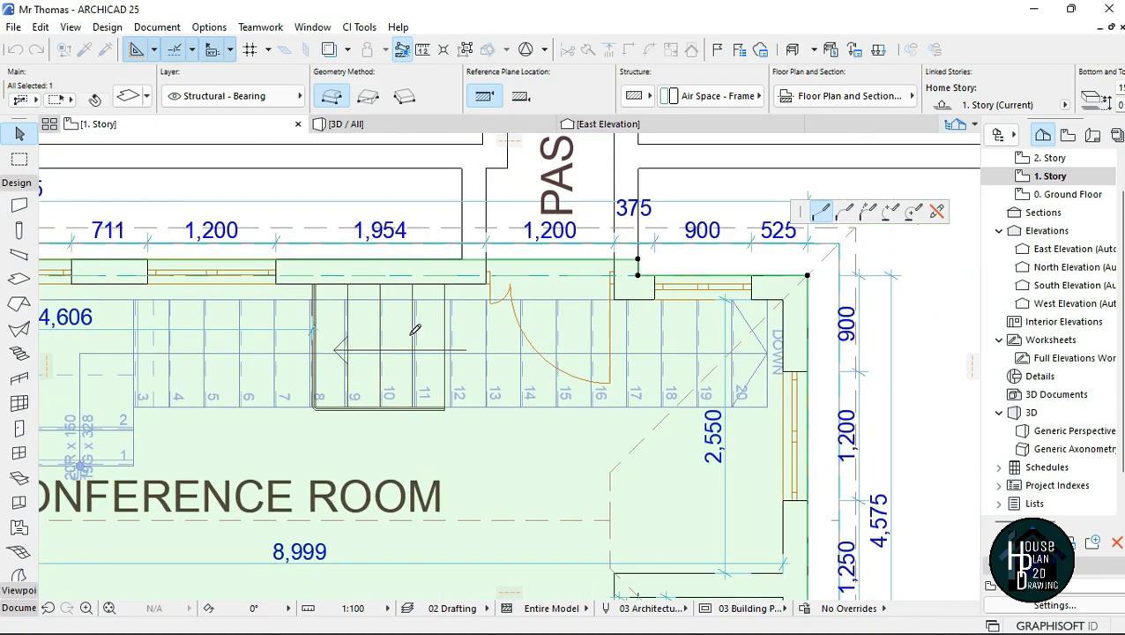
scroll(373, 284, "down", 3)
scroll(374, 284, "up", 6)
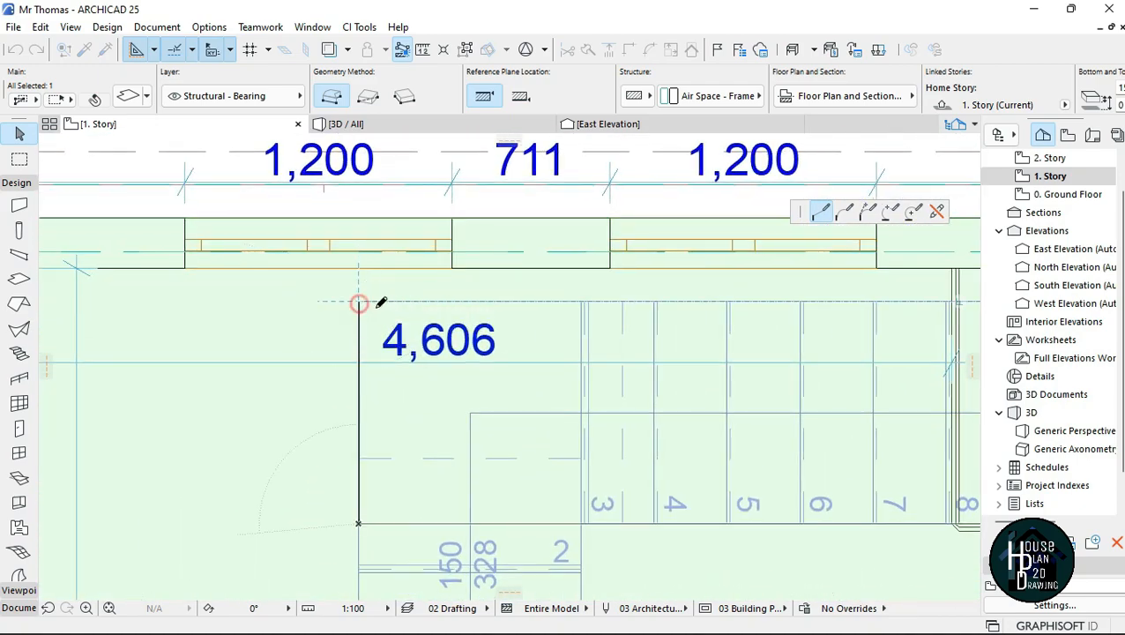
scroll(358, 304, "down", 4)
scroll(762, 288, "up", 4)
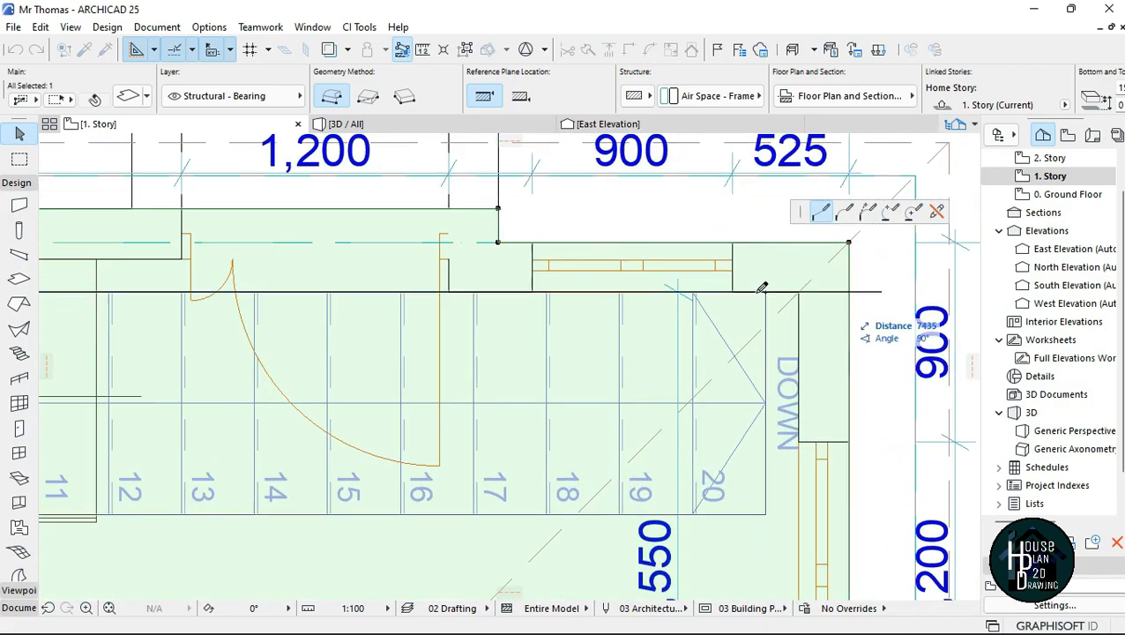
left_click(772, 287)
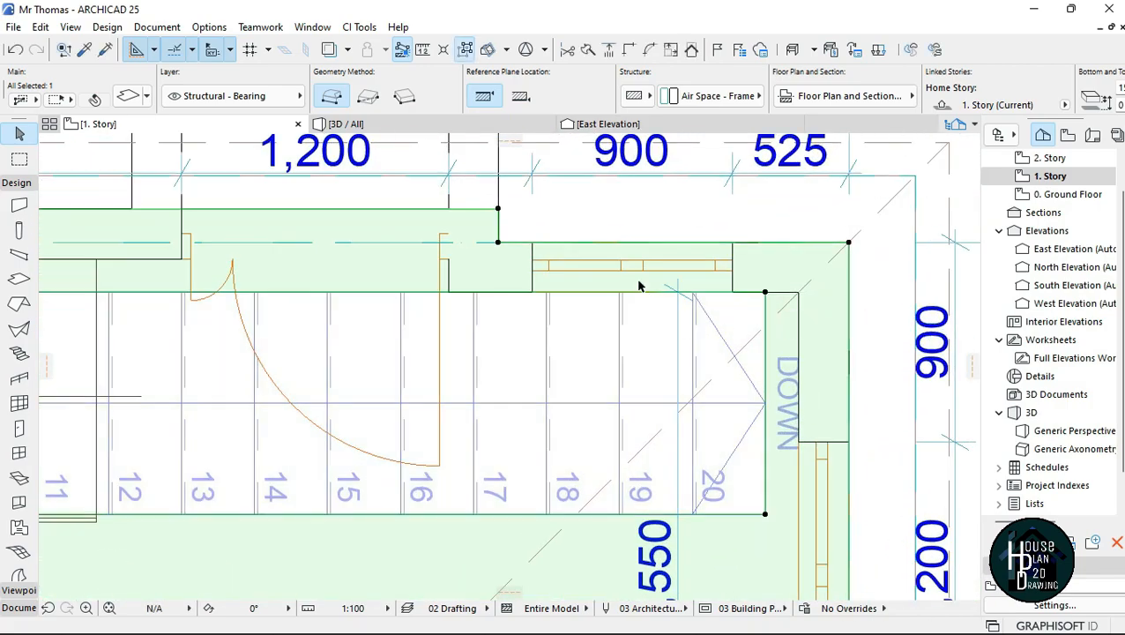
scroll(528, 286, "down", 3)
key("Escape")
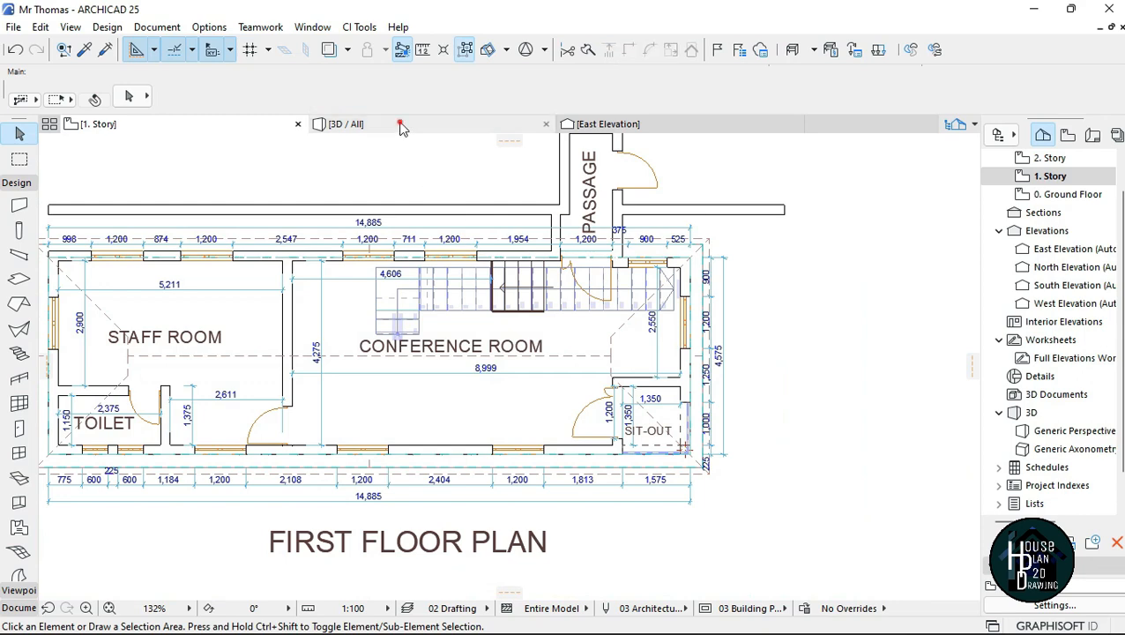
Step: Walk through the 3D model around the slab opening and examine the long flight up to its top step
left_click(401, 124)
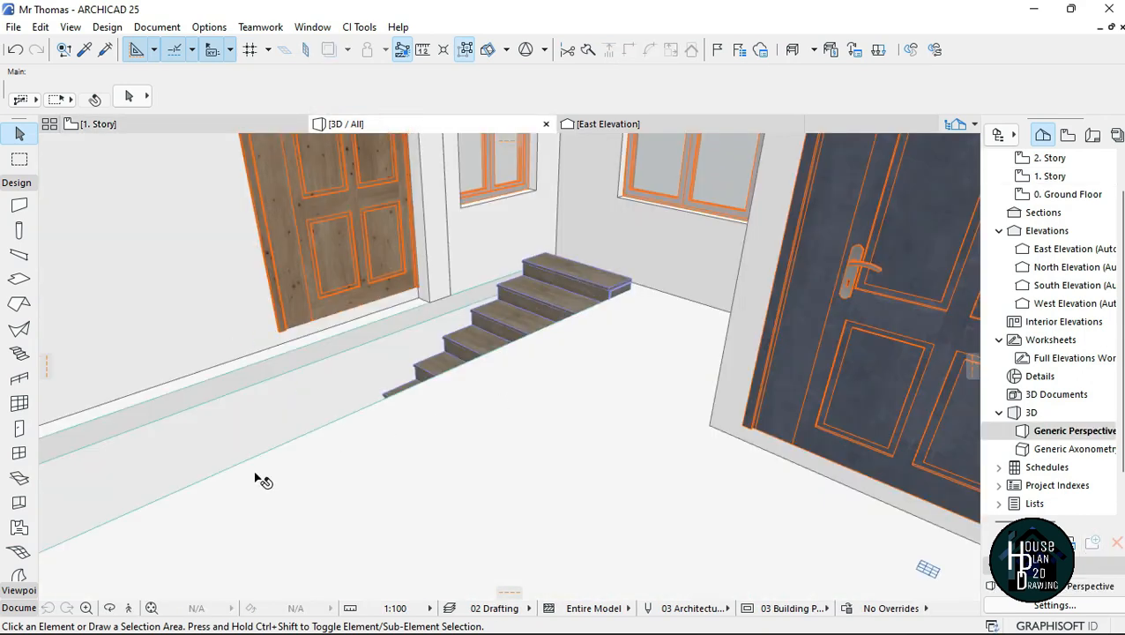
left_click(128, 609)
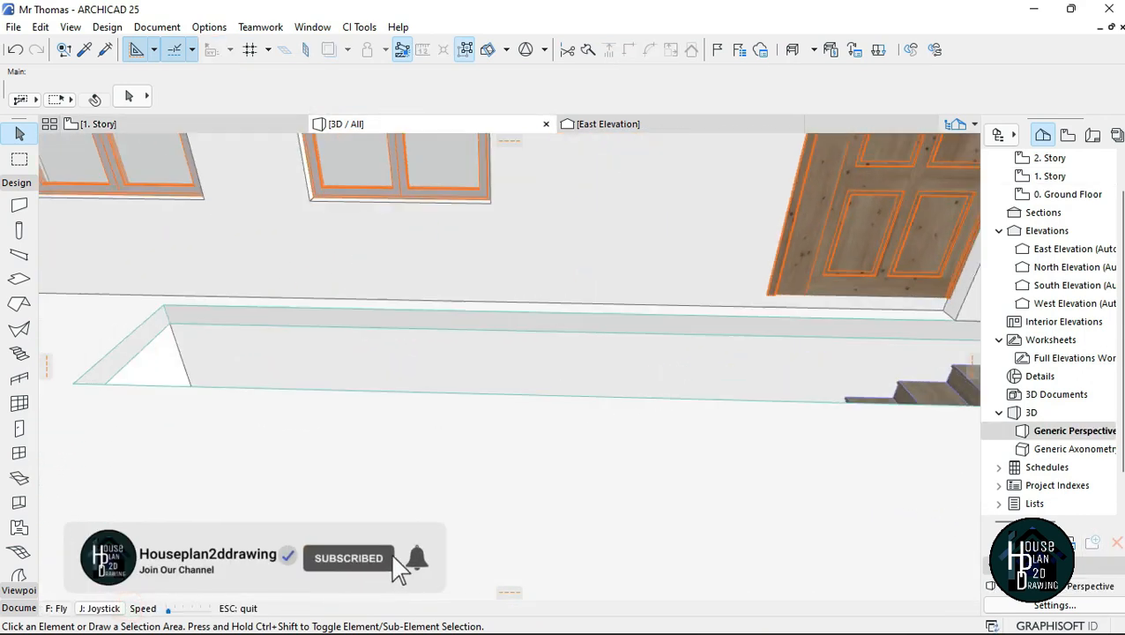
key("Up")
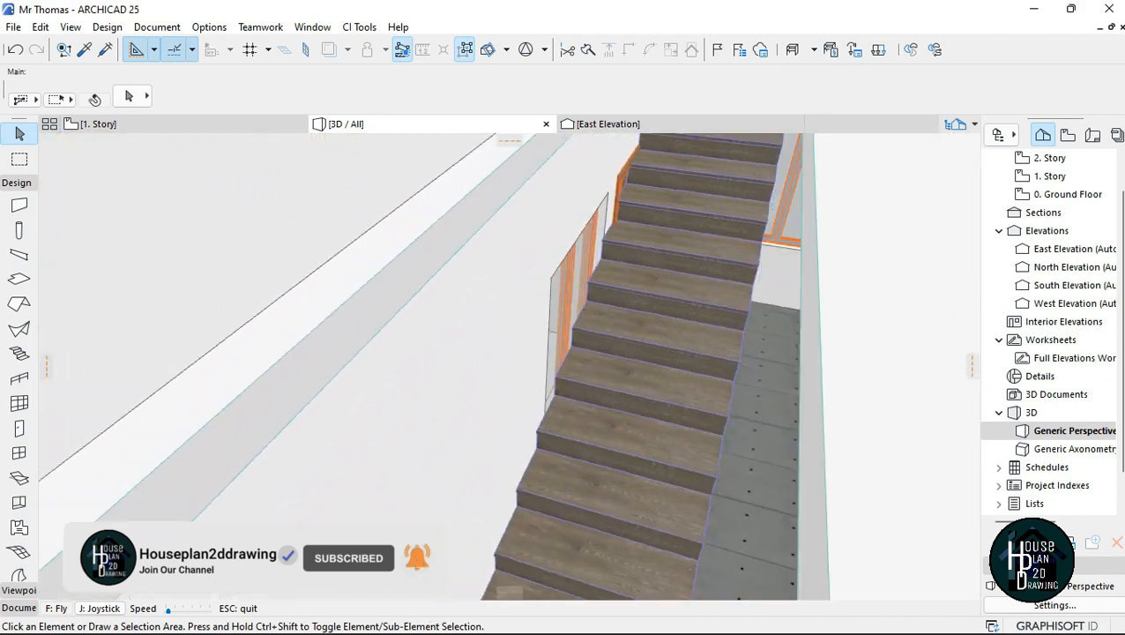
key("Right")
key("Left")
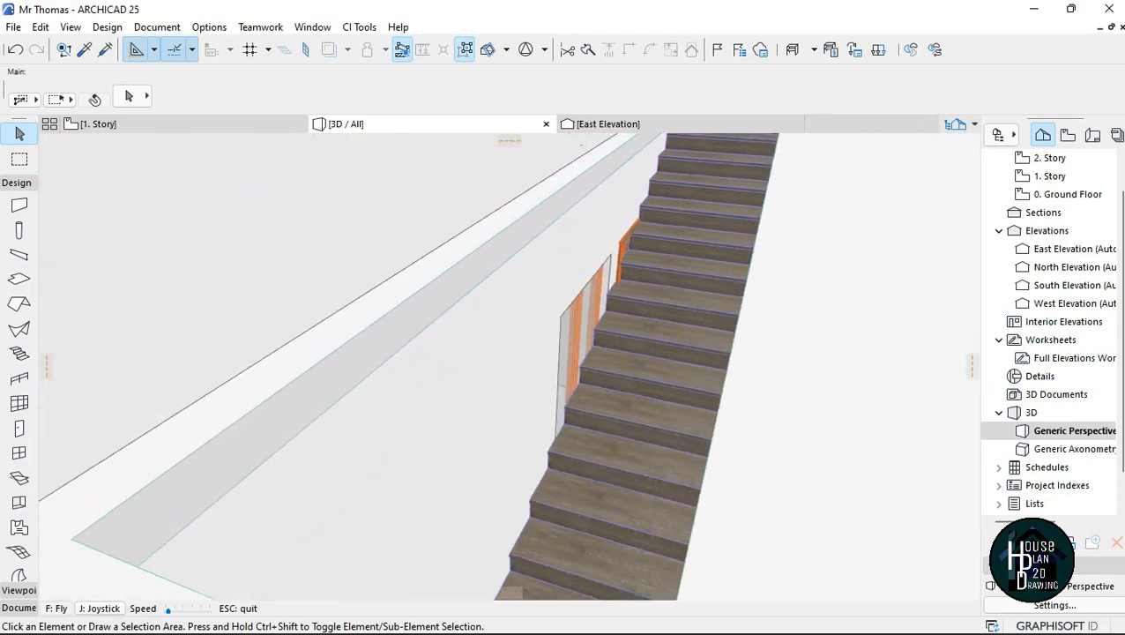
key("Right")
key("Up")
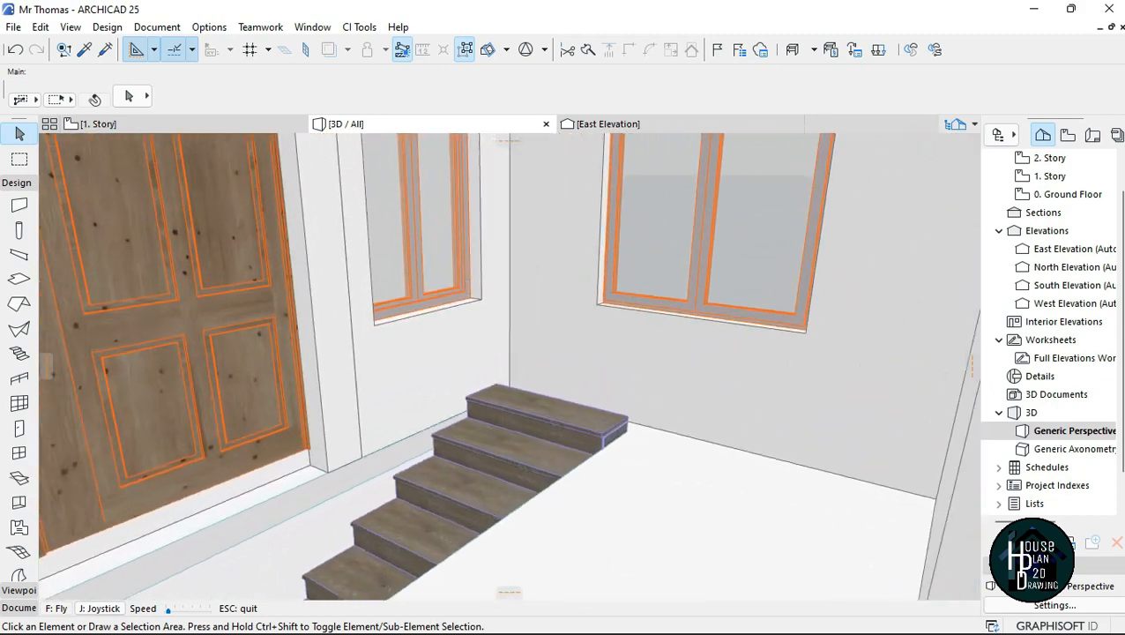
key("Up")
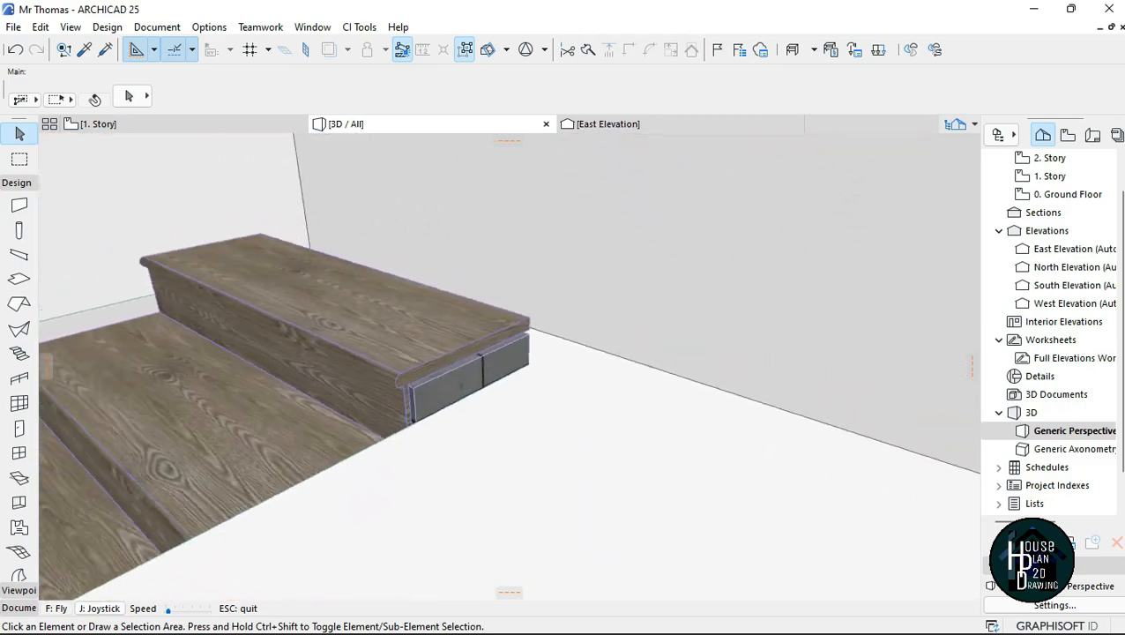
Step: Look back down through the slab opening in 3D and examine the flight, the landing and the upper steps
key("Down")
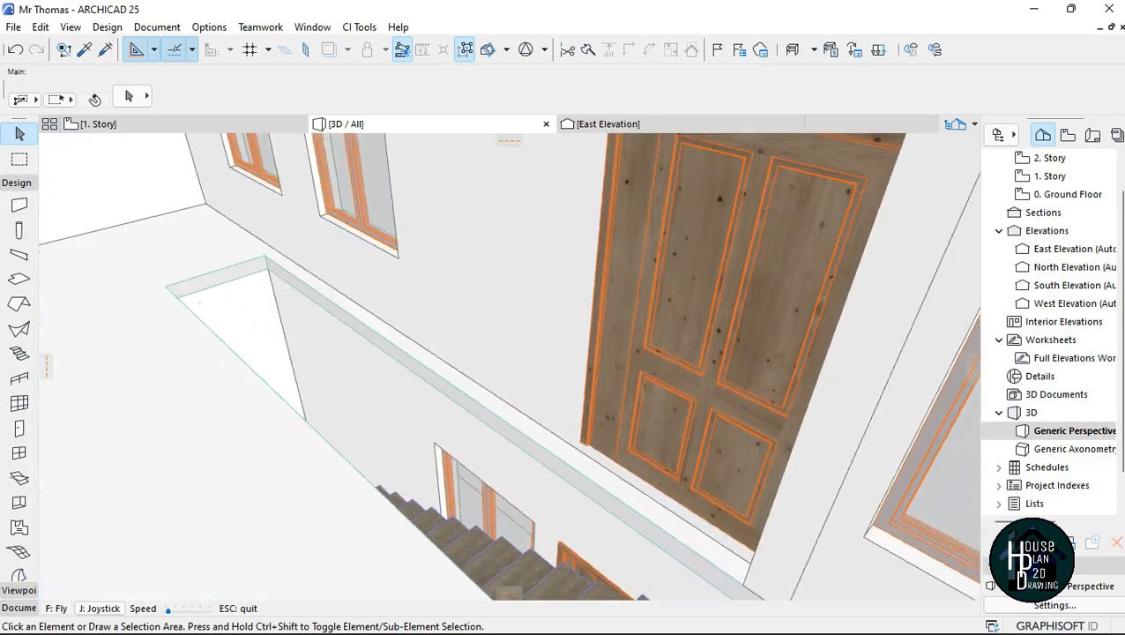
key("Up")
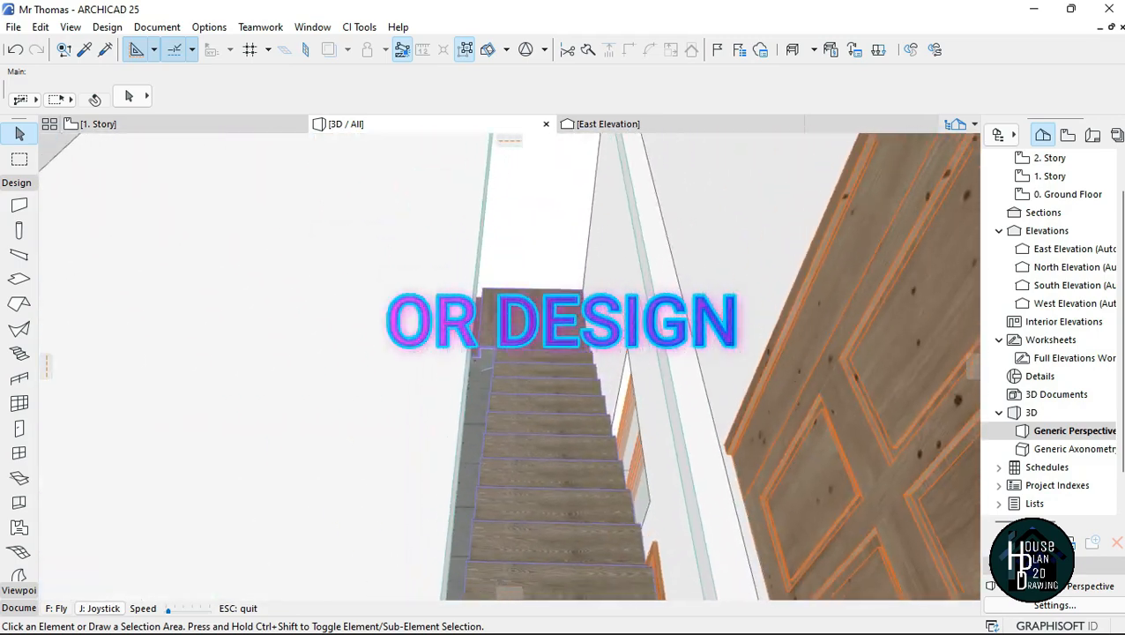
key("Left")
key("Right")
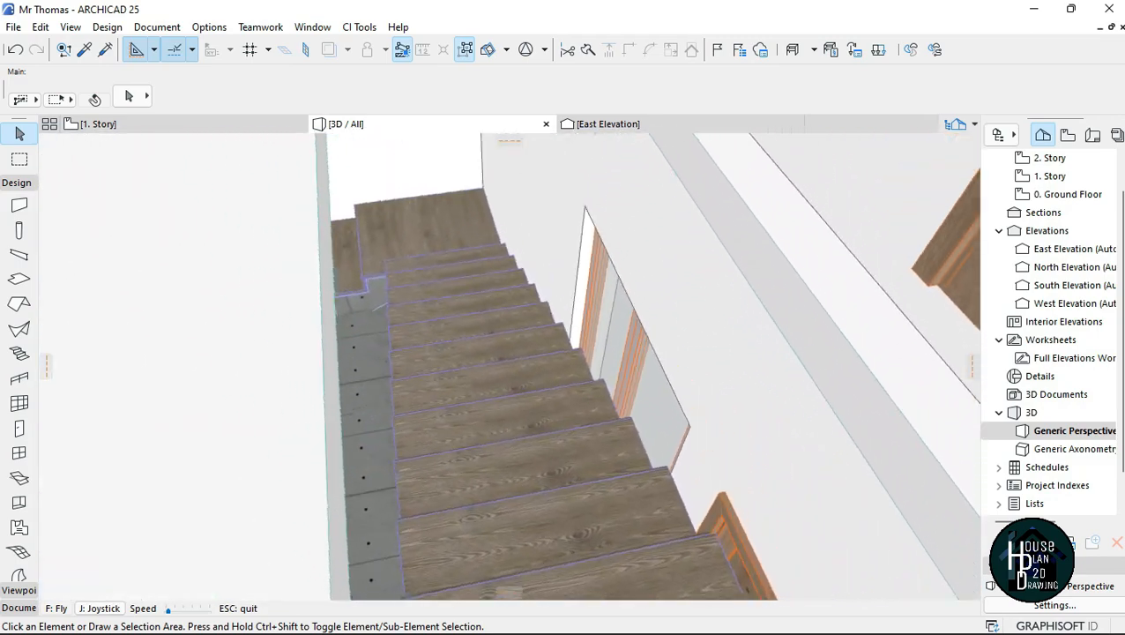
key("Left")
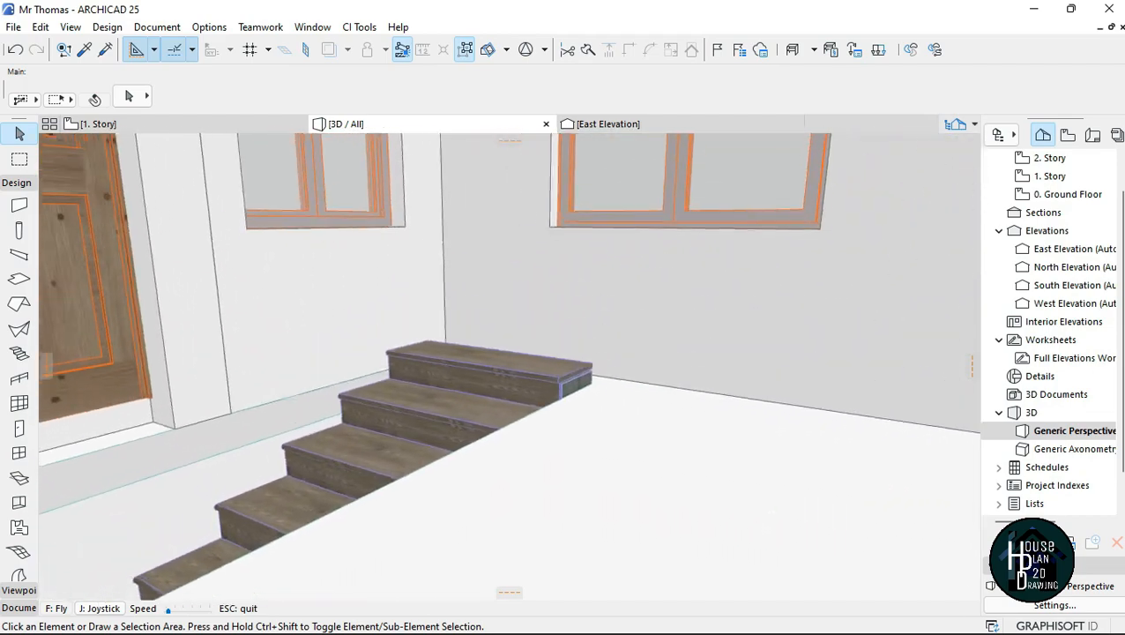
Step: Set the L-shaped stair's top offset to 0 and deselect it
key("Up")
key("Left")
key("Down")
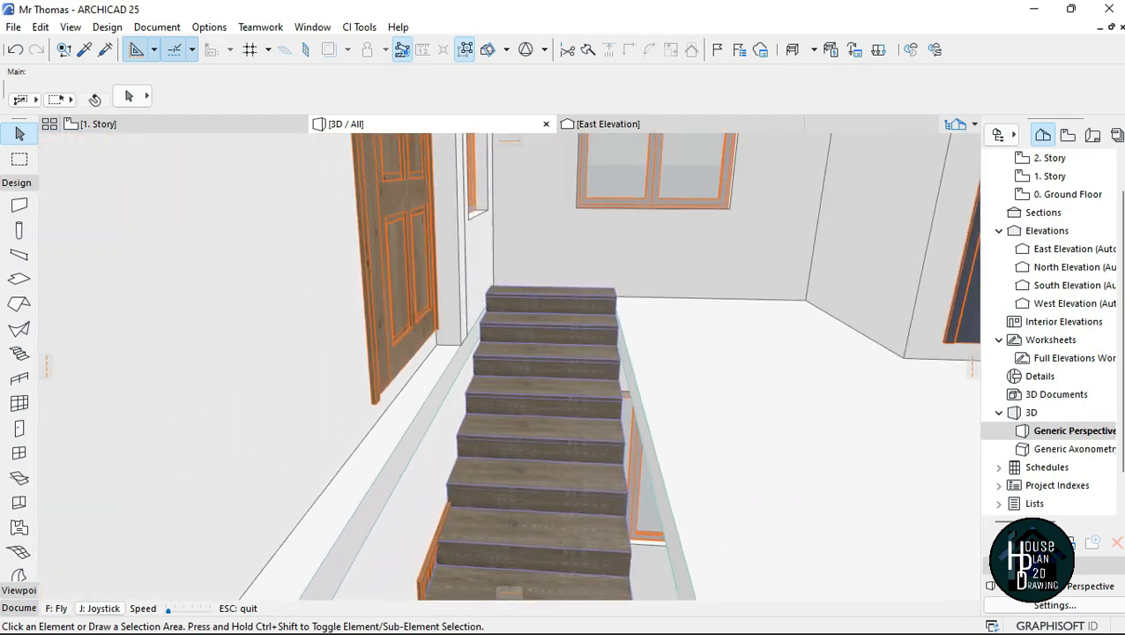
key("Right")
key("Up")
key("Escape")
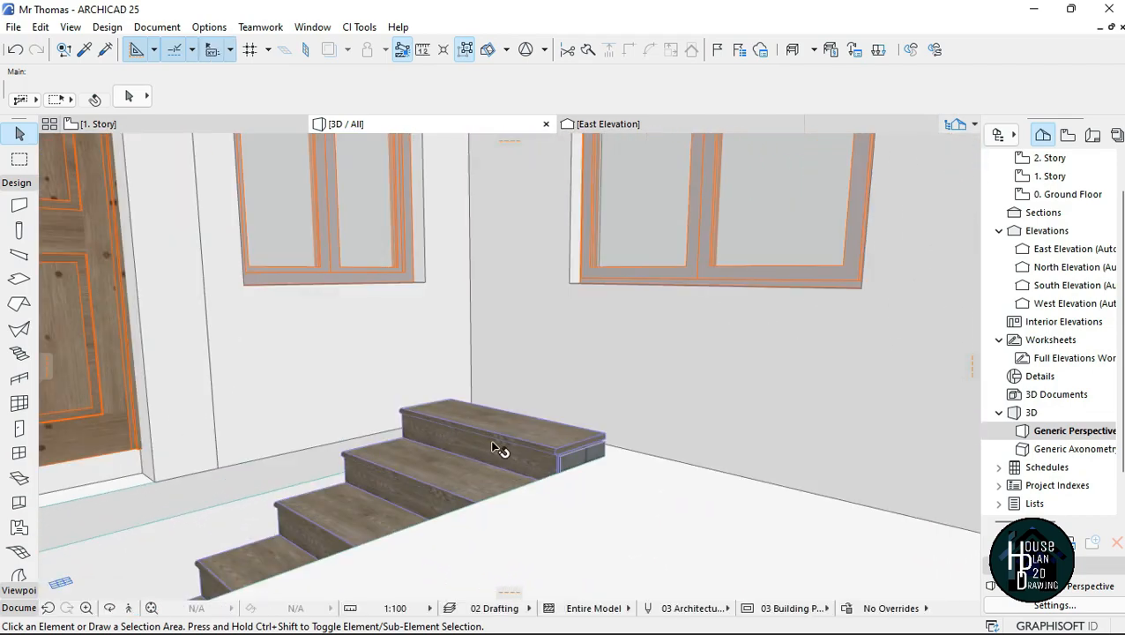
left_click(494, 445)
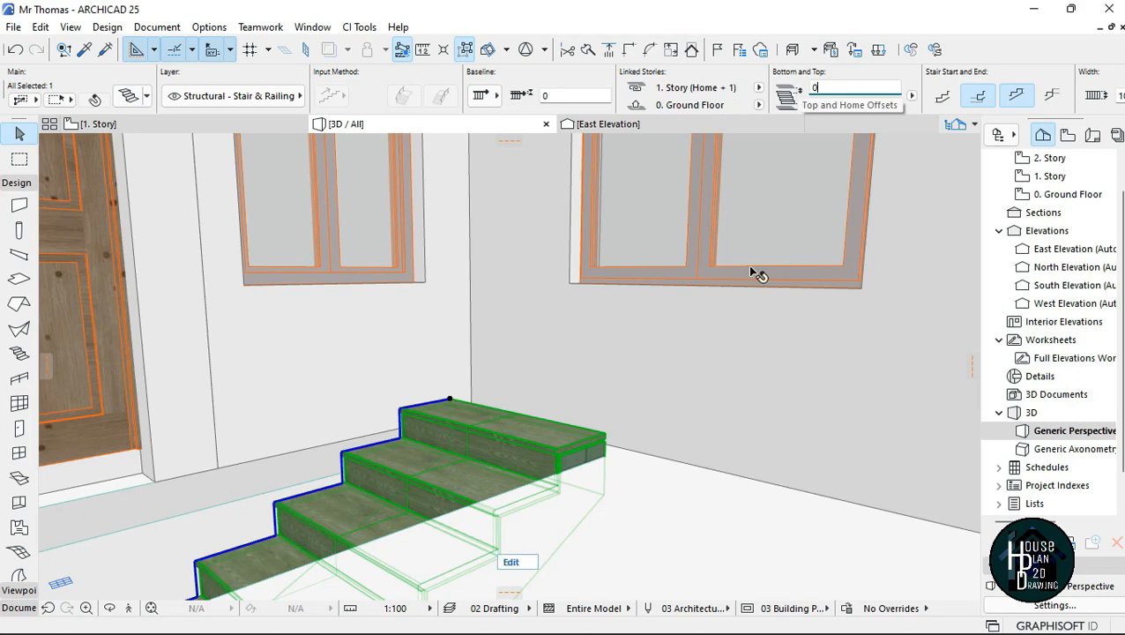
left_click(609, 461)
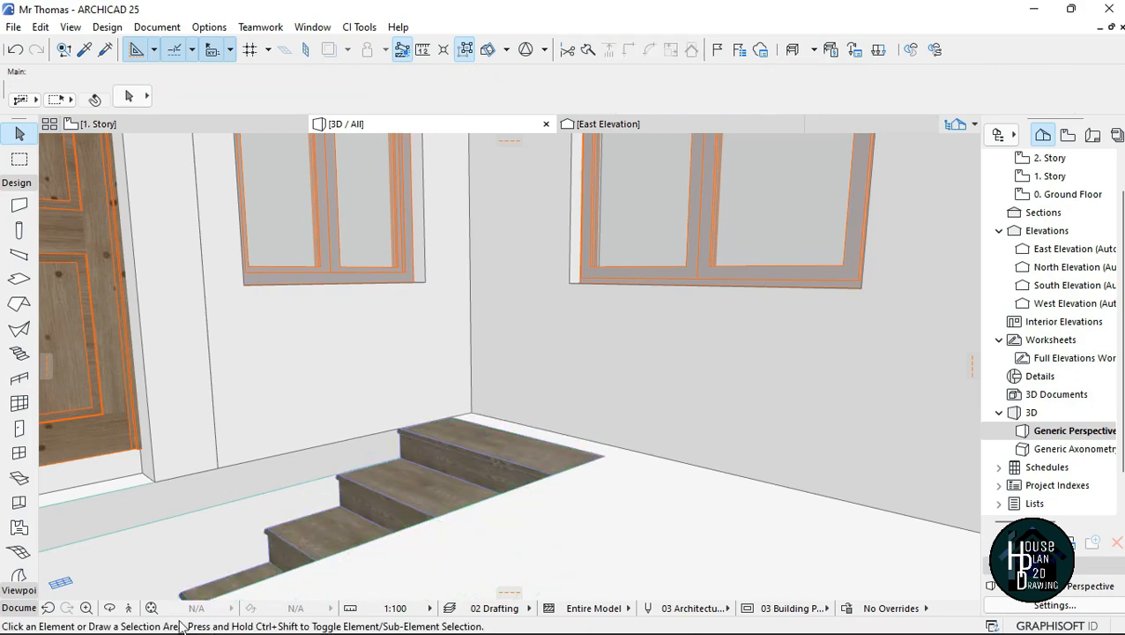
Step: Set the L-shaped stair's number of risers to 17 in its selection settings
left_click(129, 610)
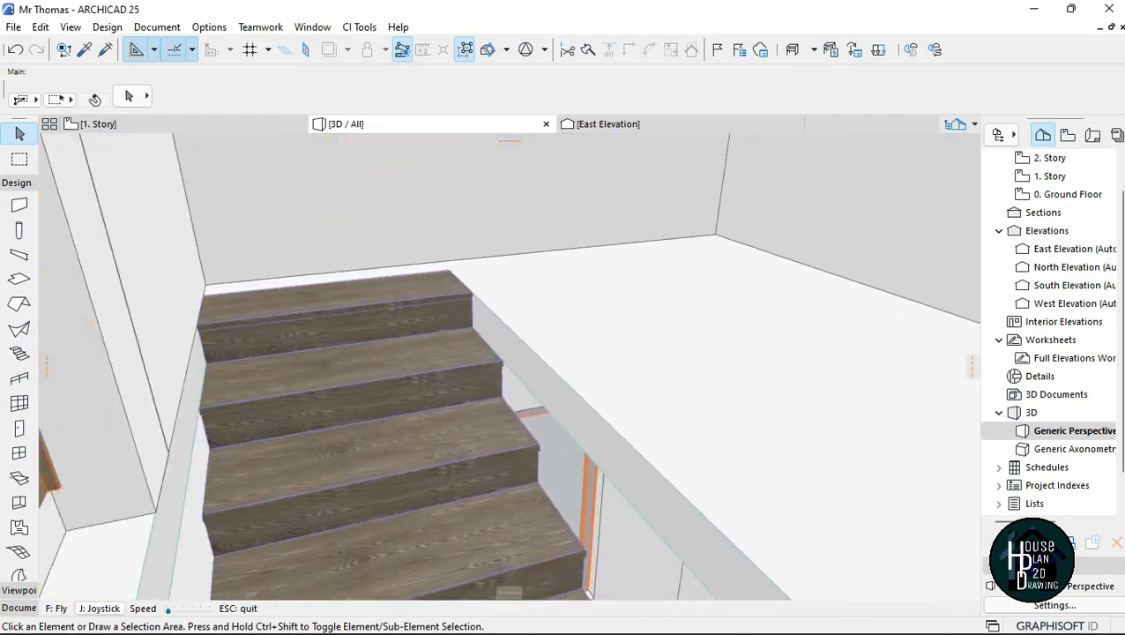
key("Up")
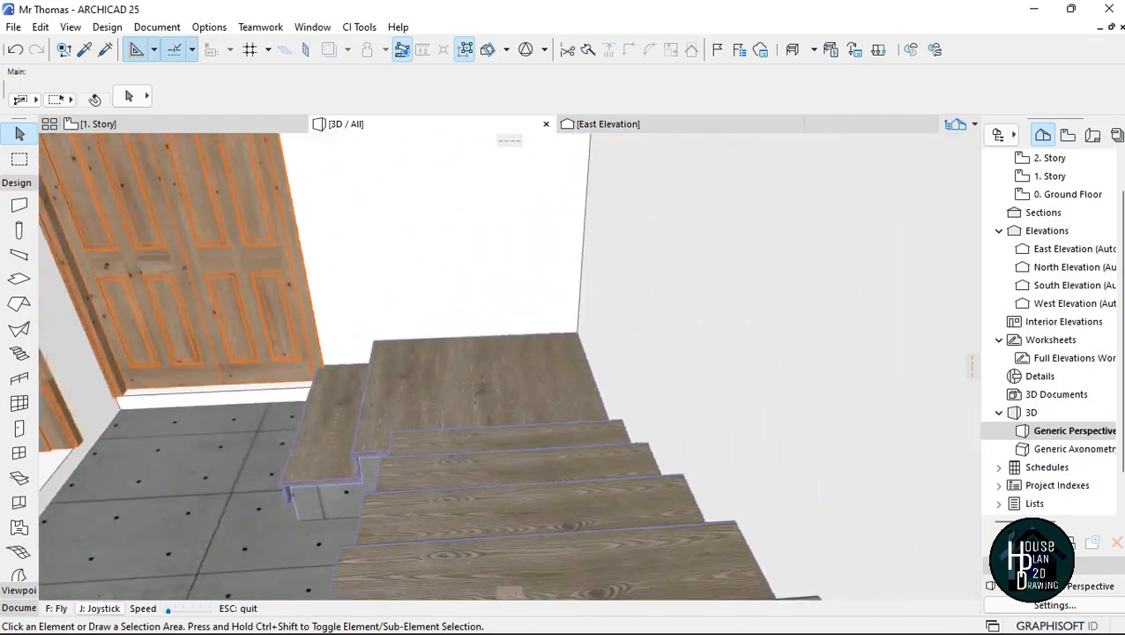
key("Up")
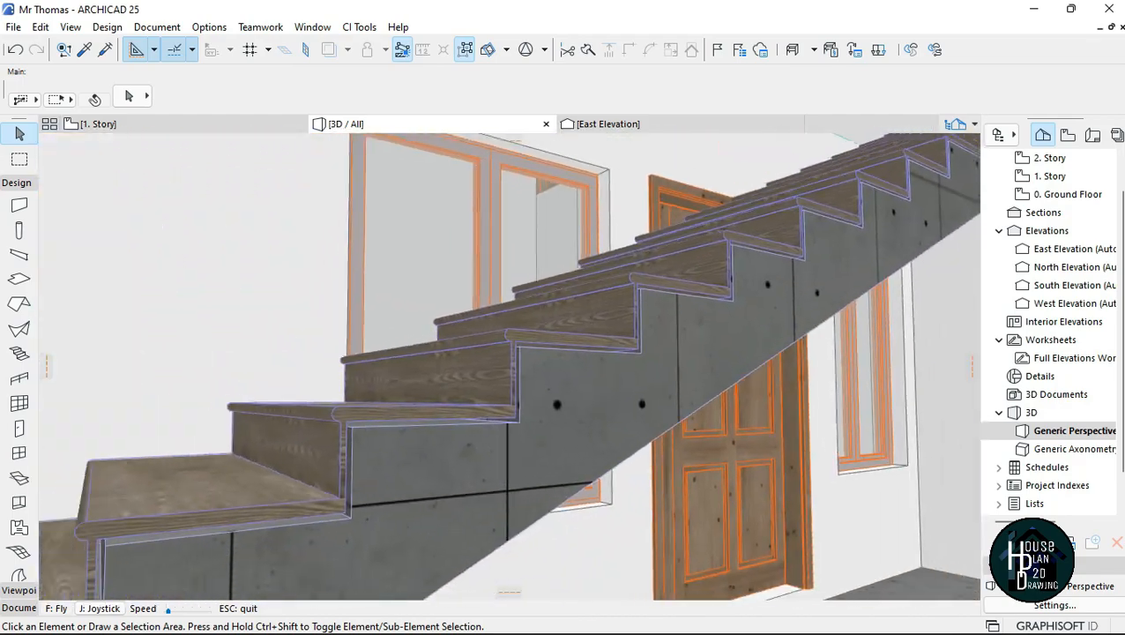
key("Up")
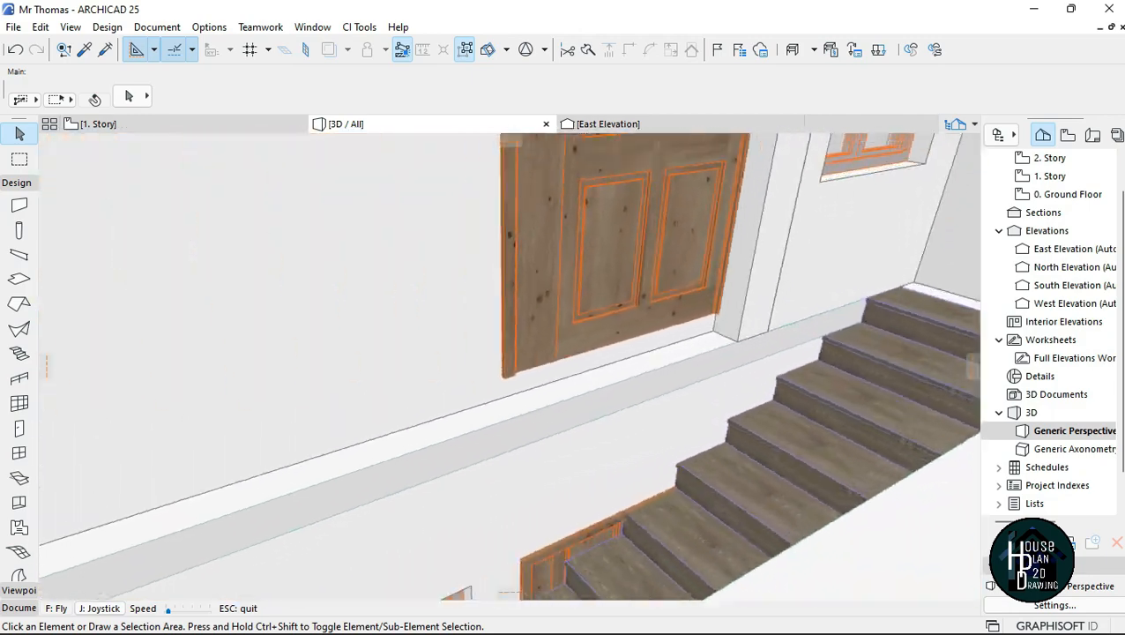
key("Down")
key("Escape")
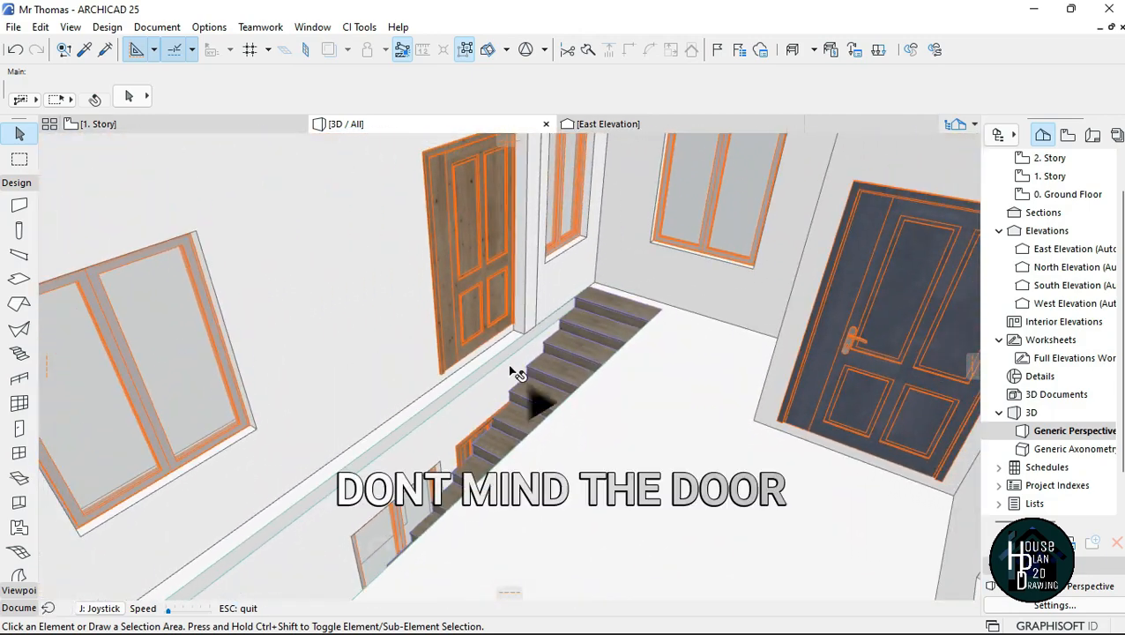
left_click(588, 347)
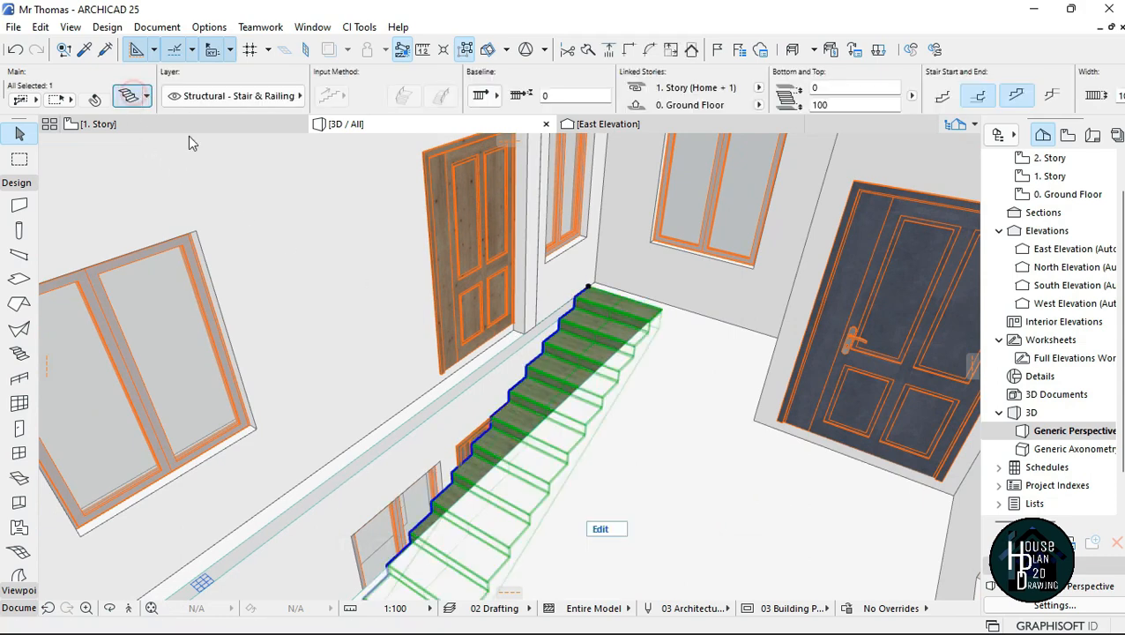
key("ctrl+t")
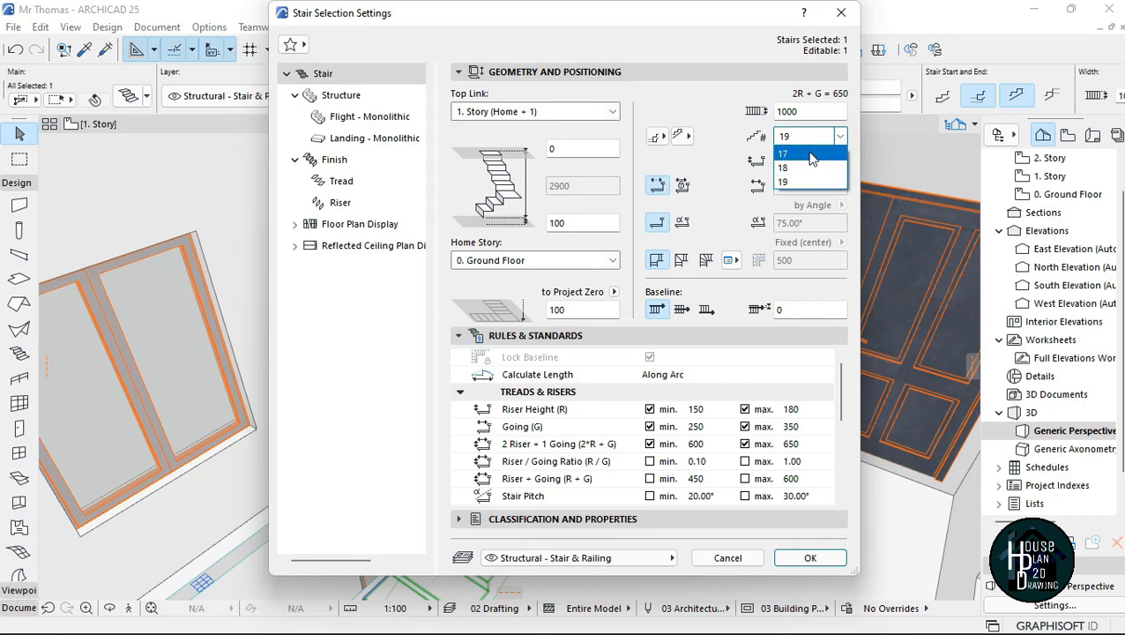
left_click(812, 558)
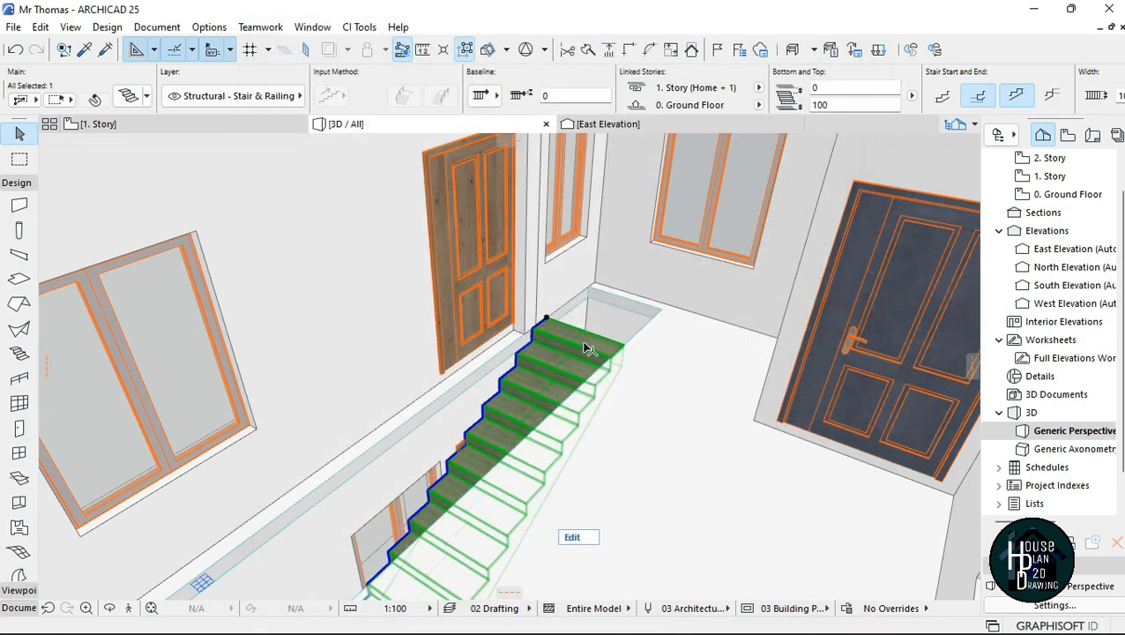
Step: Offset the short end edge of the slab opening back to the outer edge of the stair's top step, and deselect the slab
key("shift+F3")
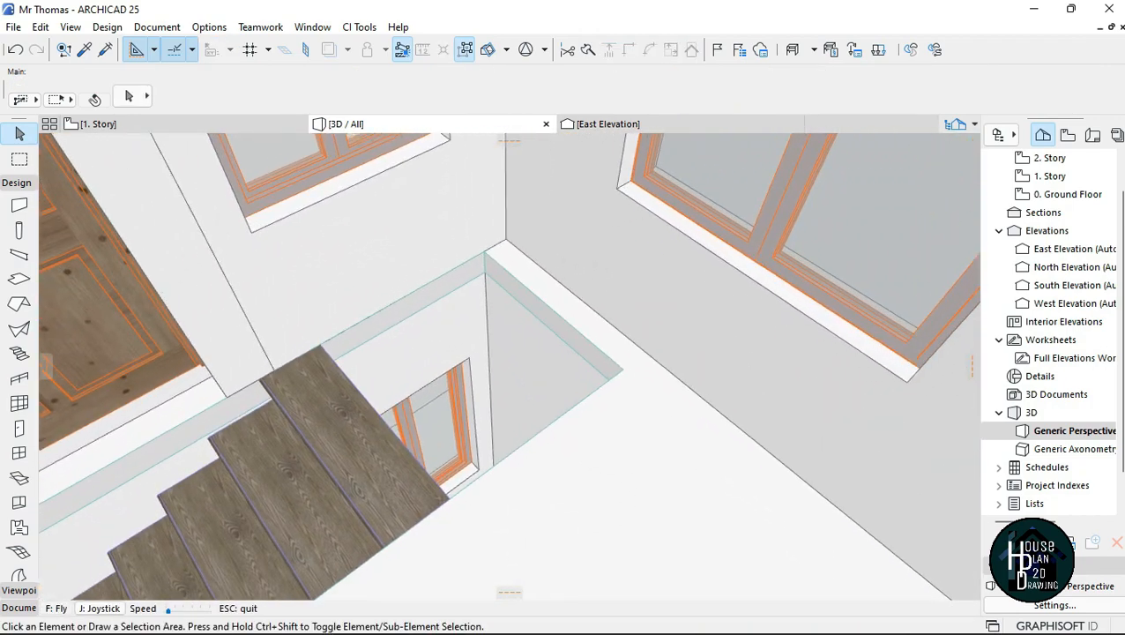
key("Escape")
left_click(547, 312)
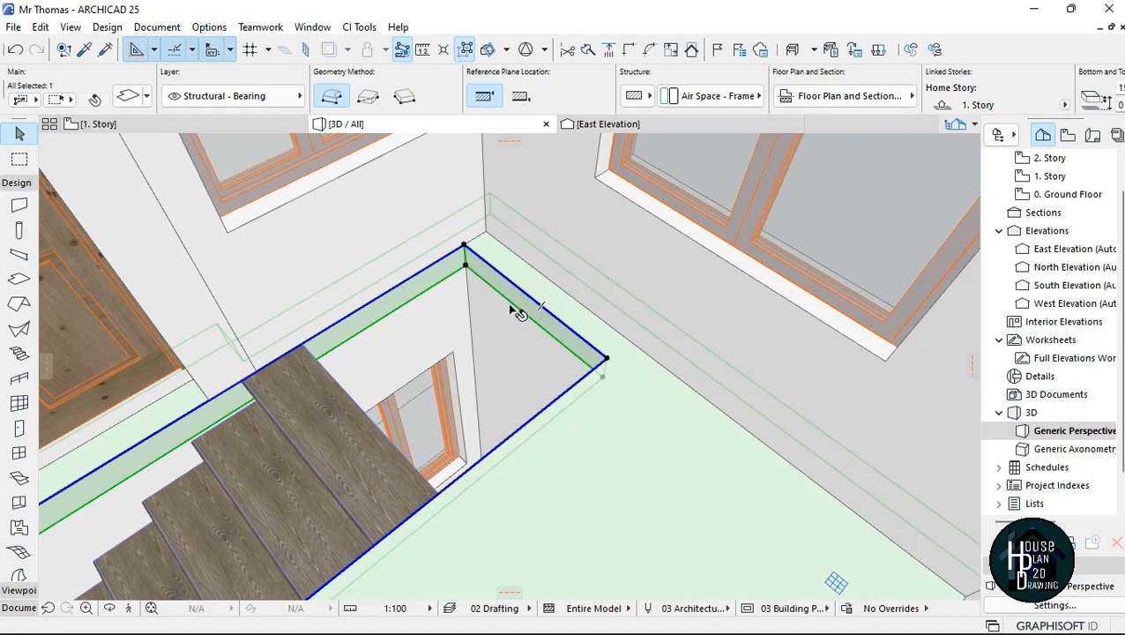
left_click(516, 286)
left_click(889, 216)
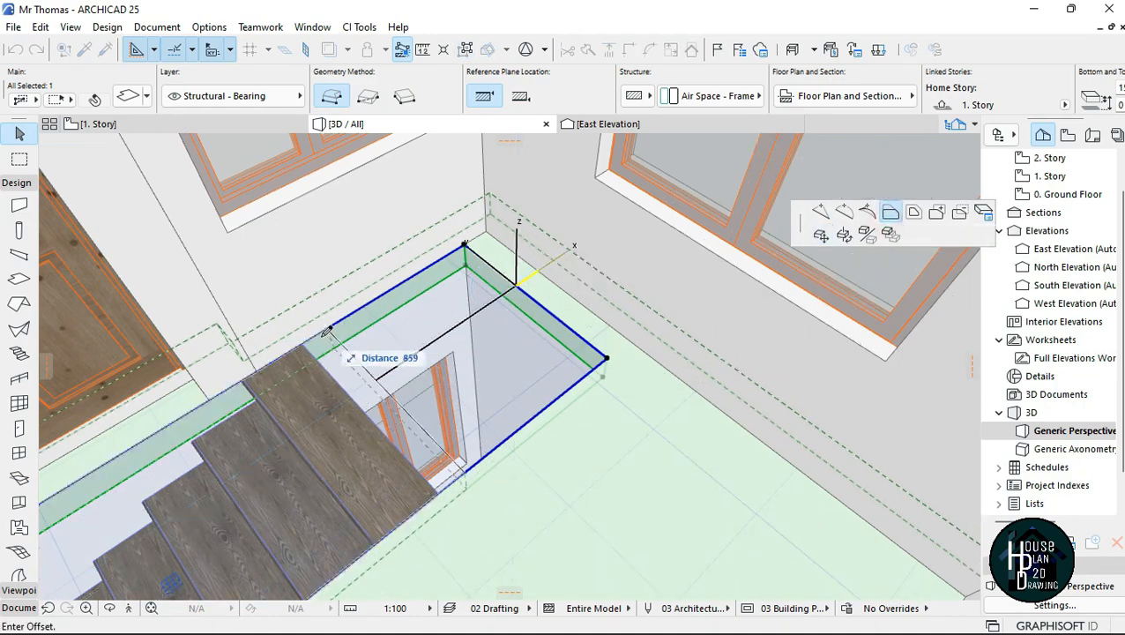
left_click(304, 347)
key("Escape")
Step: Walk through the 3D model and examine the long flight, the landing and the lower steps from above and below the slab
left_click(128, 608)
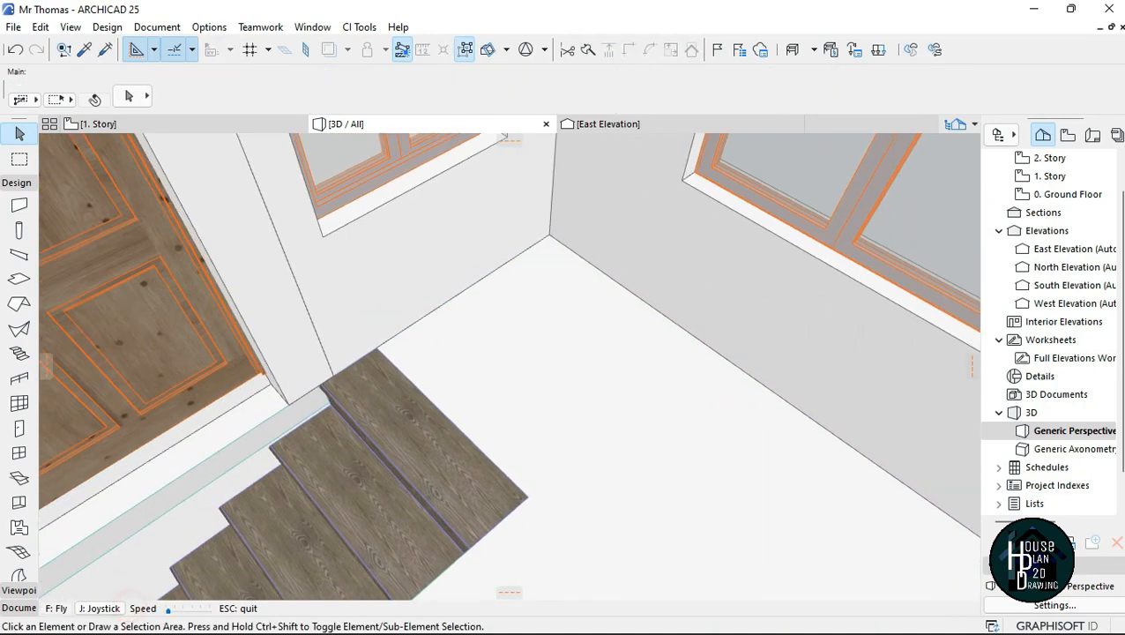
key("Down")
key("Page_Down")
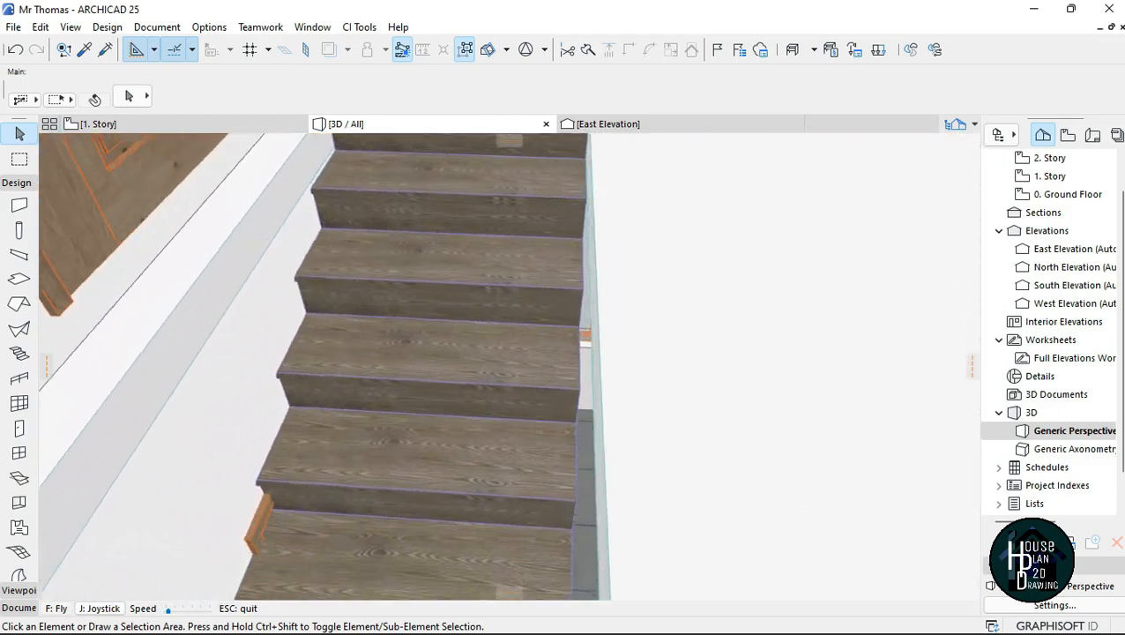
key("Down")
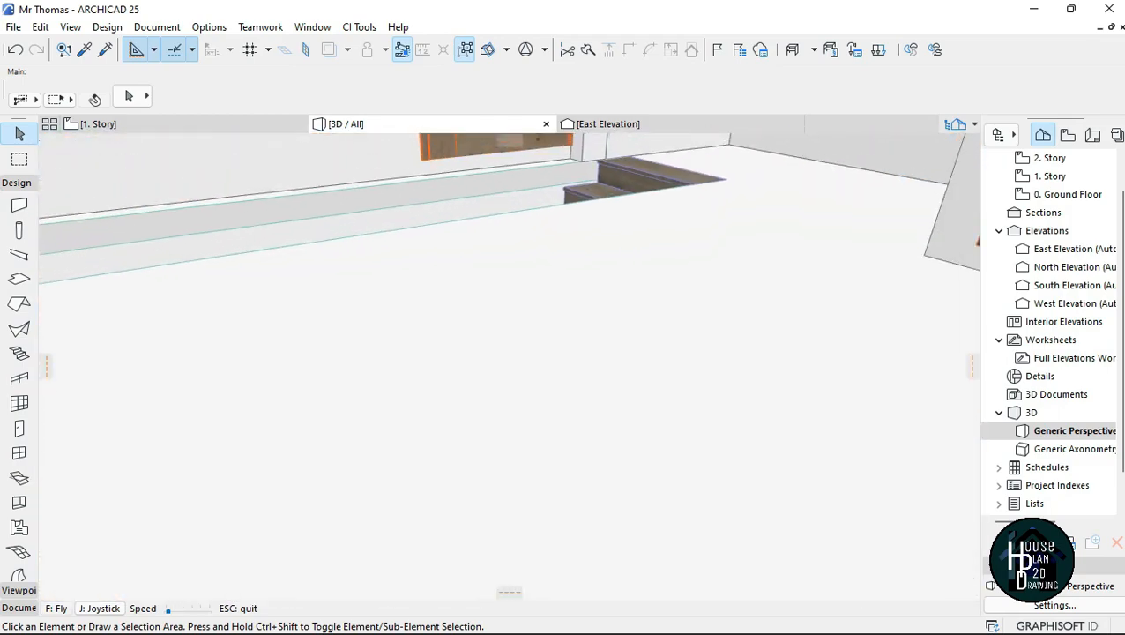
key("Up")
key("Up")
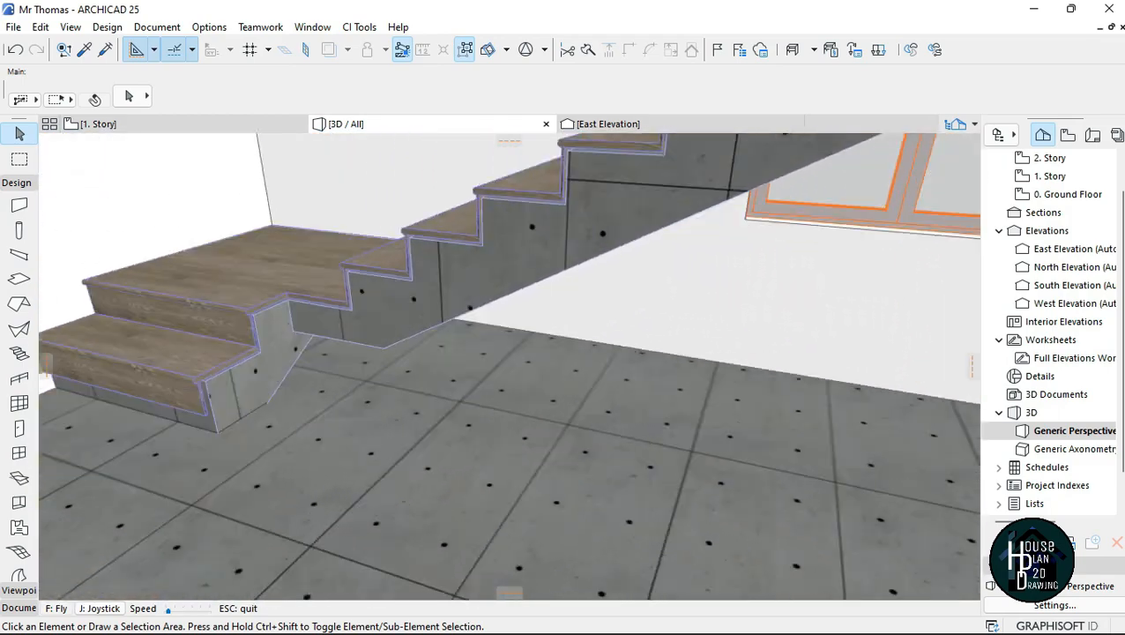
key("Down")
key("Up")
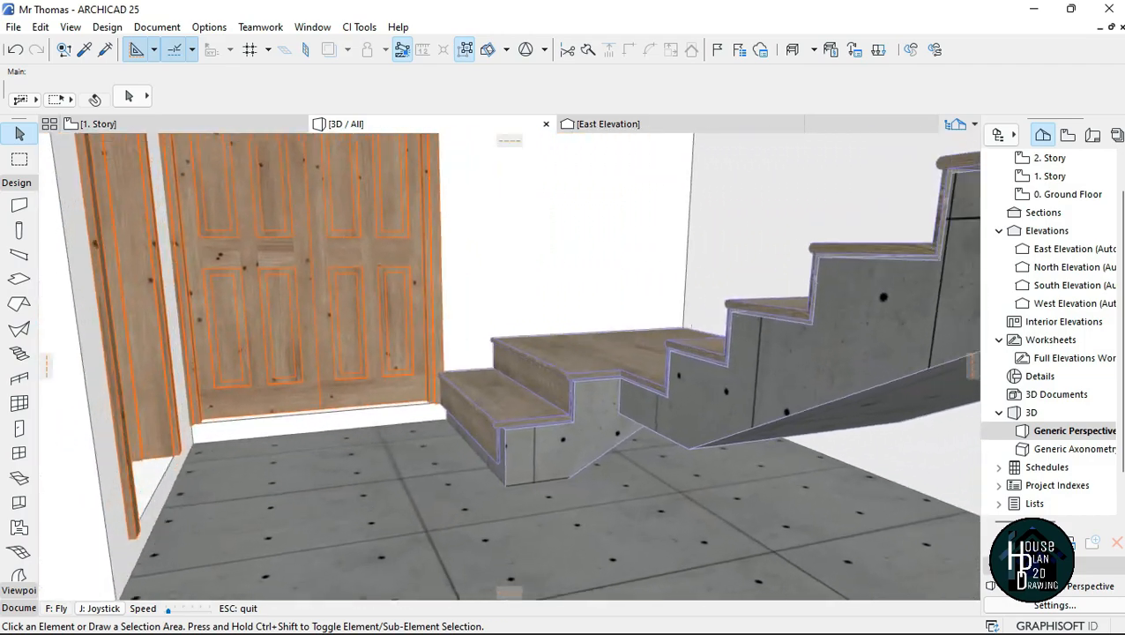
key("Down")
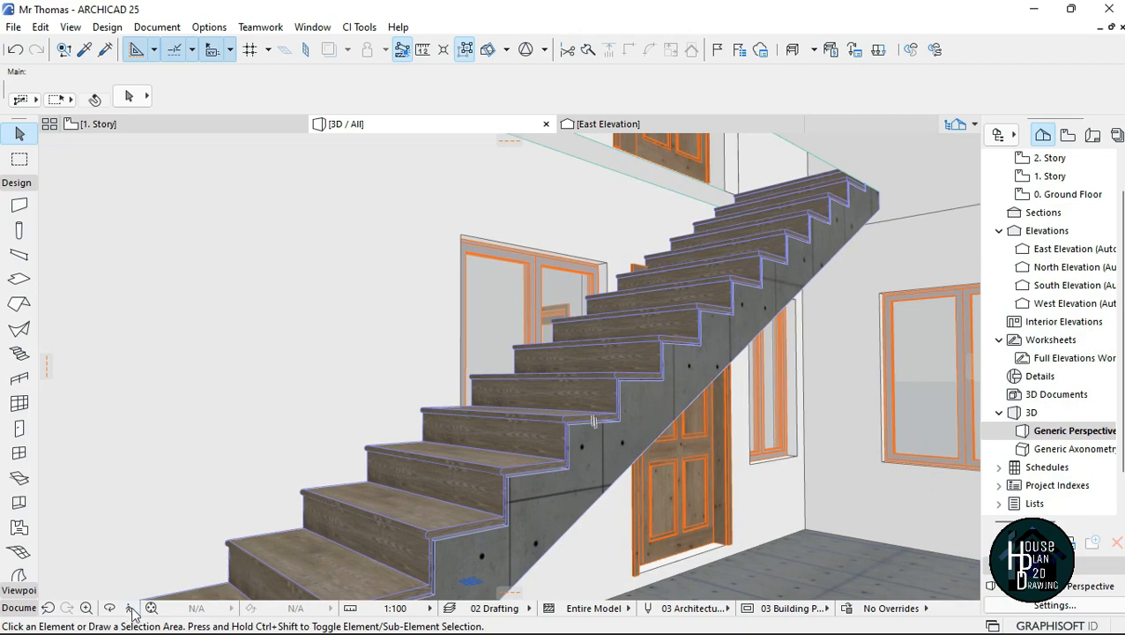
Step: Select the L-shaped stair from the upper story in 3D and open its selection settings
left_click(131, 610)
key("Page_Up")
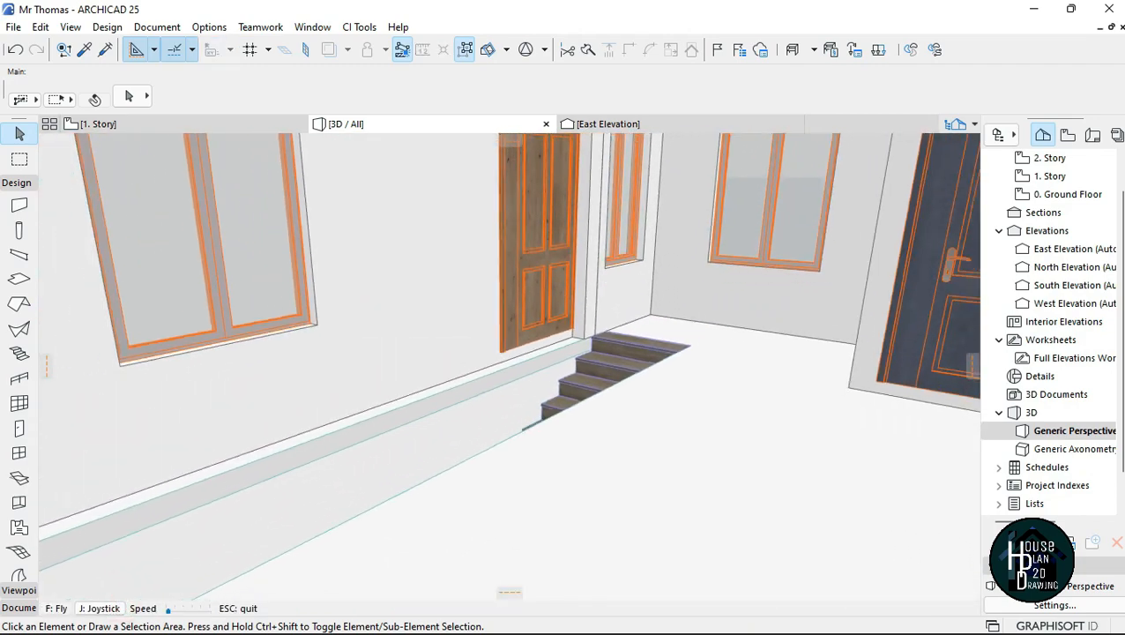
key("Page_Up")
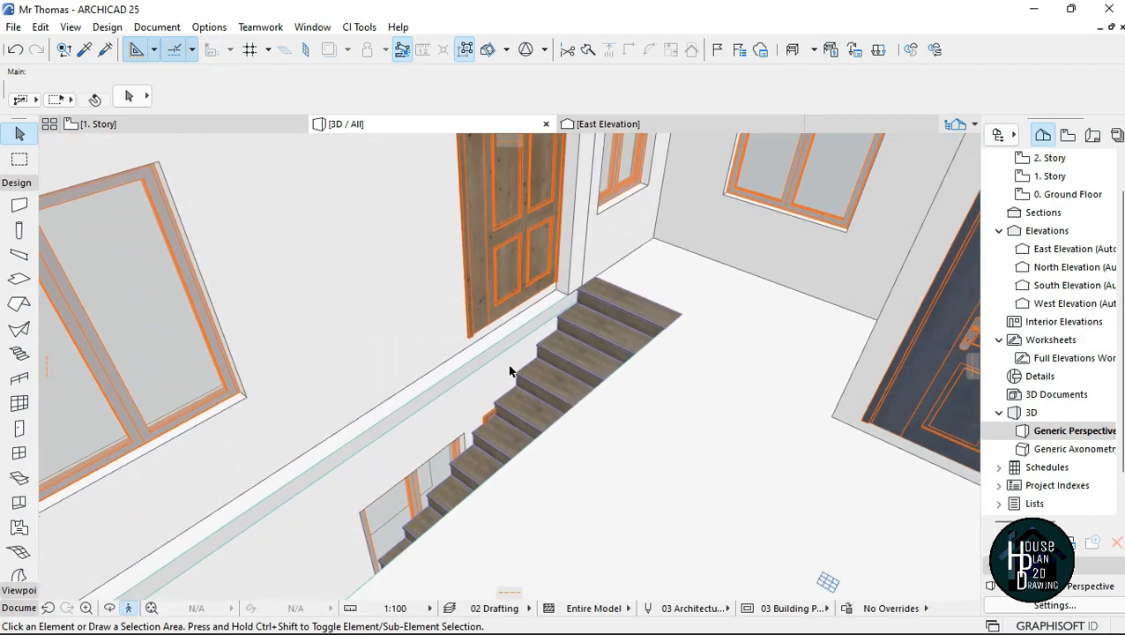
left_click(584, 361)
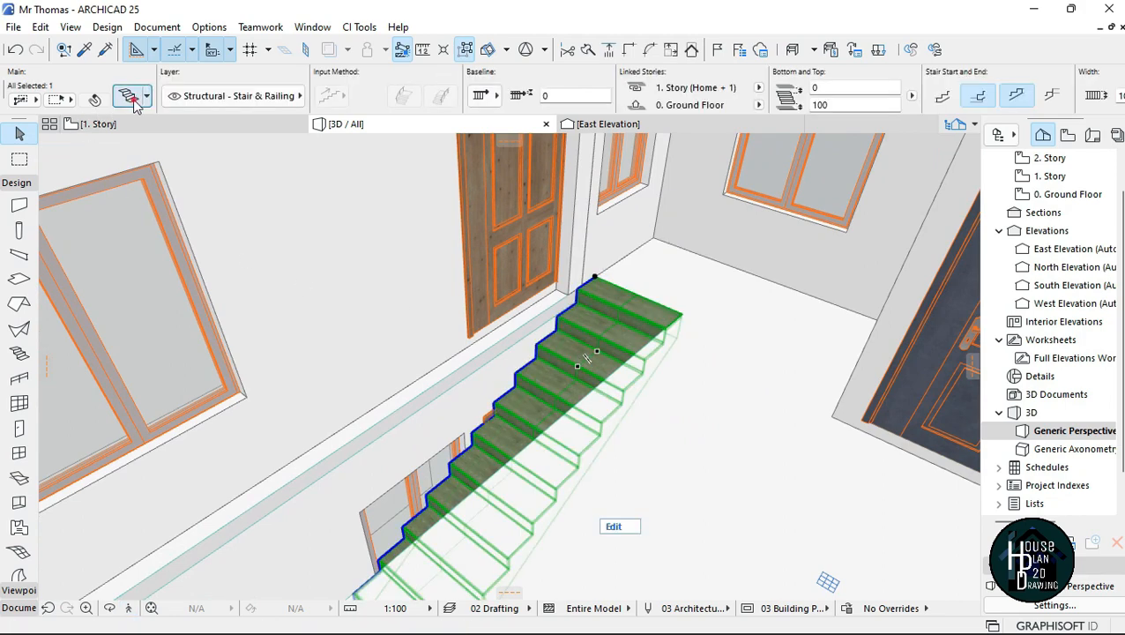
double_click(606, 312)
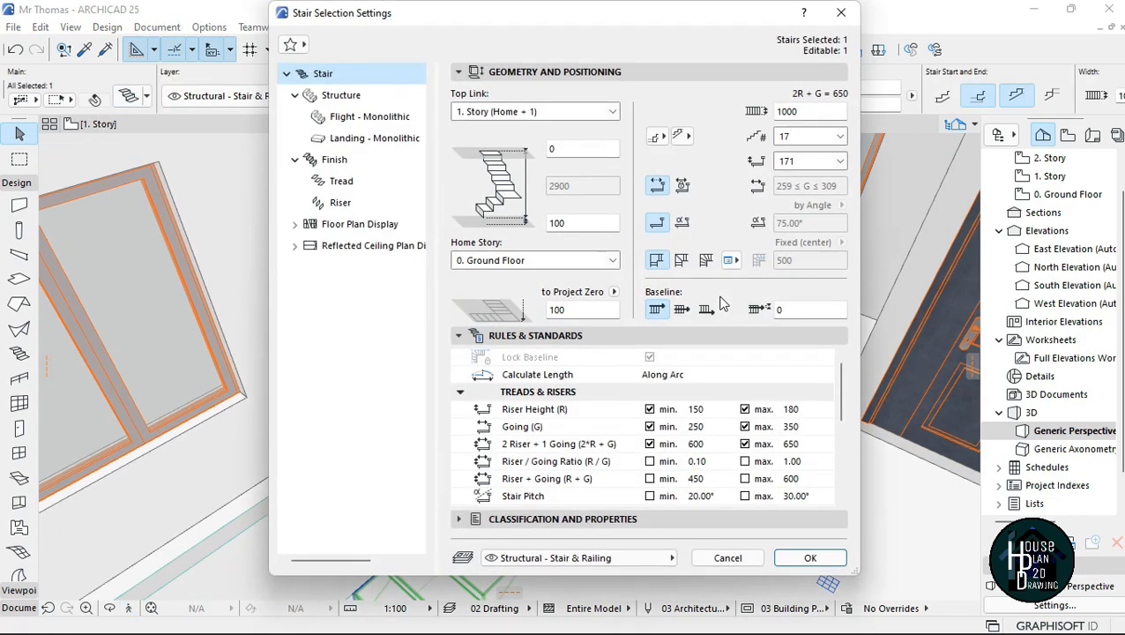
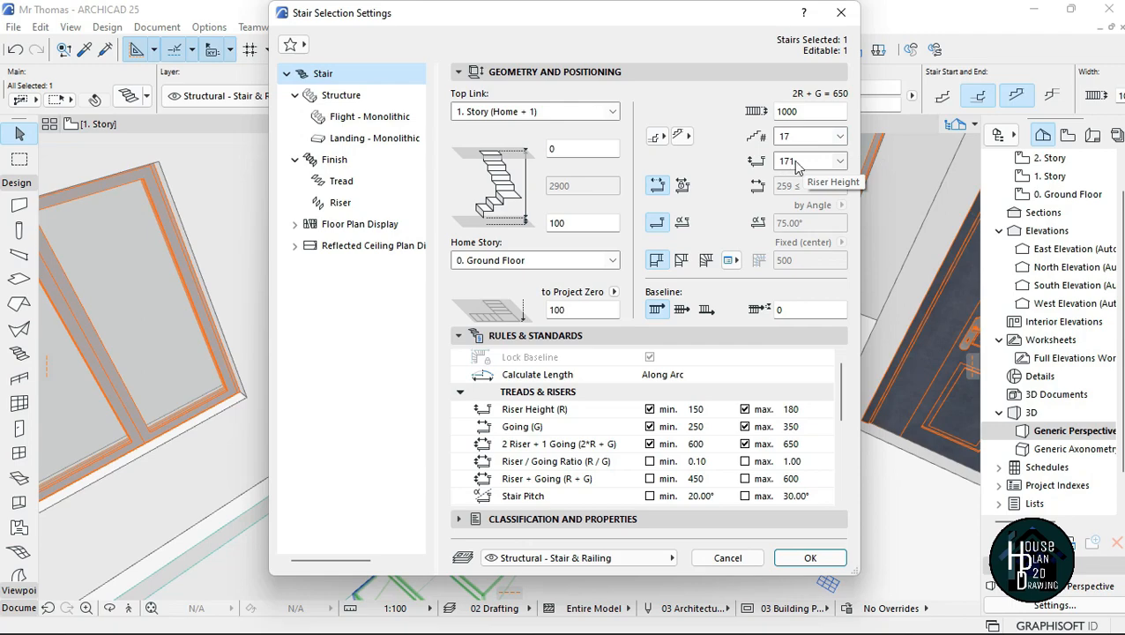
Step: Close the stair settings without changes, deselect the stair, and examine its placement on the 1. Story and 0. Ground Floor plans
left_click(842, 14)
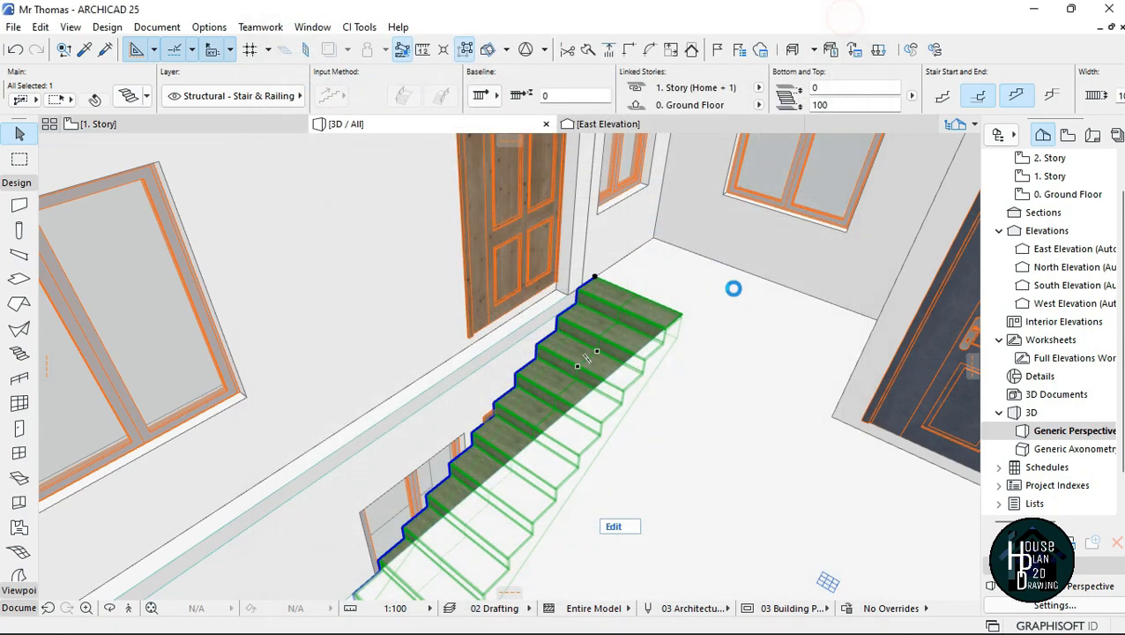
key("Escape")
left_click(183, 129)
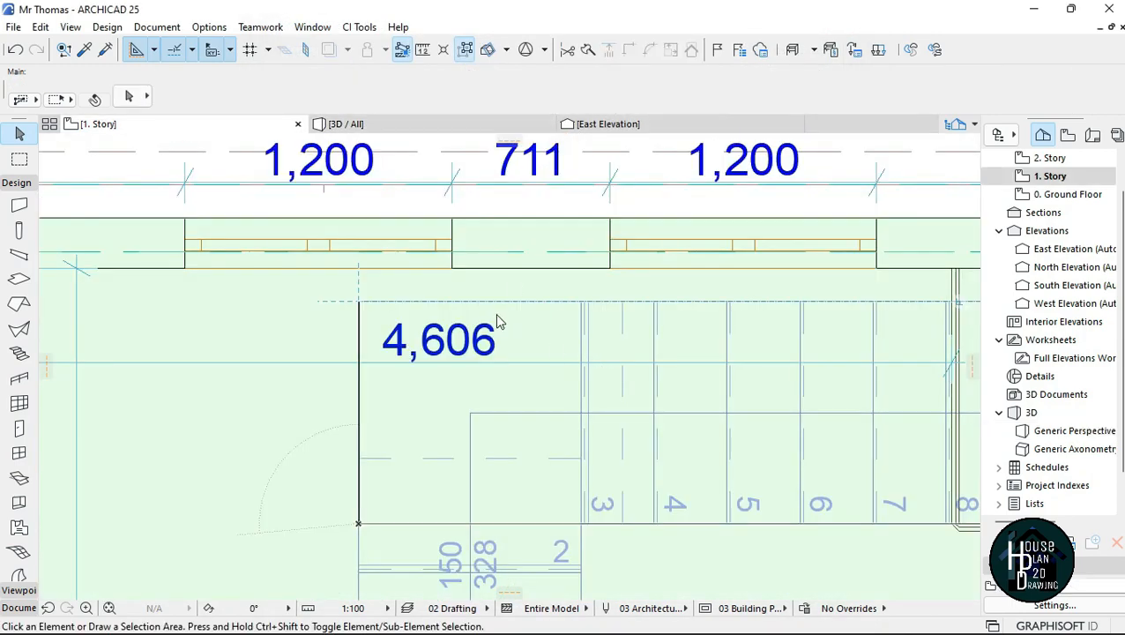
scroll(494, 313, "down", 5)
scroll(494, 312, "down", 3)
scroll(452, 297, "up", 6)
scroll(531, 288, "down", 4)
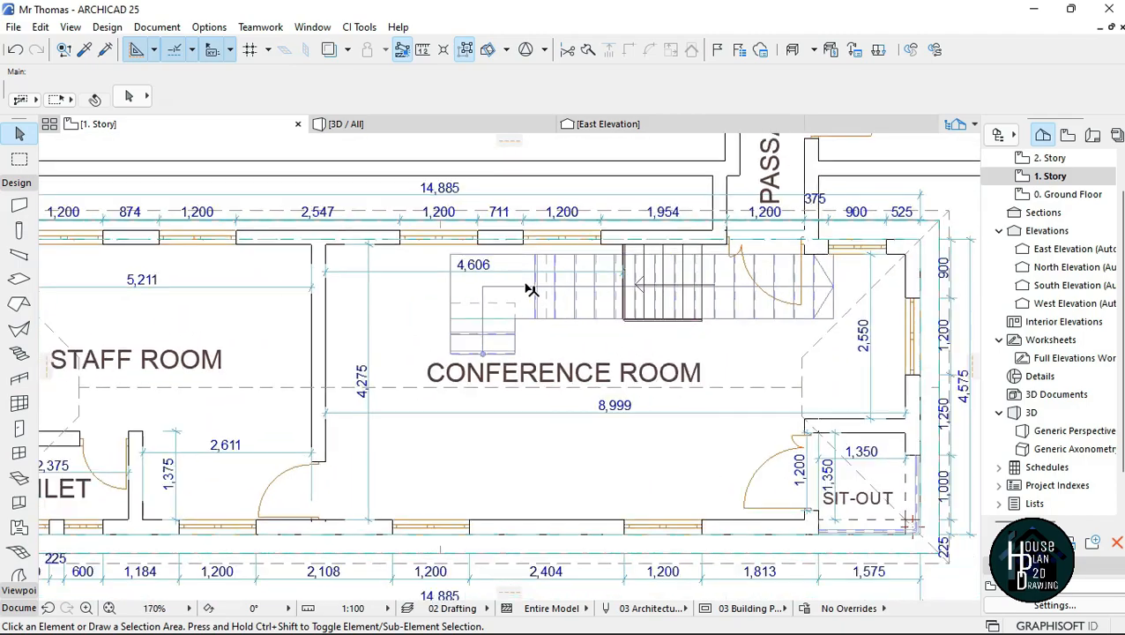
scroll(629, 282, "up", 3)
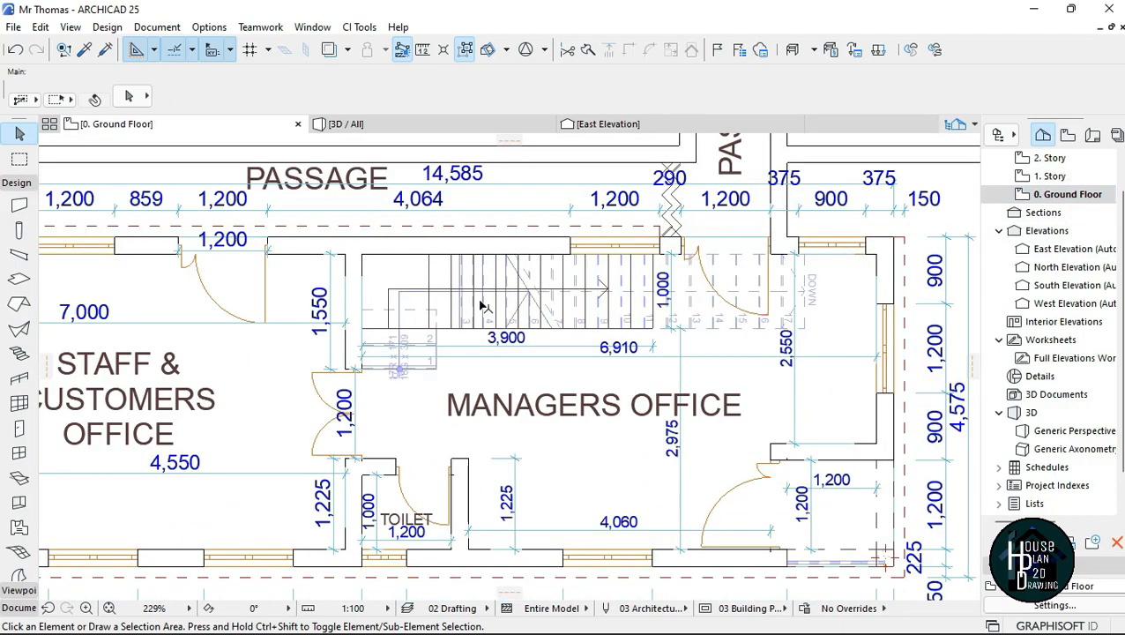
scroll(560, 306, "up", 5)
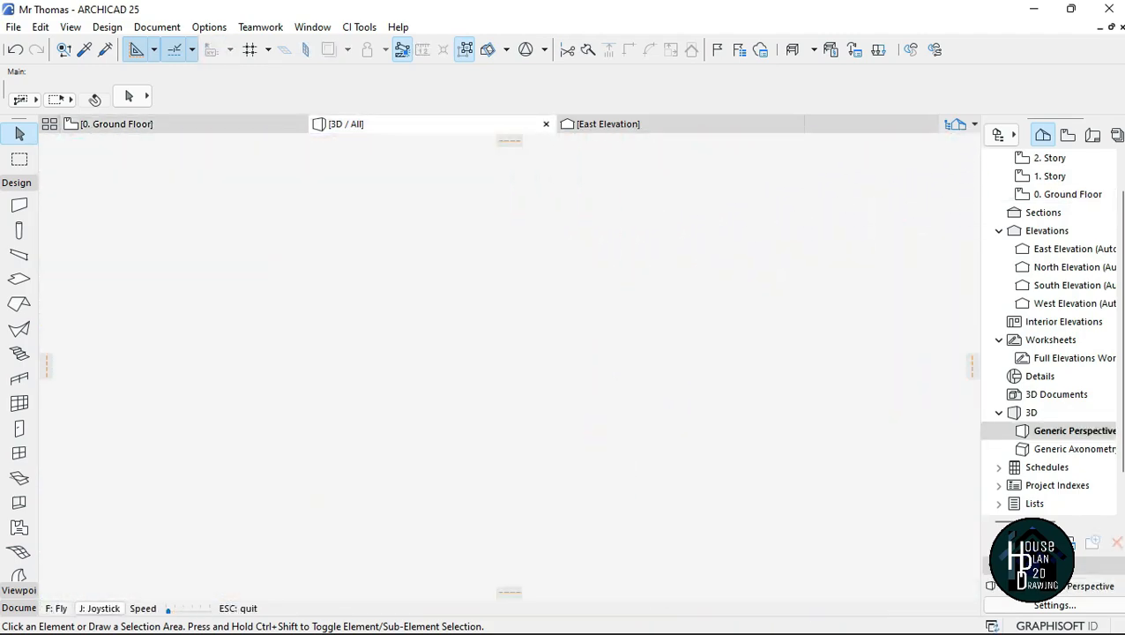
Step: Add an associative railing along the outer boundary of the L-shaped stair, from the lowest step up the long flight
key("Down")
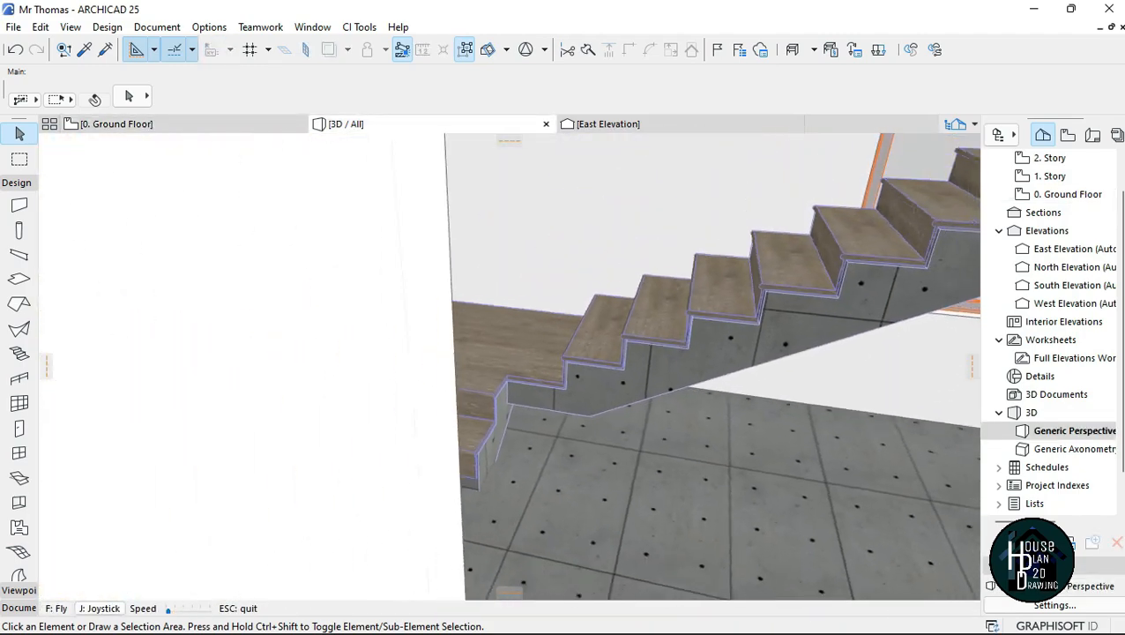
key("Up")
key("Down")
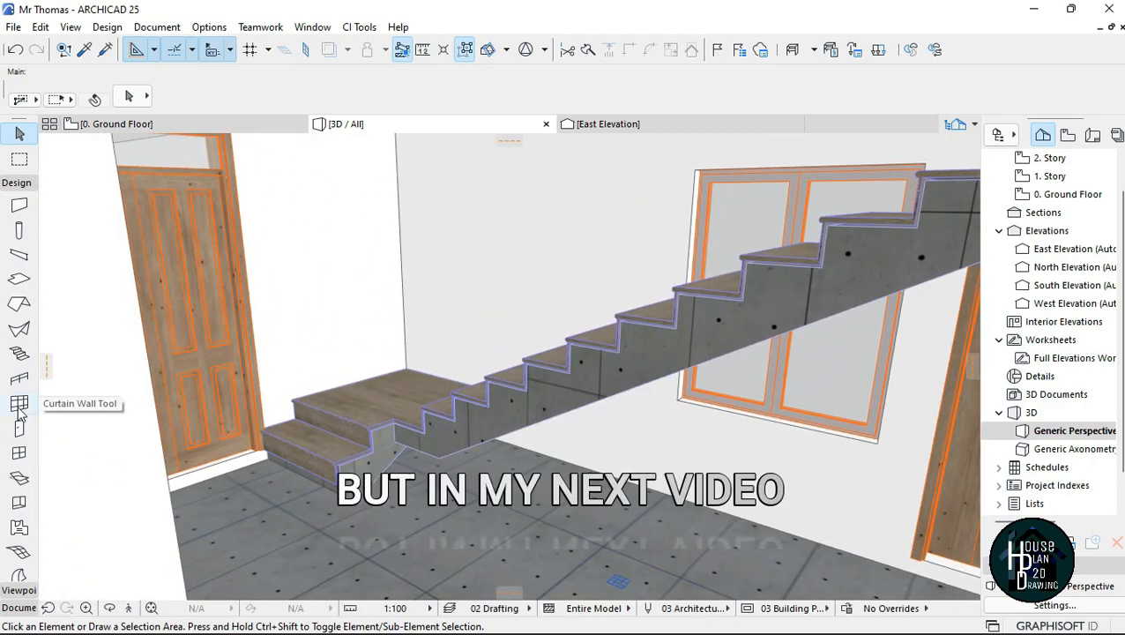
left_click(20, 380)
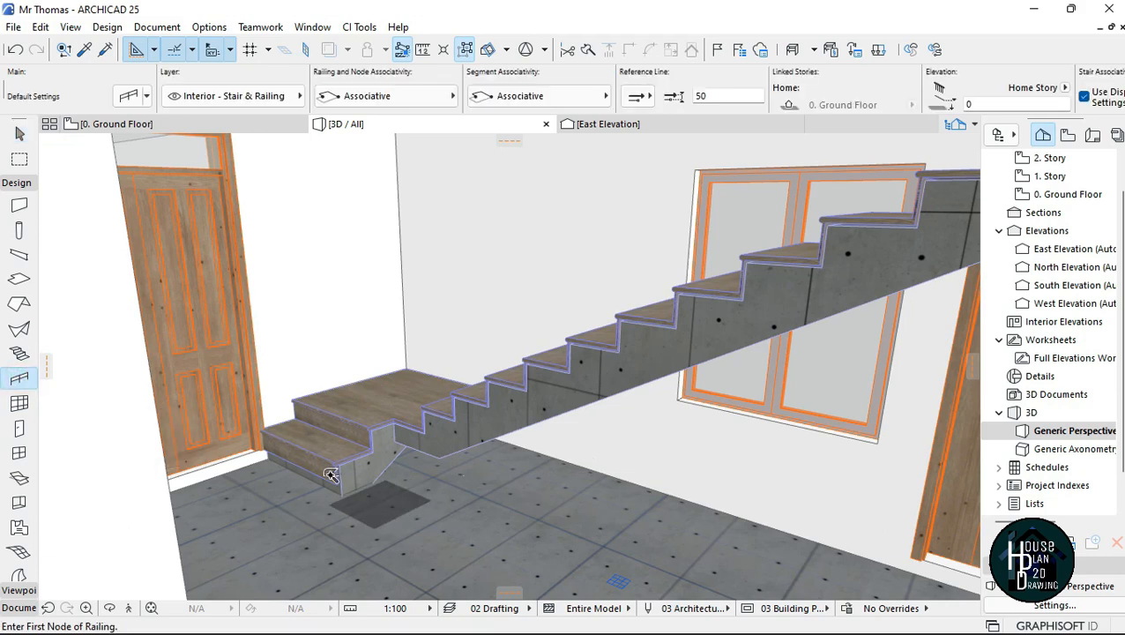
key("space")
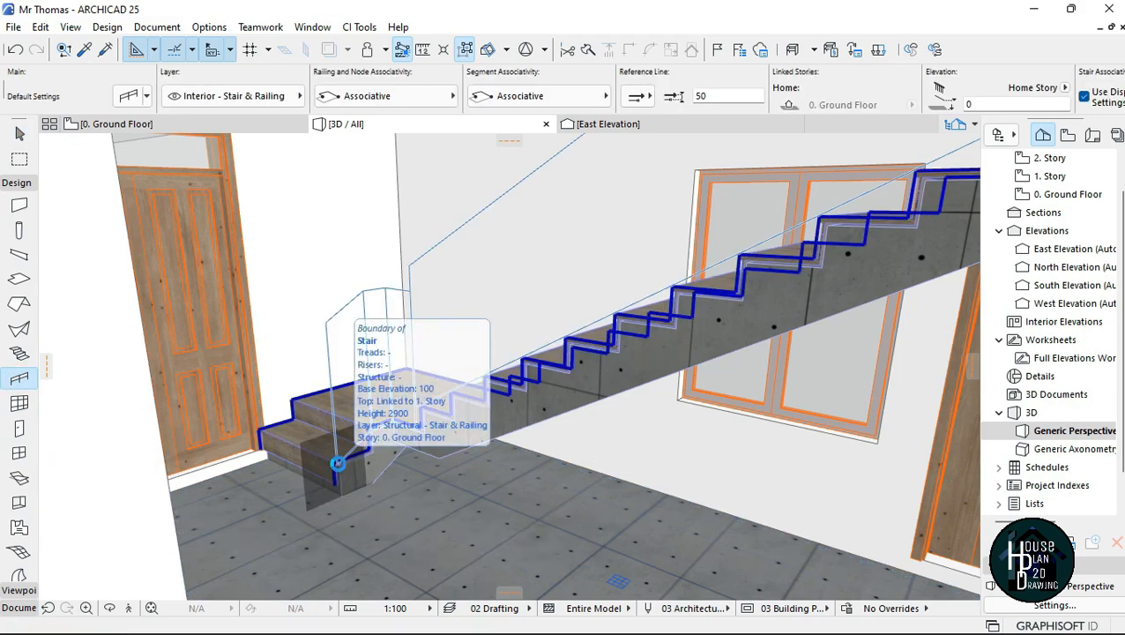
left_click(339, 464)
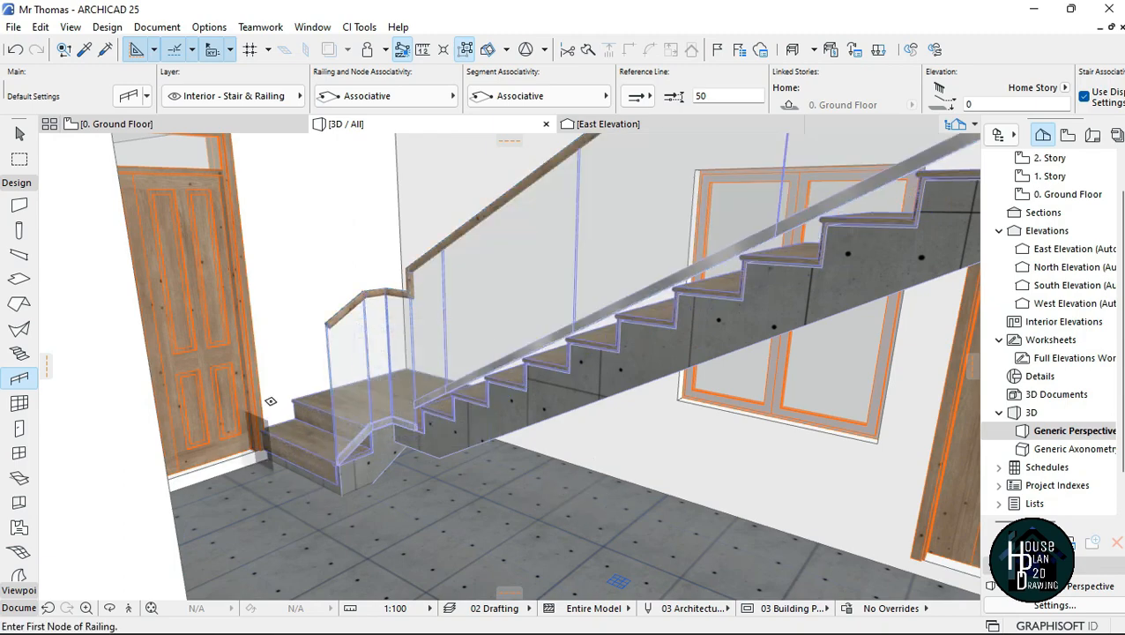
key("Escape")
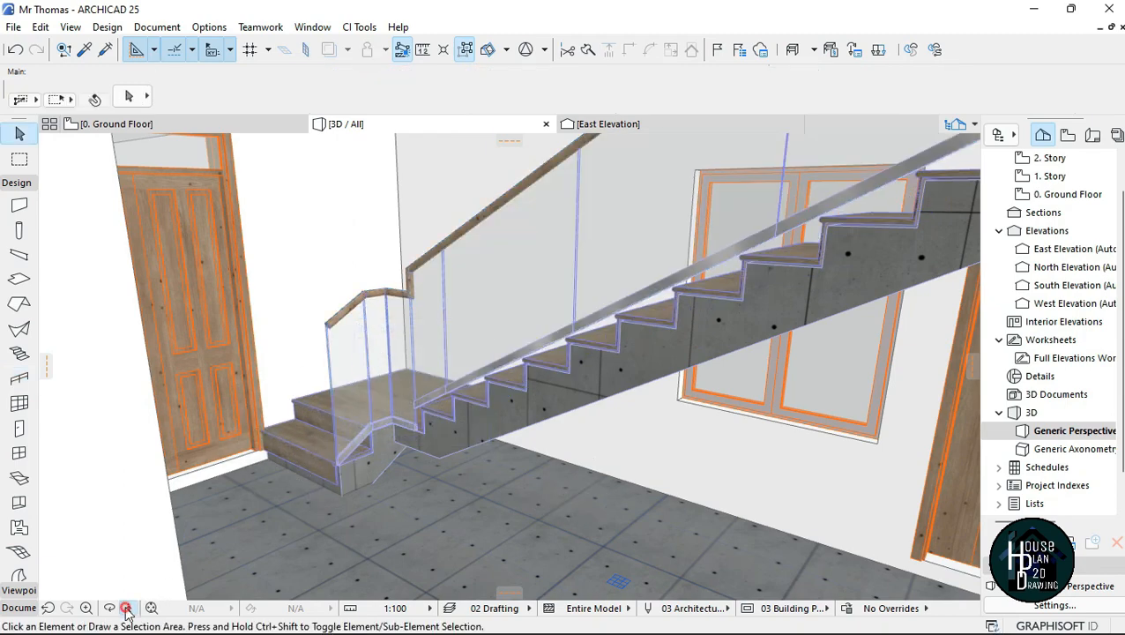
Step: Switch the stair railing's reference line to the opposite side so the railing stands on the treads, and deselect it
left_click(126, 608)
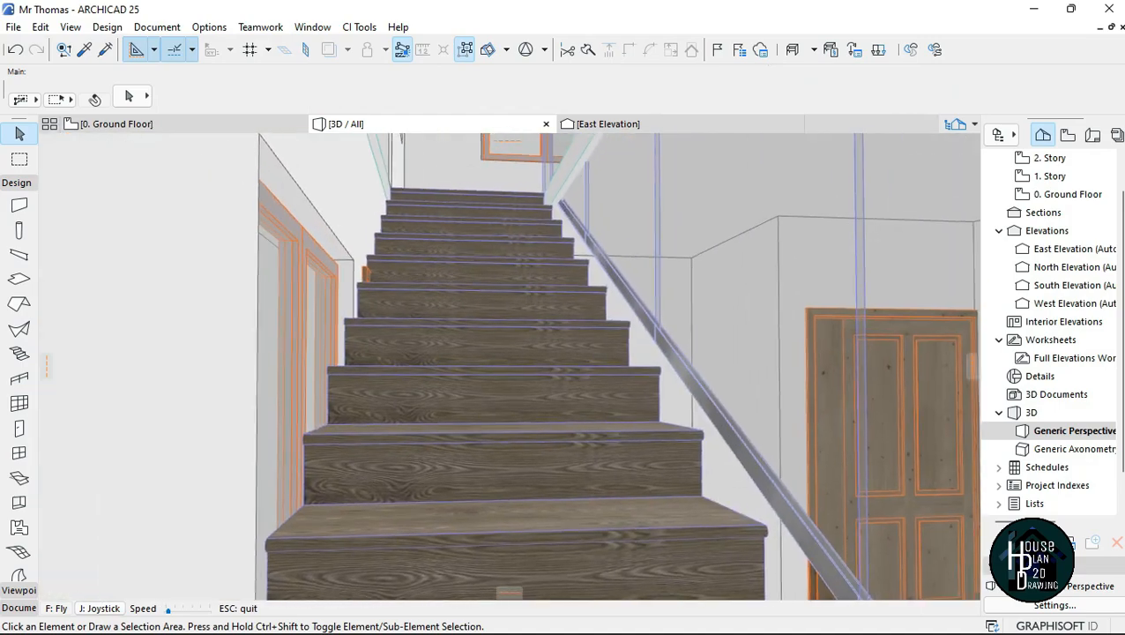
key("Down")
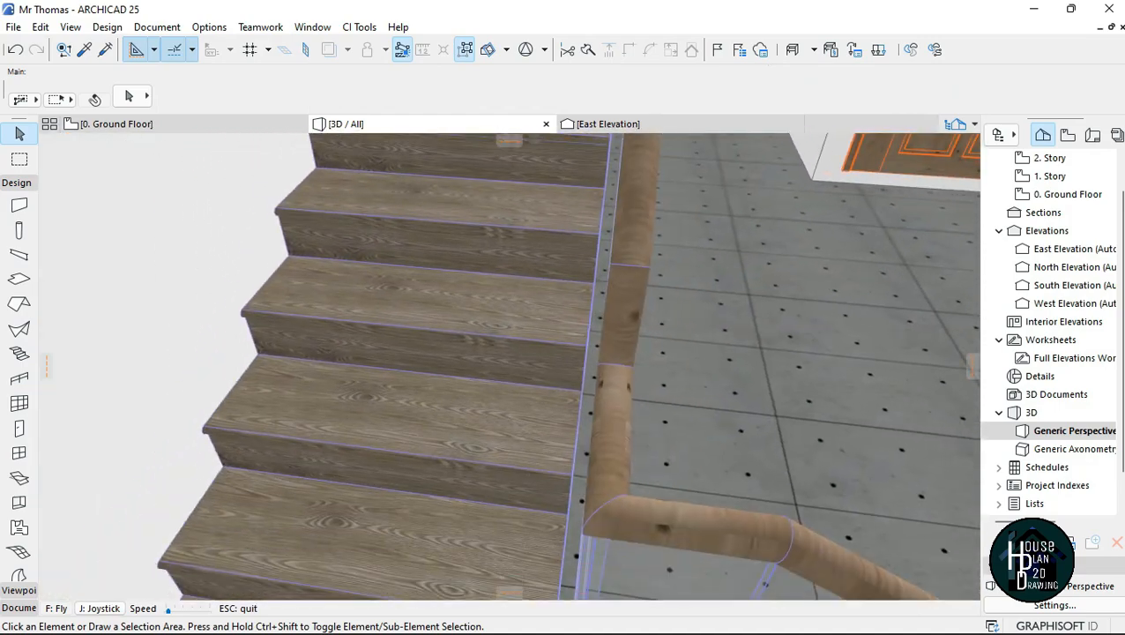
key("Down")
key("Up")
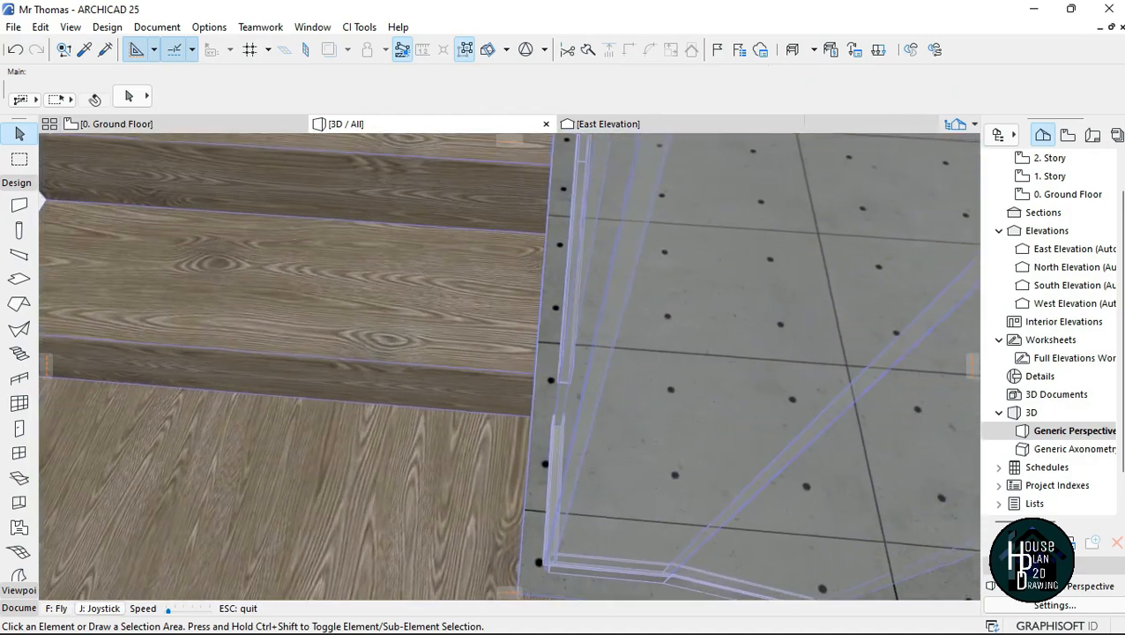
key("Down")
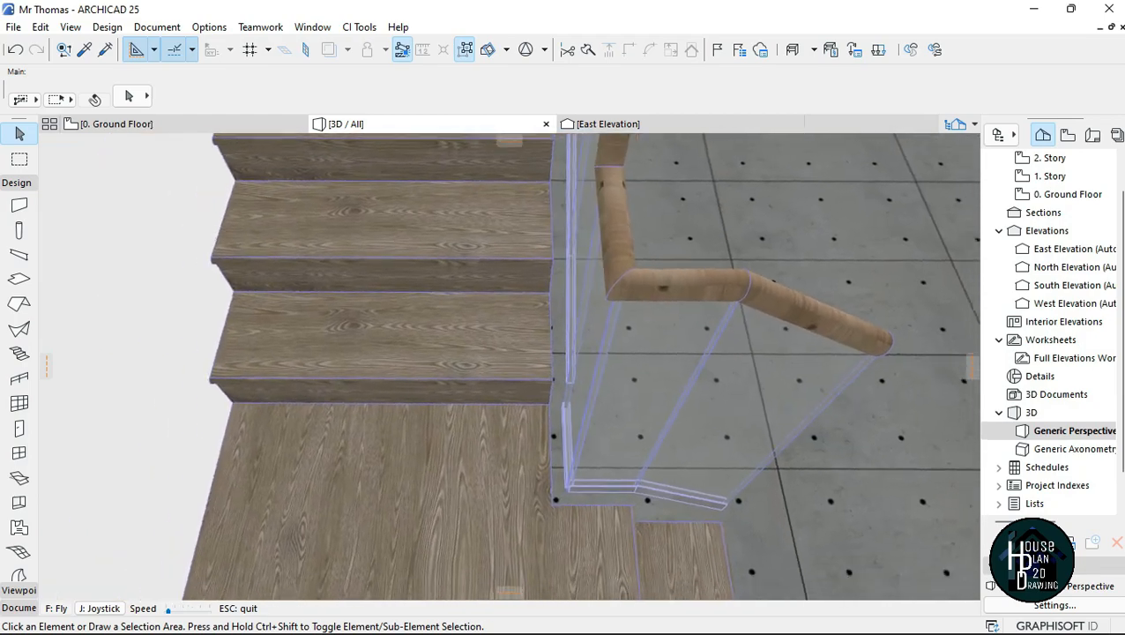
key("Up")
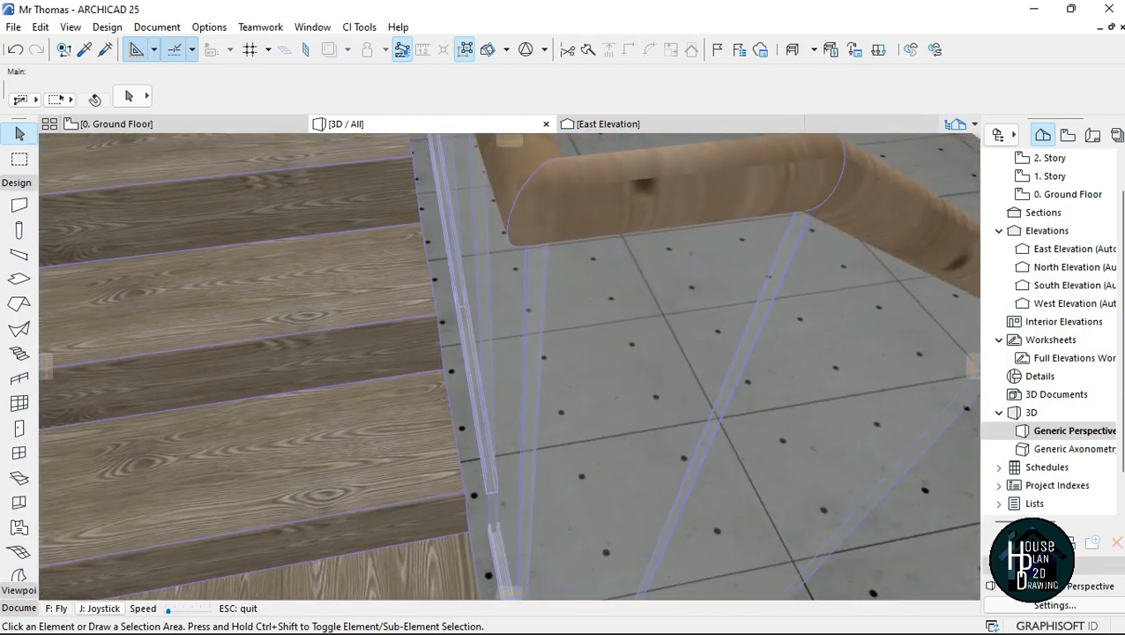
left_click(549, 280)
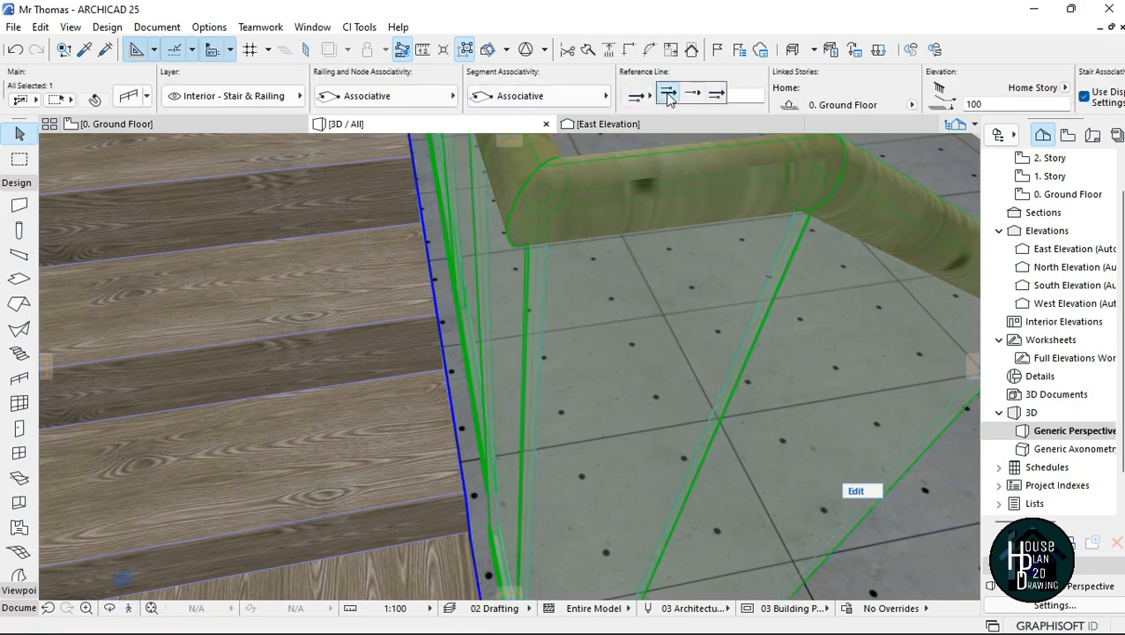
left_click(670, 96)
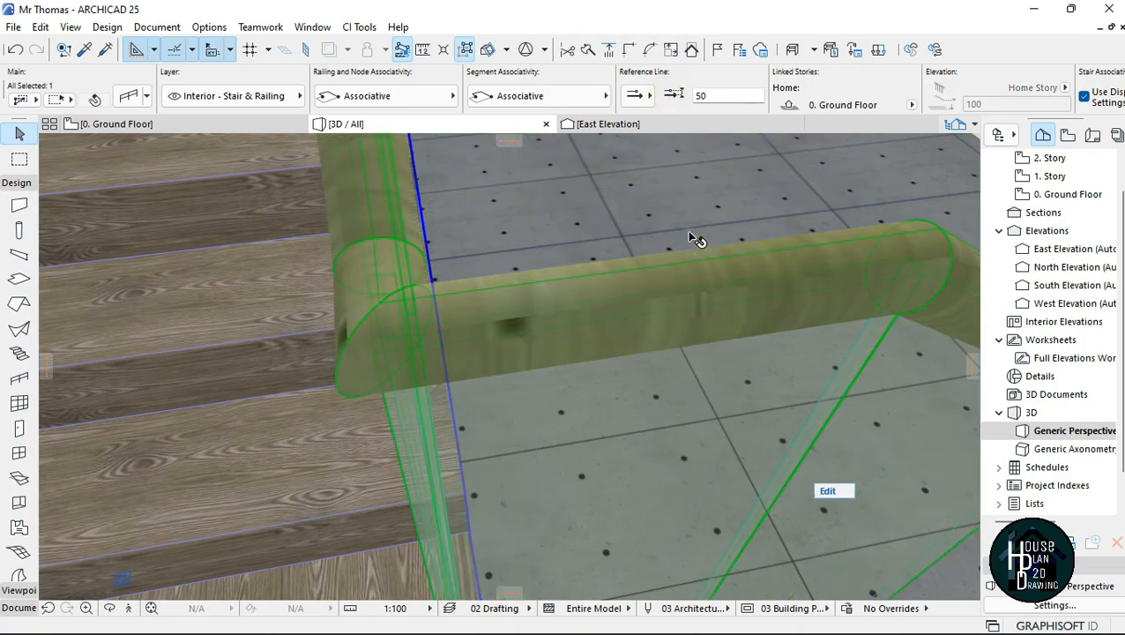
key("Escape")
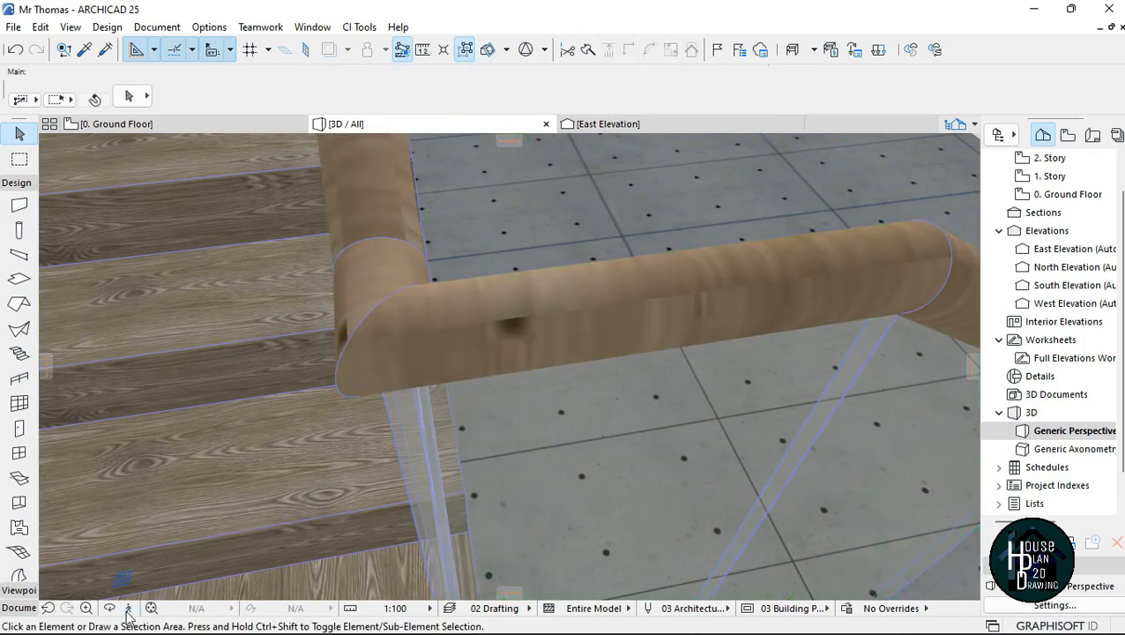
Step: Draw a matching railing on the upper slab from the stair's top outer corner along the opening's long edge and across its short end
left_click(128, 608)
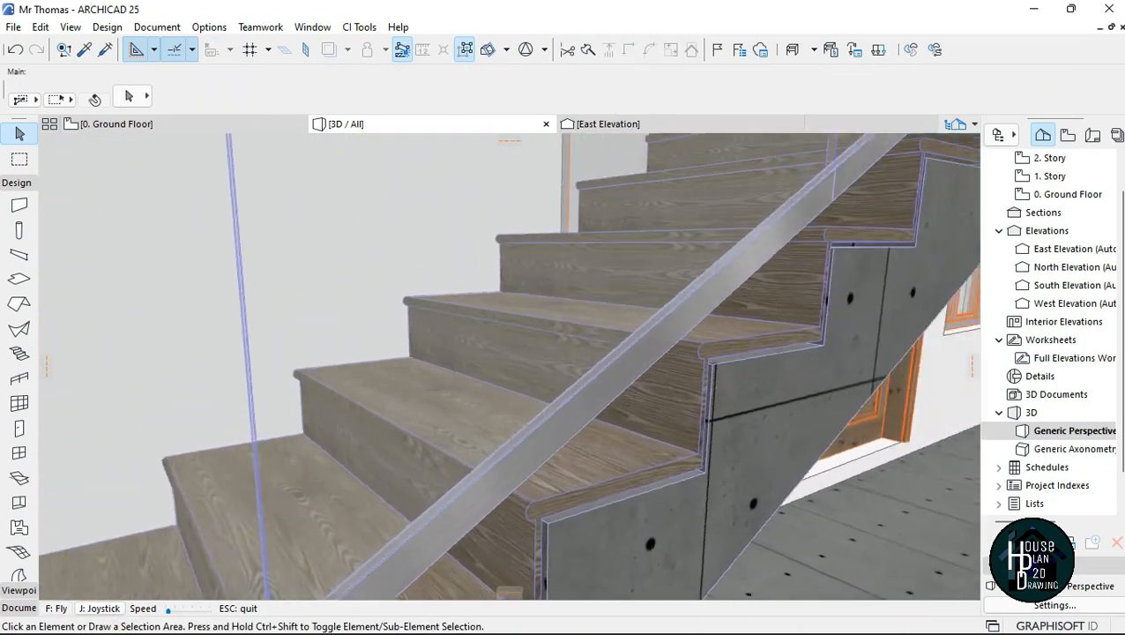
key("Down")
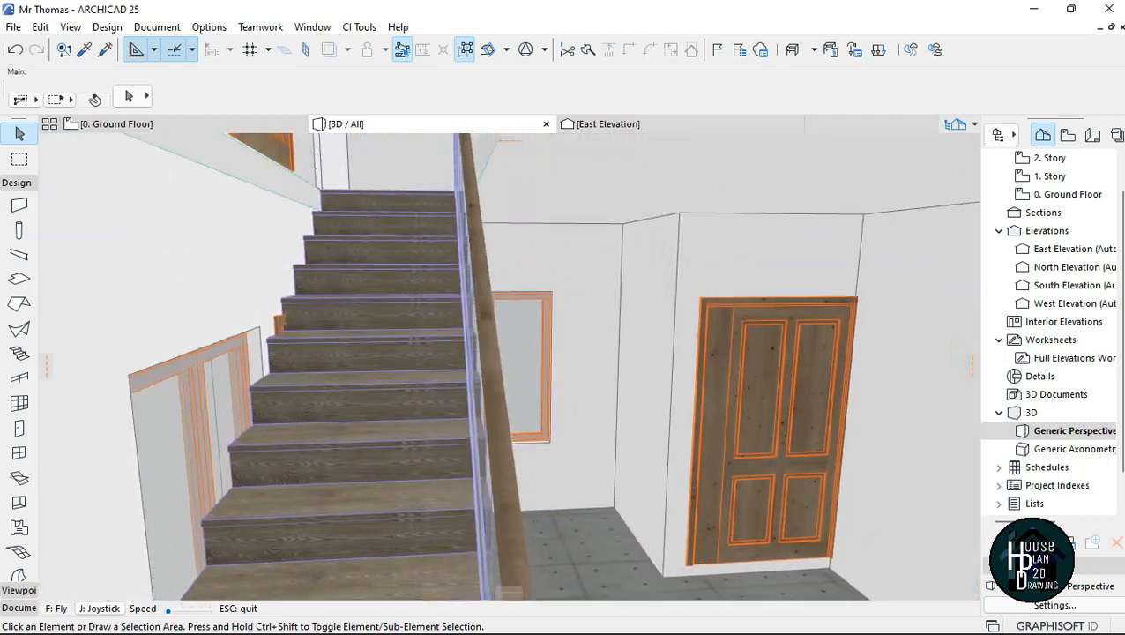
key("Page_Up")
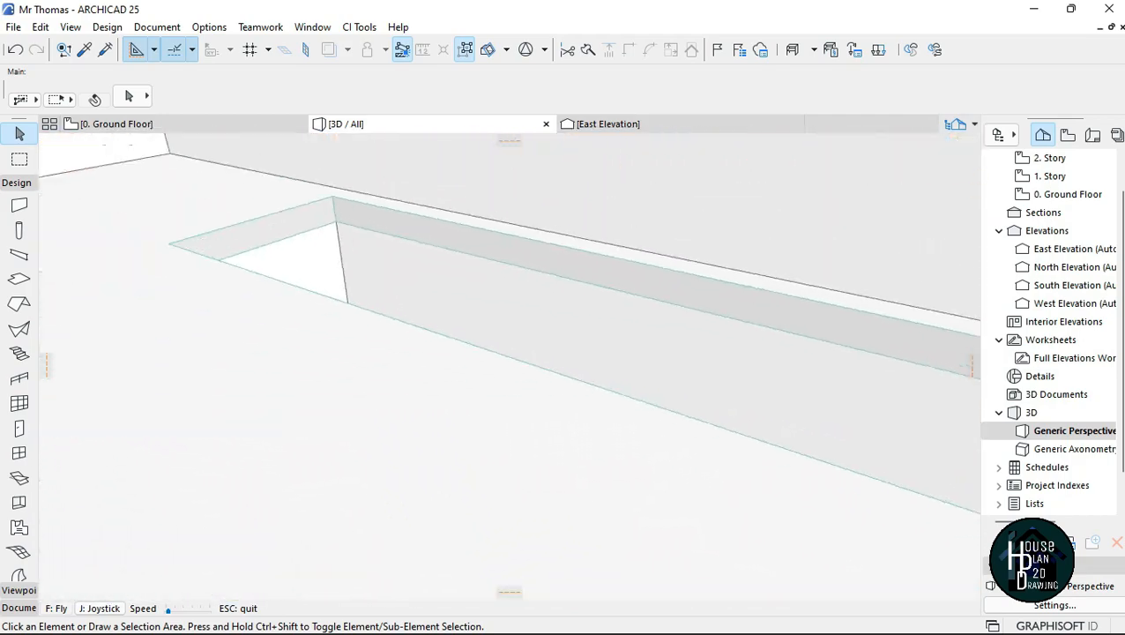
key("Page_Up")
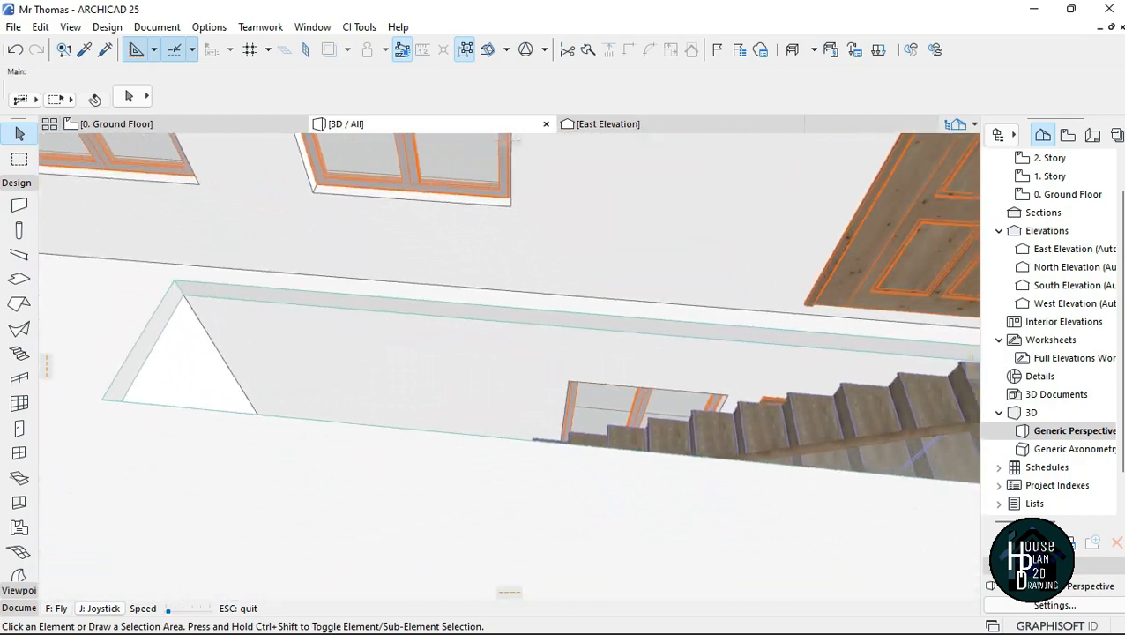
key("Escape")
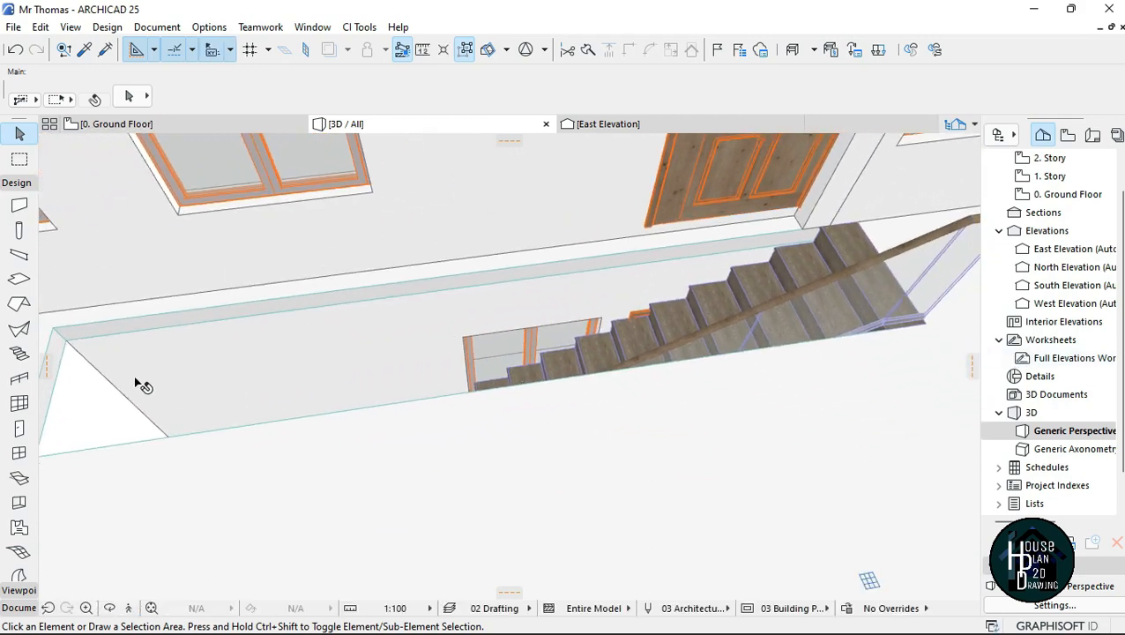
left_click(895, 256, "alt")
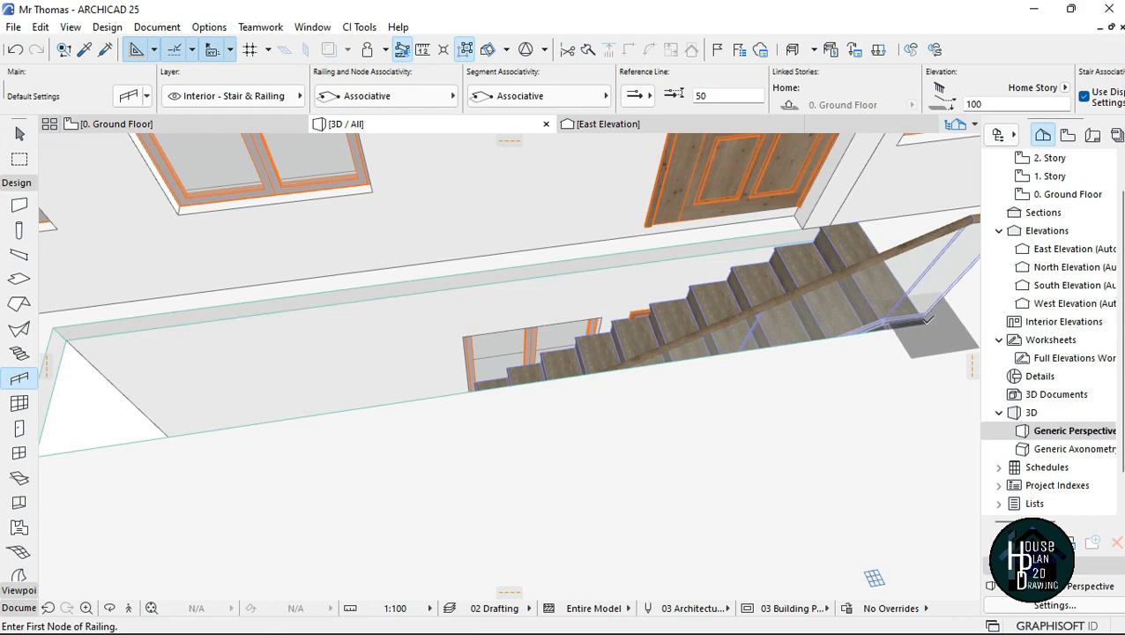
left_click(925, 320)
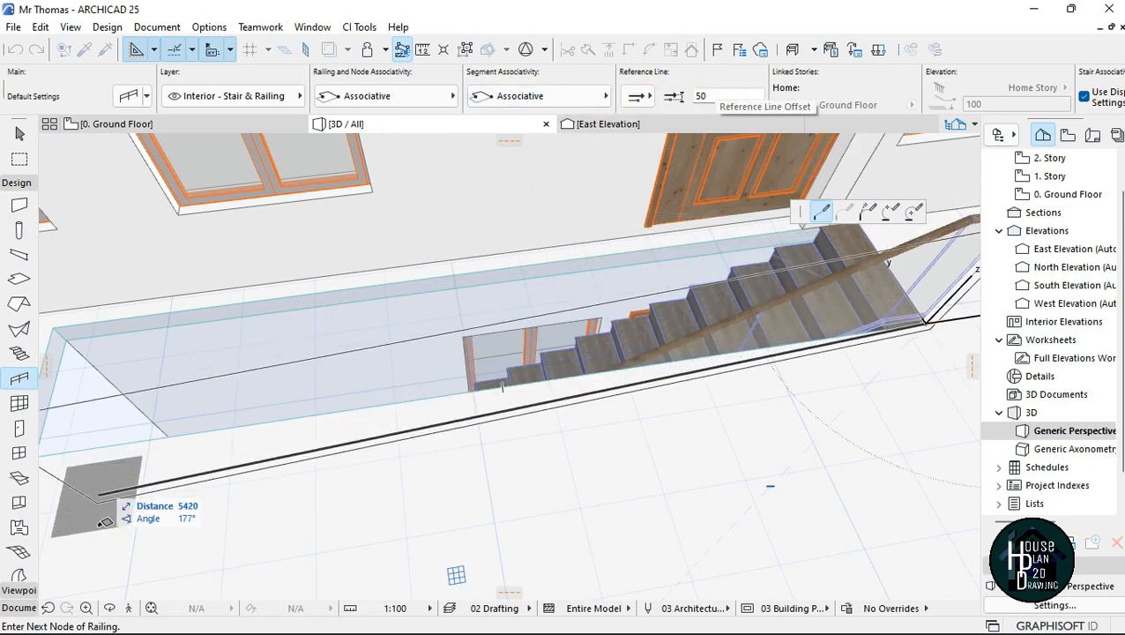
left_click(129, 607)
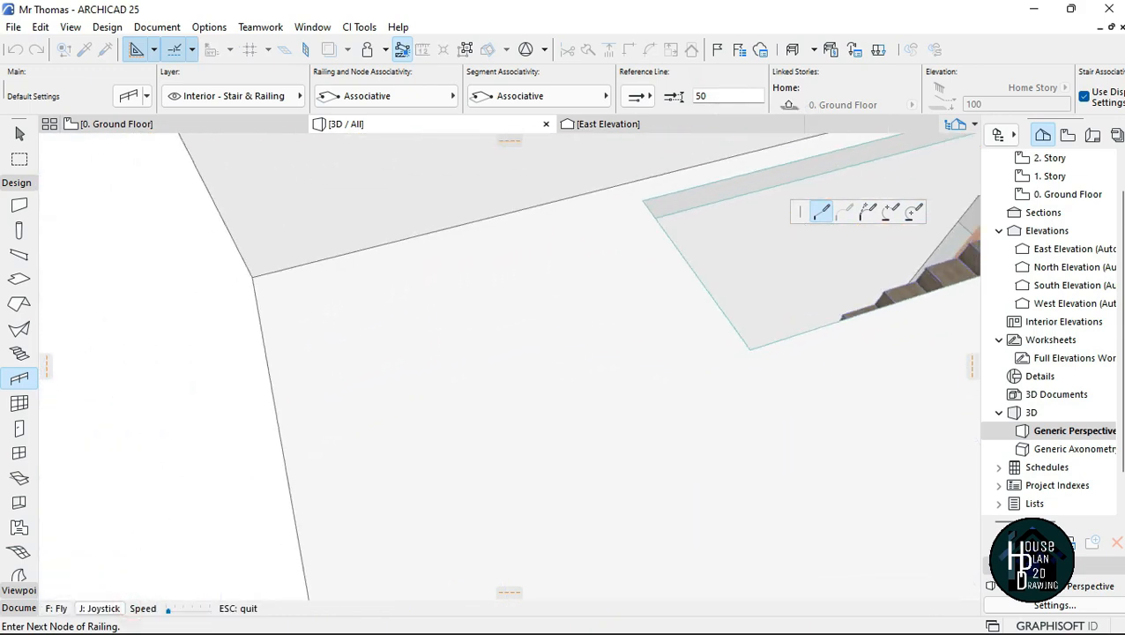
key("Escape")
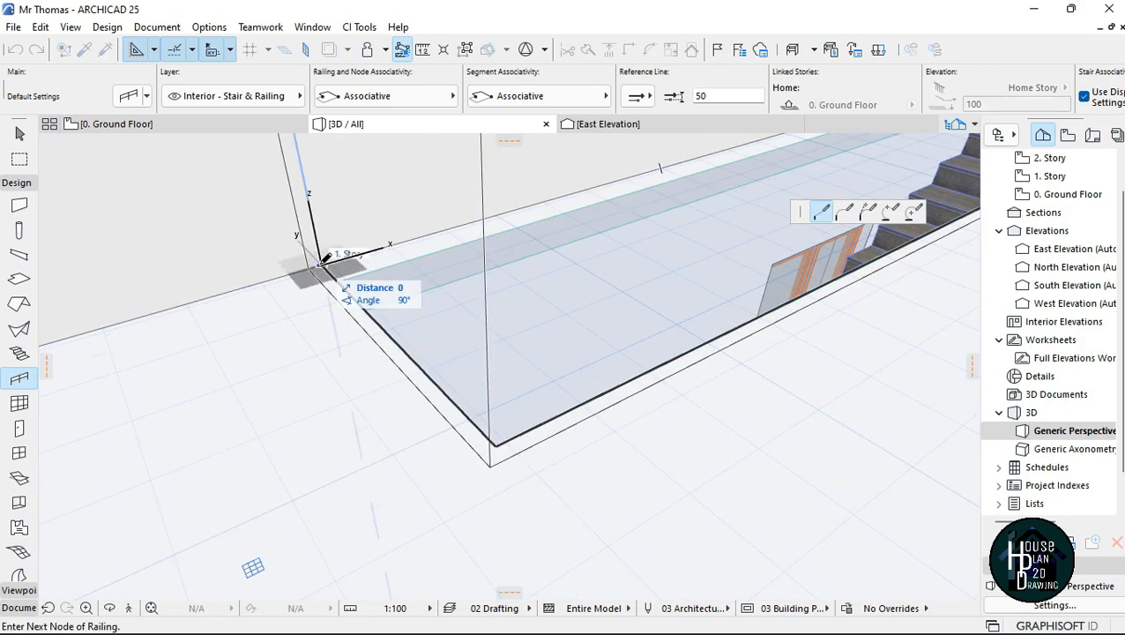
key("Escape")
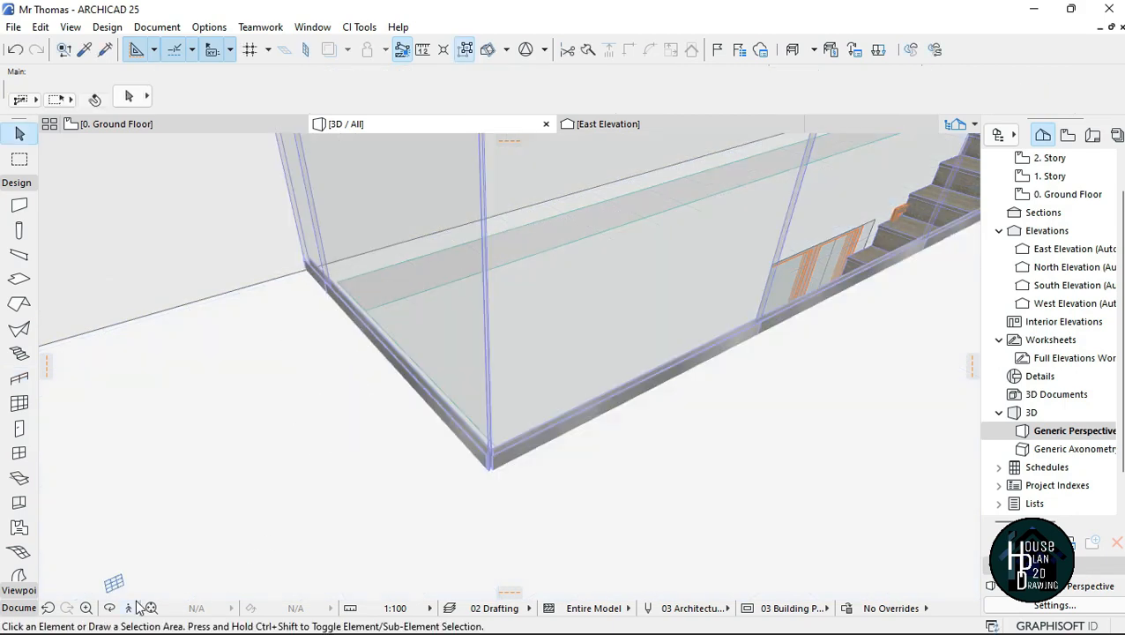
Step: Examine the railings around the upper slab opening and the stair flight in 3D from several viewpoints
left_click(130, 607)
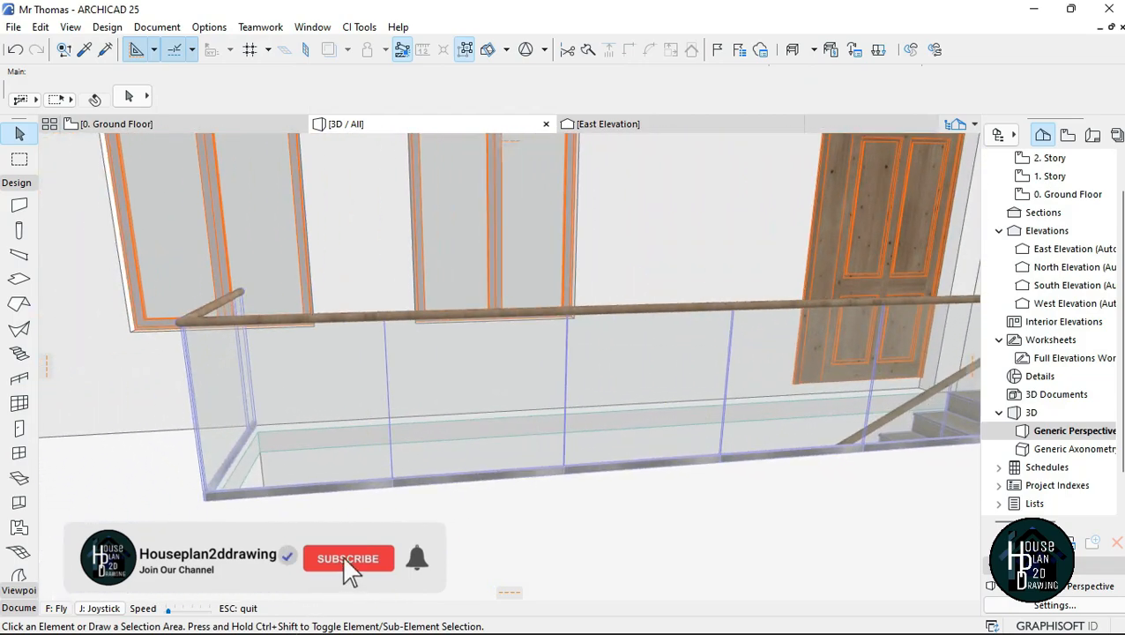
key("Down")
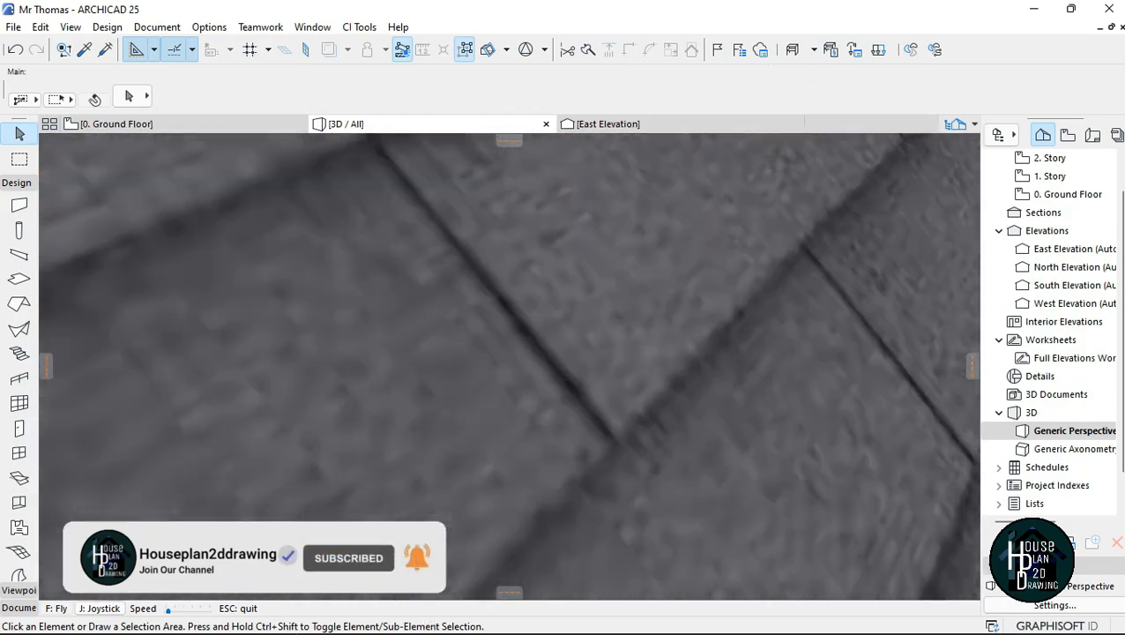
key("Up")
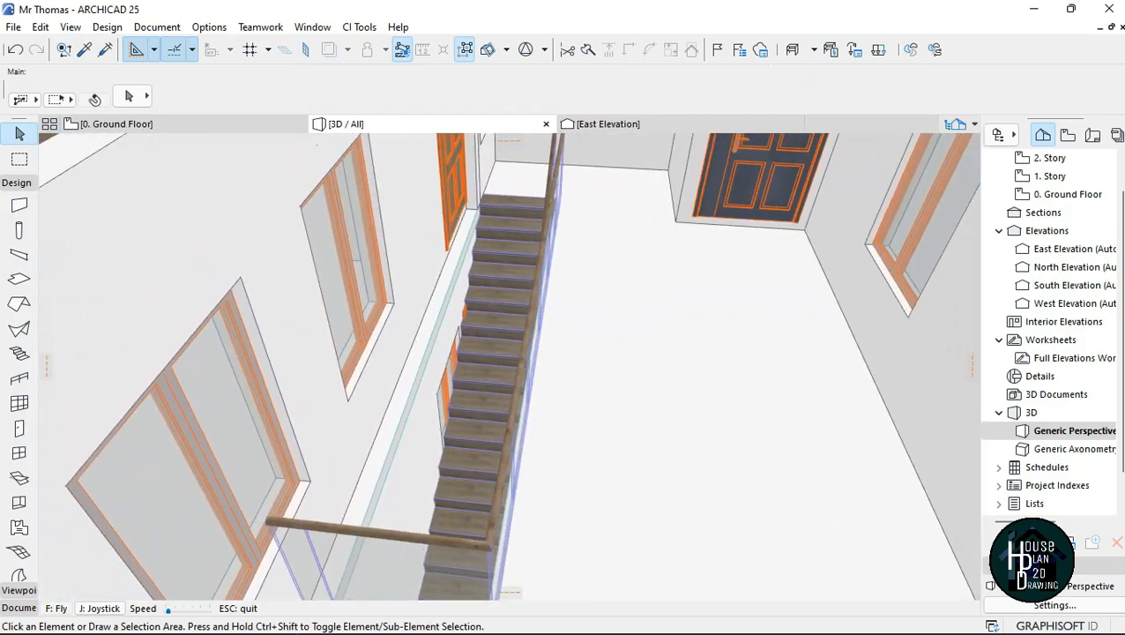
key("Up")
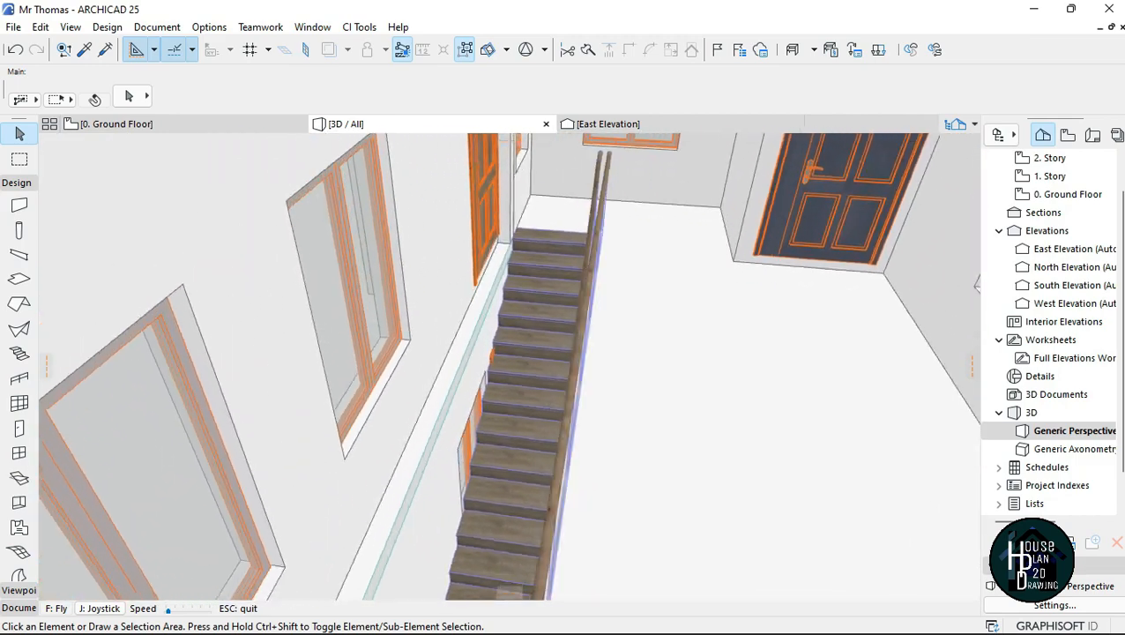
key("Down")
key("Up")
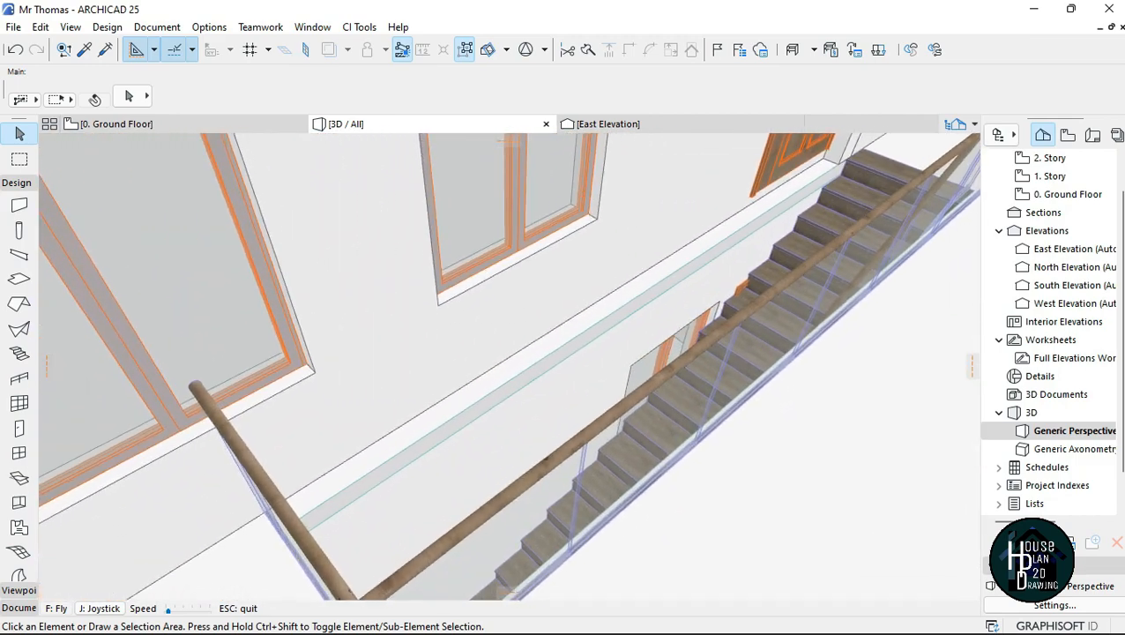
key("Escape")
Step: Offset the slab opening's long edge beside the window wall by 150 towards the wall, and deselect the slab
left_click(560, 322)
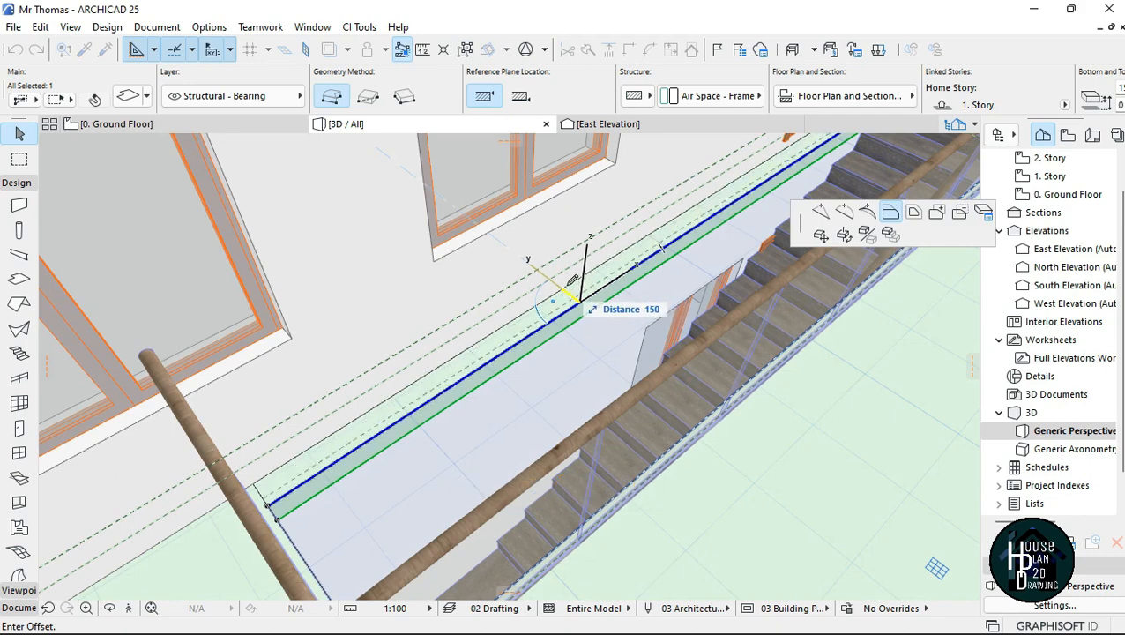
left_click(816, 336)
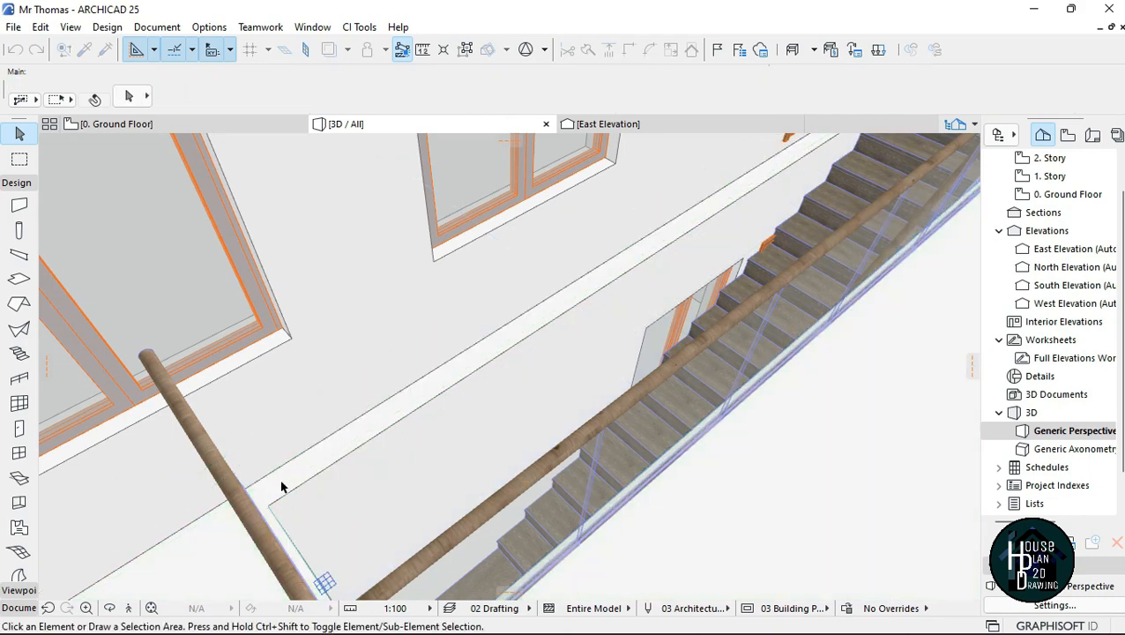
Step: Walk to the stair's arrival on the upper floor and measure the clearance from the top step's outer corner to the room corner
left_click(133, 607)
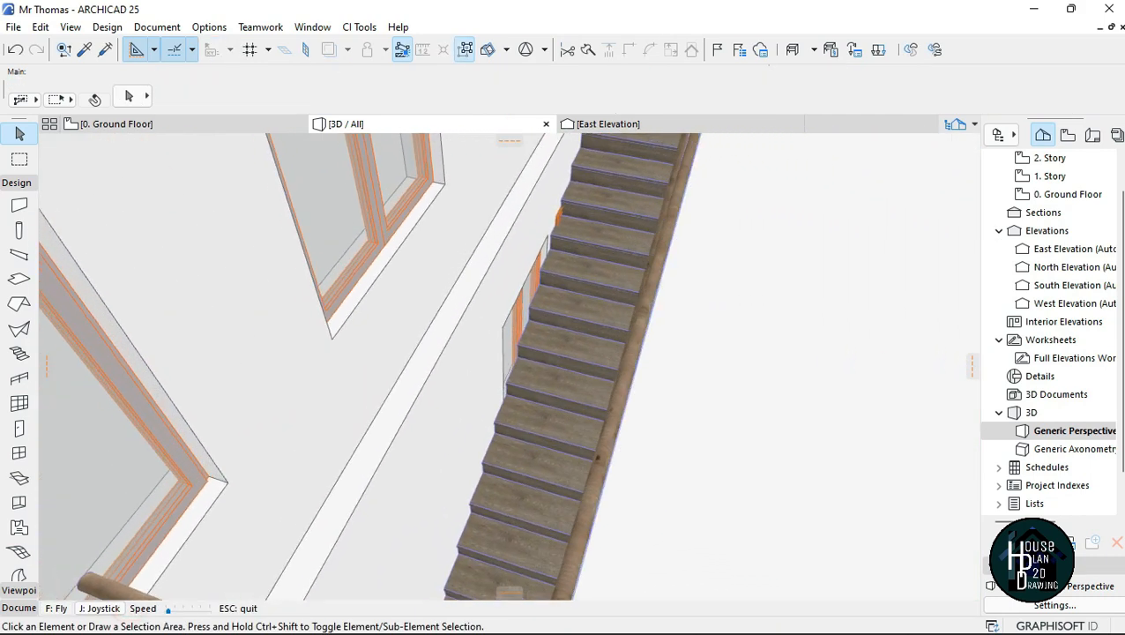
key("Up")
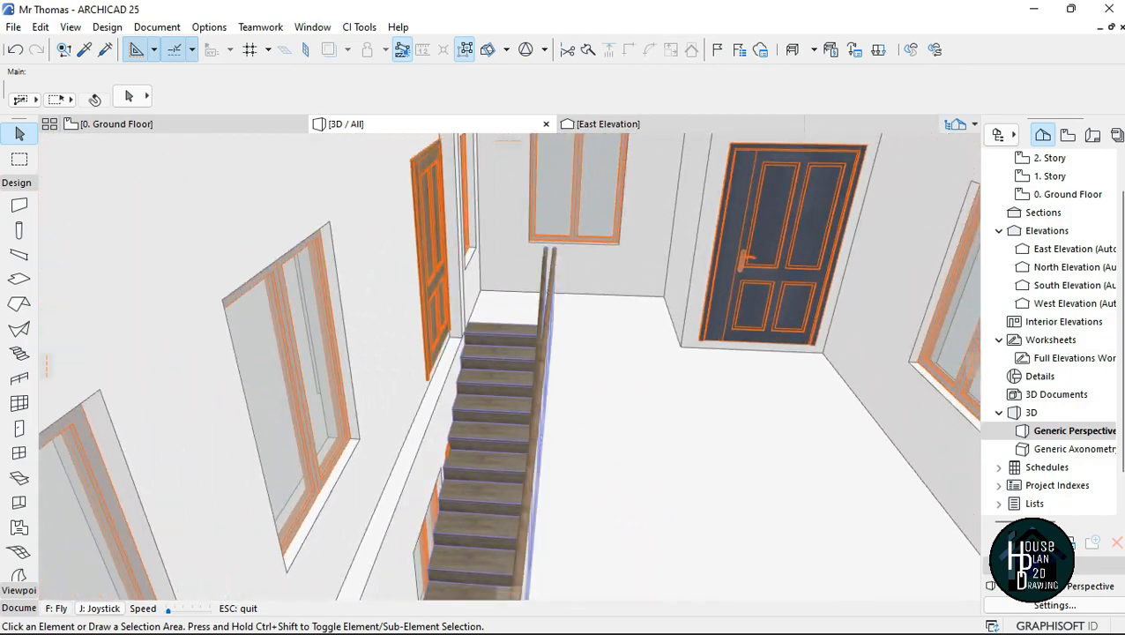
key("Up")
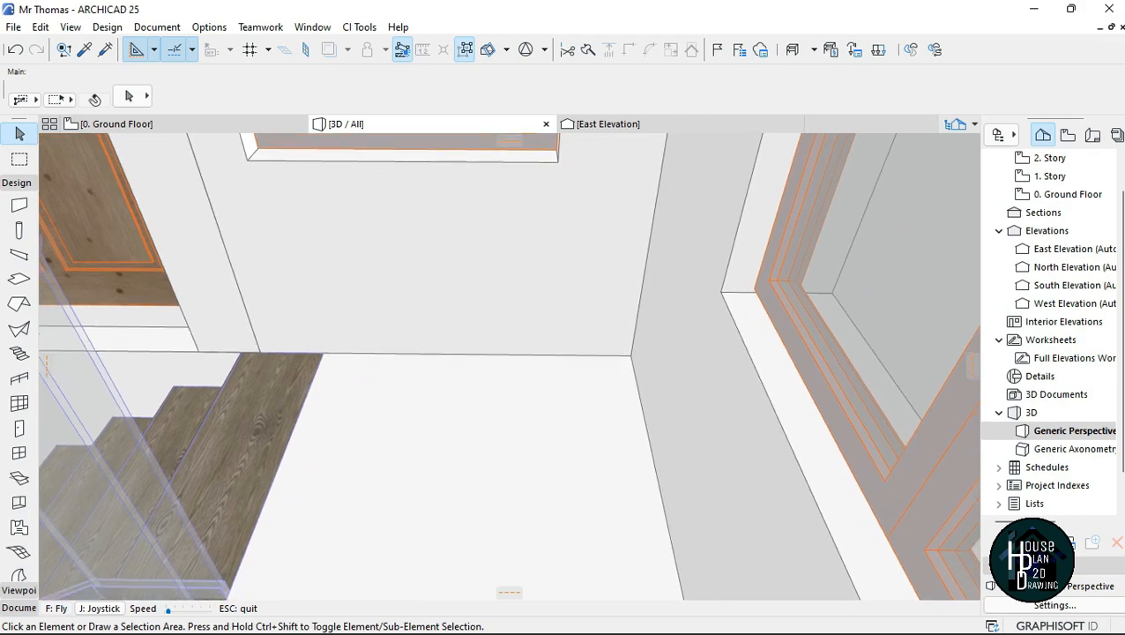
left_click(320, 353)
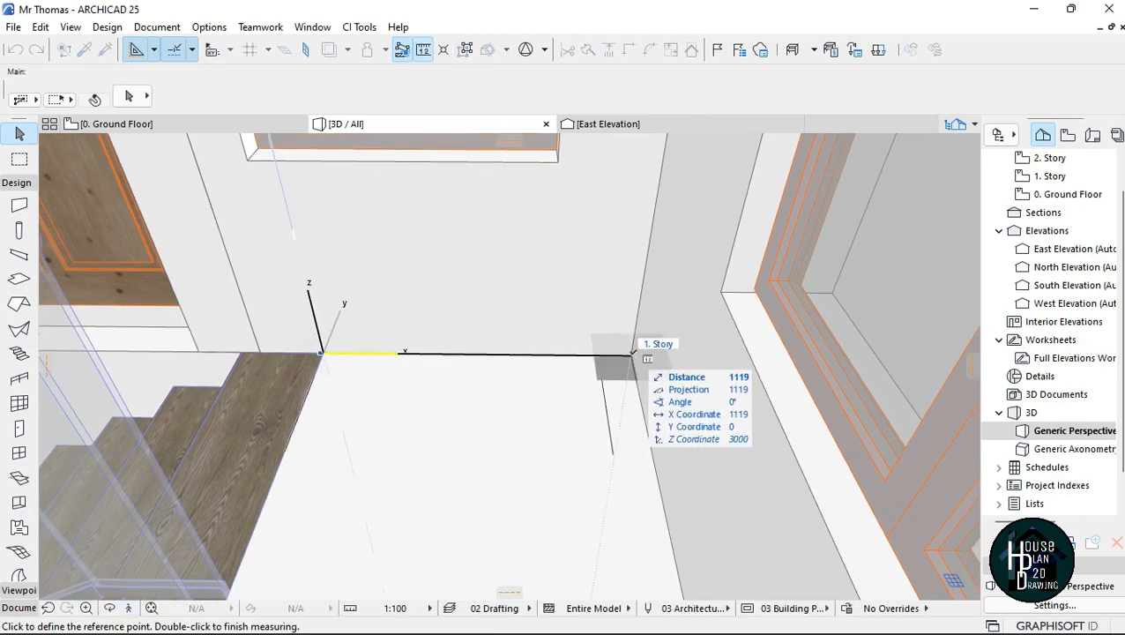
key("Escape")
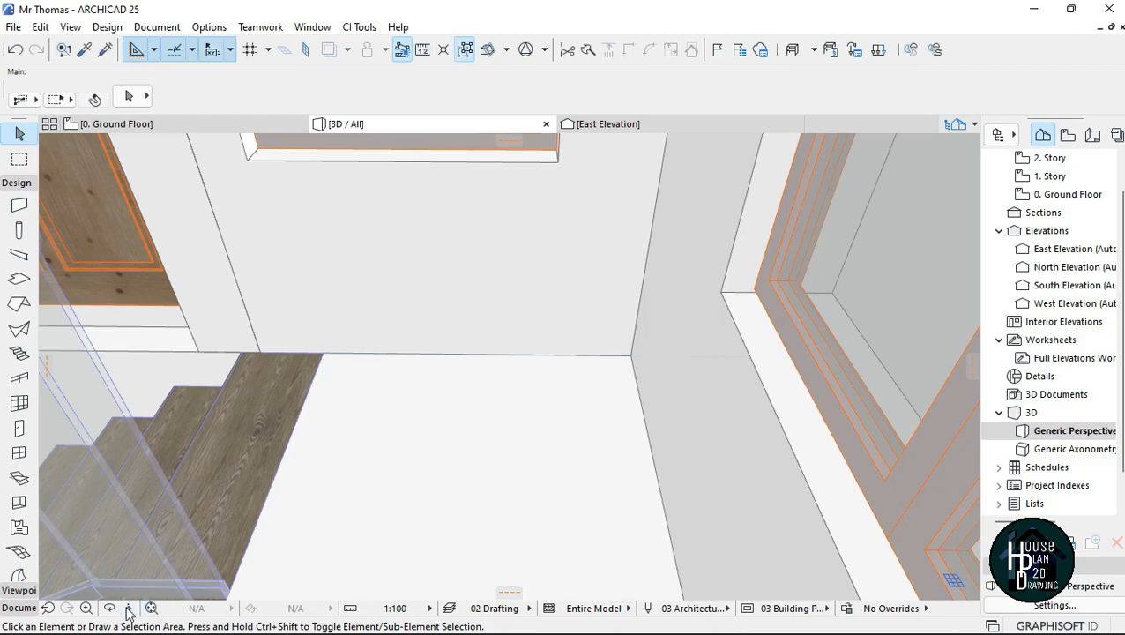
Step: Examine the stair, opening and railings from the top of the flight, and move the 3D view outside the house
left_click(129, 608)
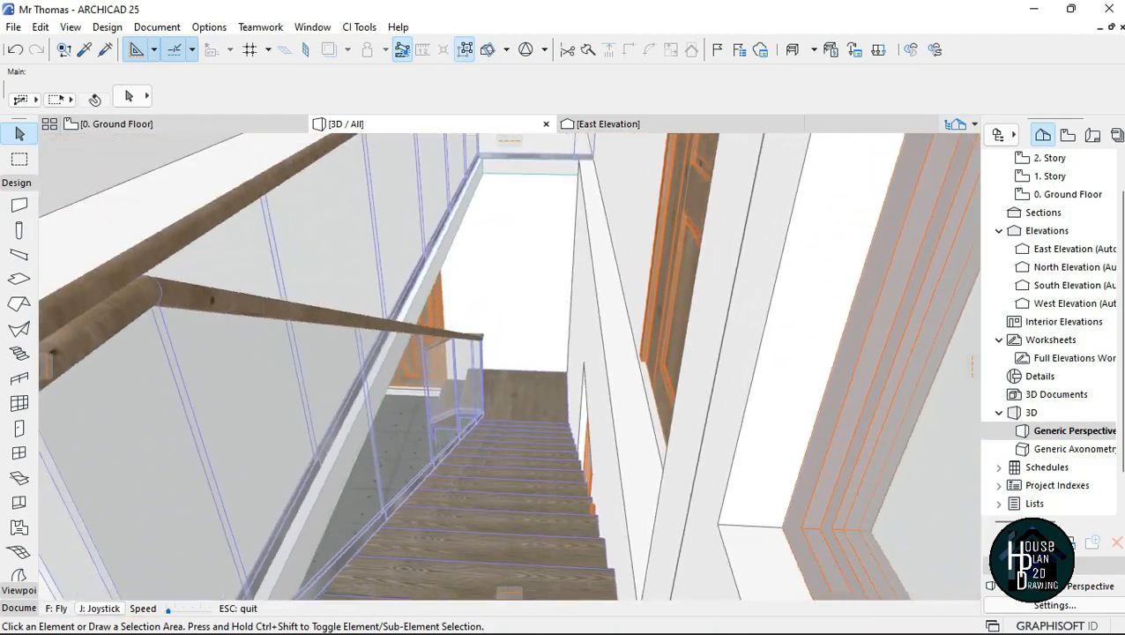
key("Down")
key("Left")
key("Up")
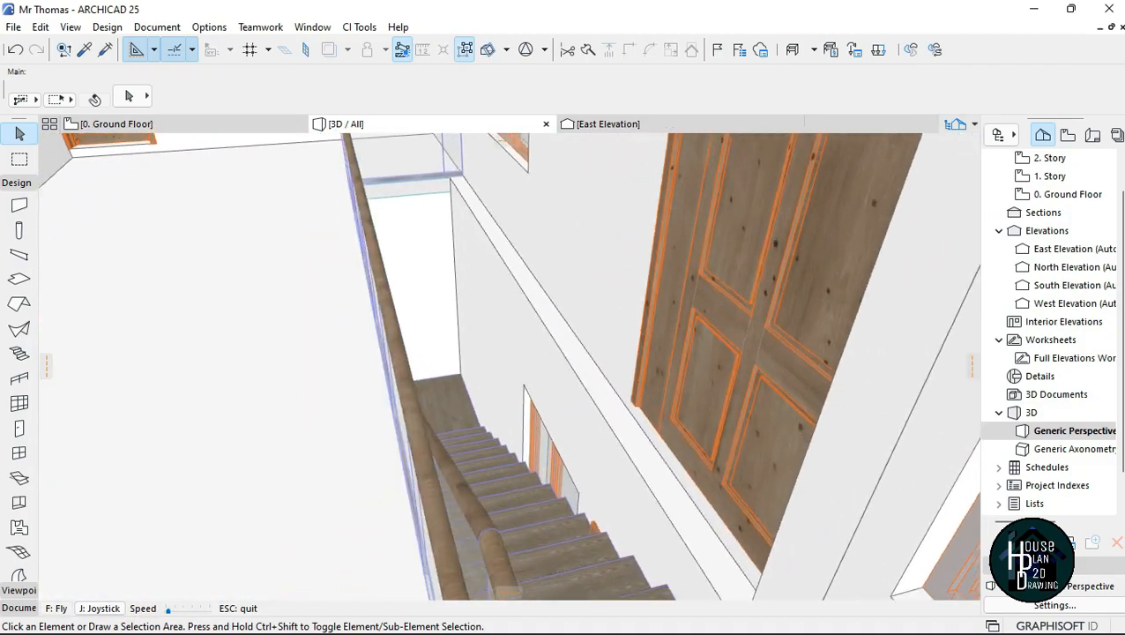
key("Down")
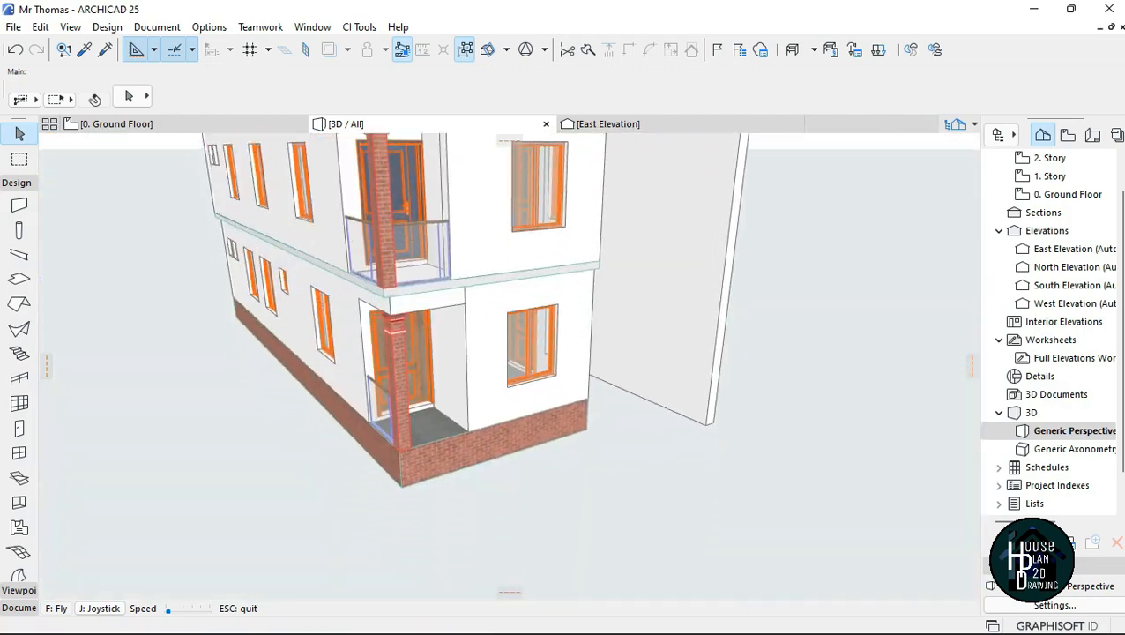
key("Page_Down")
key("Up")
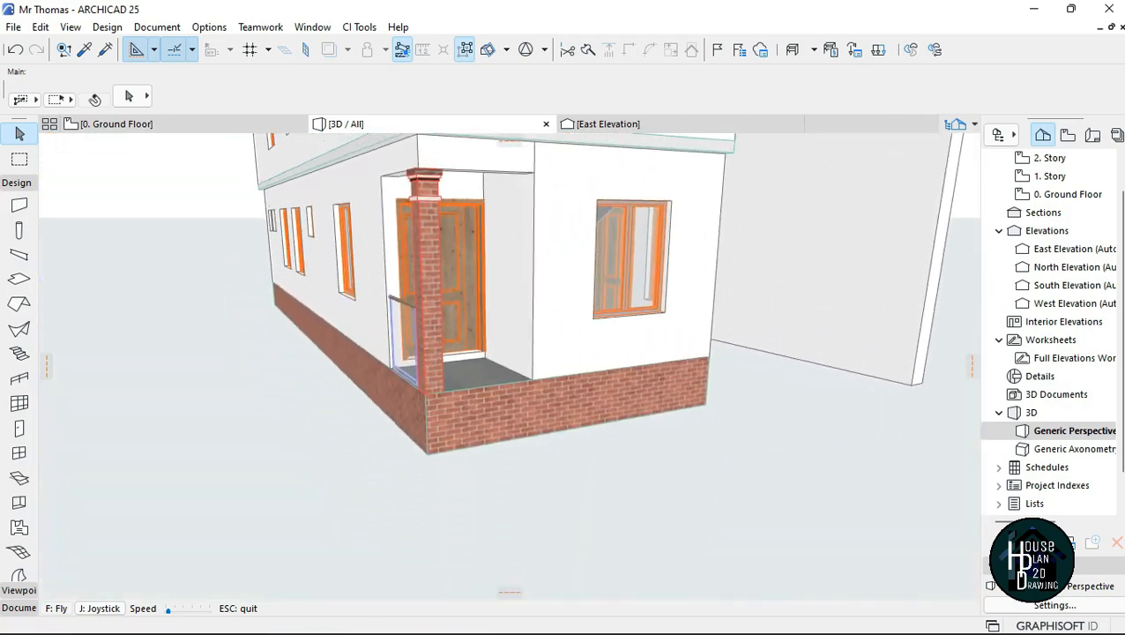
key("Escape")
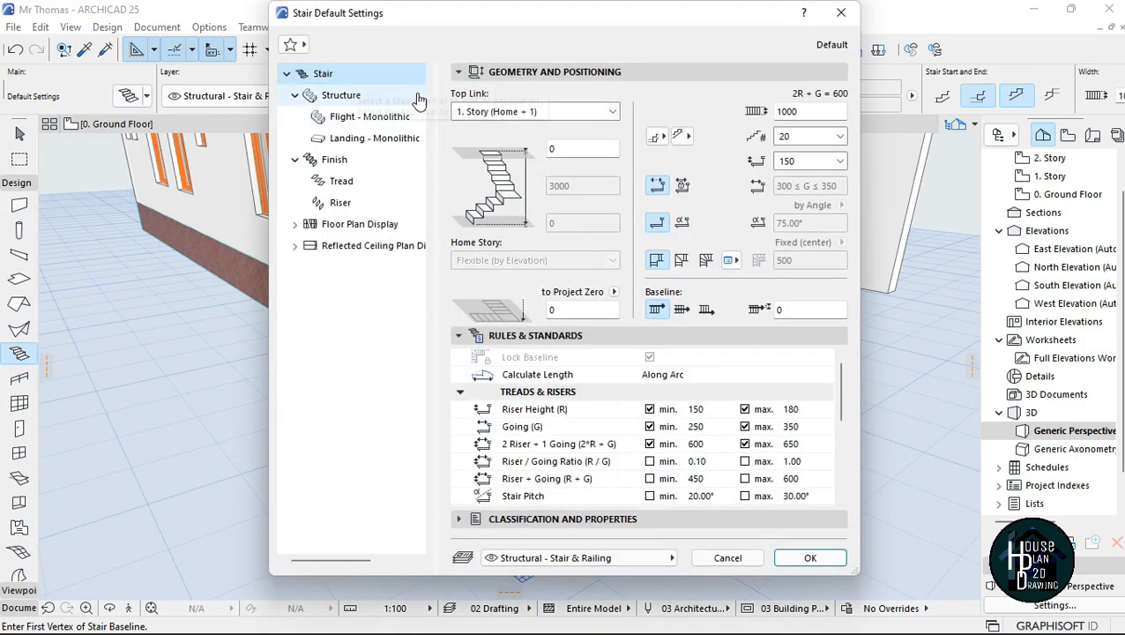
Step: Set the default stair's top link to Not Linked with a stair height of 1500, and accept the settings
left_click(610, 113)
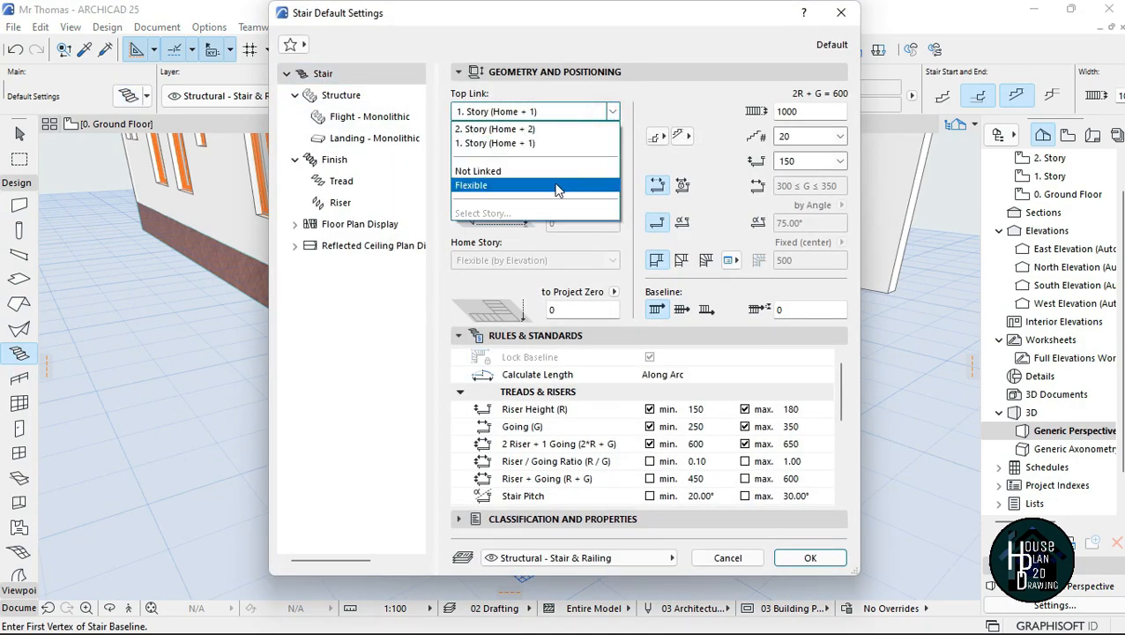
left_click(542, 170)
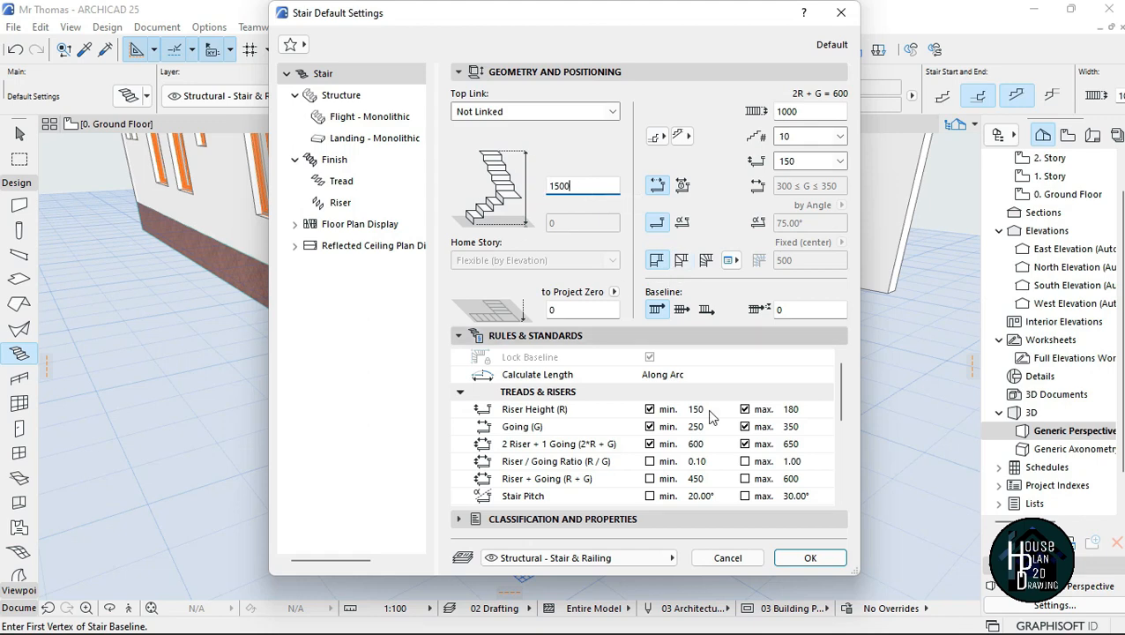
left_click(810, 558)
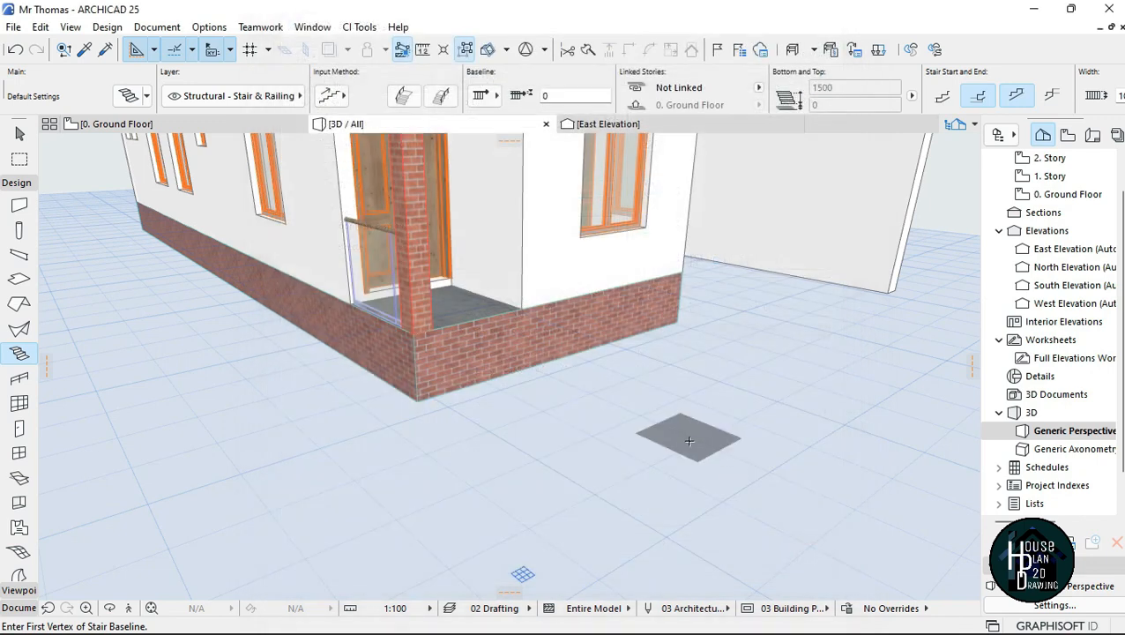
Step: Draw a straight 10-riser stair about 3500 long on the open ground beside the house
left_click(128, 607)
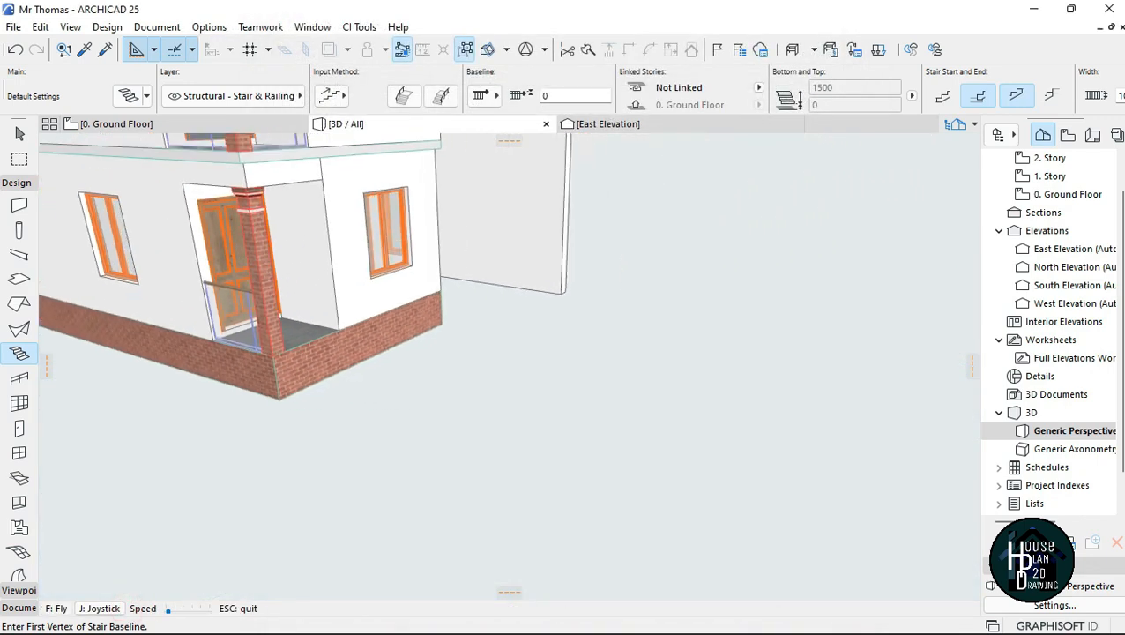
key("Escape")
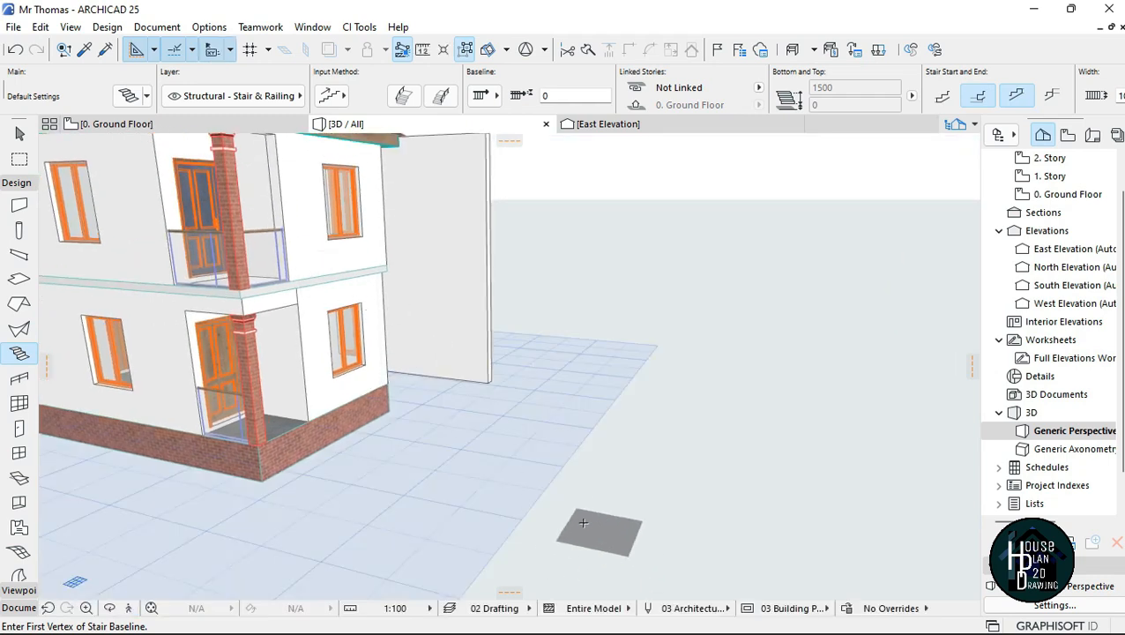
left_click(717, 292)
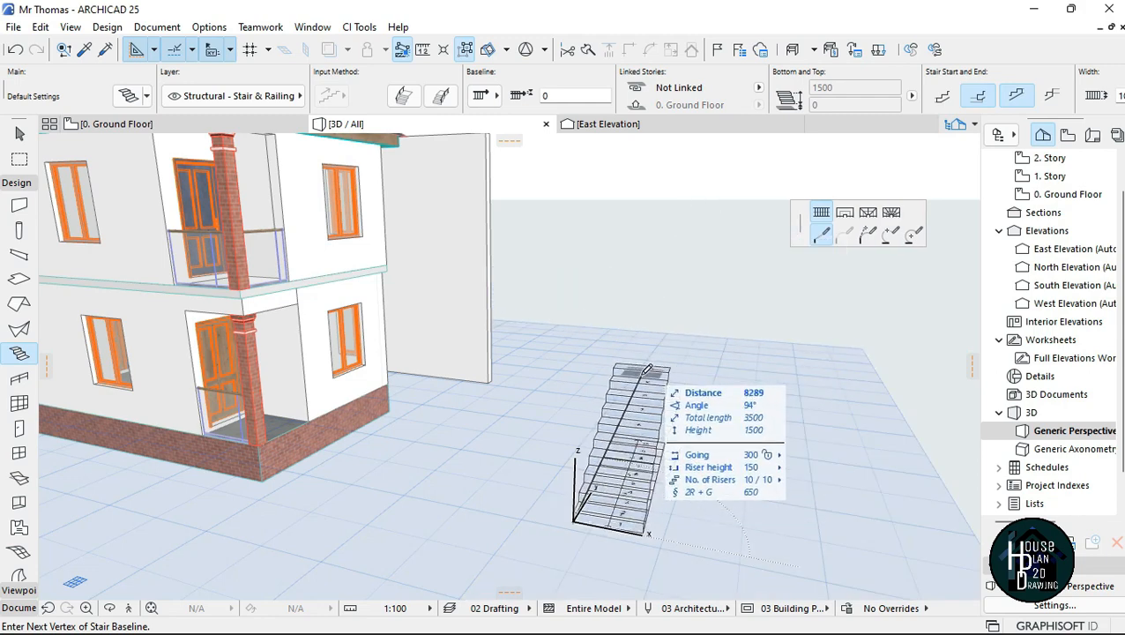
double_click(700, 371)
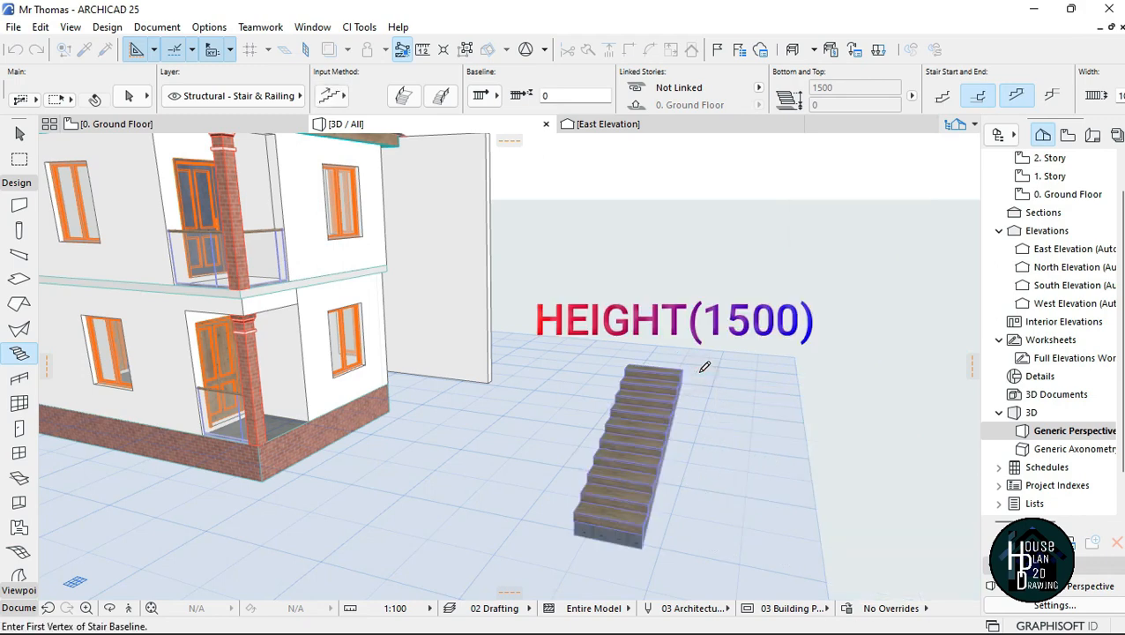
key("Escape")
Step: Examine the free-standing straight stair beside the house in 3D from the front, the side and a distance
left_click(129, 607)
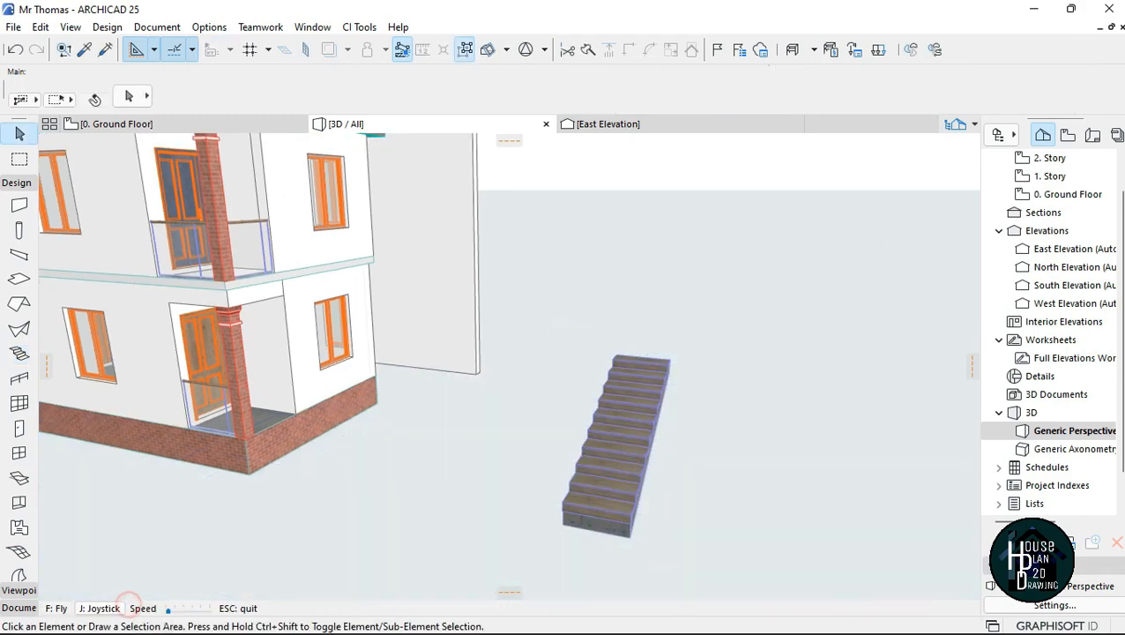
key("Up")
key("Left")
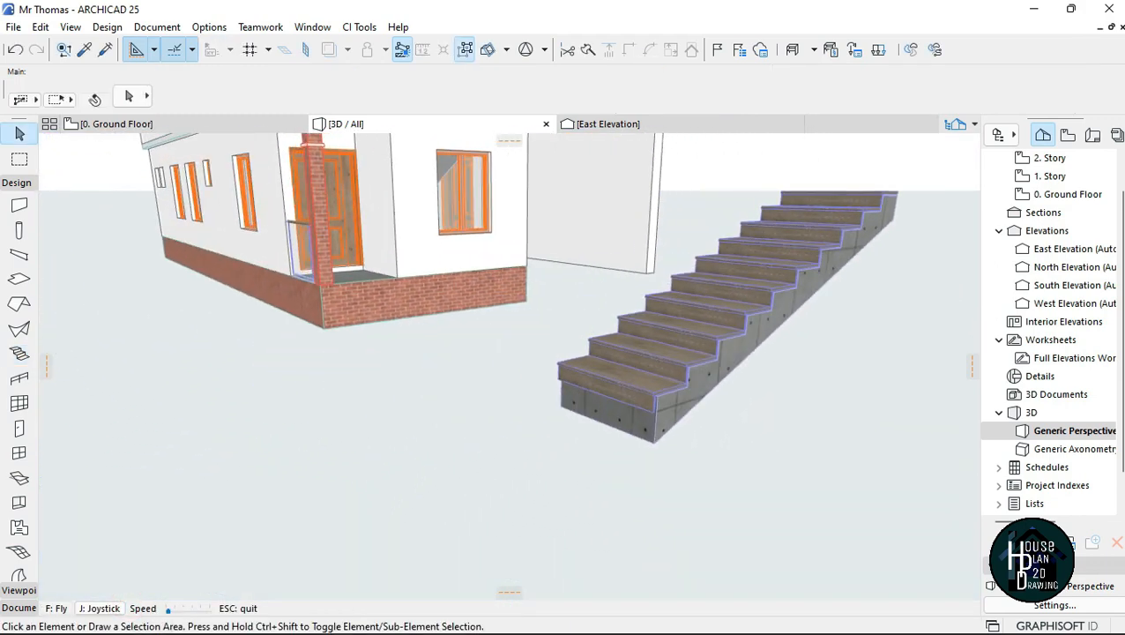
key("Down")
key("Up")
key("Down")
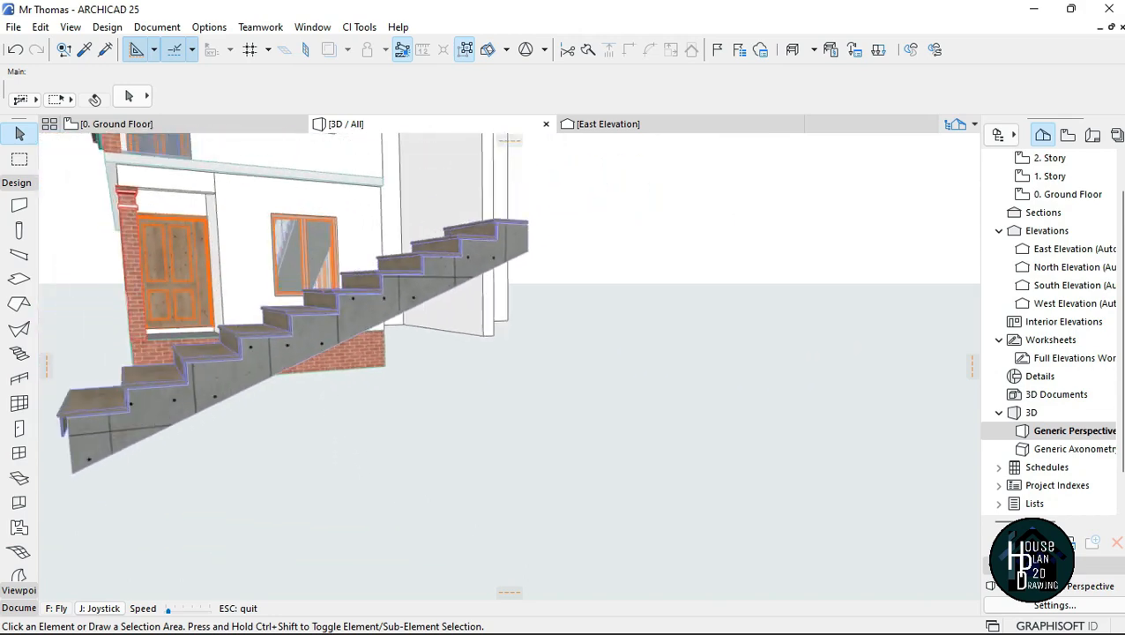
key("Left")
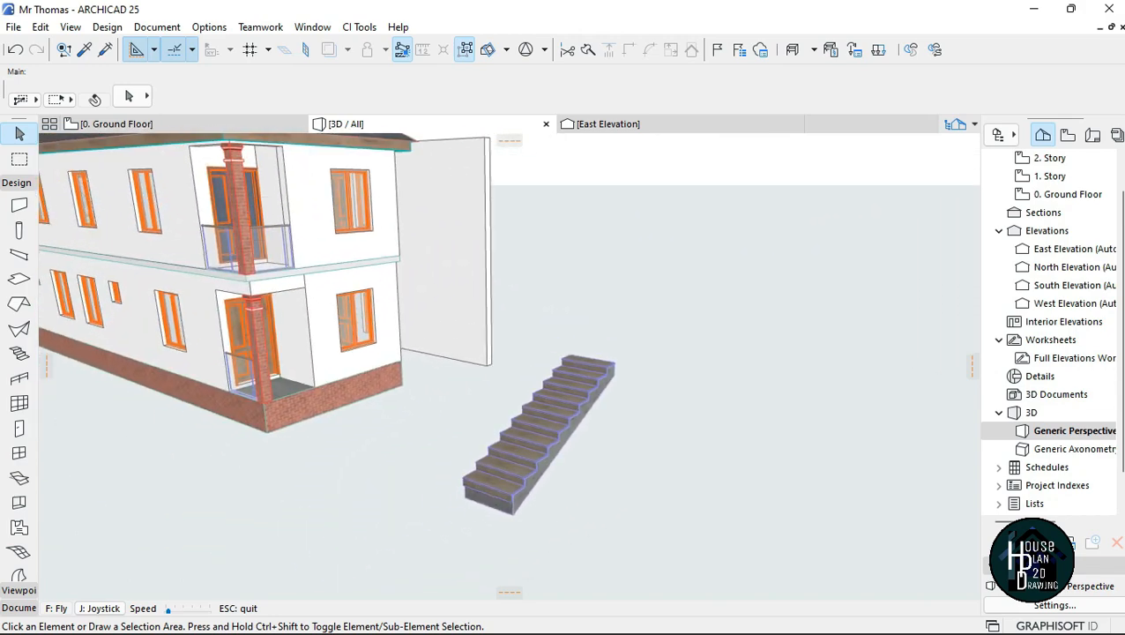
key("Escape")
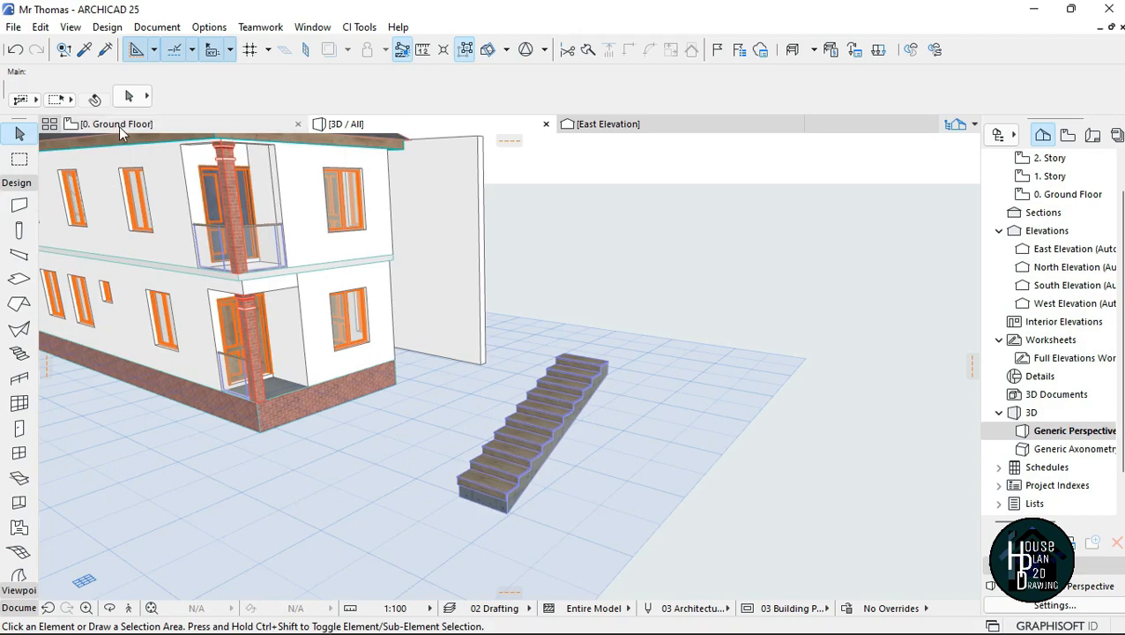
Step: Examine the free-standing stair's plan symbol and riser numbering on the 0. Ground Floor plan
left_click(119, 126)
scroll(531, 358, "down", 10)
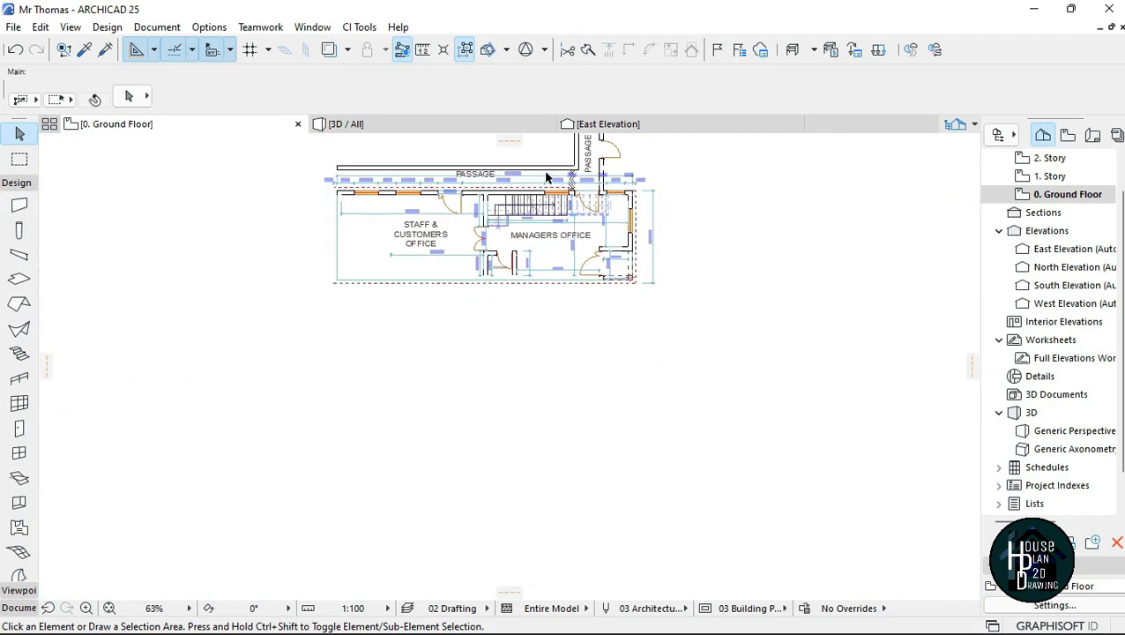
scroll(656, 223, "up", 8)
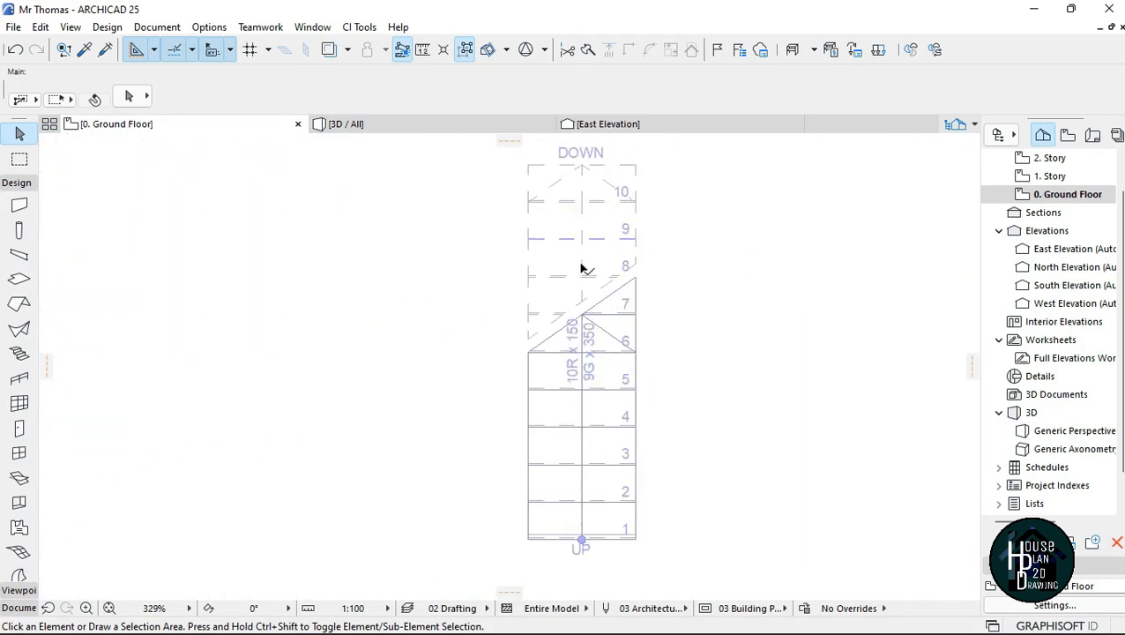
scroll(541, 250, "down", 2)
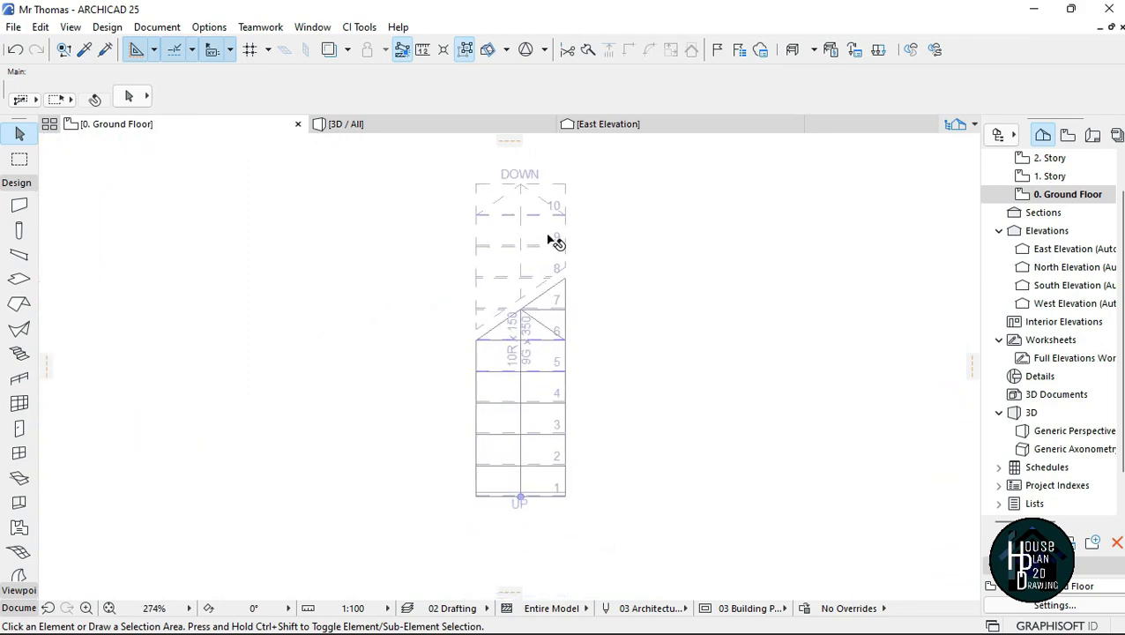
scroll(548, 199, "down", 2)
scroll(549, 154, "up", 2)
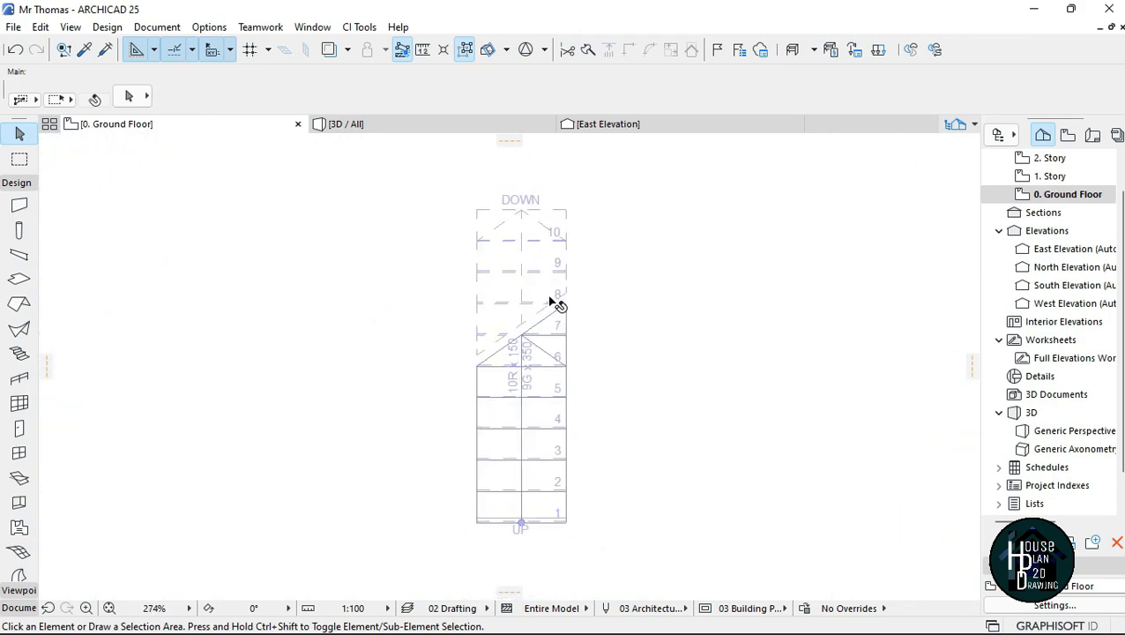
scroll(446, 225, "down", 3)
scroll(489, 251, "up", 2)
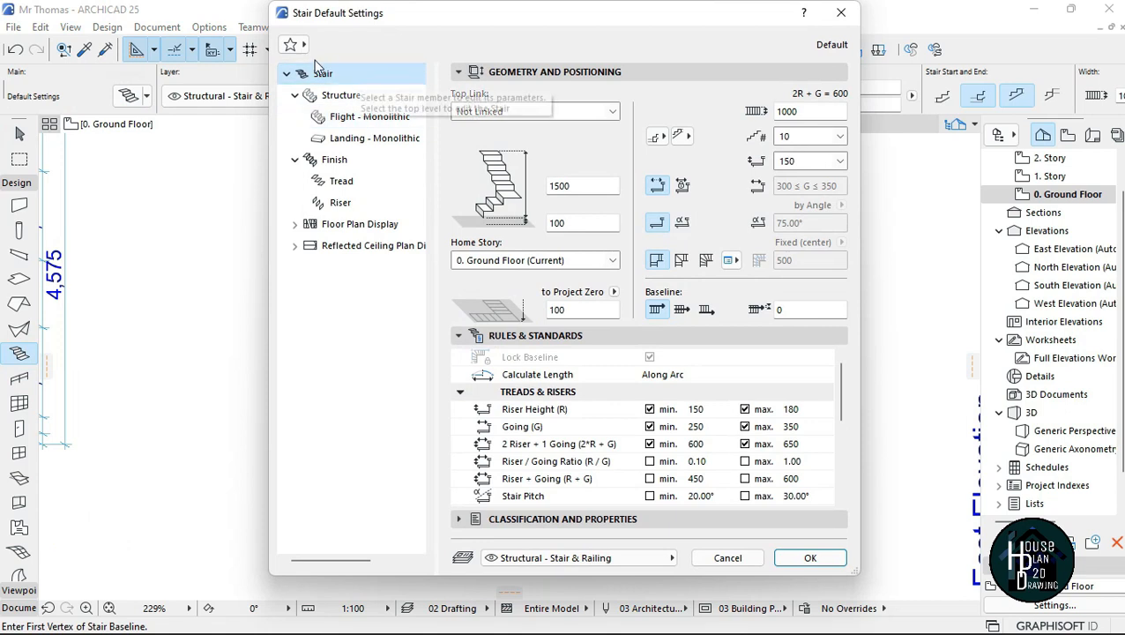
Step: Set the default stair's top link to Flexible and accept the settings
left_click(606, 113)
left_click(560, 186)
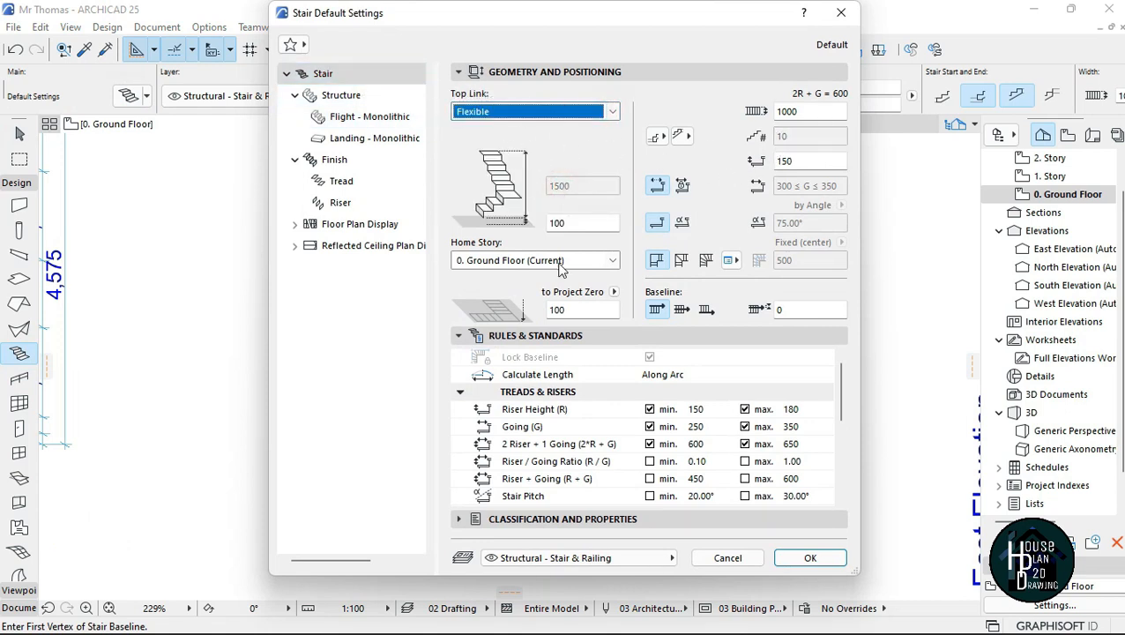
left_click(811, 558)
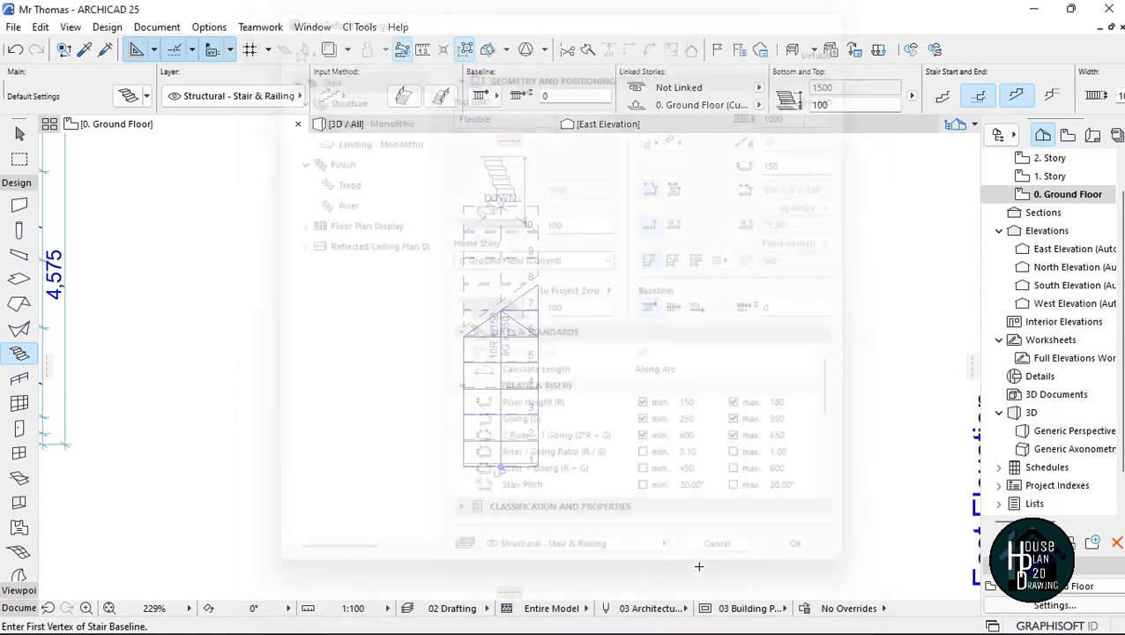
Step: Draw a straight 48-riser stair about 14400 long on the open ground beside the free-standing 10-riser stair
scroll(573, 326, "down", 3)
scroll(578, 326, "down", 3)
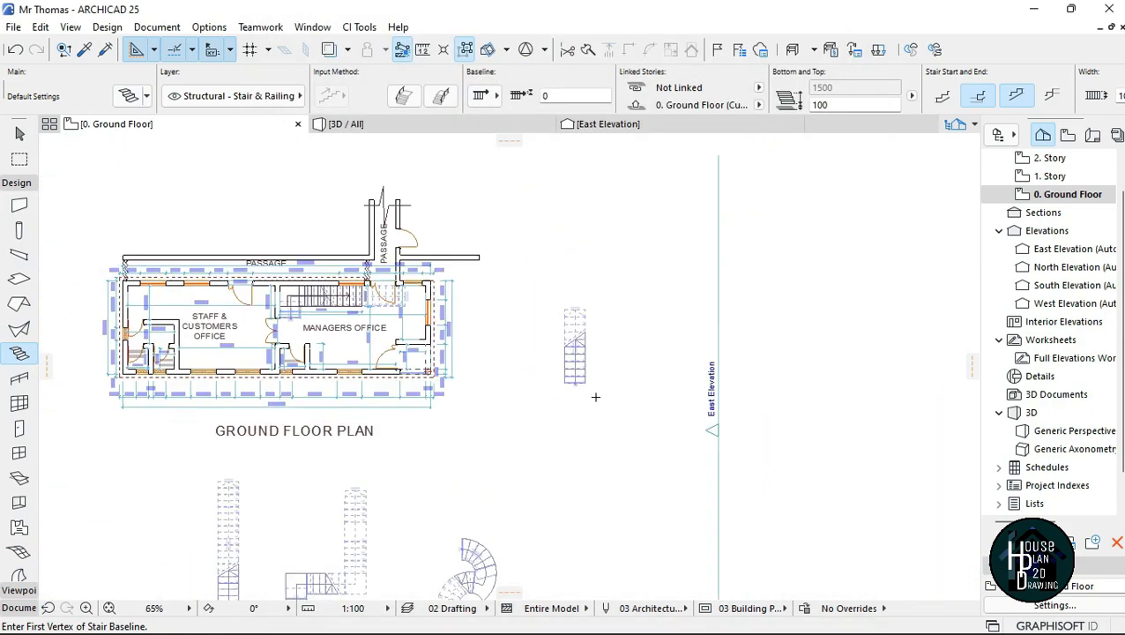
scroll(617, 459, "up", 2)
left_click(552, 326)
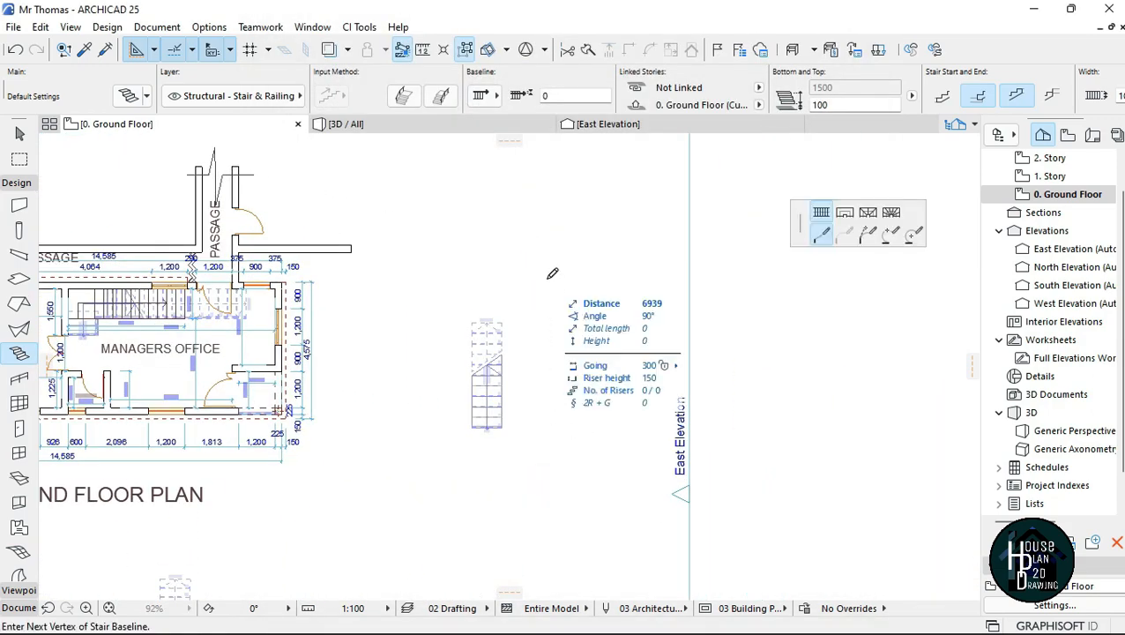
scroll(552, 223, "down", 4)
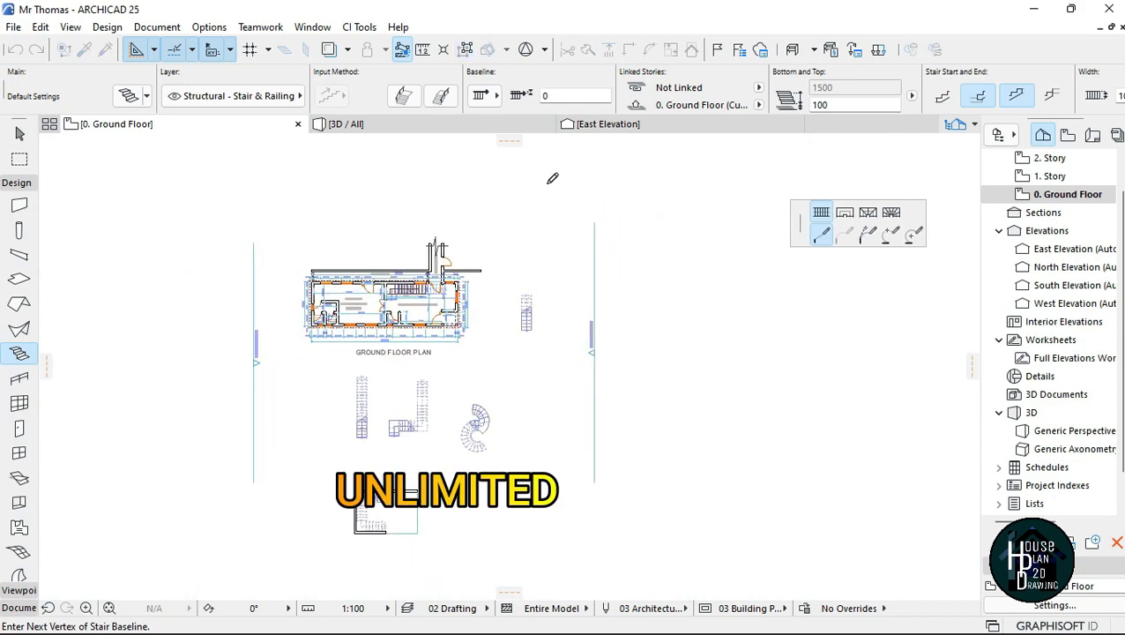
scroll(553, 215, "down", 4)
scroll(546, 162, "up", 1)
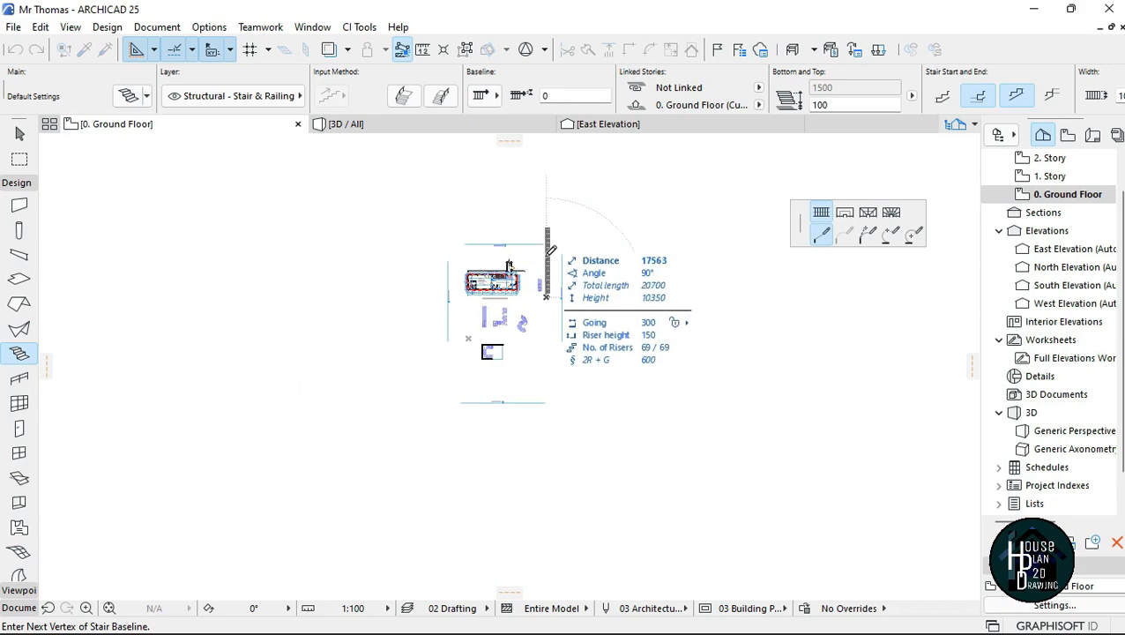
scroll(550, 253, "up", 5)
scroll(550, 253, "up", 1)
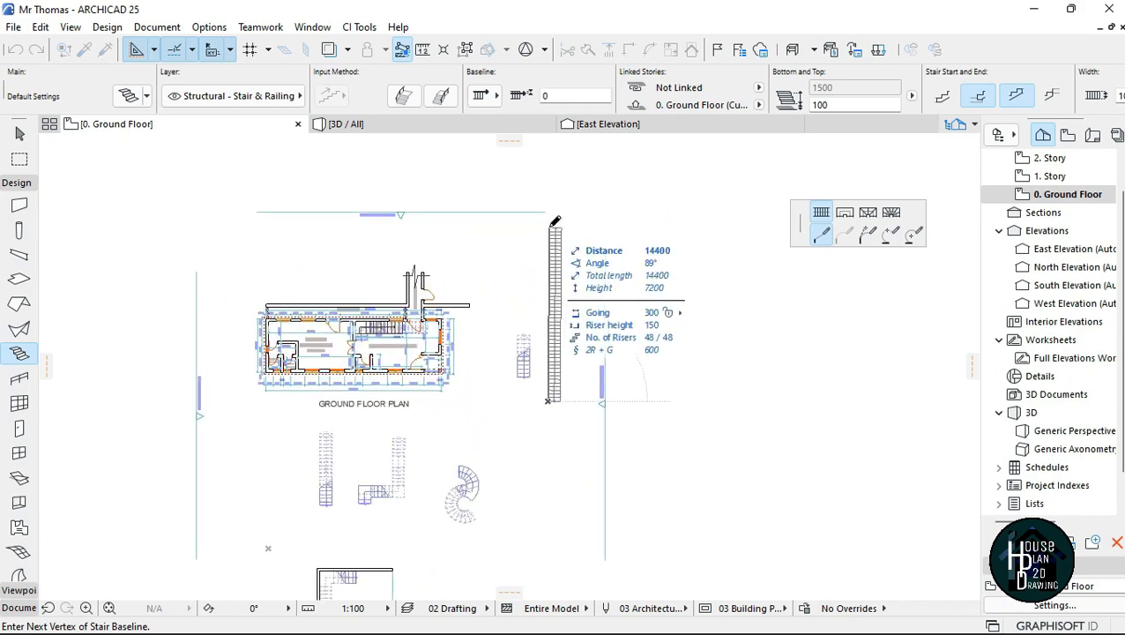
double_click(552, 227)
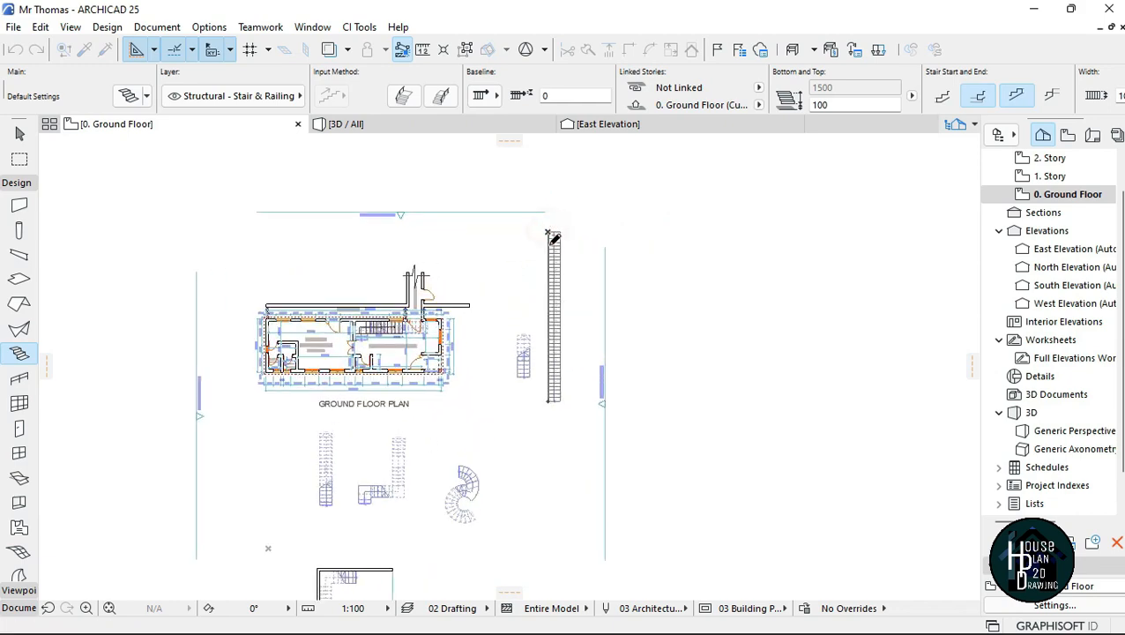
scroll(589, 279, "up", 5)
key("Escape")
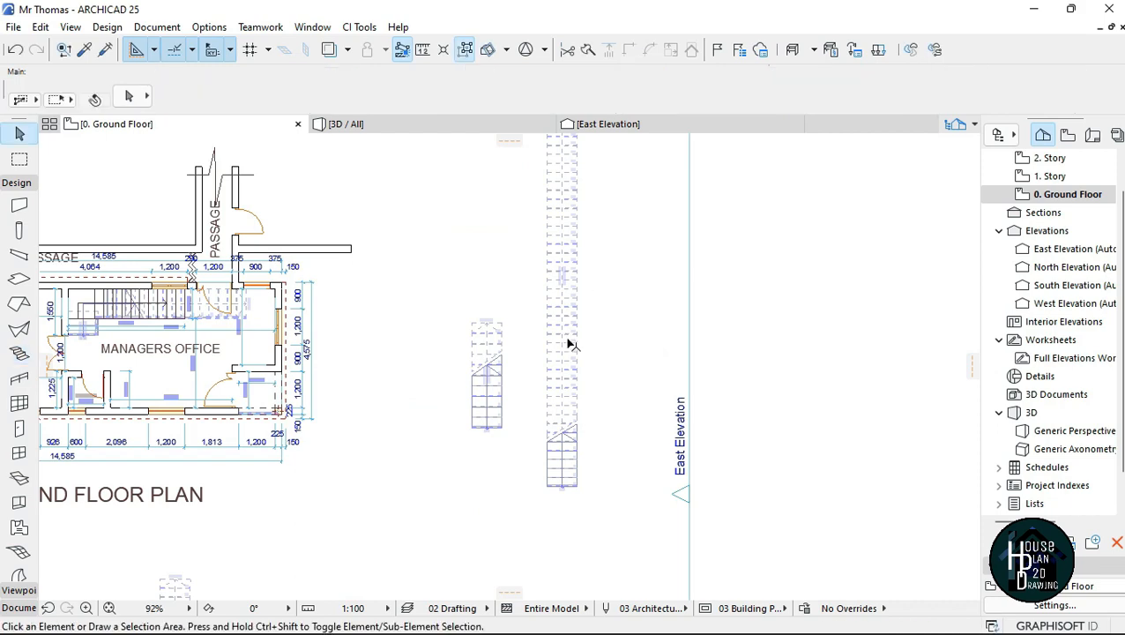
Step: Walk up the long straight stair in 3D and examine its flight from the bottom riser to the top tread
scroll(578, 326, "down", 4)
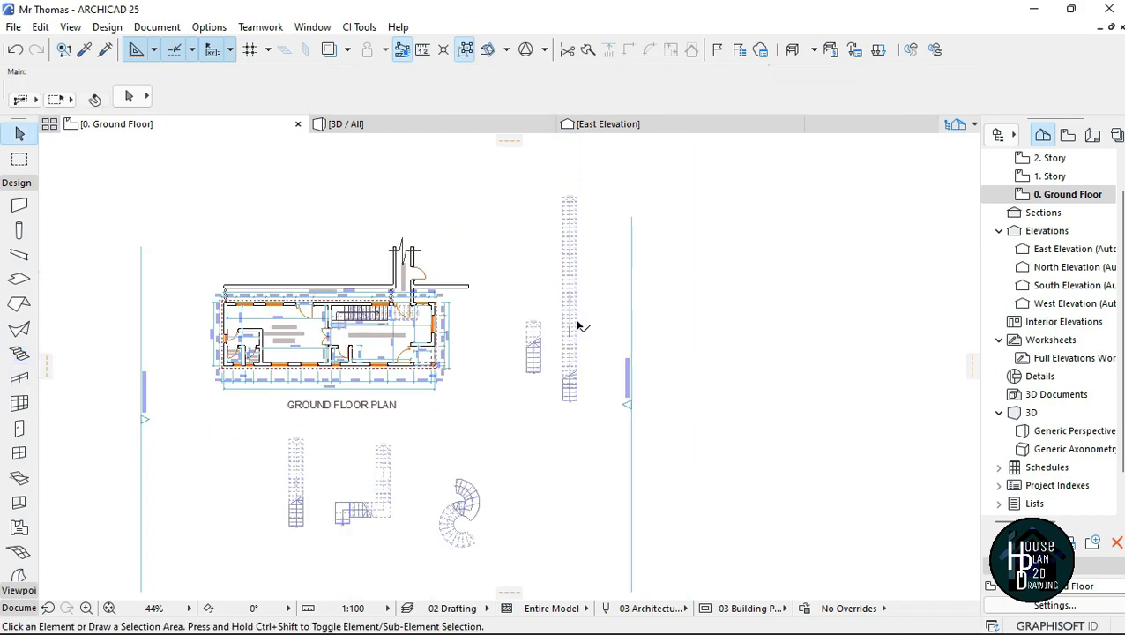
left_click(388, 128)
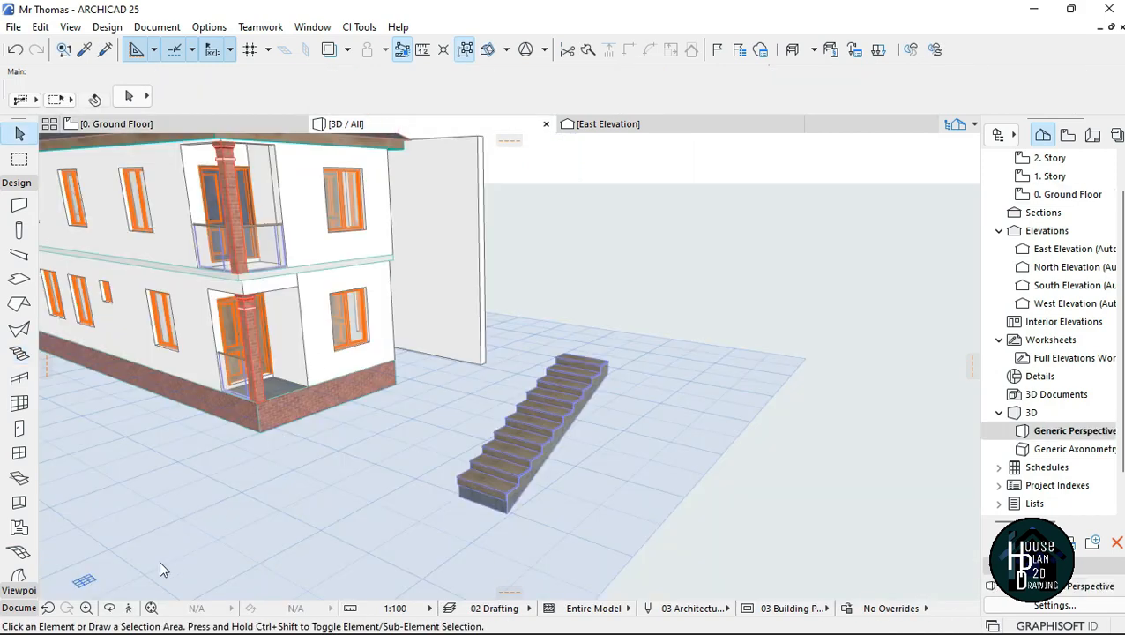
left_click(128, 607)
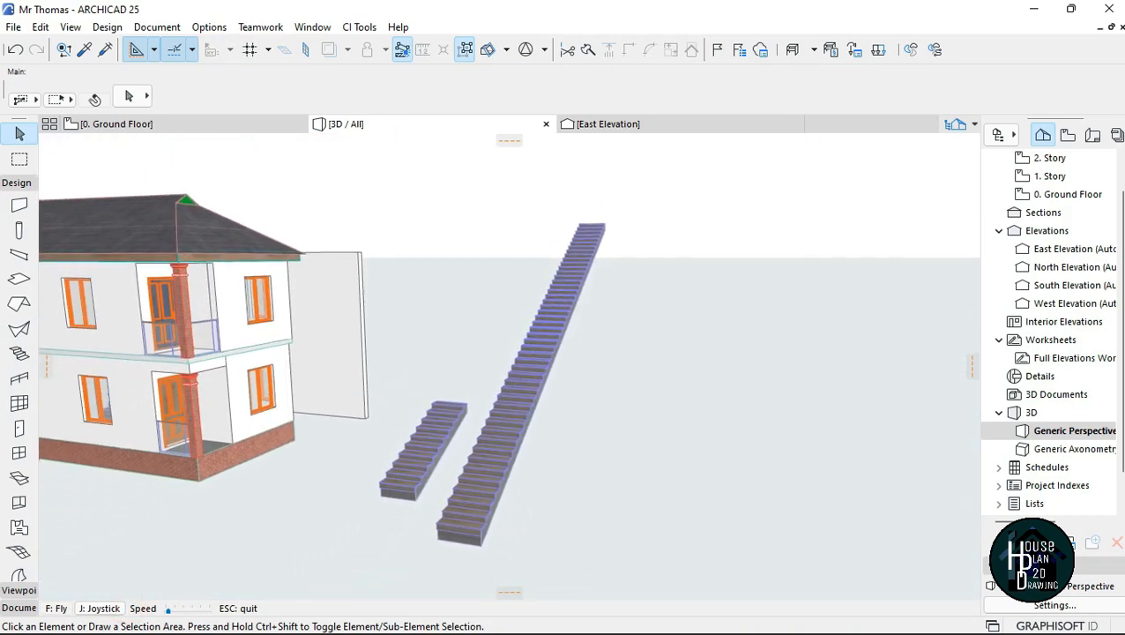
key("Left")
key("Up")
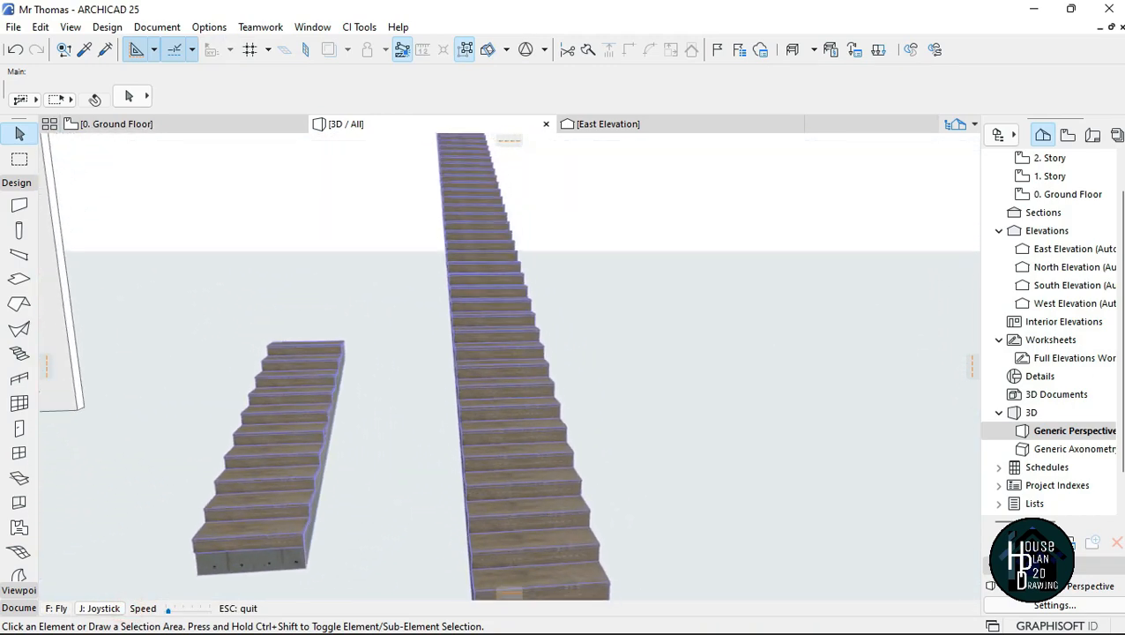
key("Up")
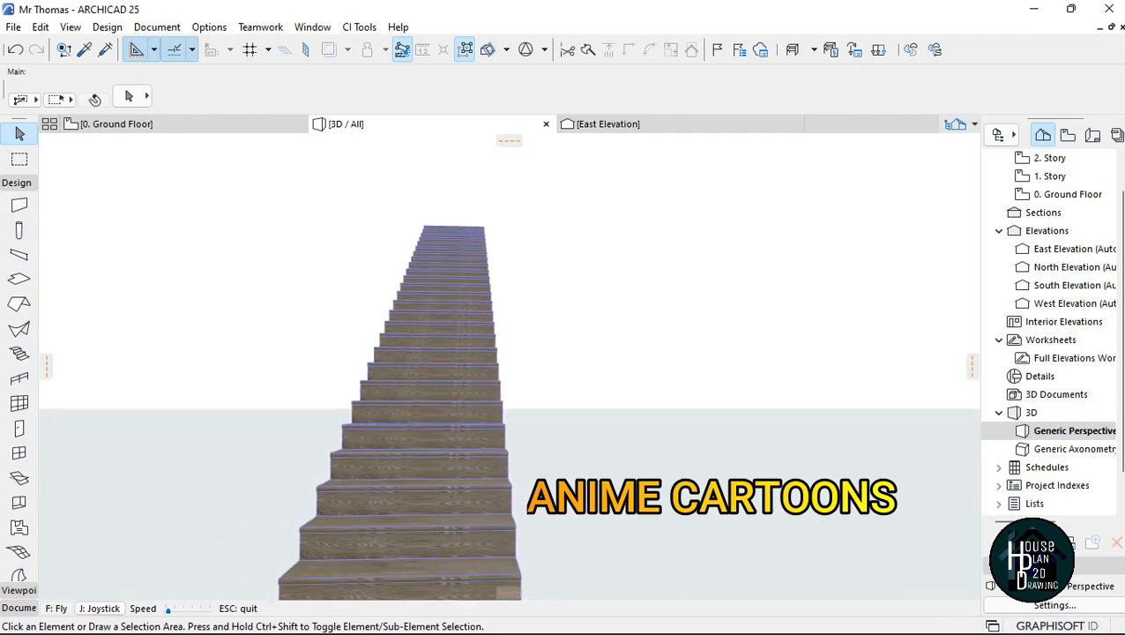
key("Up")
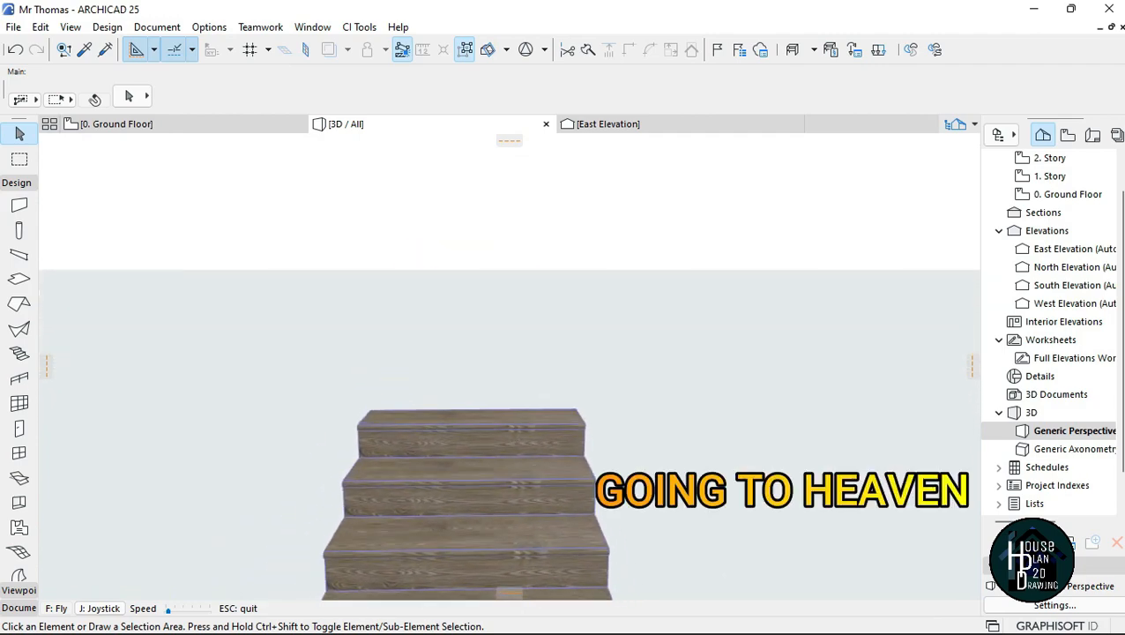
key("Up")
key("Left")
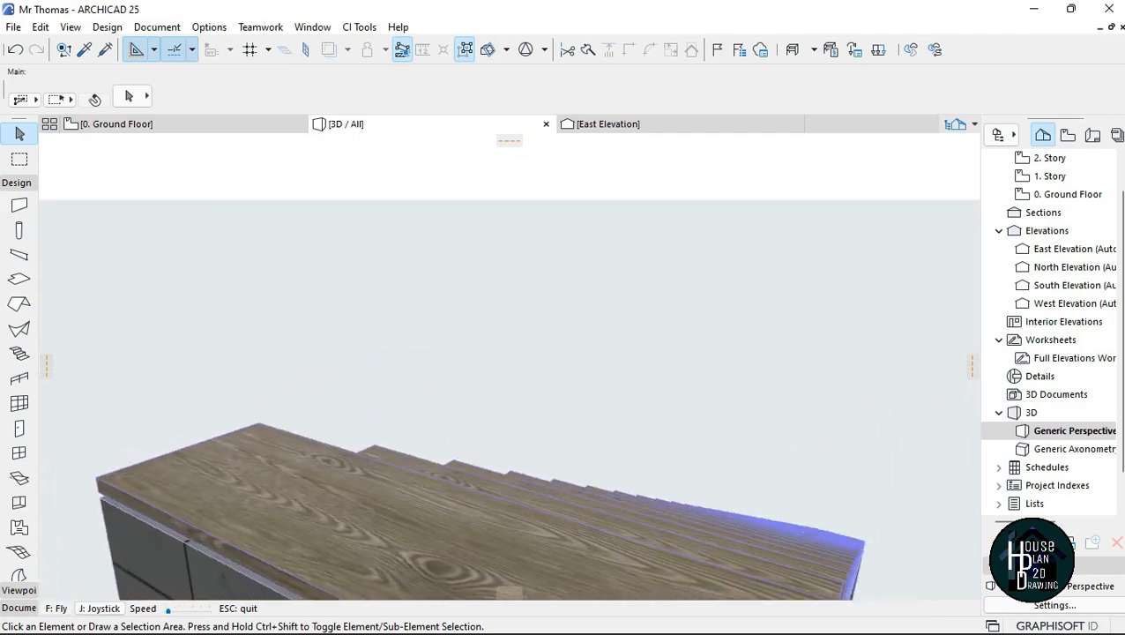
Step: Examine the long stair in 3D from its side and from a distance, next to the shorter free-standing stair
key("Left")
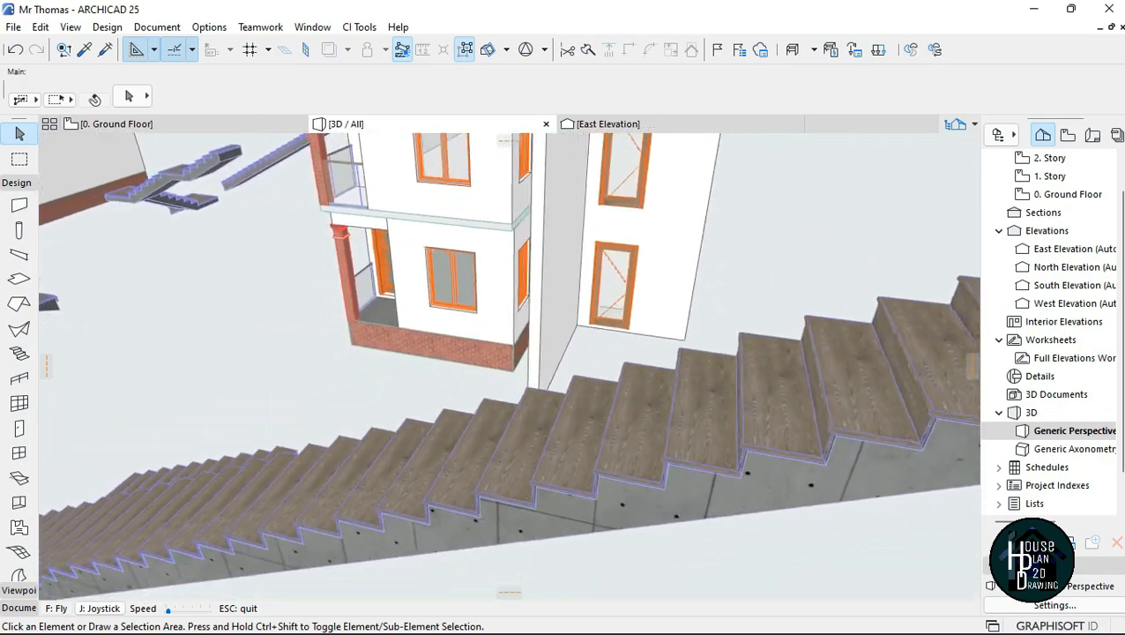
key("Left")
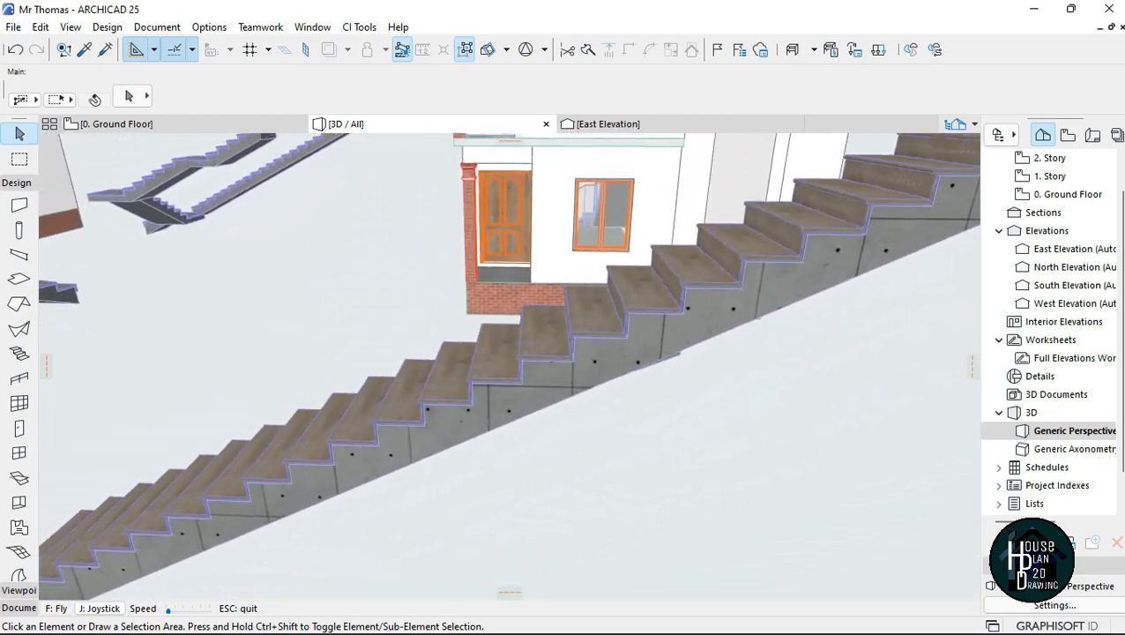
key("Left")
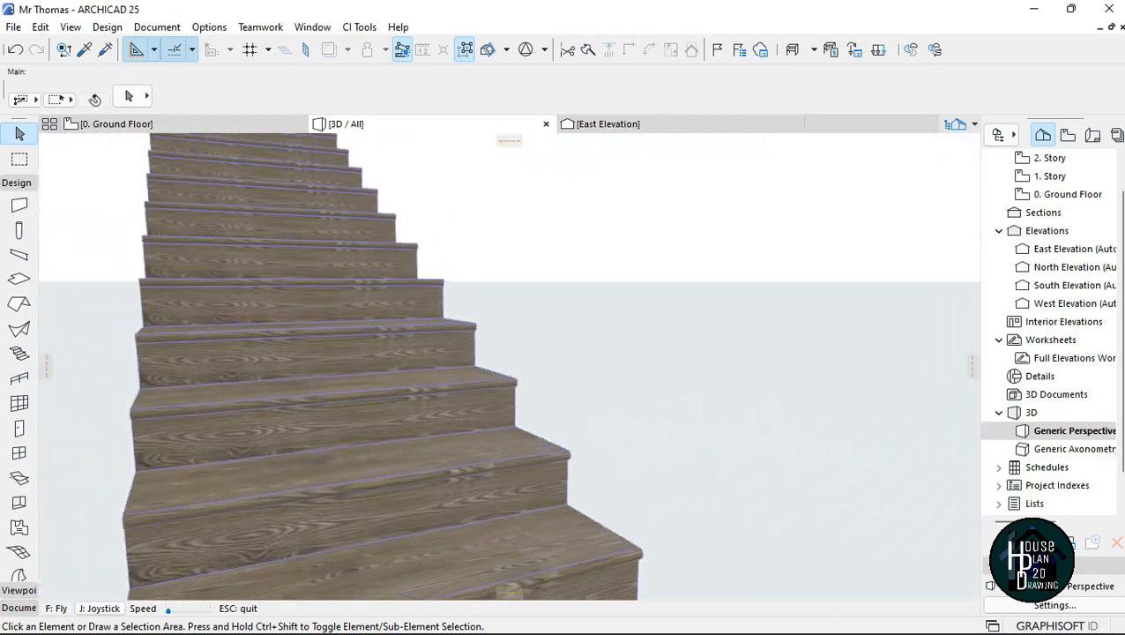
key("Left")
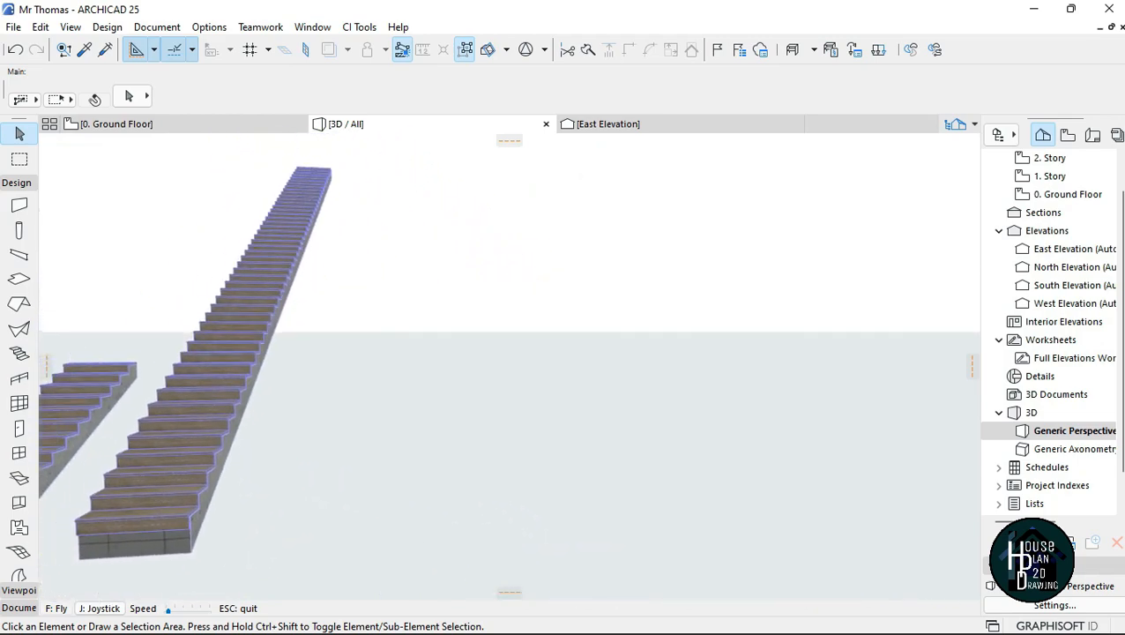
key("Left")
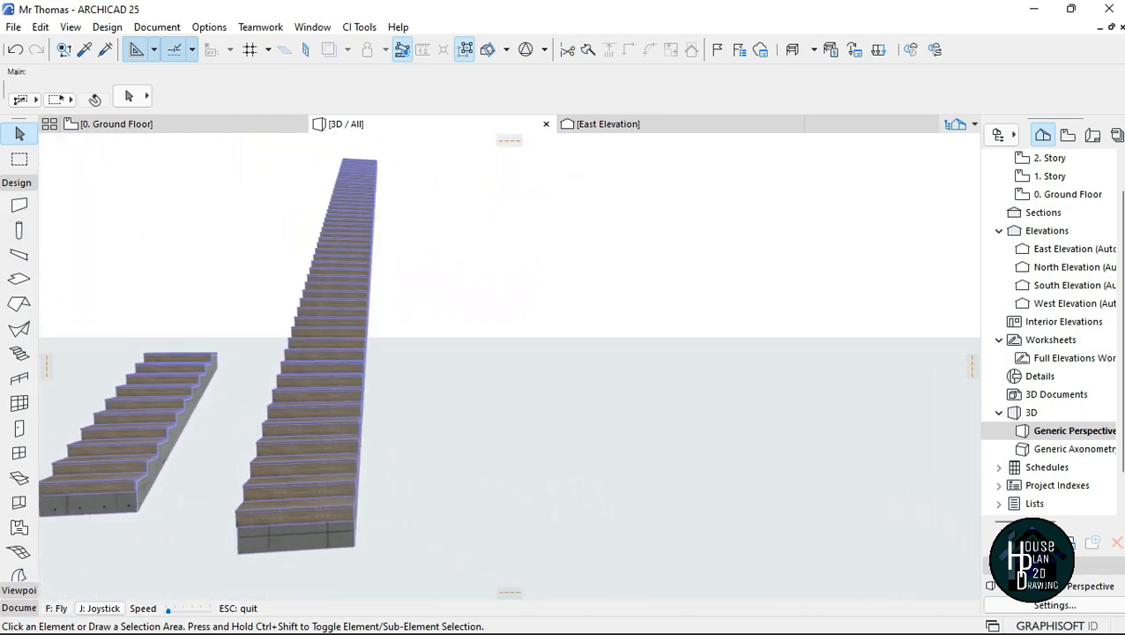
key("Left")
key("Down")
key("Up")
key("Right")
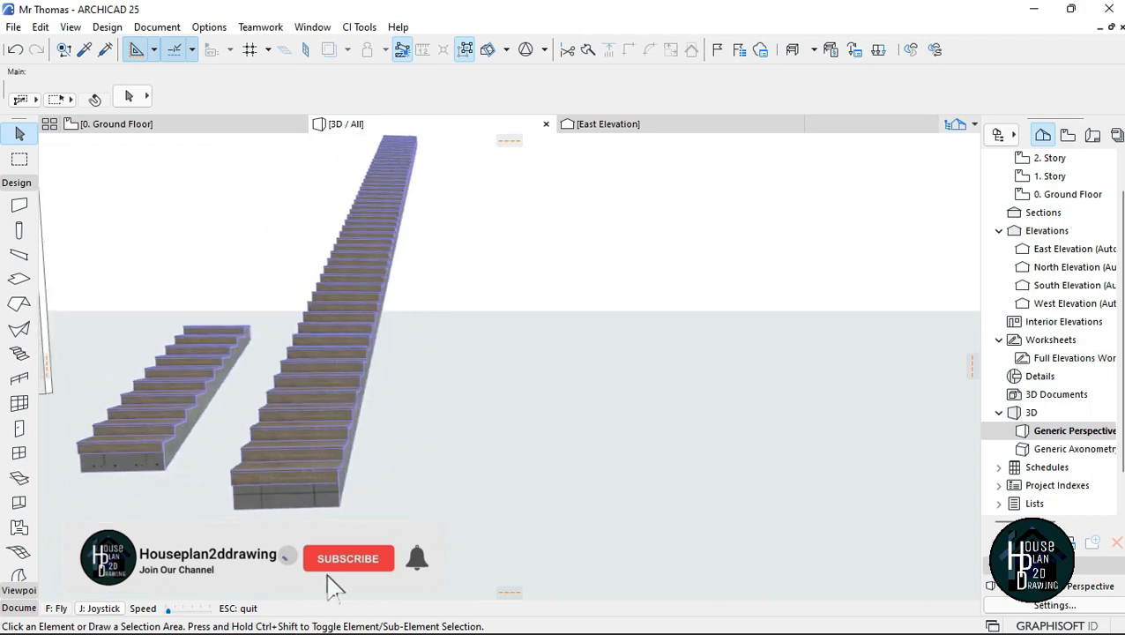
key("Right")
key("Escape")
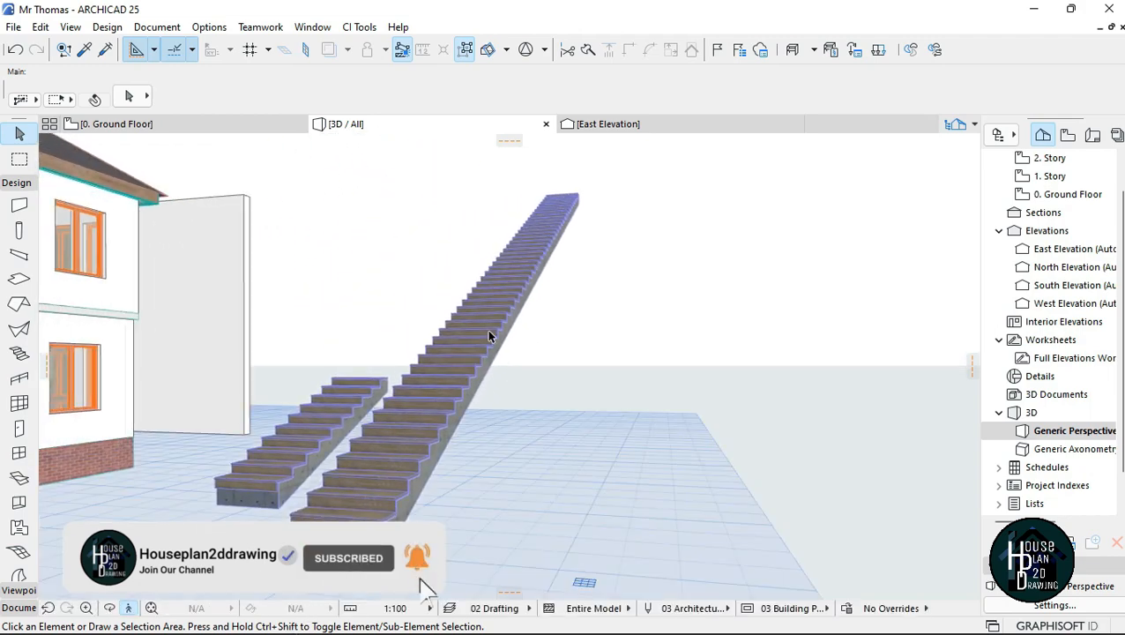
Step: Delete the long straight stair from the ground beside the house
left_click(491, 332)
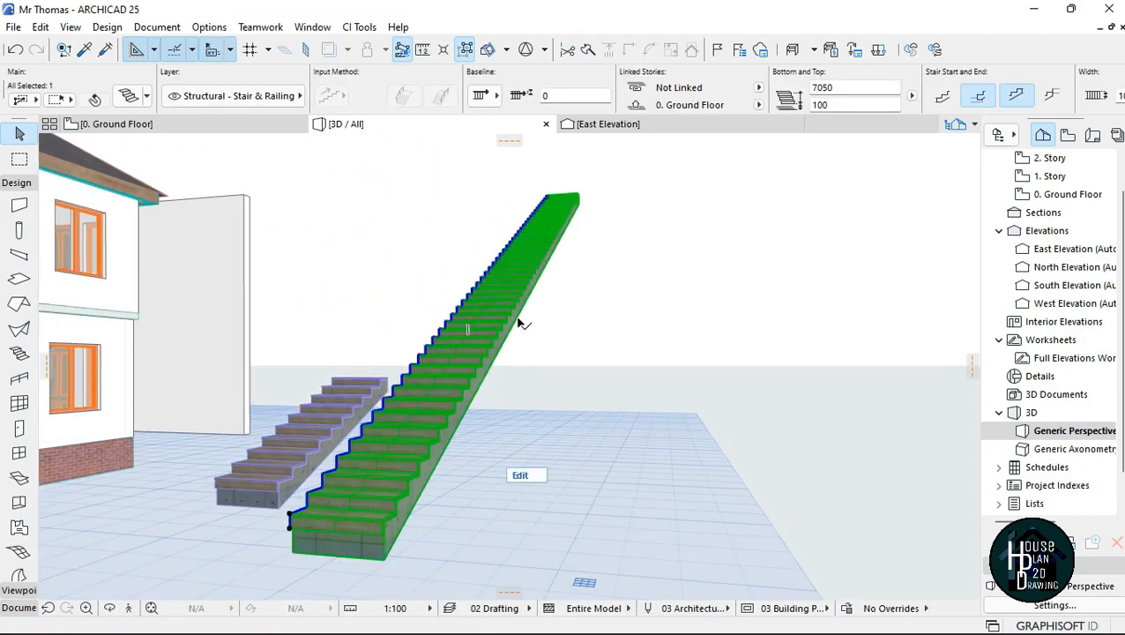
right_click(487, 309)
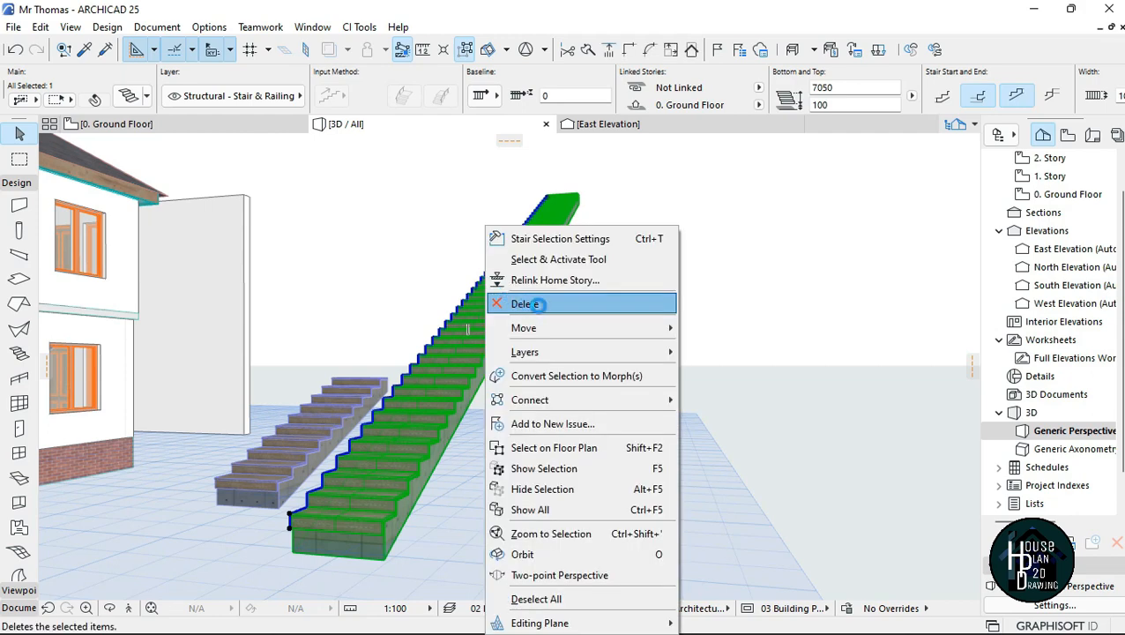
left_click(631, 313)
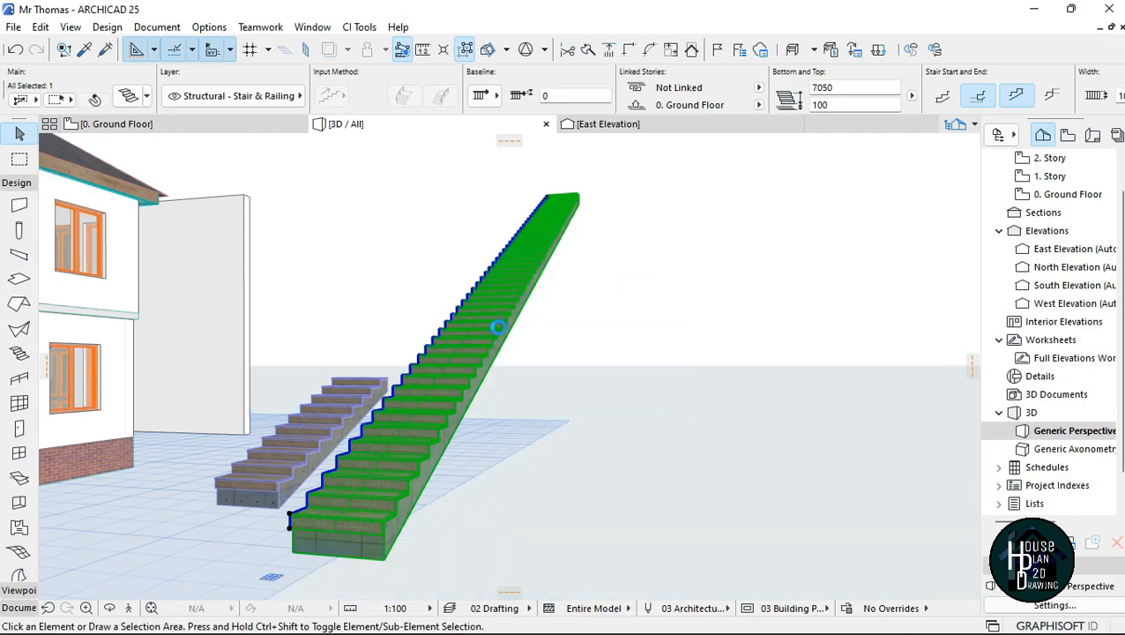
Step: Draw a straight 5-riser stair about 1500 long and 750 high in 3D, rising from the ground to the porch's brick base corner
left_click(130, 607)
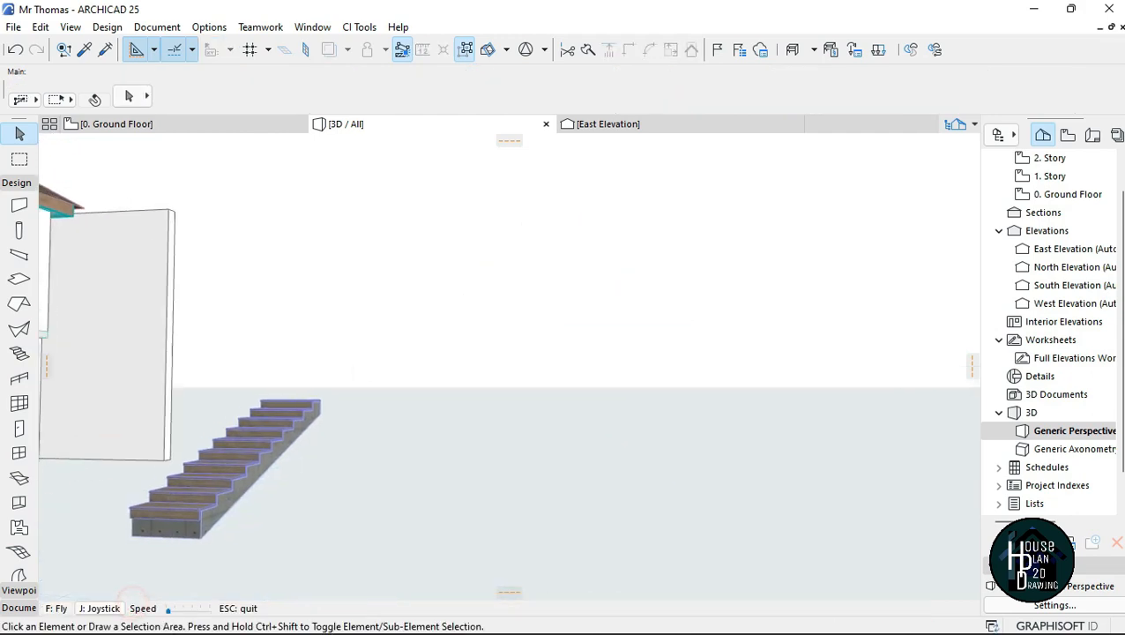
key("Up")
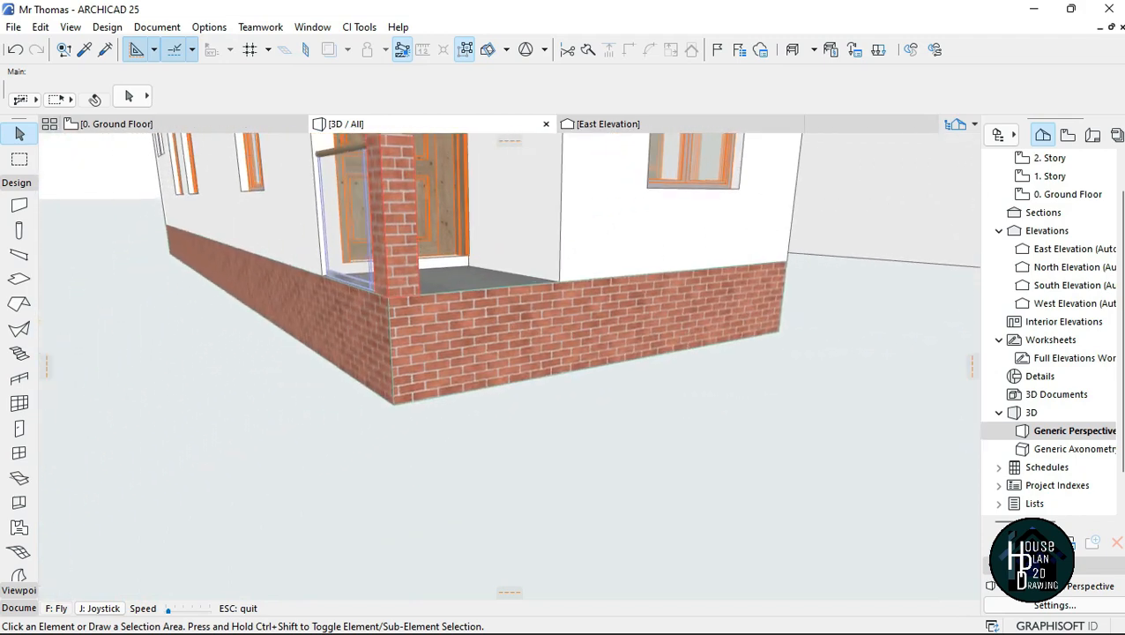
key("Up")
key("Escape")
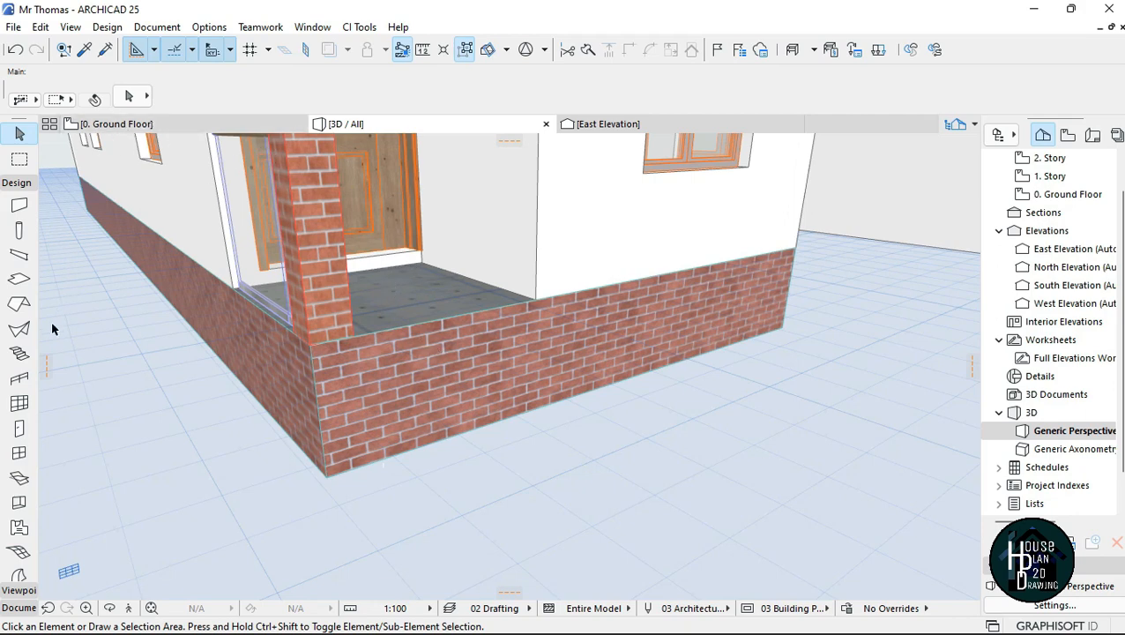
left_click(19, 354)
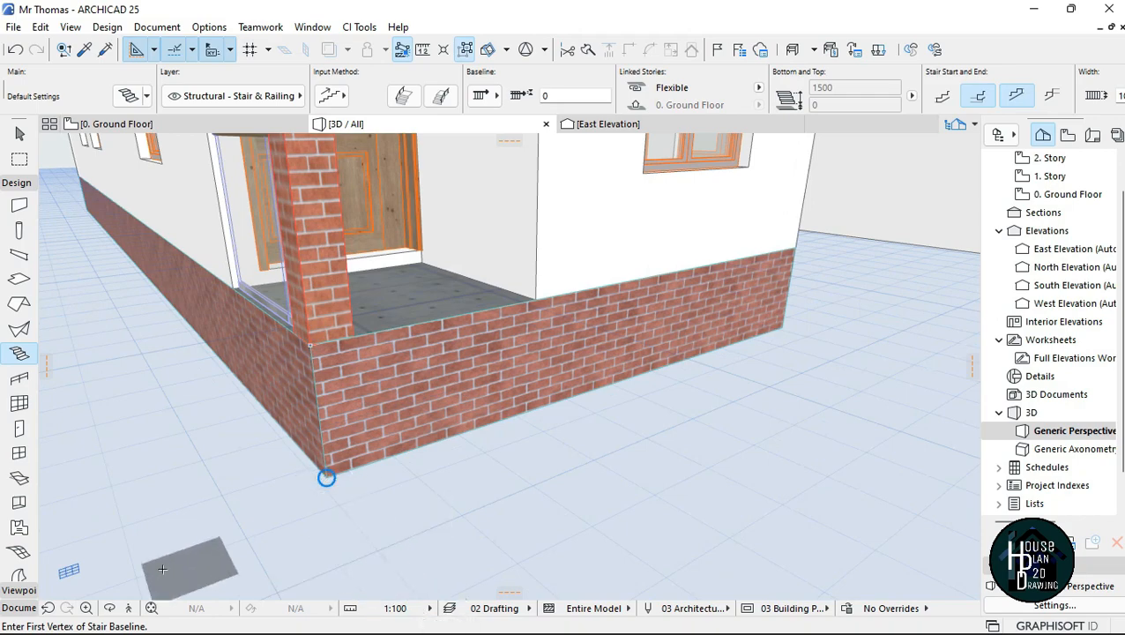
left_click(133, 608)
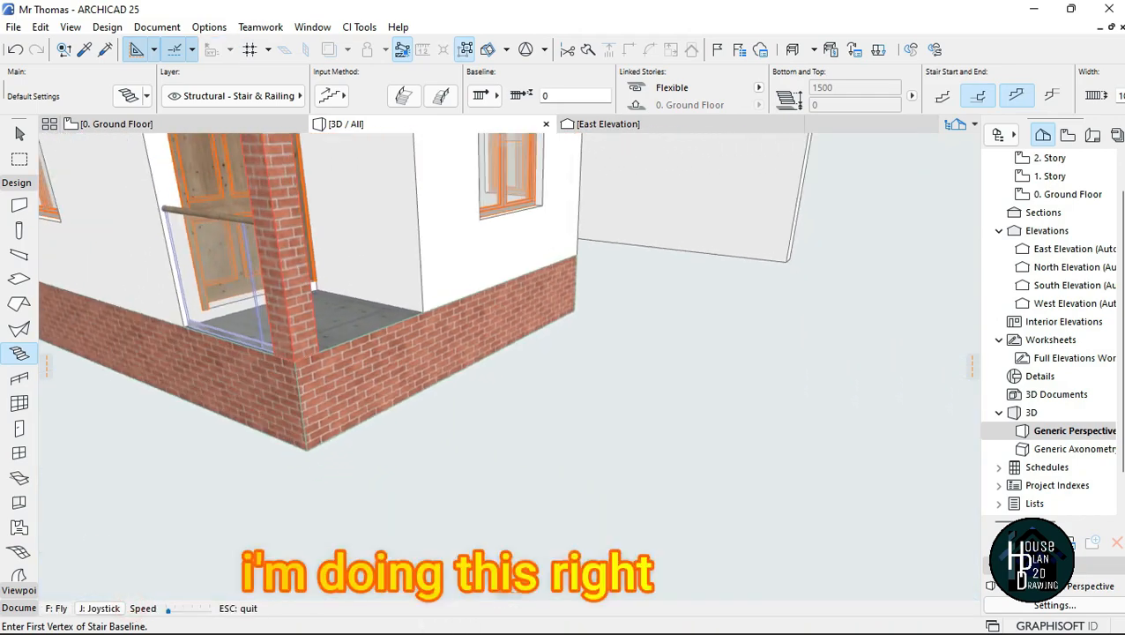
key("Escape")
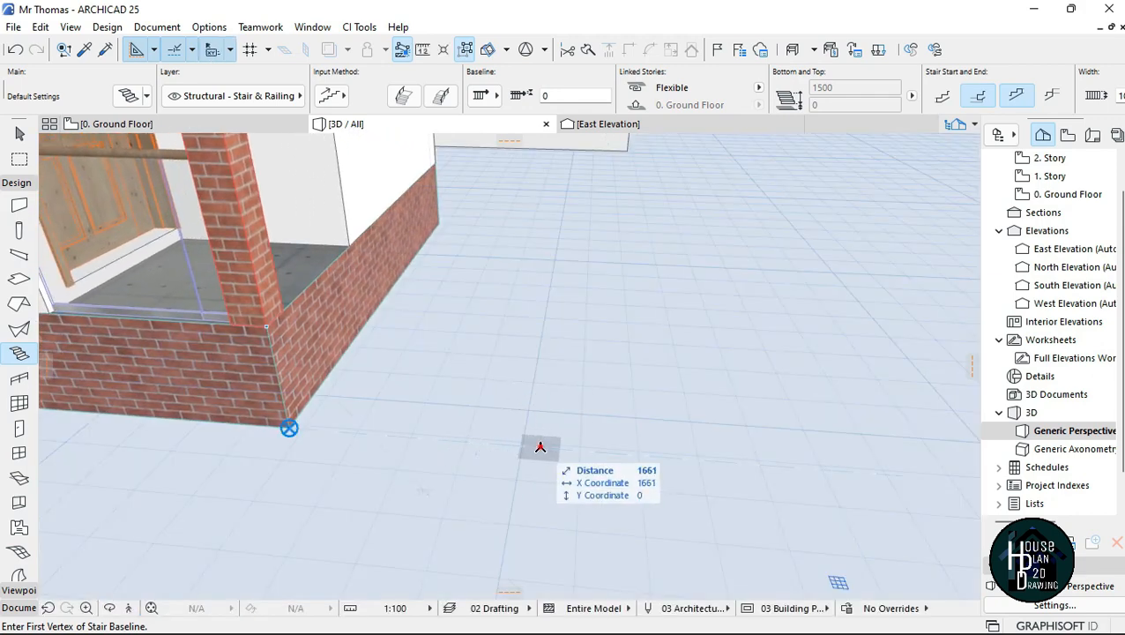
left_click(540, 447)
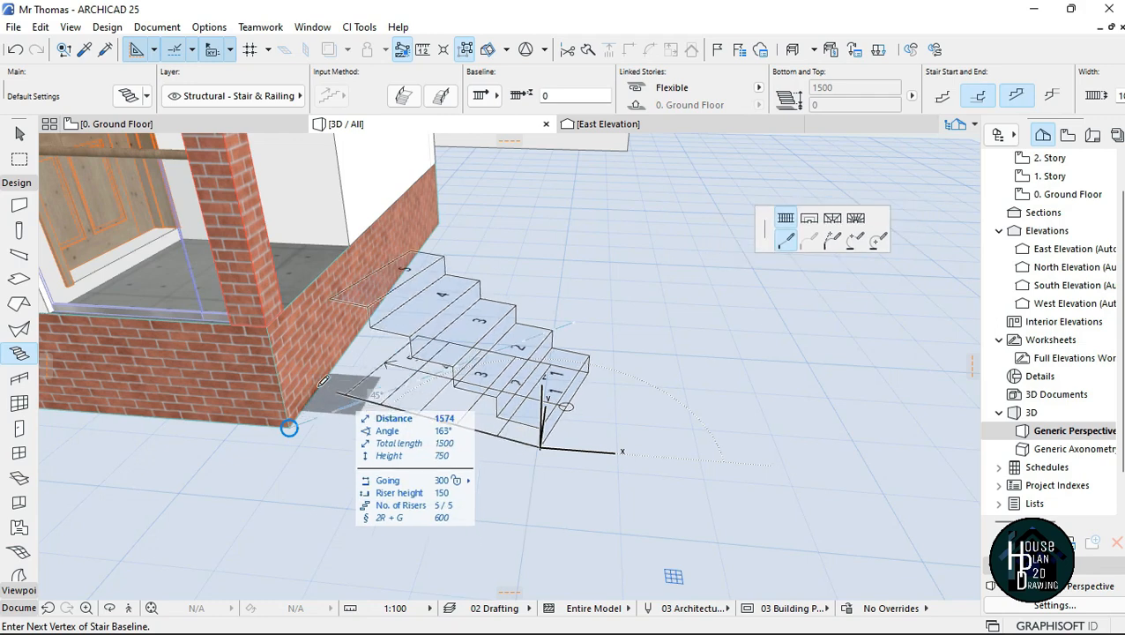
left_click(268, 323)
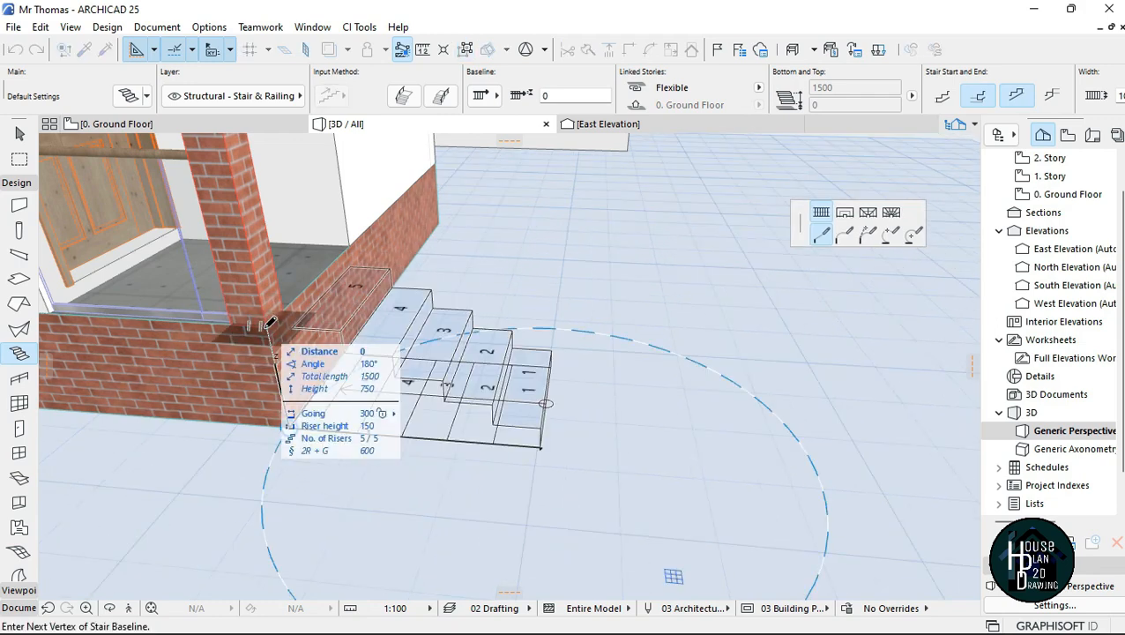
left_click(268, 322)
key("Escape")
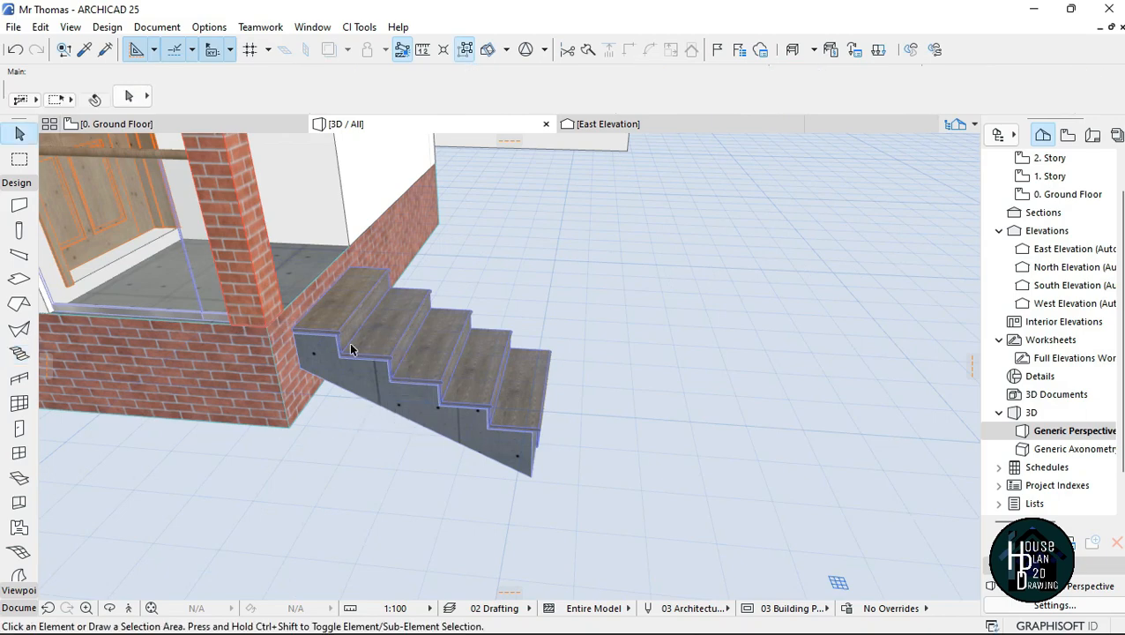
Step: Move the porch stair sideways so its top tread's corner meets the corner of the porch's brick base
left_click(319, 341)
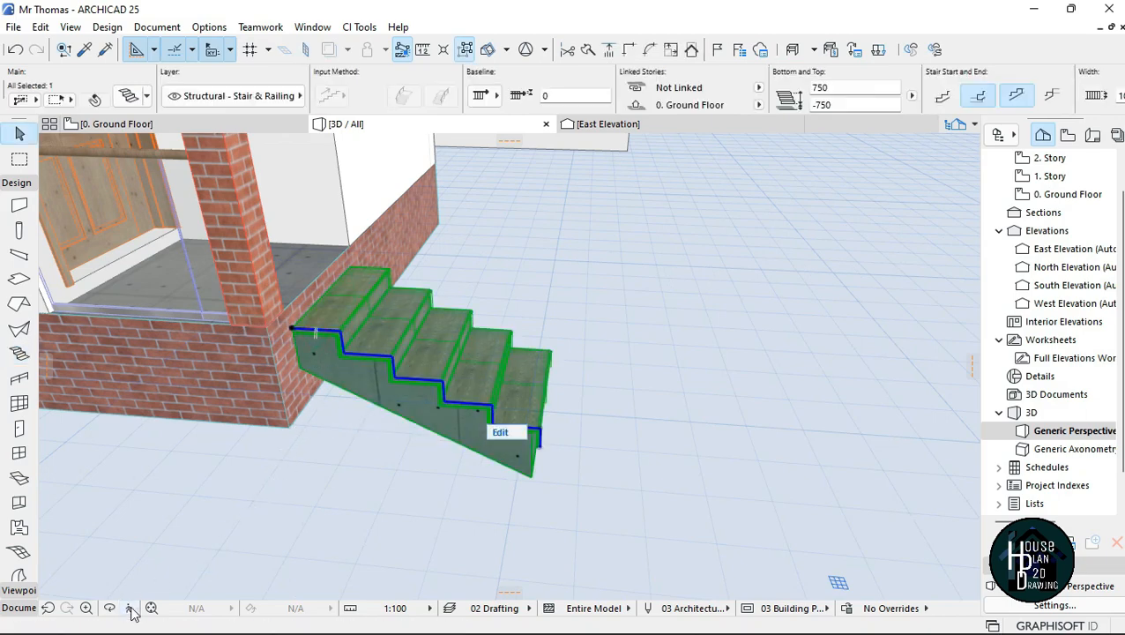
left_click(129, 609)
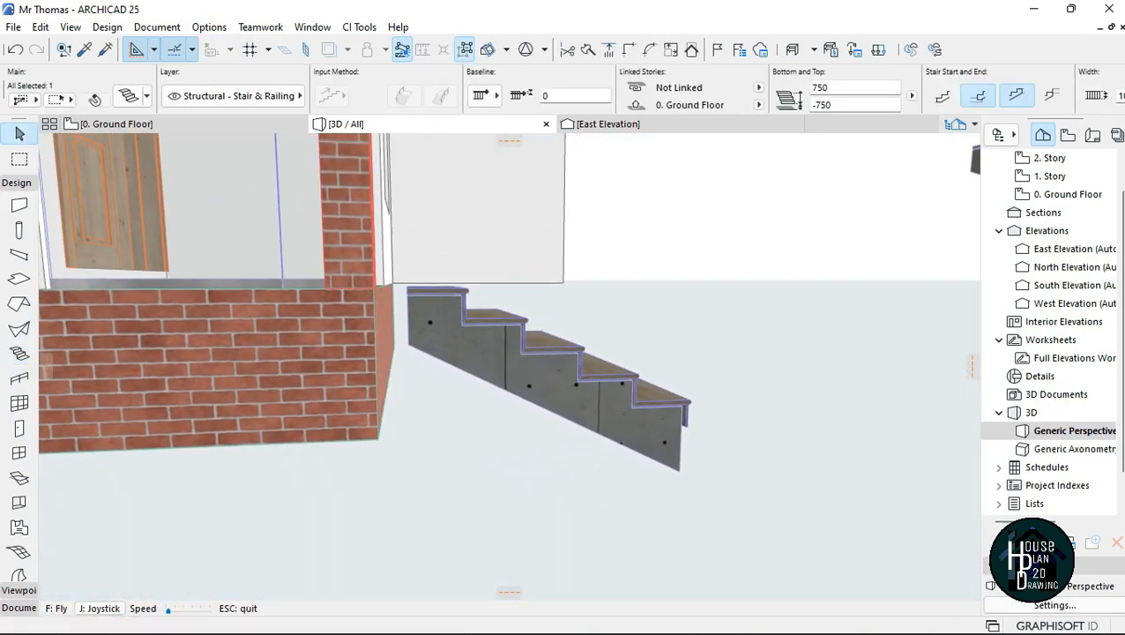
key("Up")
key("Left")
key("Up")
key("Right")
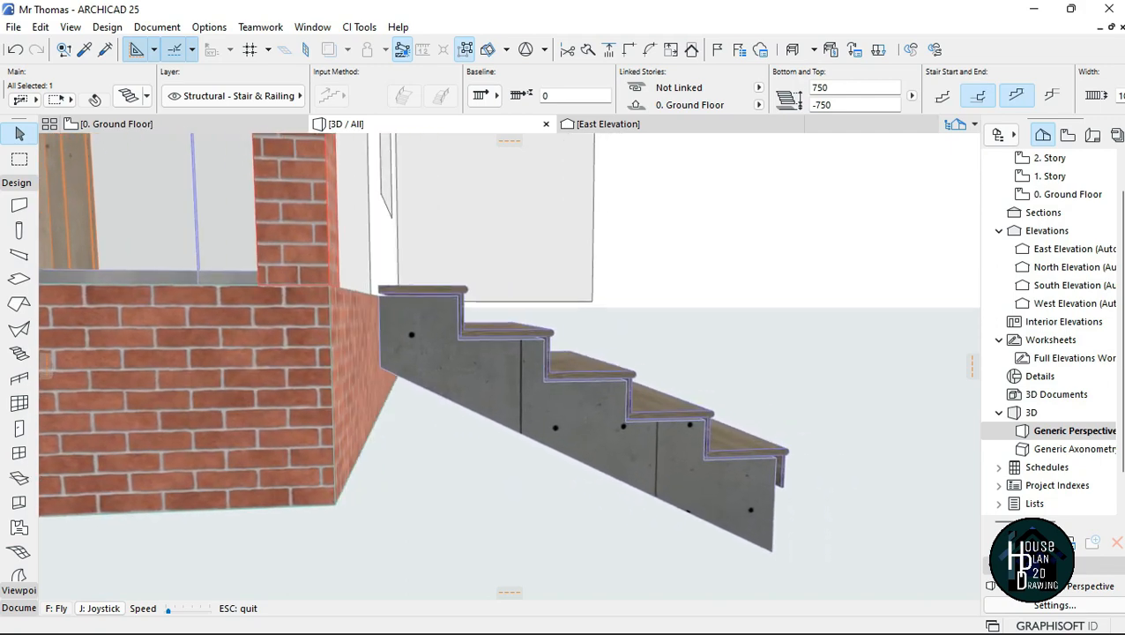
key("Escape")
key("ctrl+d")
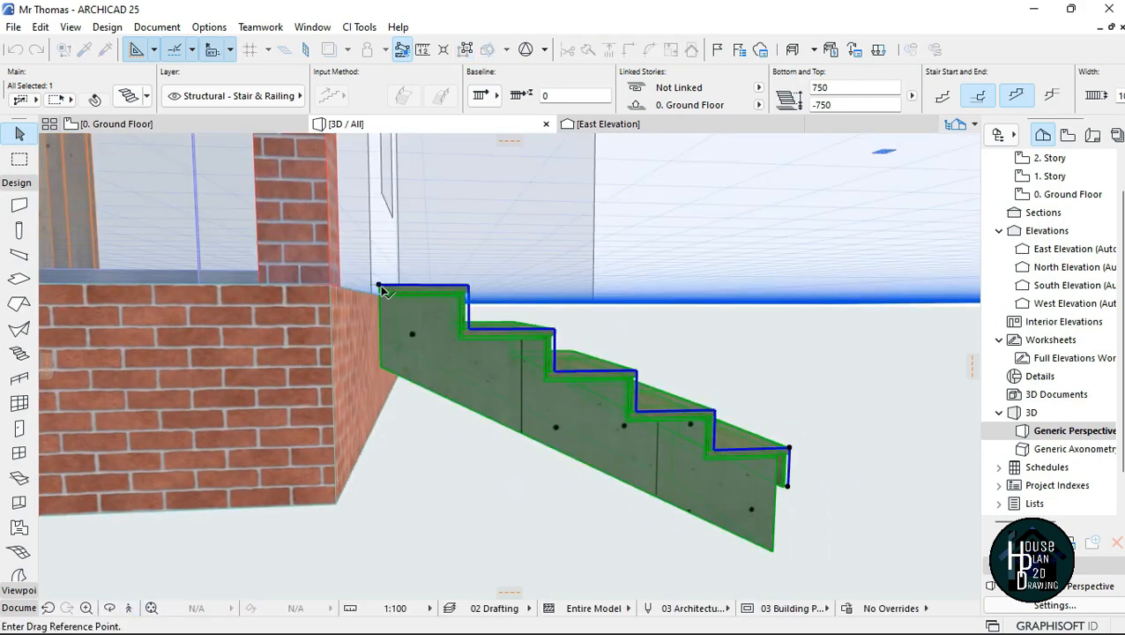
left_click(379, 286)
left_click(332, 288)
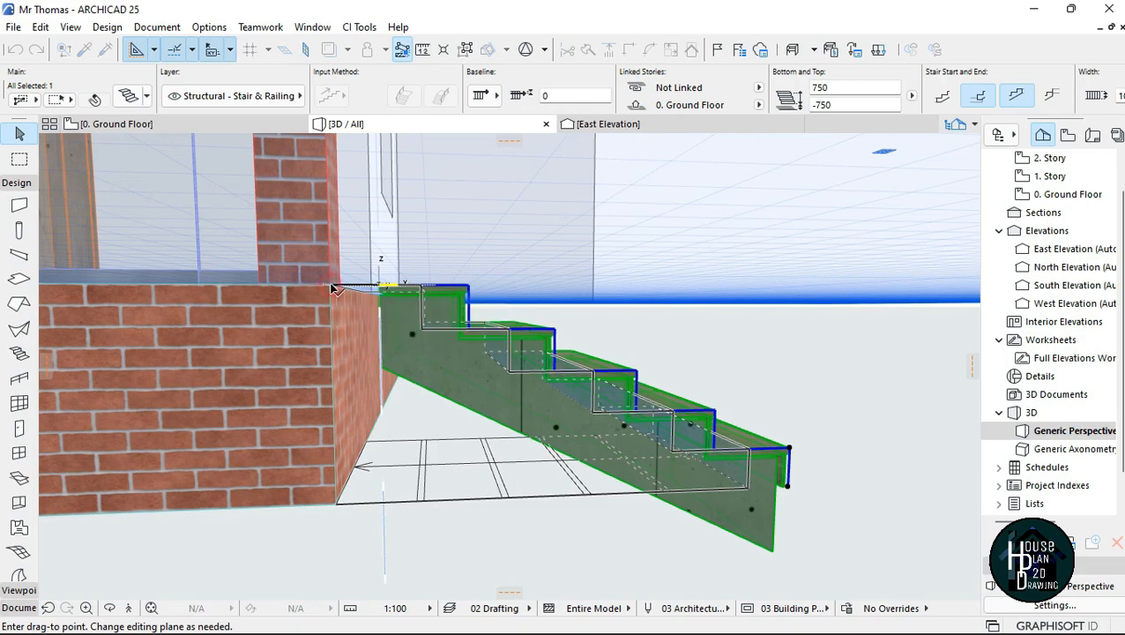
left_click(192, 538)
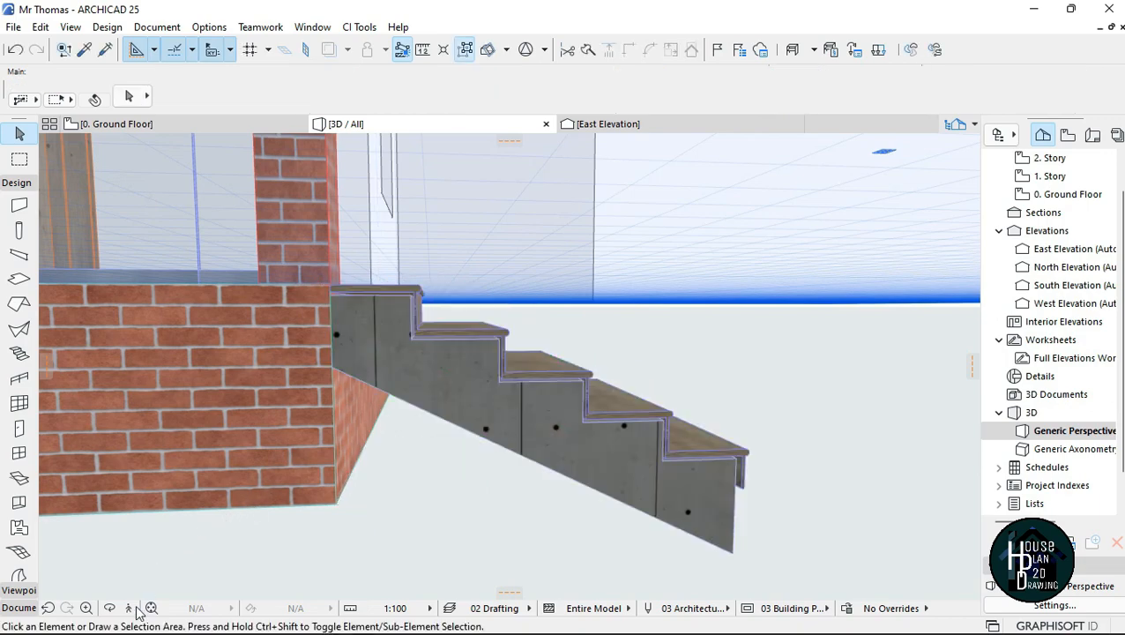
Step: Change the porch stair's monolithic flight structure to the solid flat-bottomed type with a 0 bottom offset
left_click(130, 608)
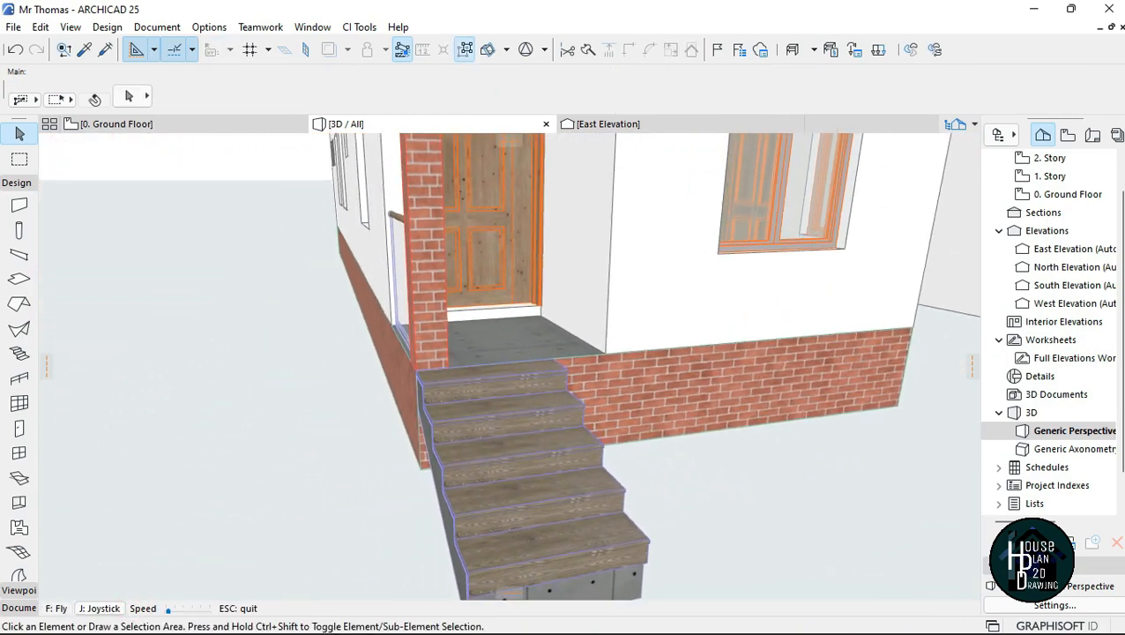
key("Right")
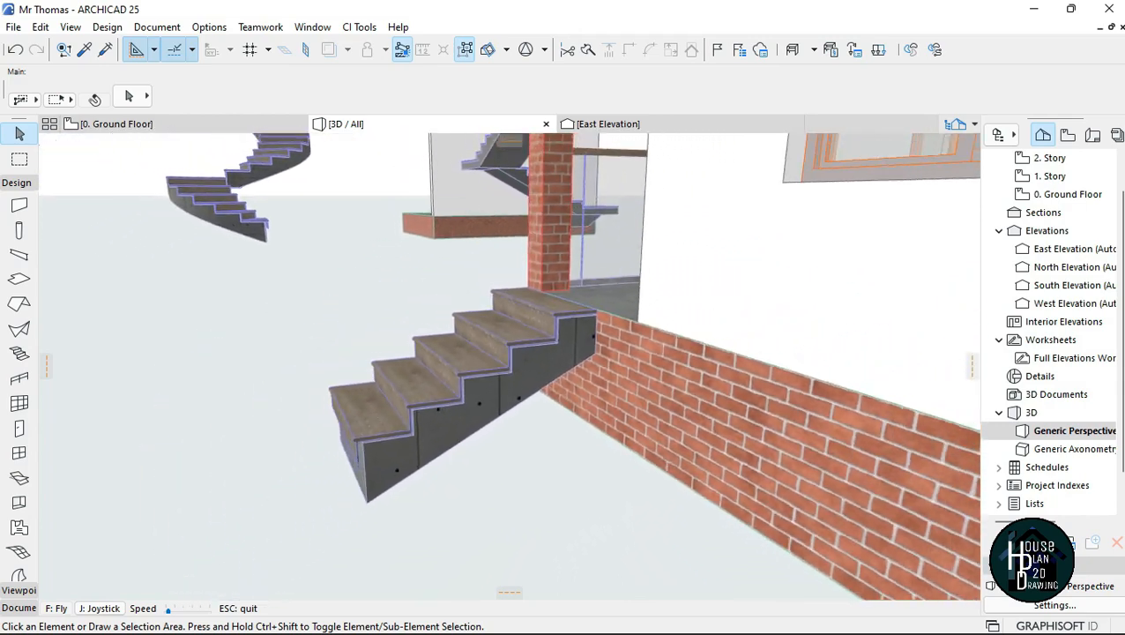
key("Page_Down")
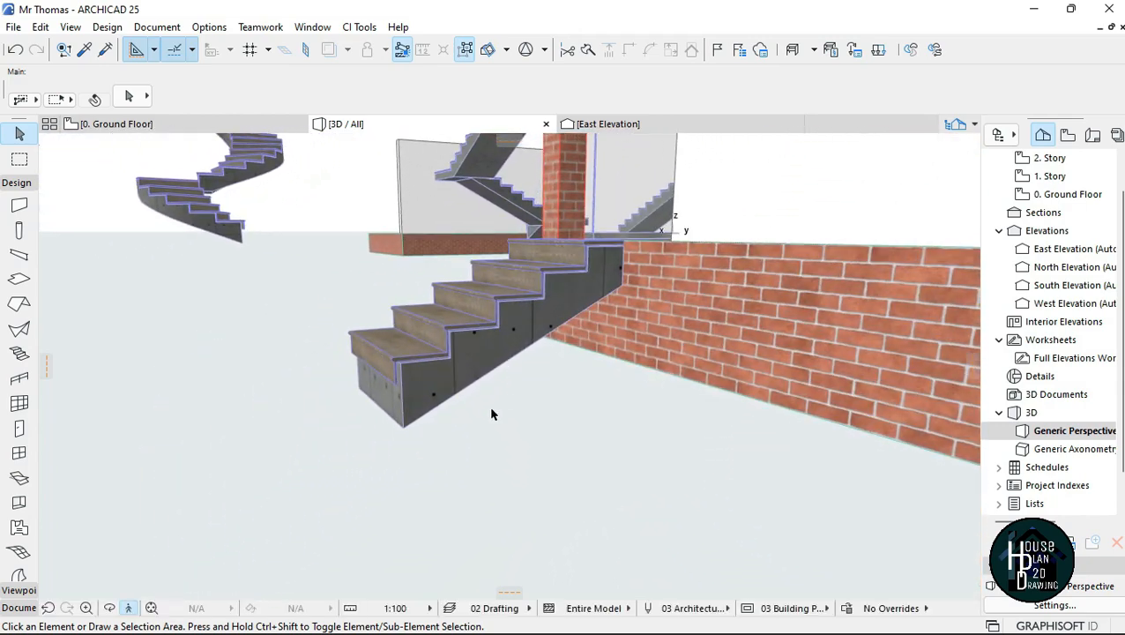
key("Escape")
left_click(569, 304)
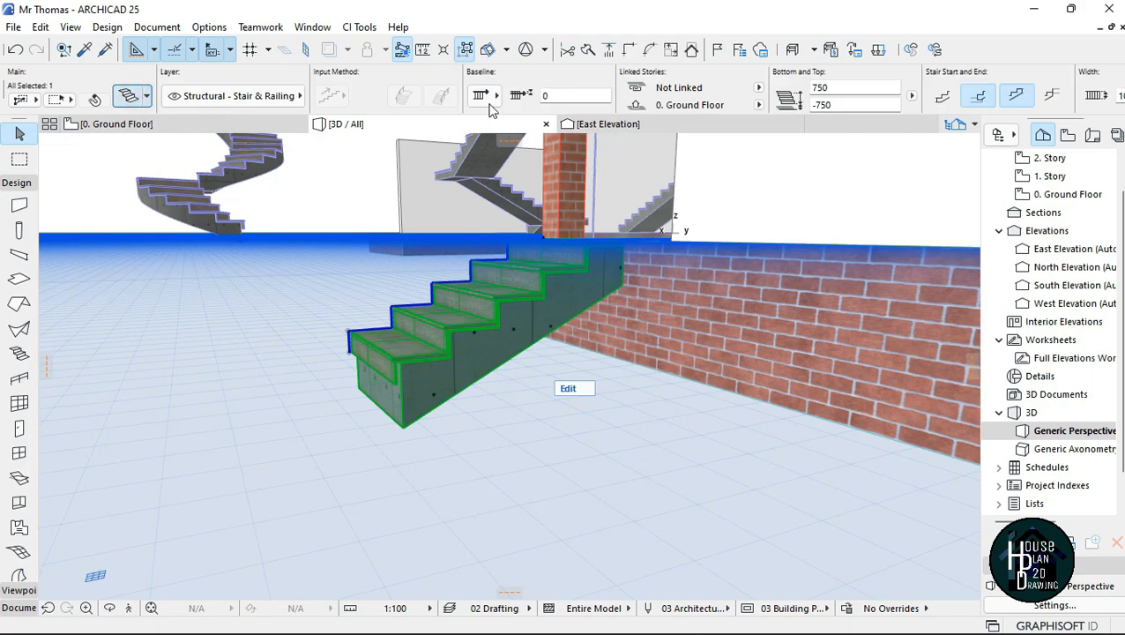
key("ctrl+t")
left_click(343, 116)
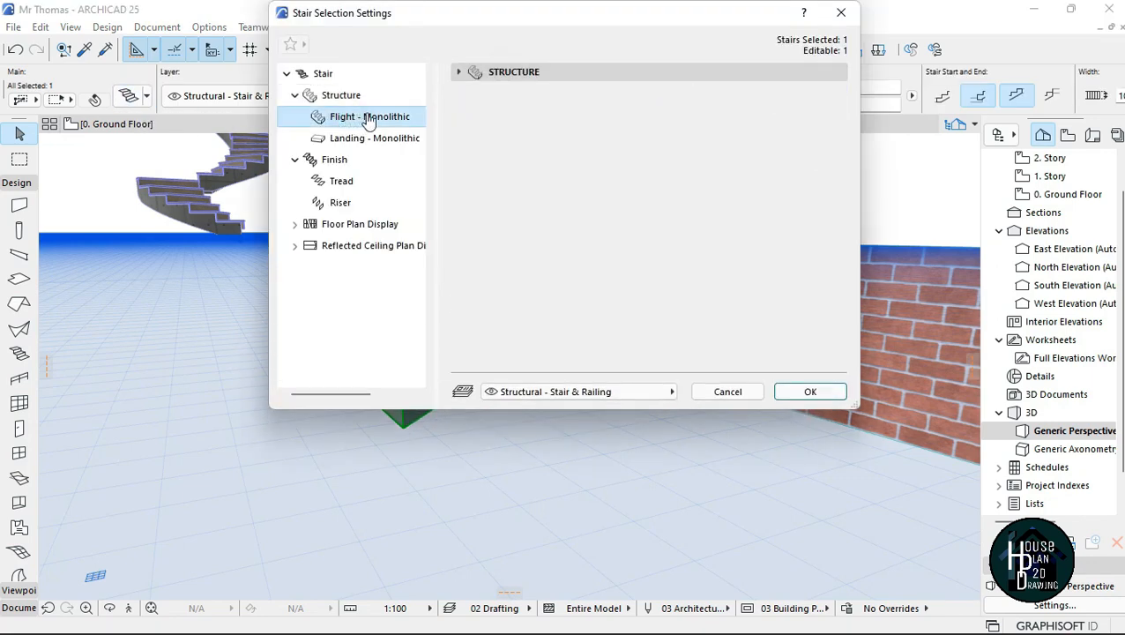
left_click(586, 73)
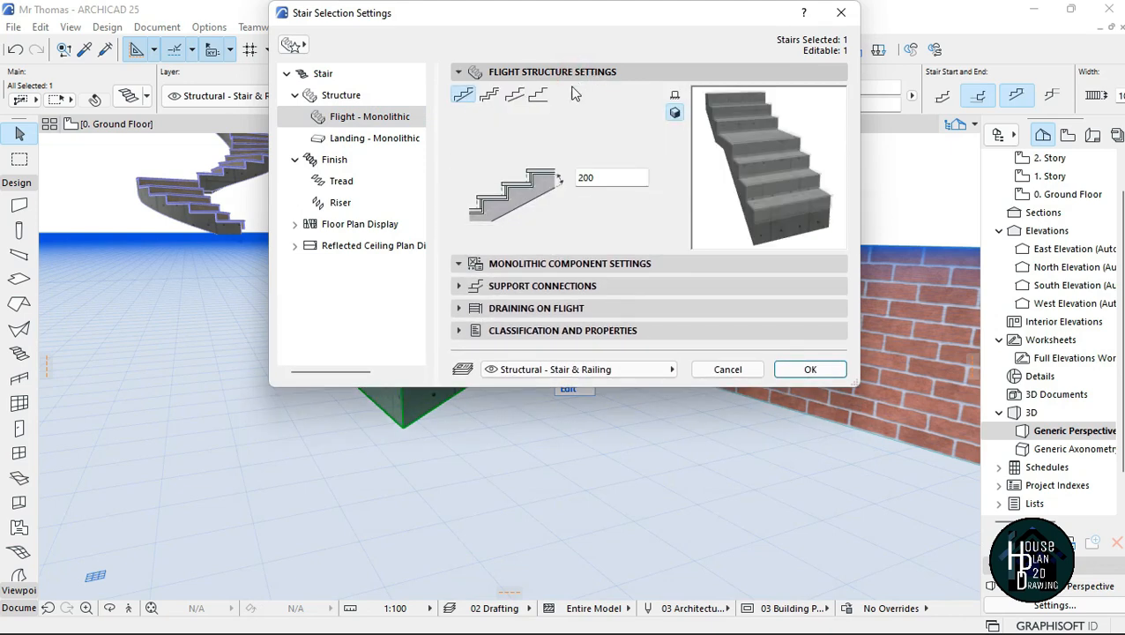
left_click(538, 97)
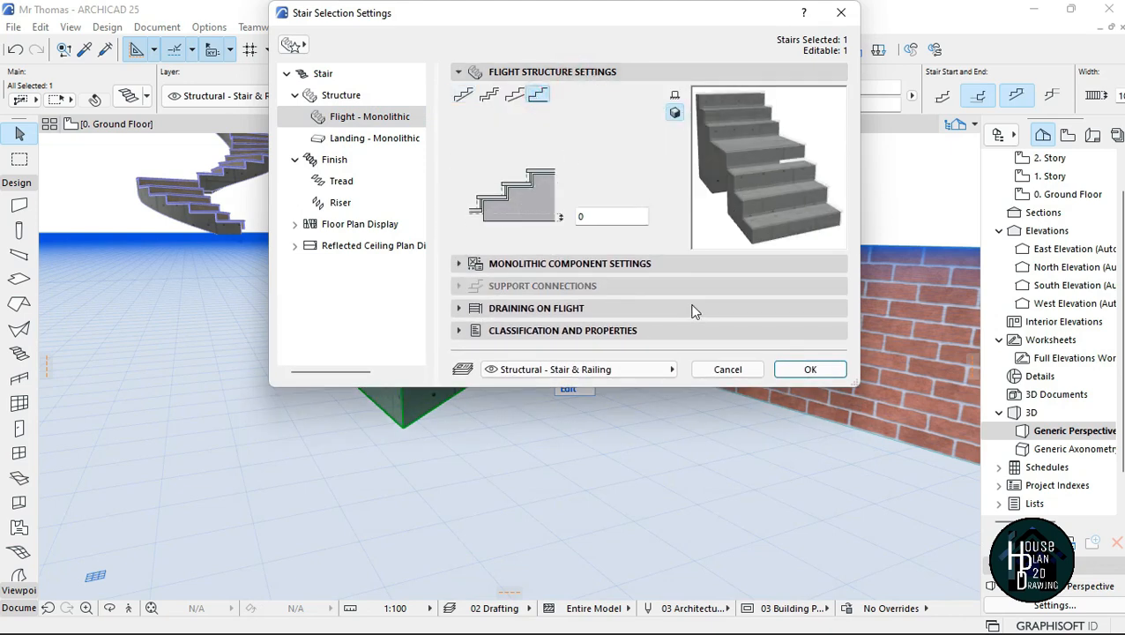
left_click(809, 369)
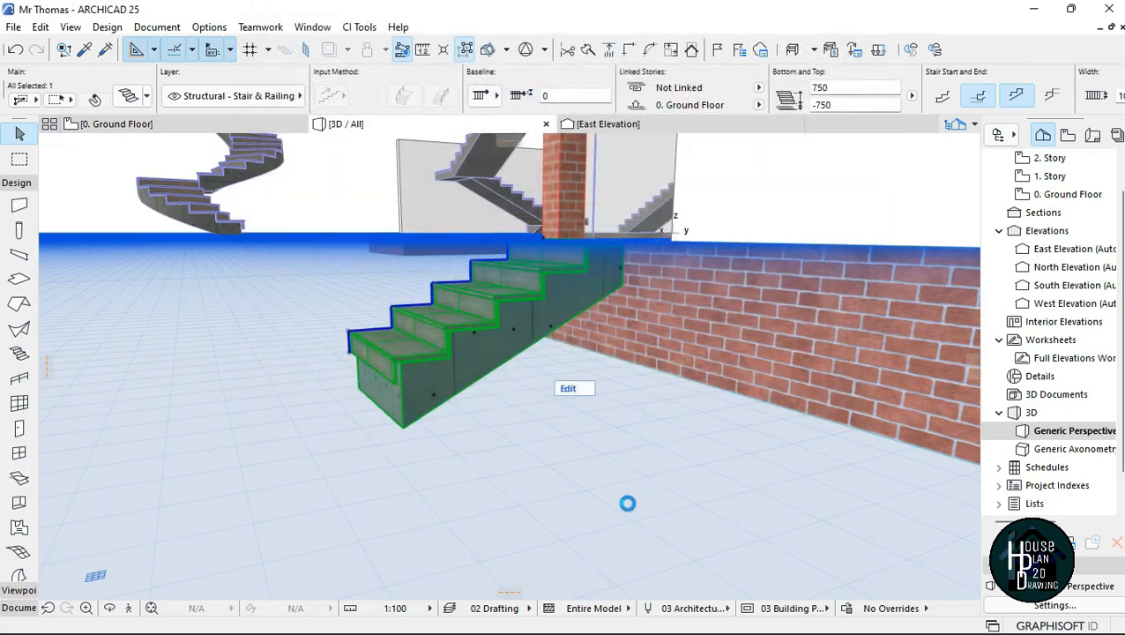
left_click(606, 438)
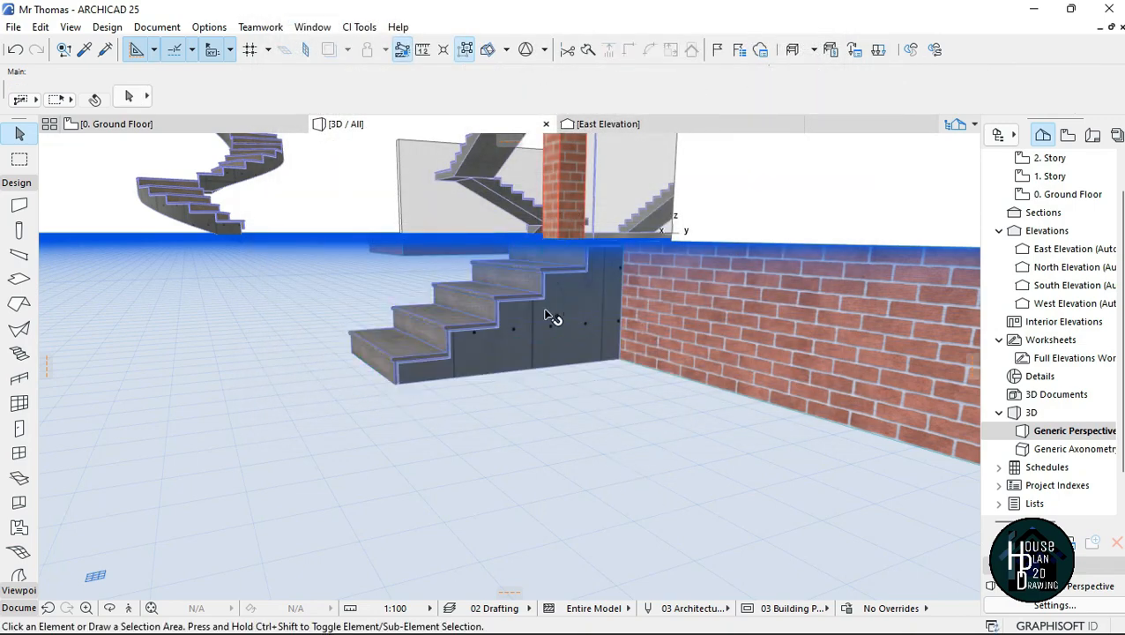
Step: Examine the solid porch stair in 3D and measure the porch opening's width between the brick column and the house wall
left_click(150, 608)
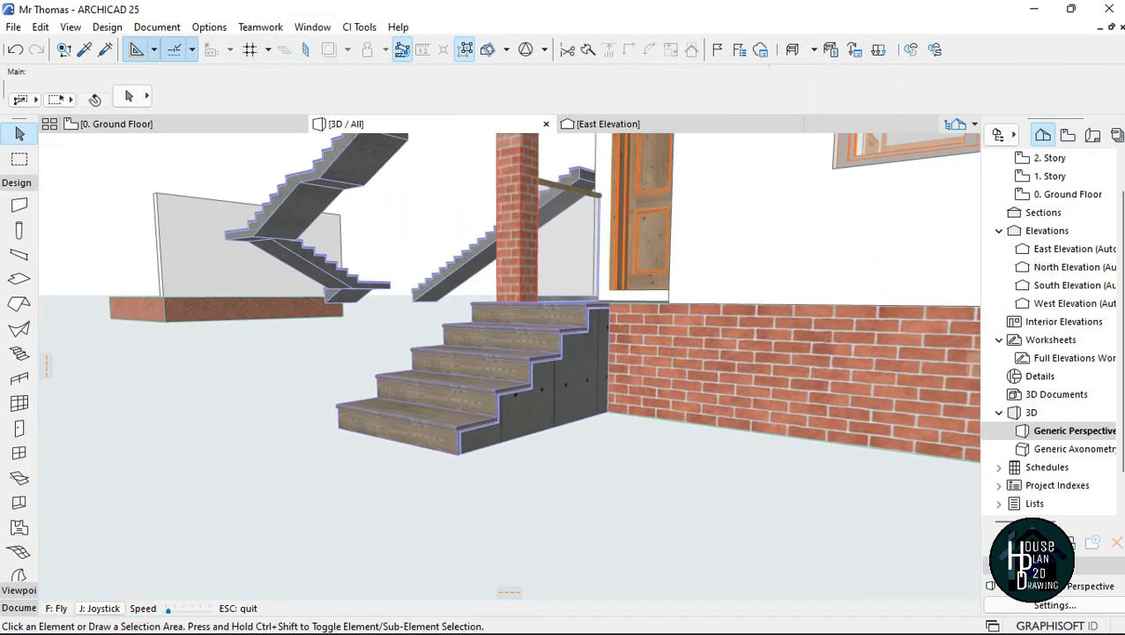
key("Right")
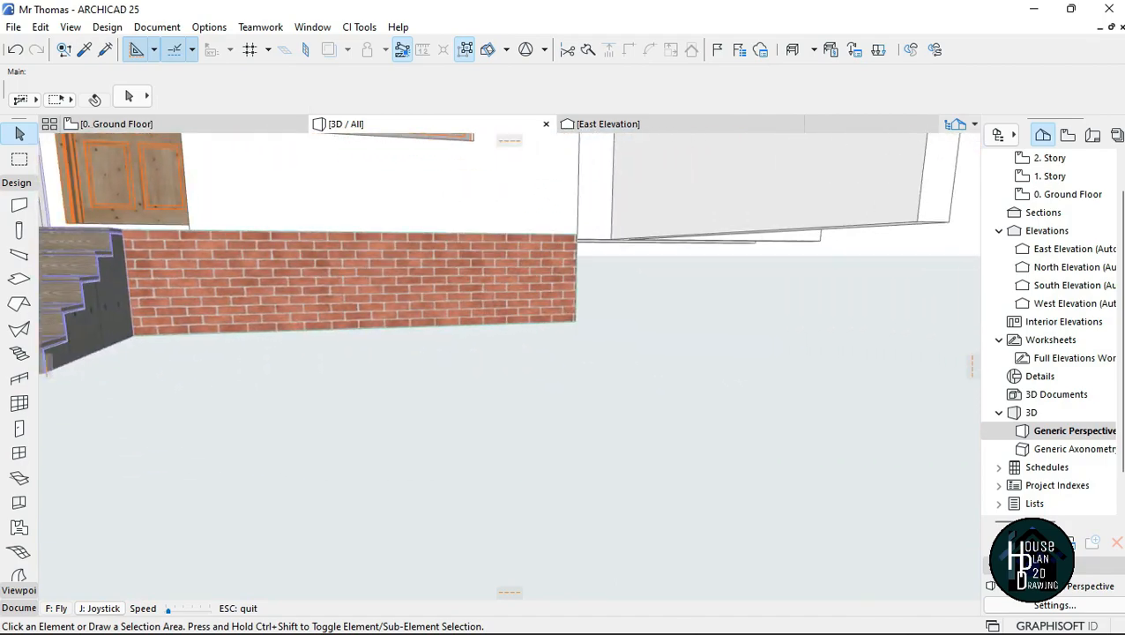
key("Down")
key("Left")
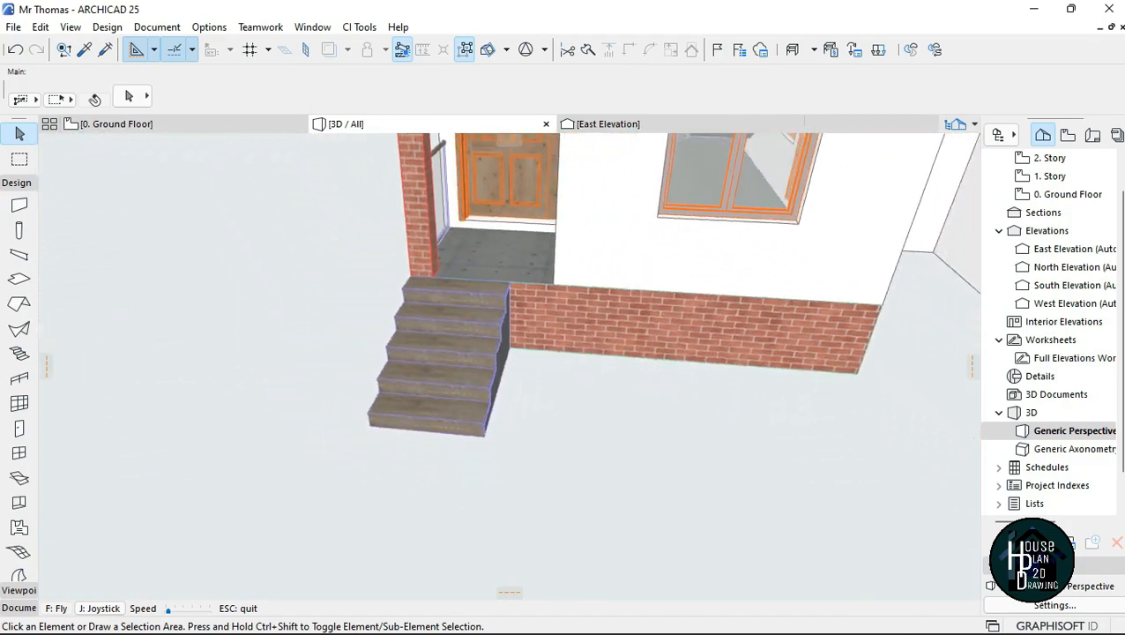
key("Up")
key("Up")
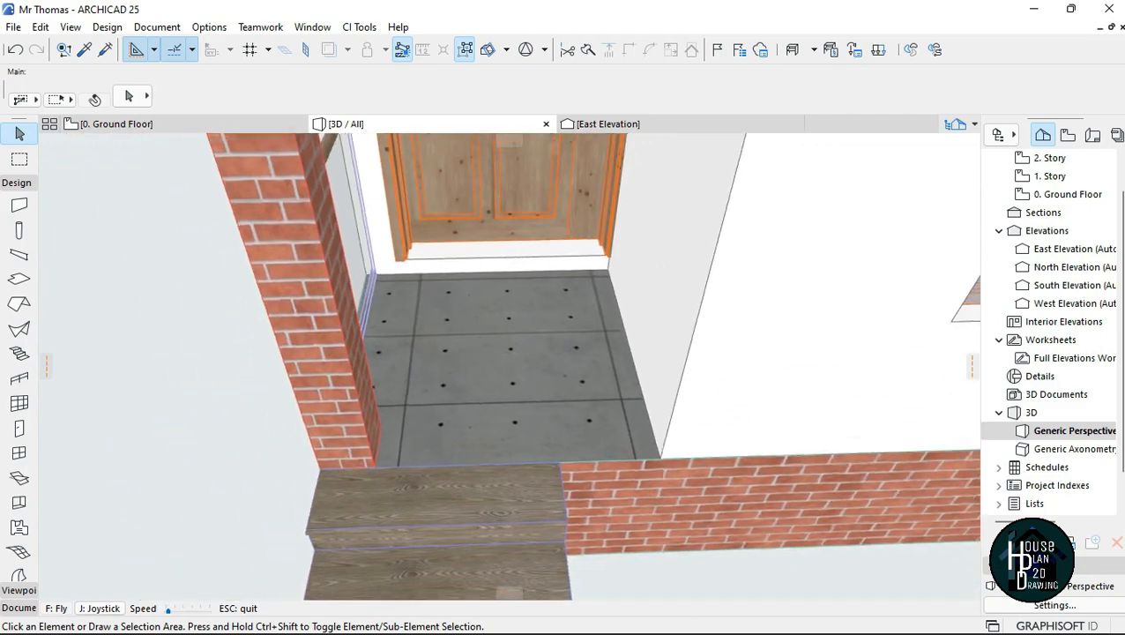
key("Escape")
key("m")
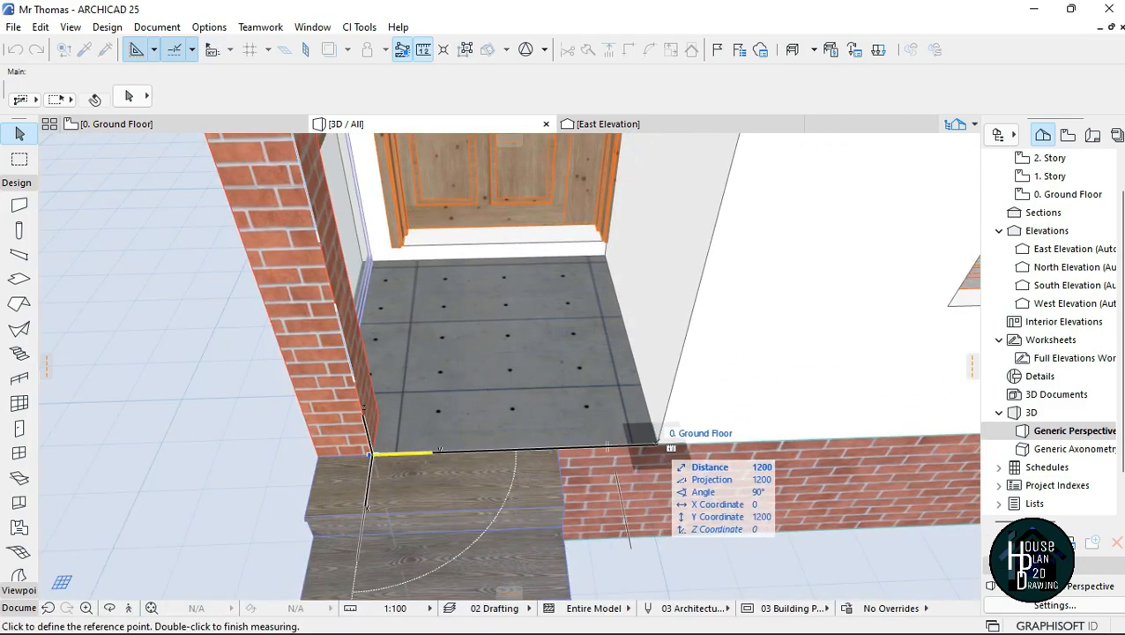
key("Escape")
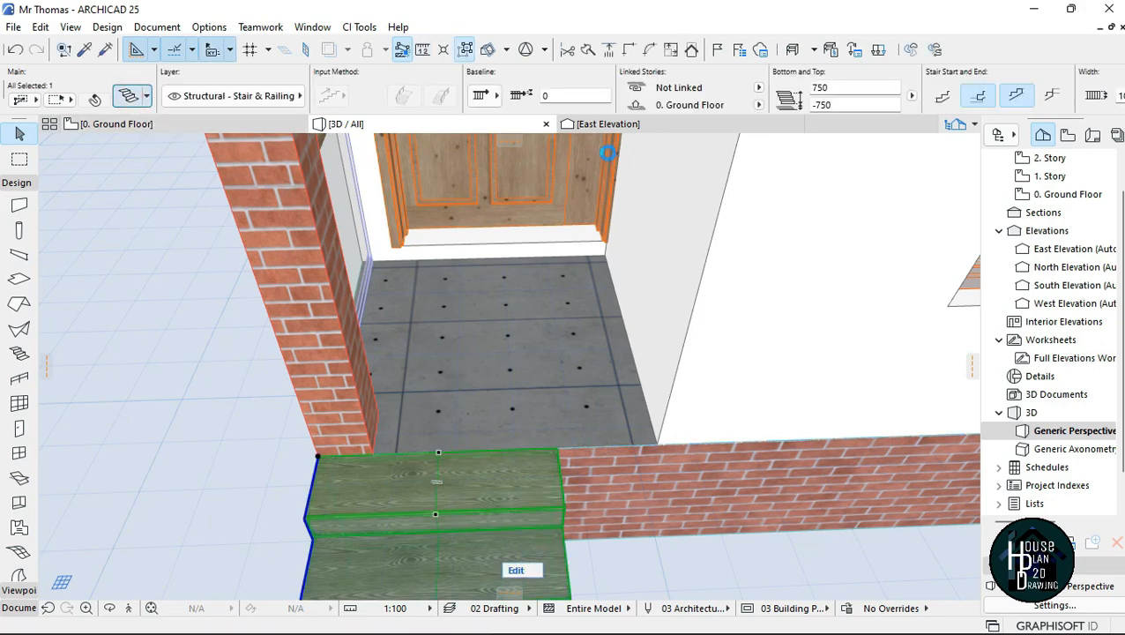
Step: Set the porch stair's width to 1200 and fit it into the opening between the brick column and the house wall
key("ctrl+t")
left_click(321, 74)
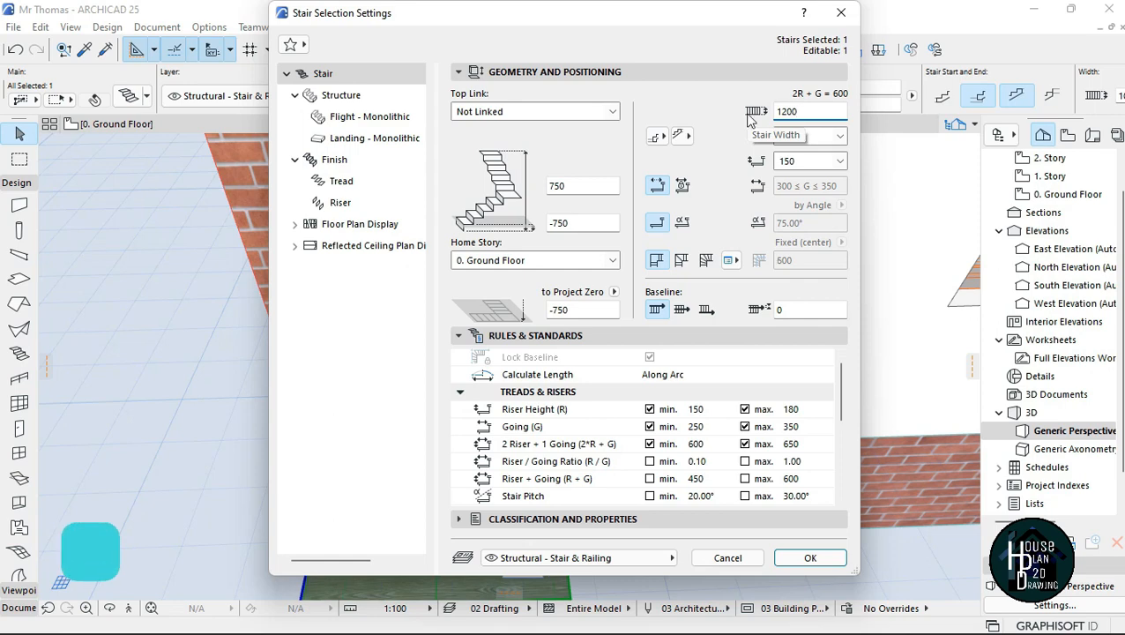
key("Return")
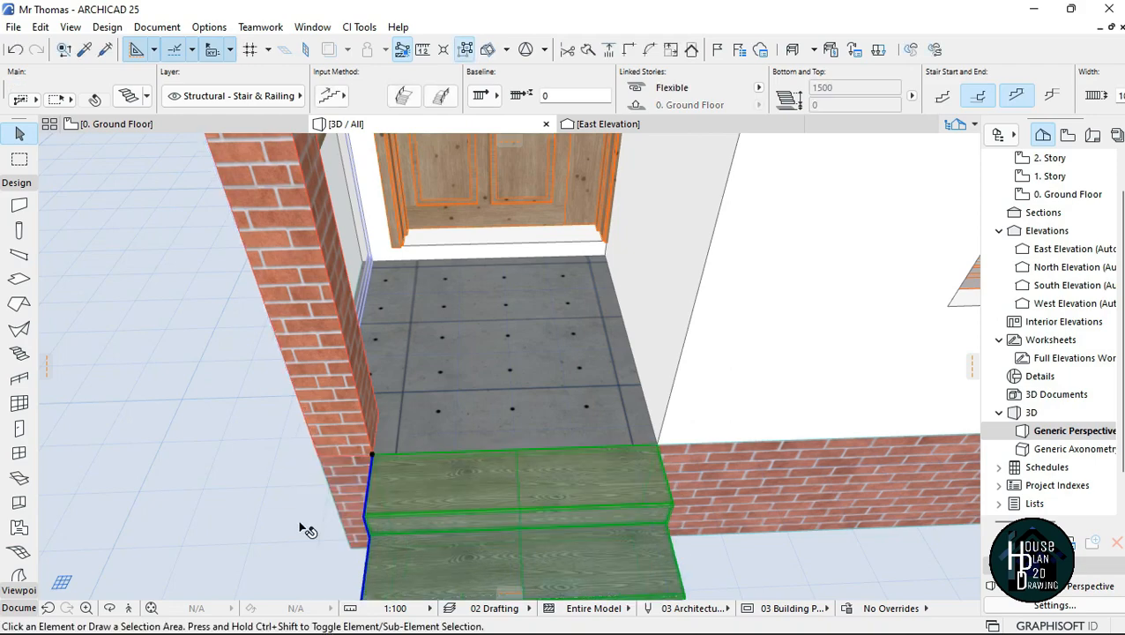
Step: Examine the fitted porch stair in 3D from the front and from a distance together with the house
left_click(125, 608)
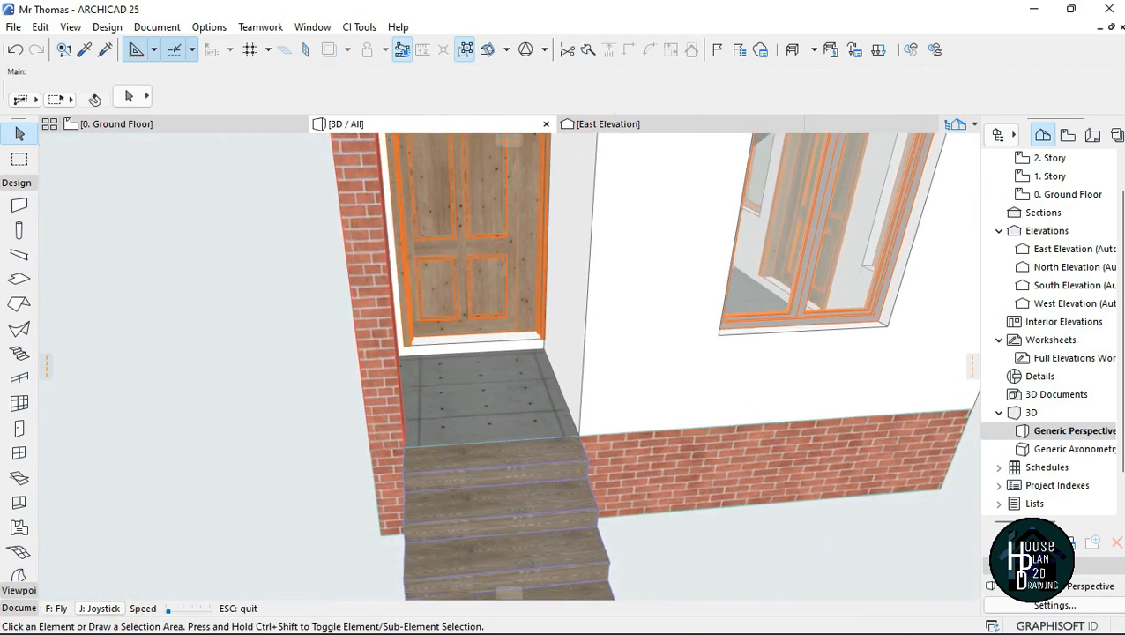
middle_click_drag(432, 362, 273, 300, "shift")
scroll(520, 335, "down", 4)
scroll(520, 335, "up", 4)
key("Left")
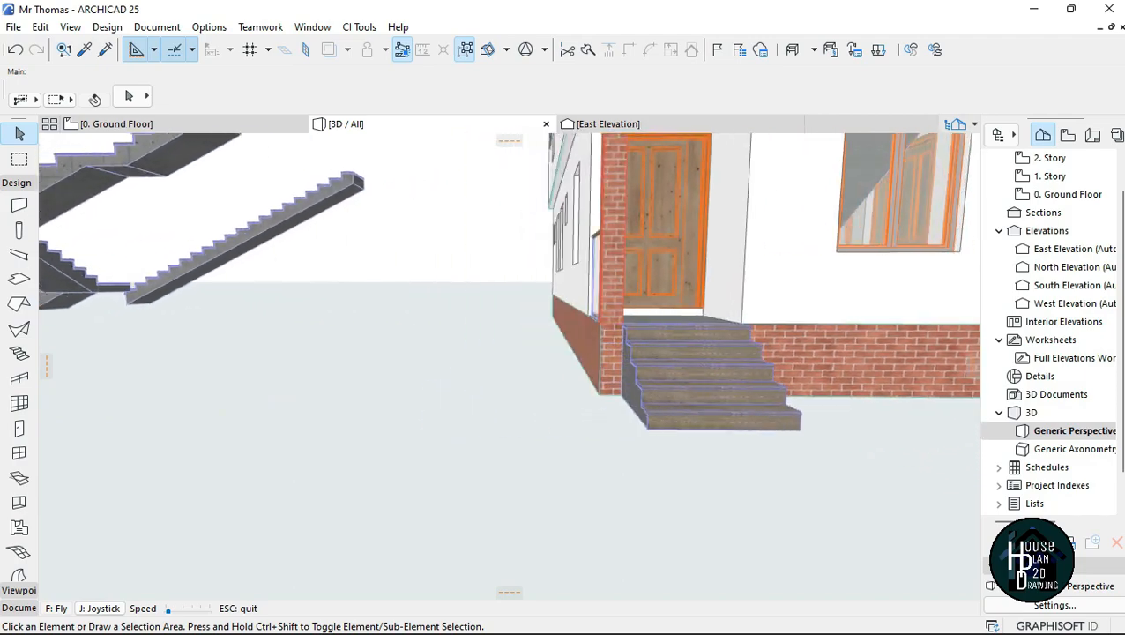
key("Down")
Step: Walk through the 3D model and examine the straight, landing and curved stairs, the walled L-shaped stair and the house exterior
key("Down")
key("Left")
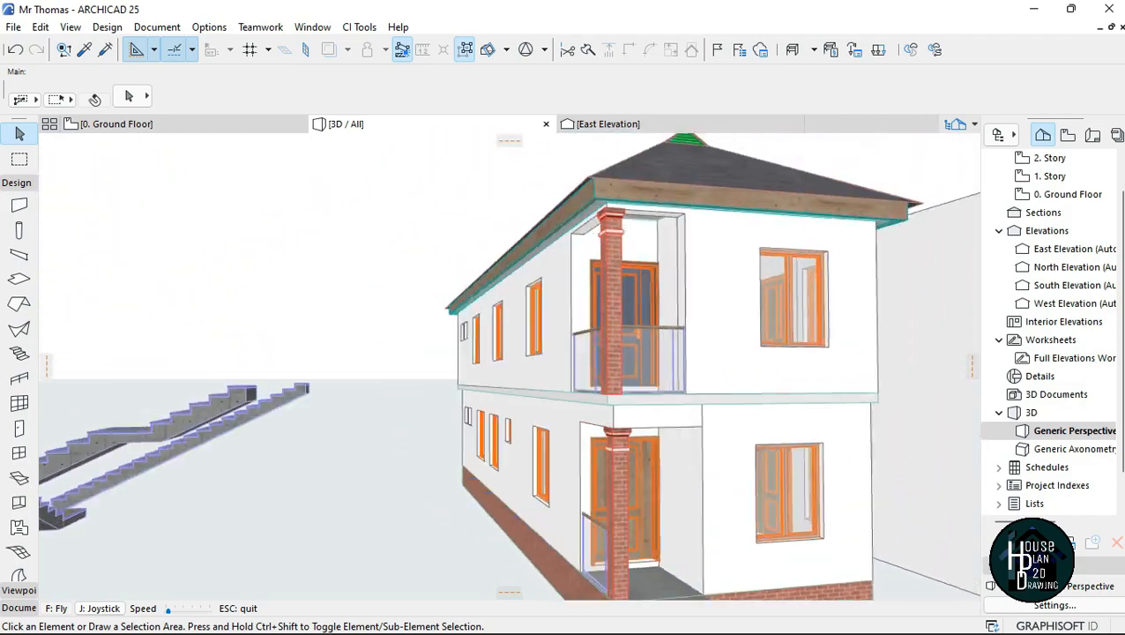
key("Down")
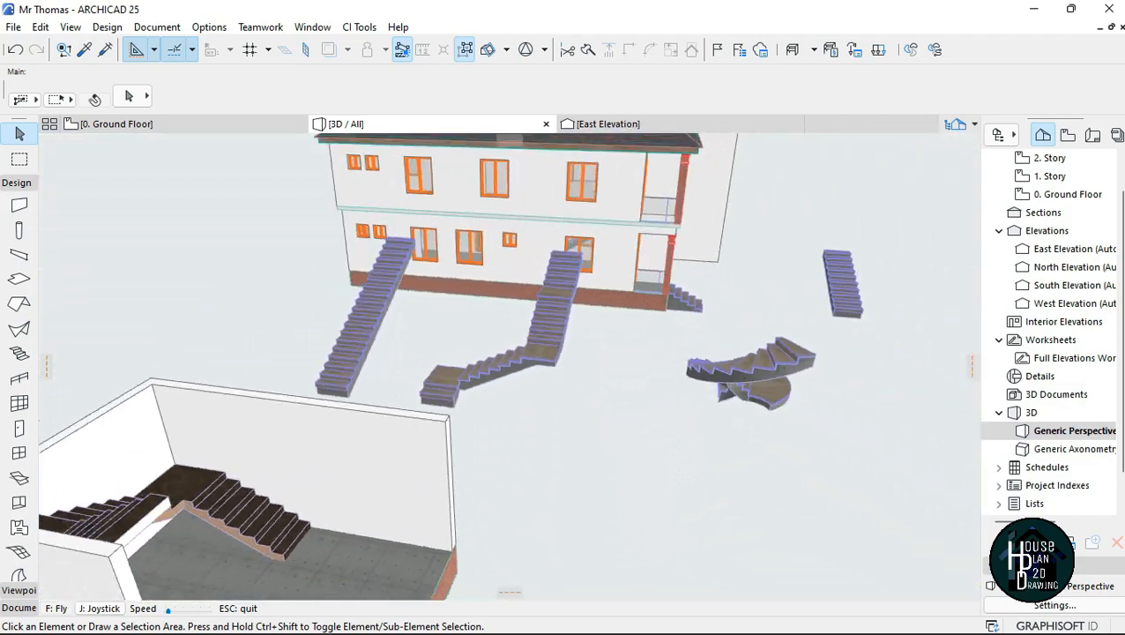
key("Up")
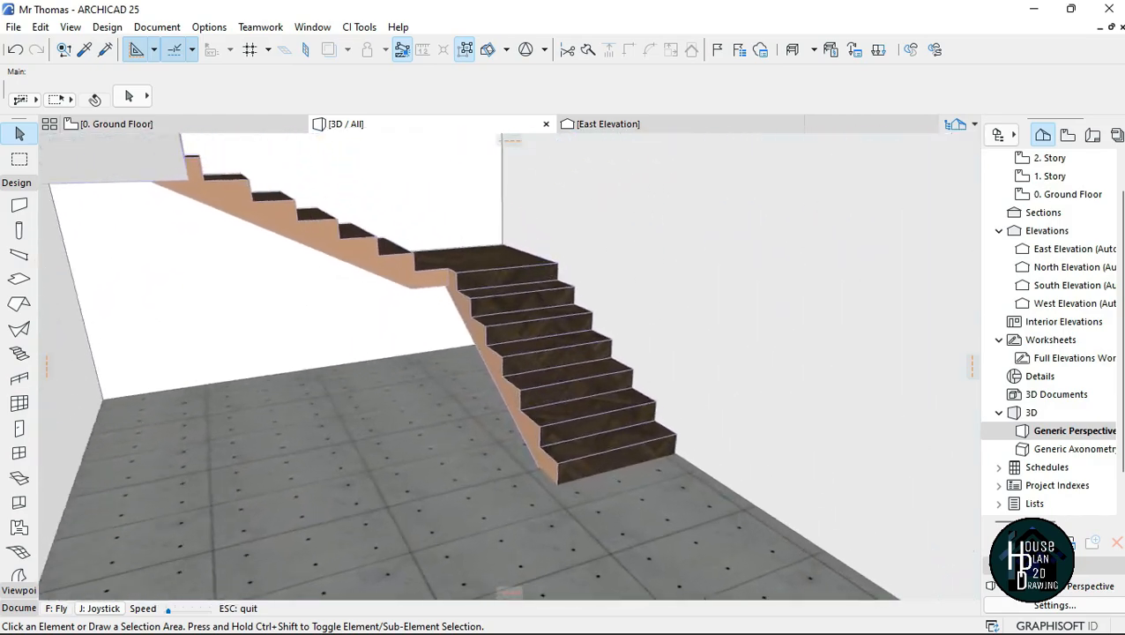
key("Down")
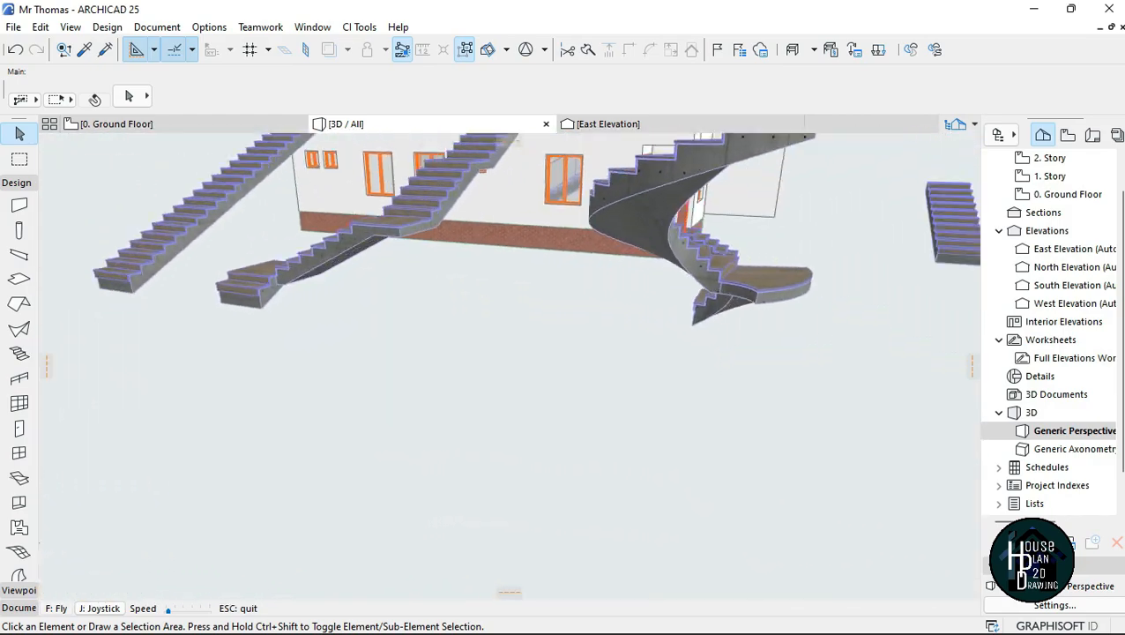
key("Up")
key("Down")
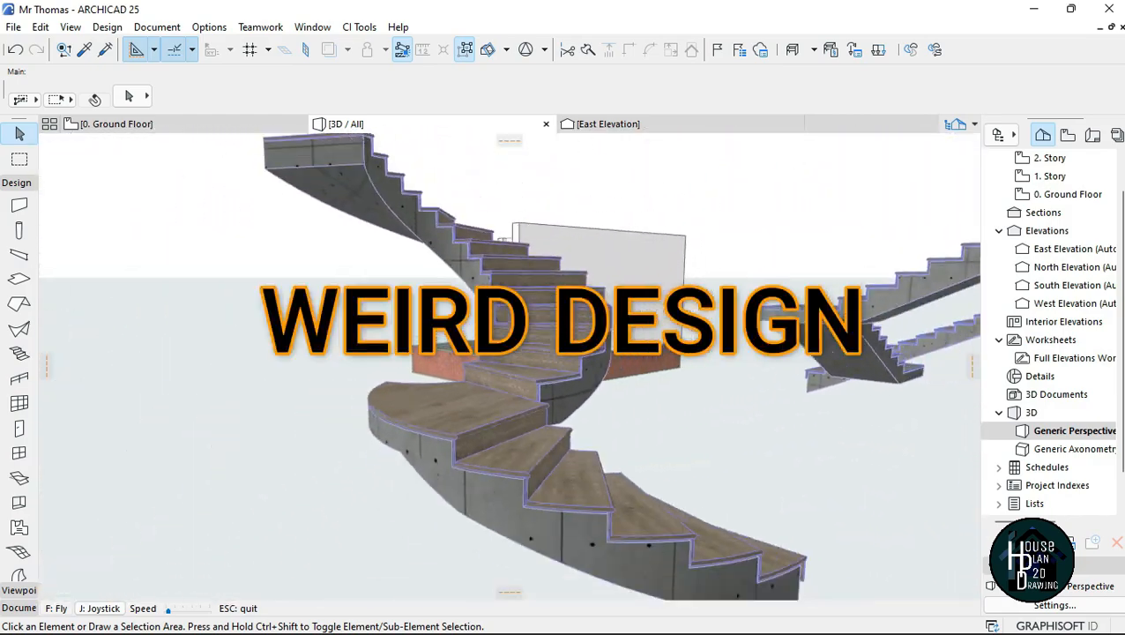
key("Left")
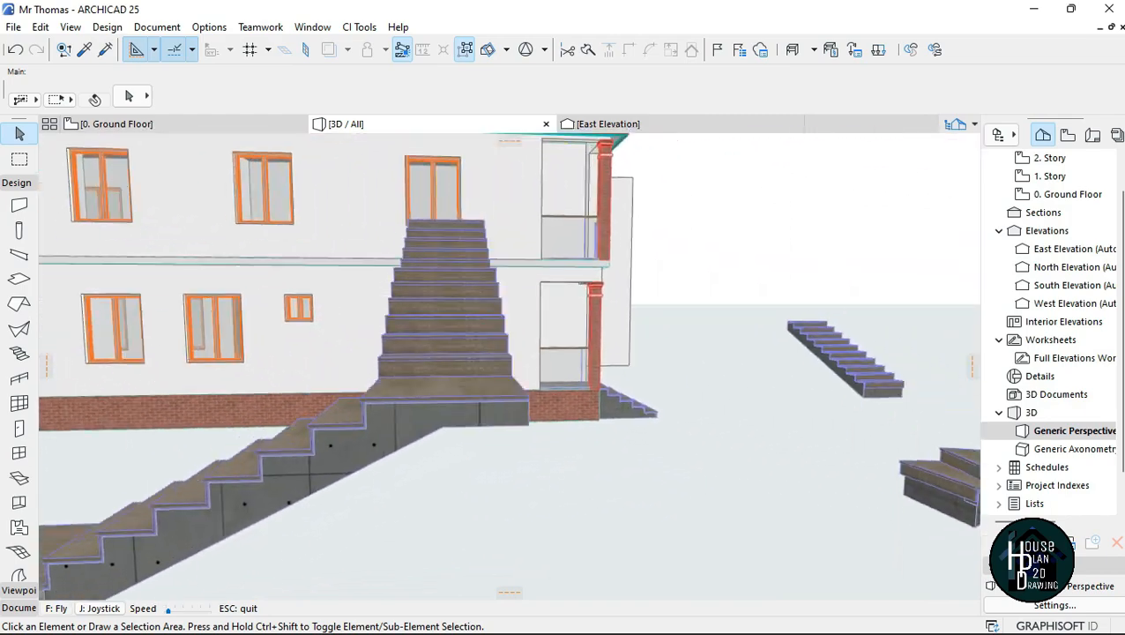
key("Left")
key("Left")
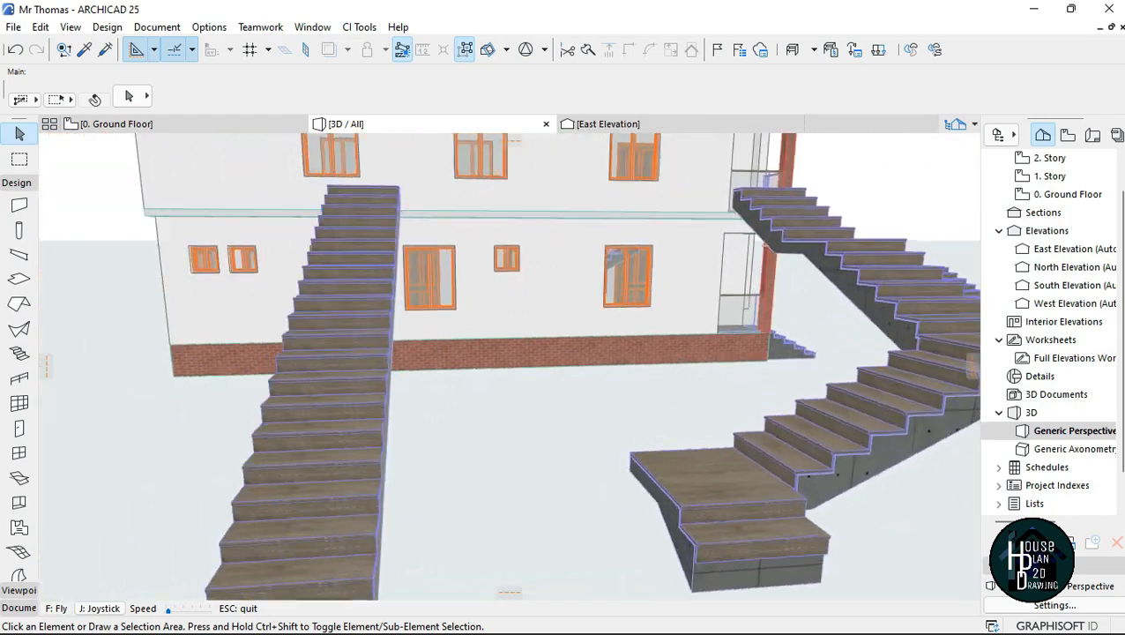
key("Right")
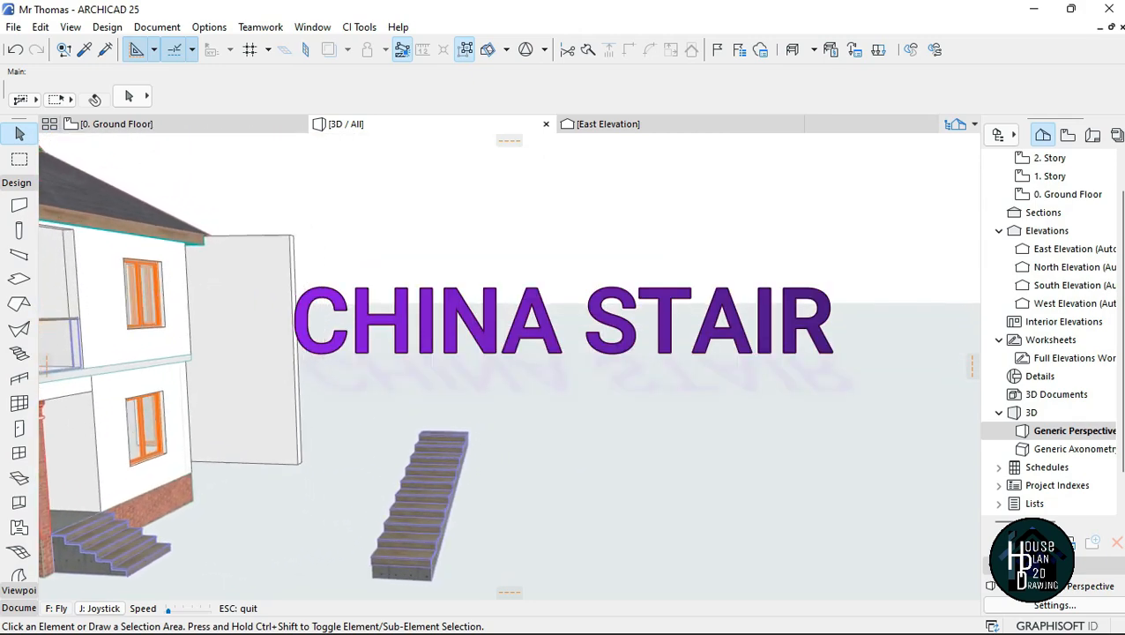
key("Down")
key("Escape")
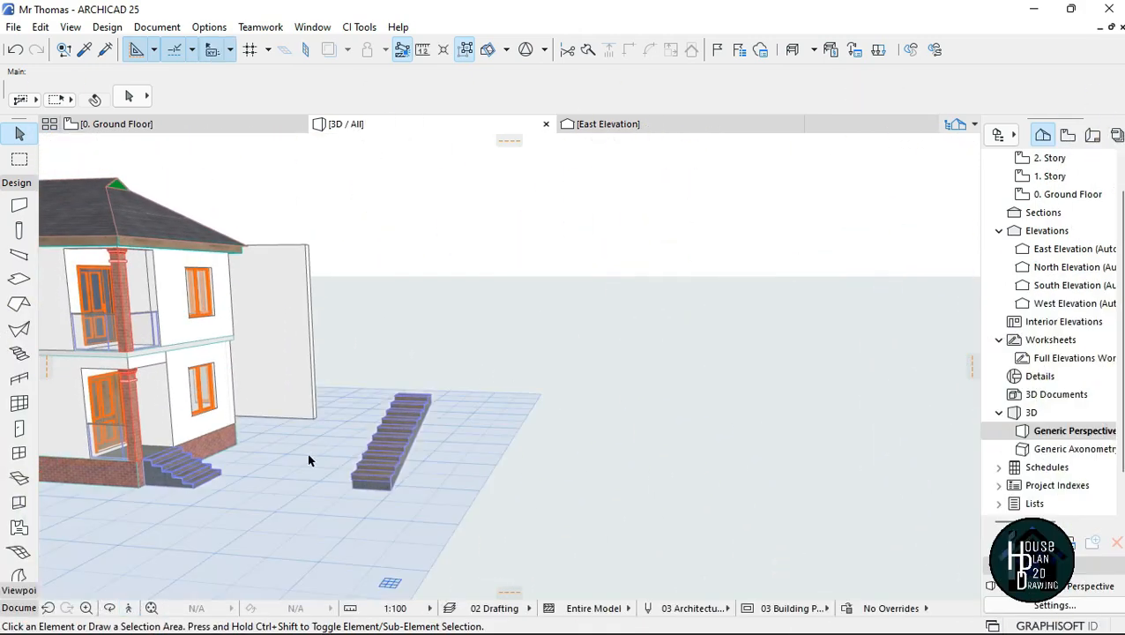
key("Up")
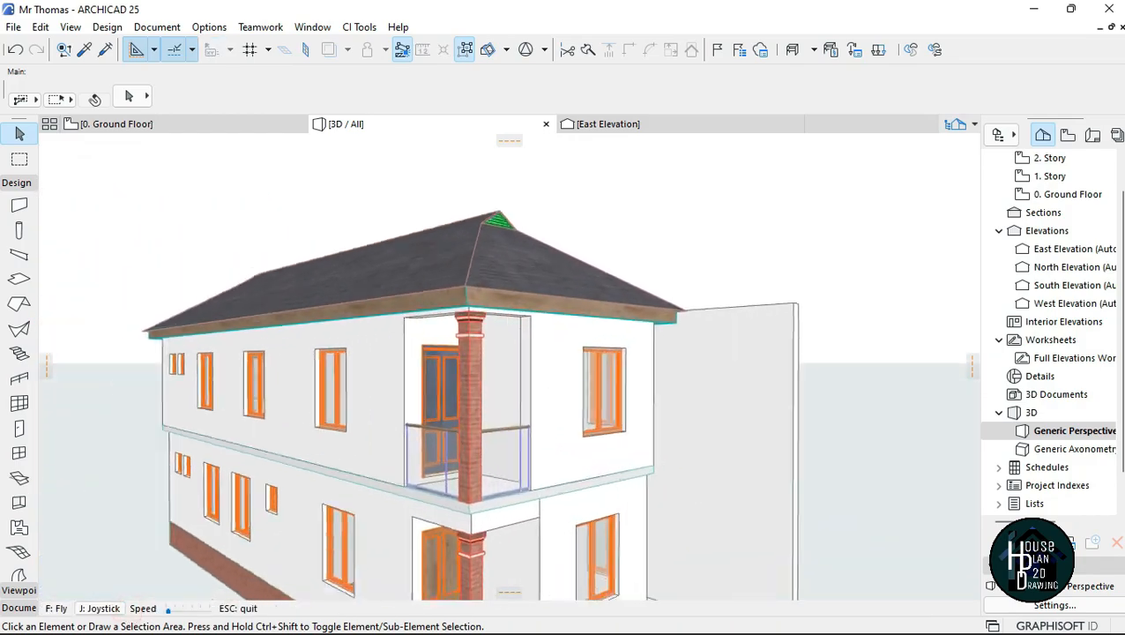
Step: Walk through the house's interior to examine the staircase and its railings, and view the whole model with all stairs from a distance
key("Down")
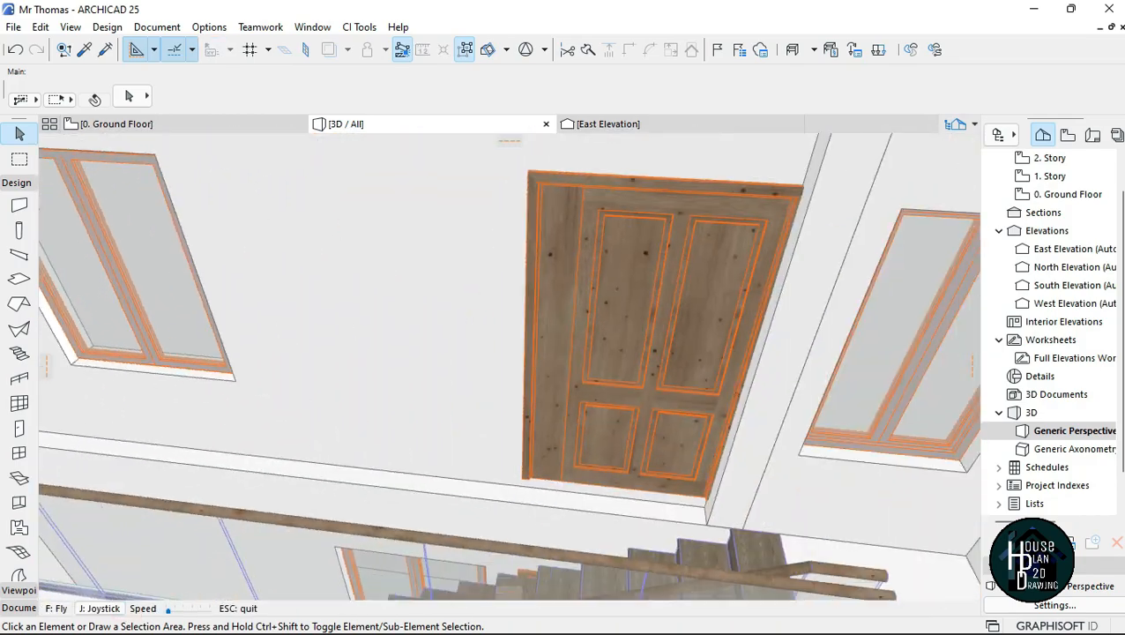
key("Up")
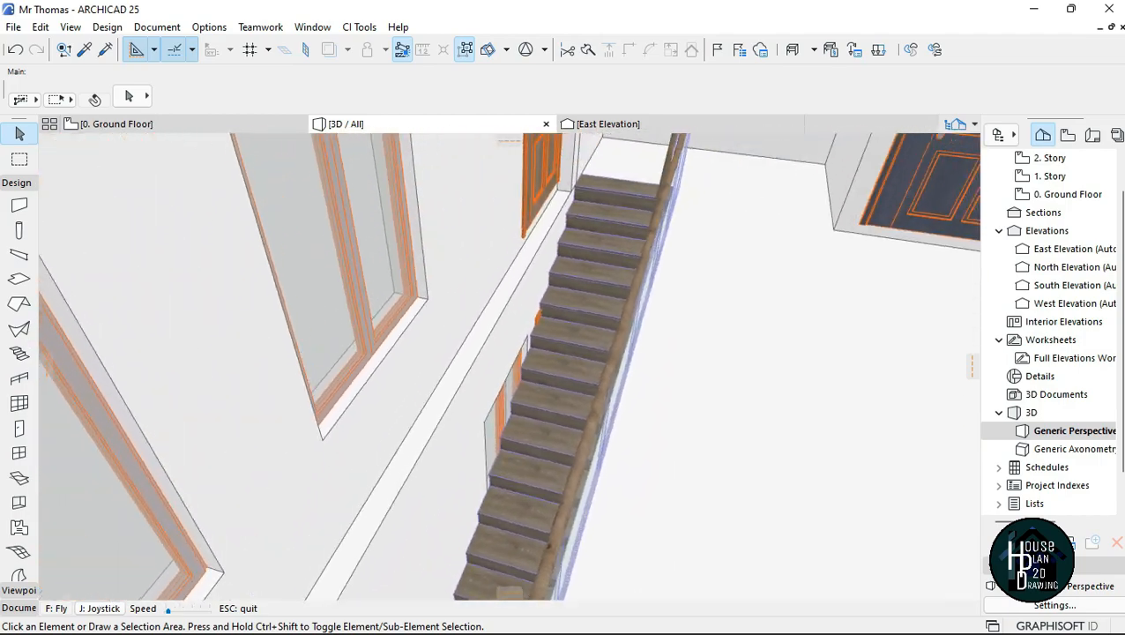
key("Right")
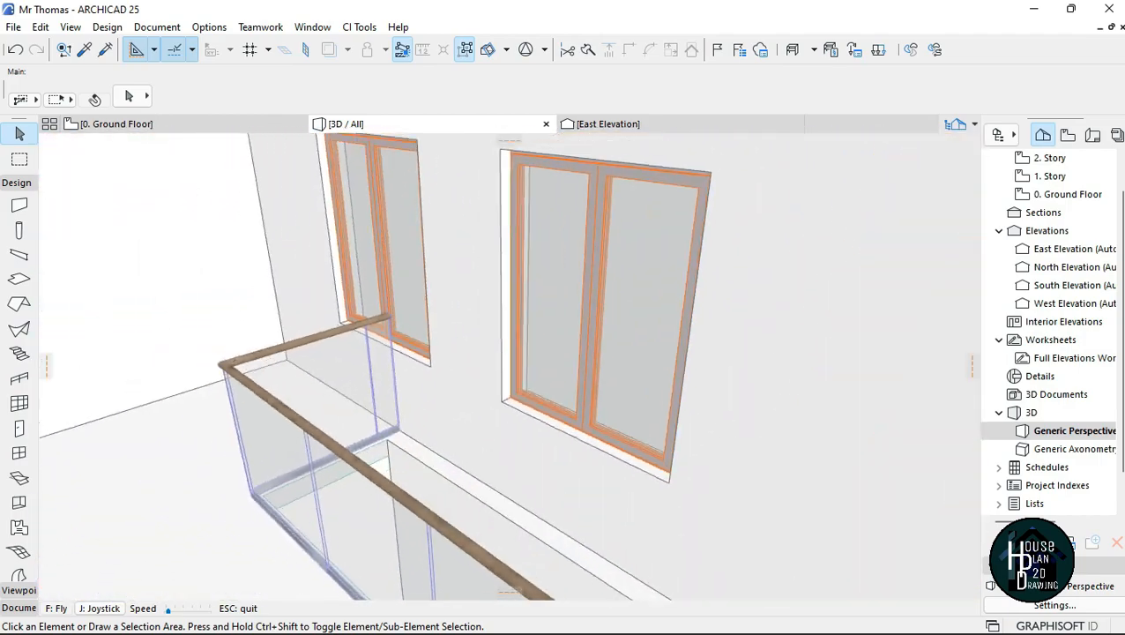
key("Down")
key("Down")
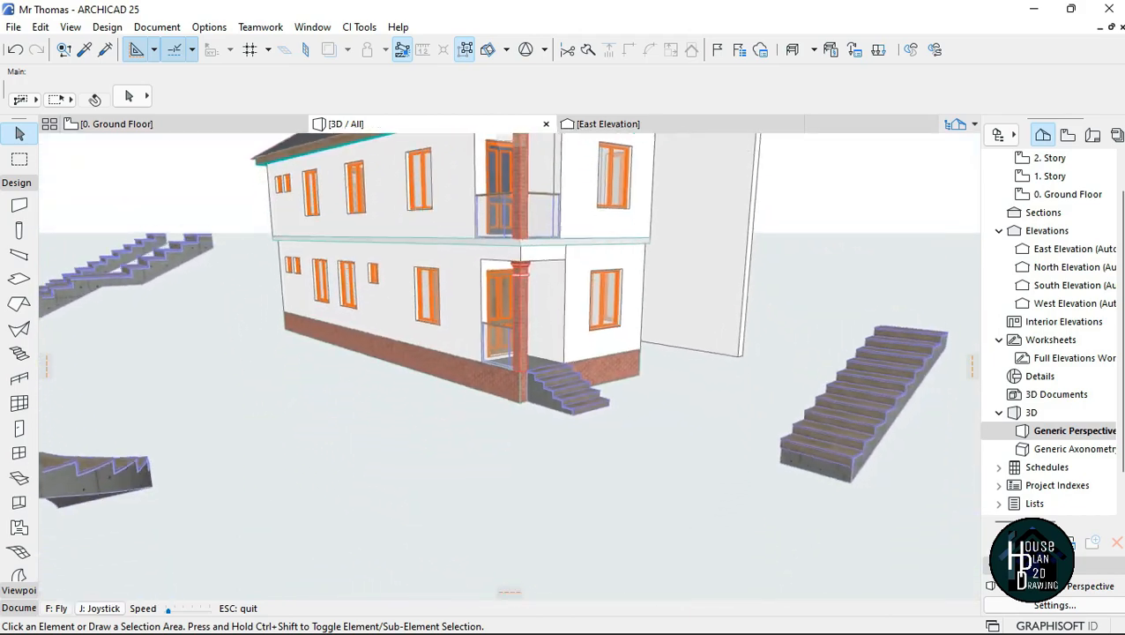
key("Down")
key("Left")
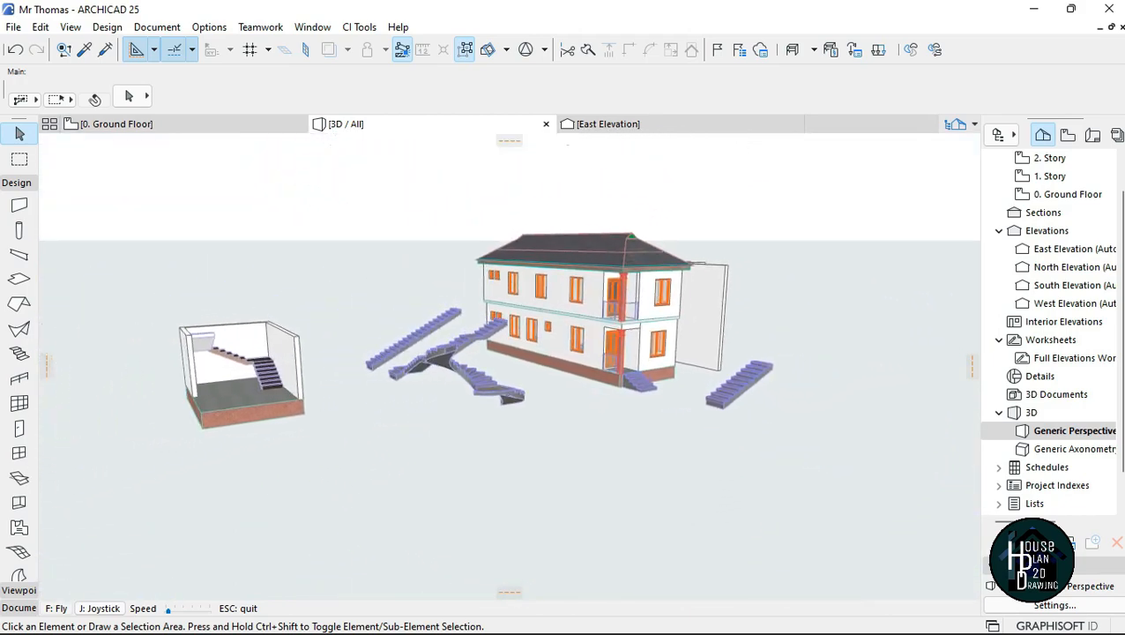
key("Escape")
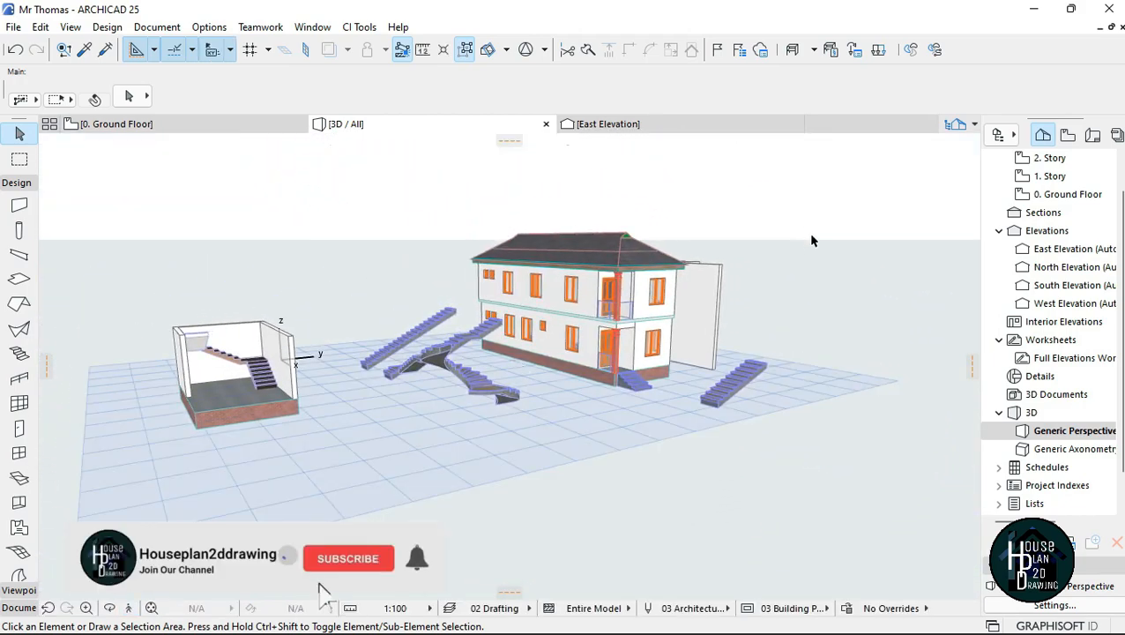